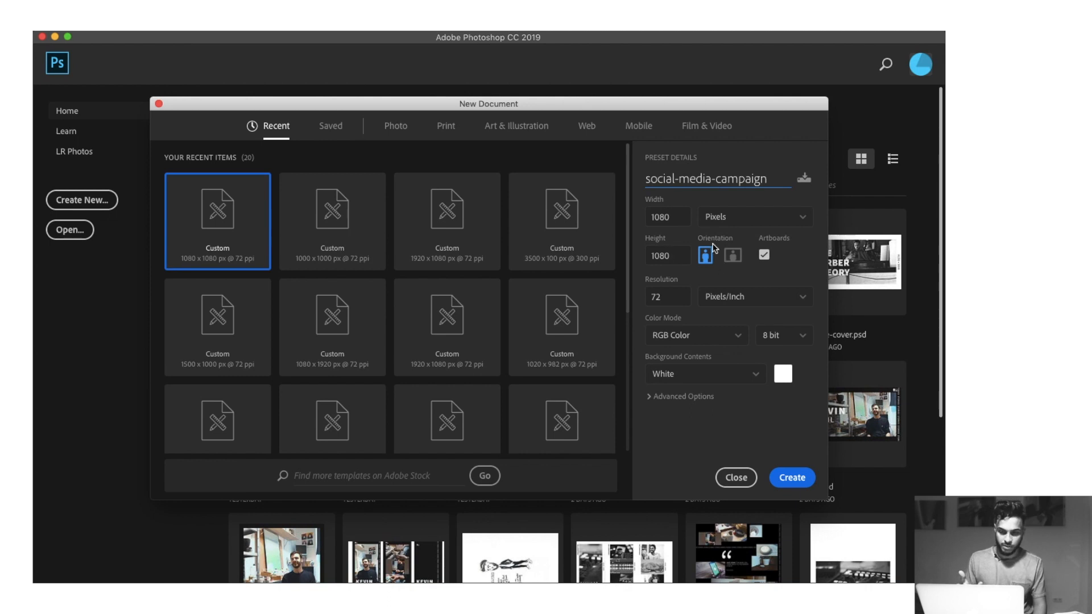
Create the 1080 x 1080 px social-media-campaign document with artboards enabled and transparent background contents.
{"action": "left_click", "coordinate": [765, 254]}
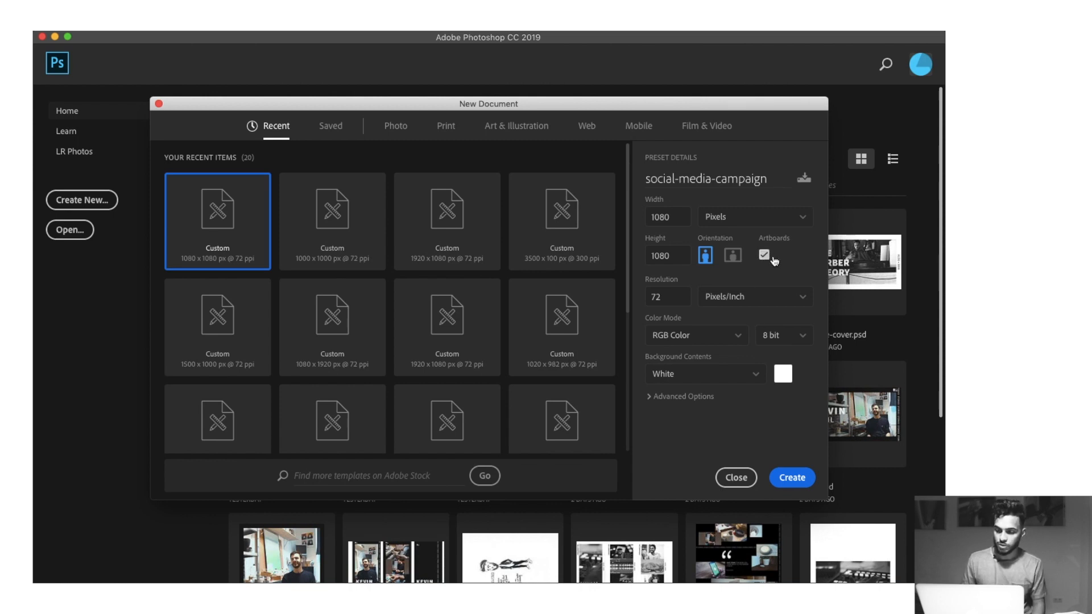
{"action": "left_click", "coordinate": [756, 379]}
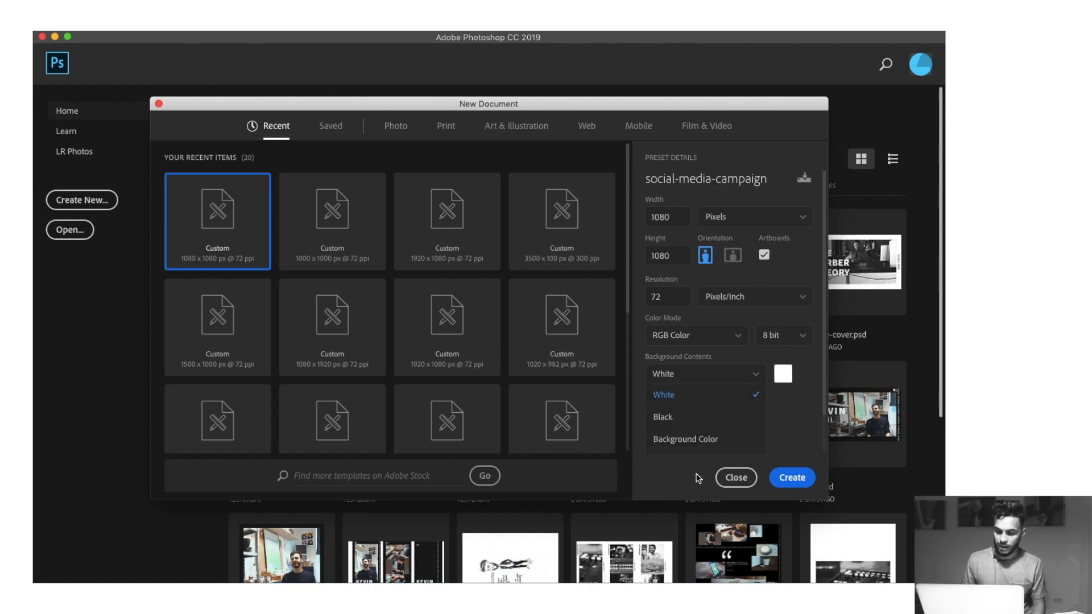
{"action": "scroll", "coordinate": [691, 441], "scroll_direction": "down", "scroll_amount": 2}
{"action": "left_click", "coordinate": [680, 422]}
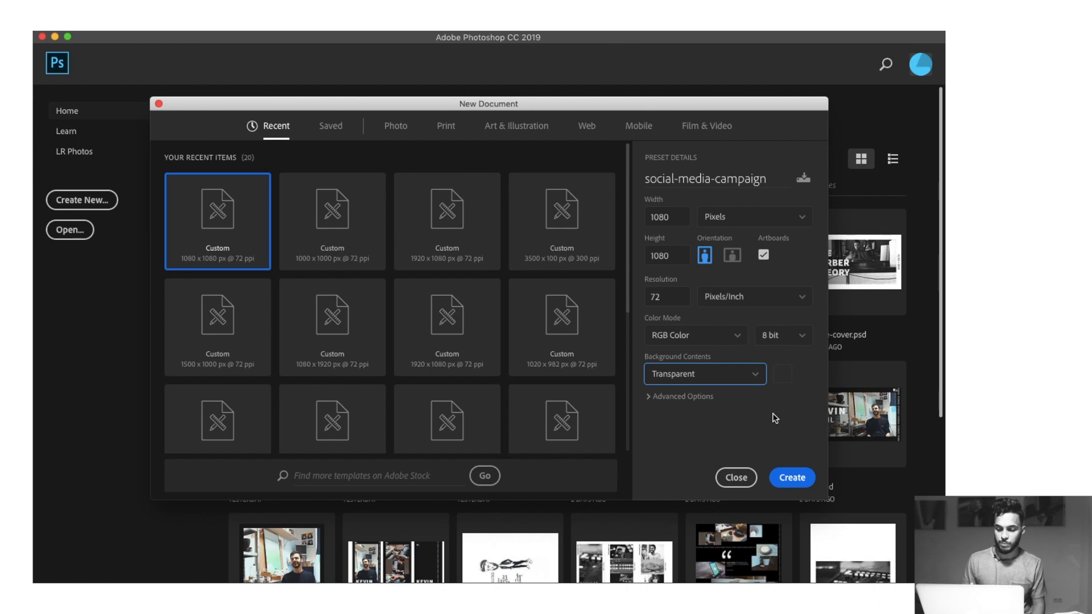
{"action": "left_click", "coordinate": [756, 378]}
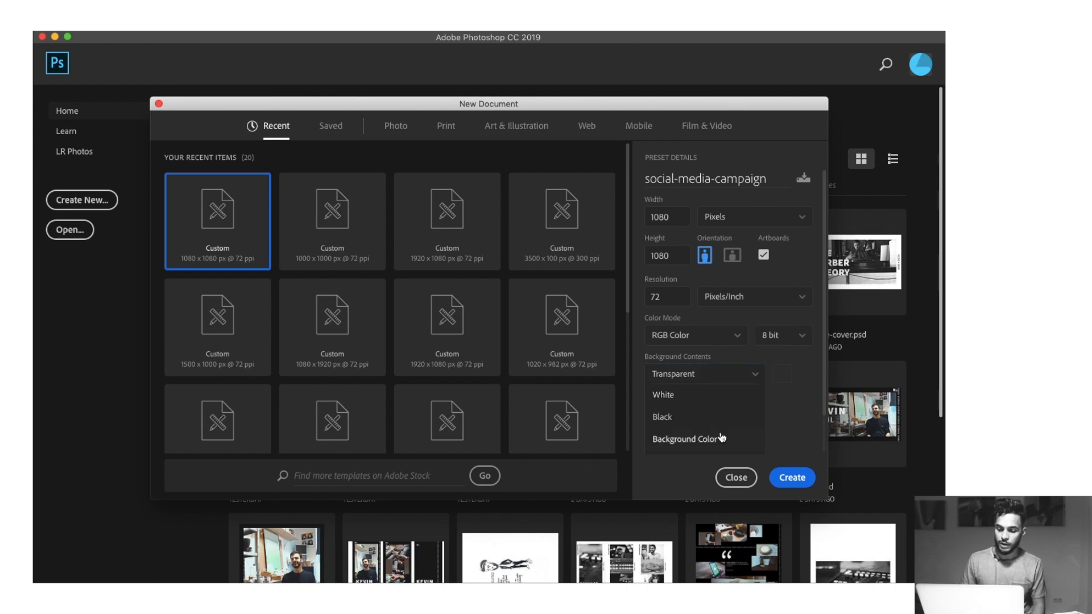
{"action": "left_click", "coordinate": [778, 425]}
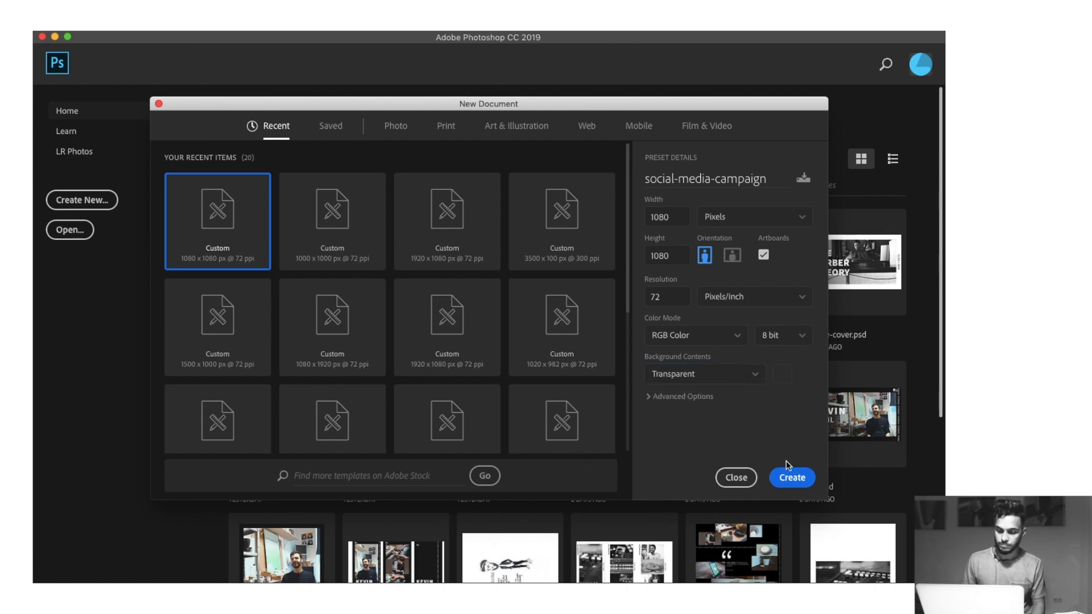
{"action": "left_click", "coordinate": [784, 479]}
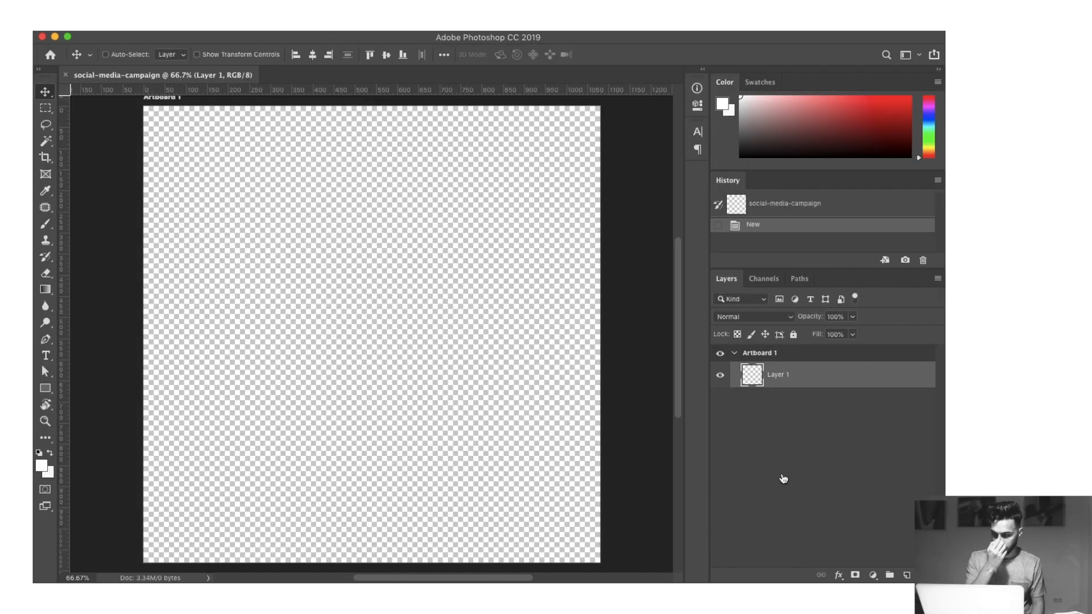
Rename the document's only artboard as 1.
{"action": "key", "text": "super+minus"}
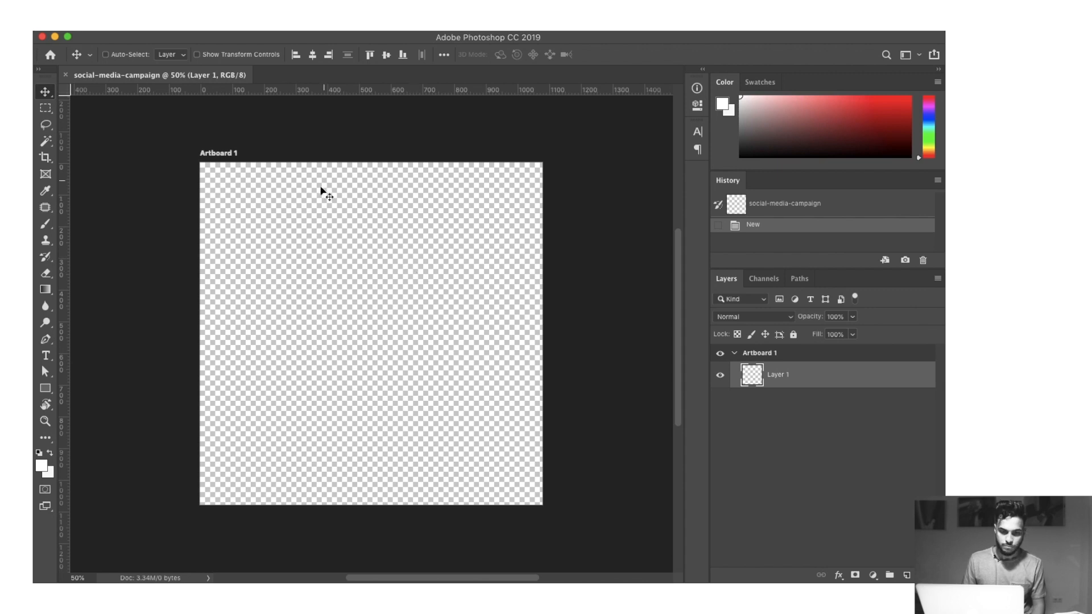
{"action": "scroll", "coordinate": [333, 233], "scroll_direction": "left", "scroll_amount": 5}
{"action": "scroll", "coordinate": [333, 232], "scroll_direction": "right", "scroll_amount": 2}
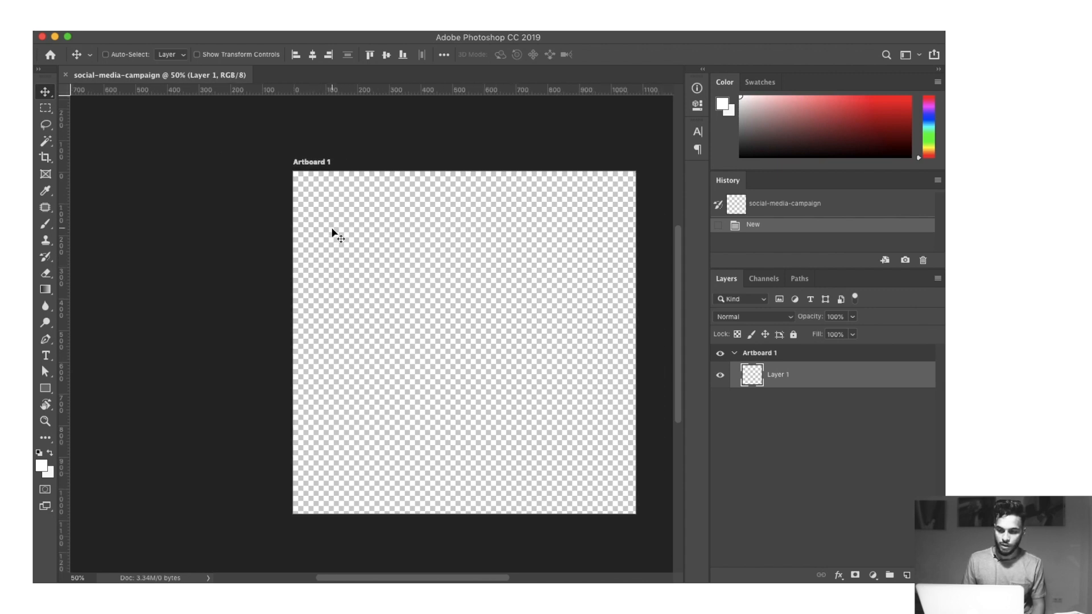
{"action": "double_click", "coordinate": [764, 353]}
{"action": "type", "text": "1"}
{"action": "key", "text": "Return"}
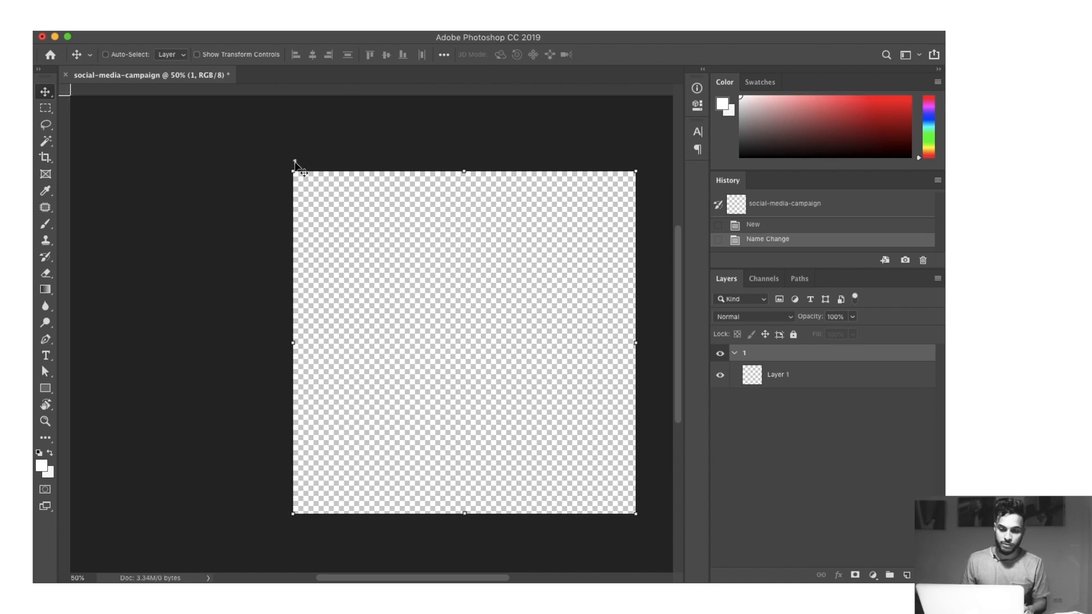
Using the Artboard tool, add two more 1080 x 1080 px artboards in a row to the left of artboard 1.
{"action": "key", "text": "shift+v"}
{"action": "key", "text": "shift+v"}
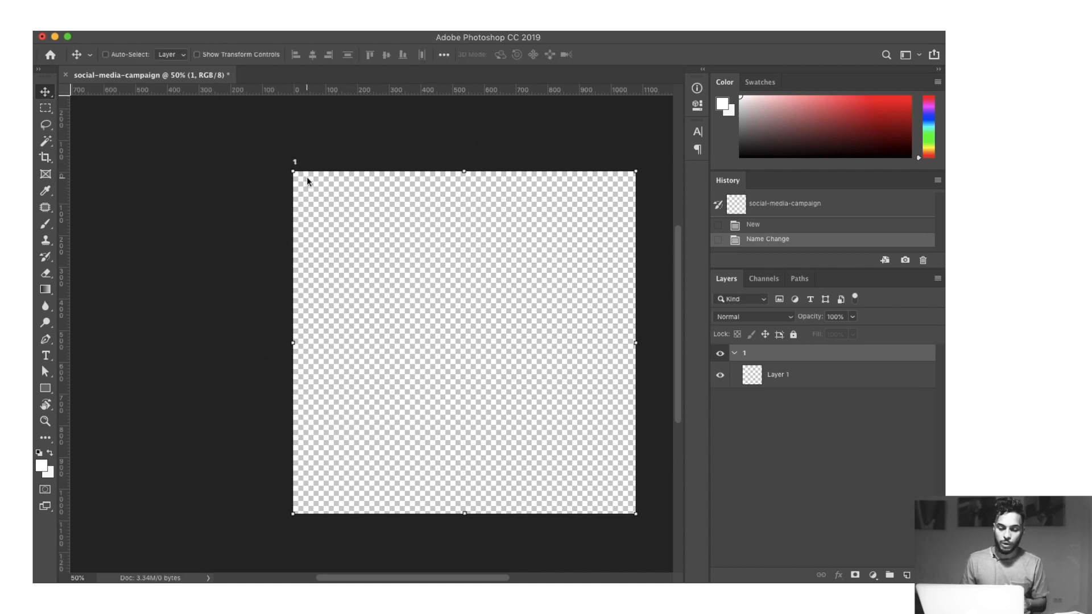
{"action": "key", "text": "shift+v"}
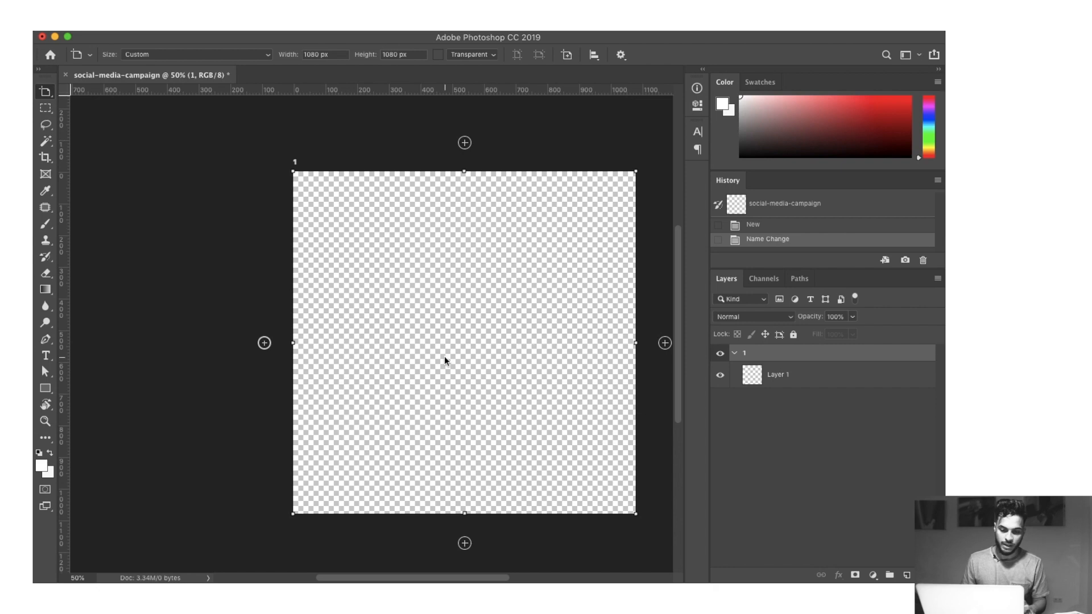
{"action": "left_click", "coordinate": [266, 343]}
{"action": "left_click", "coordinate": [661, 83]}
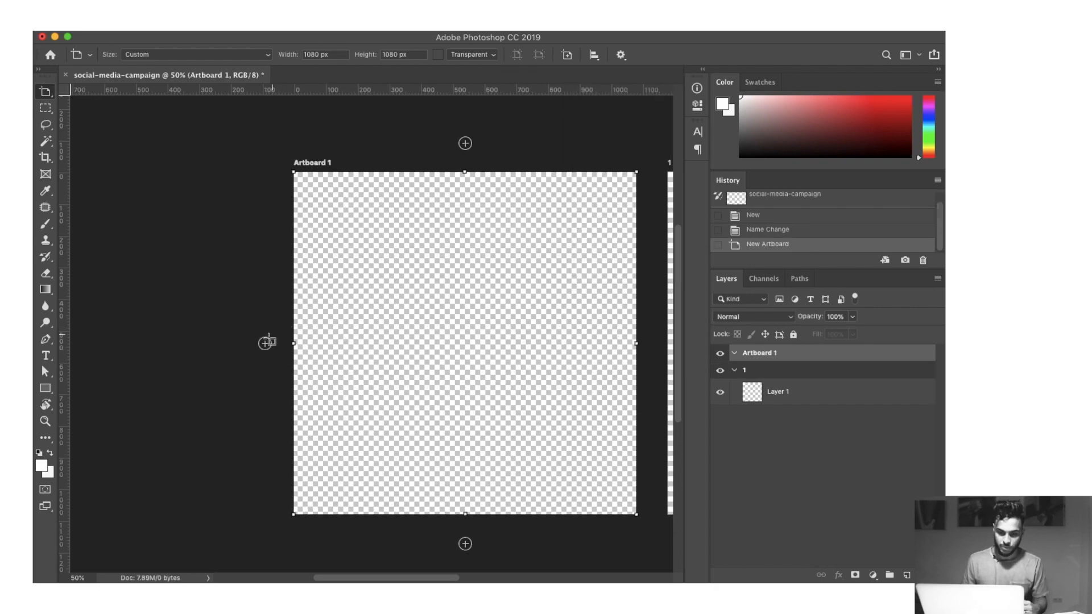
{"action": "left_click", "coordinate": [265, 344]}
Rename the two new artboards as 2 and 3, counting from the one beside artboard 1.
{"action": "double_click", "coordinate": [756, 370]}
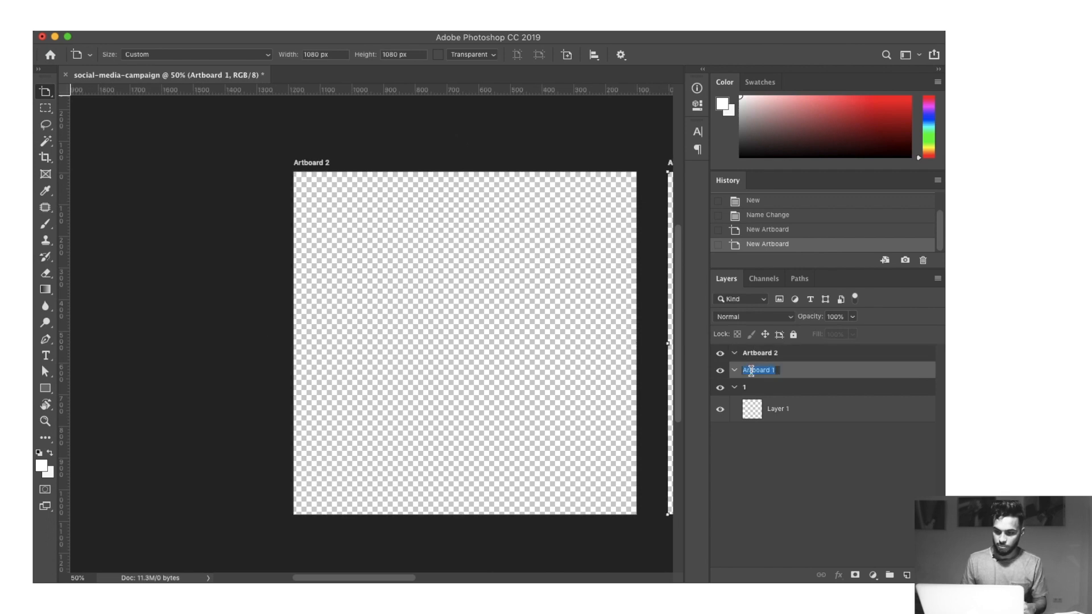
{"action": "type", "text": "2"}
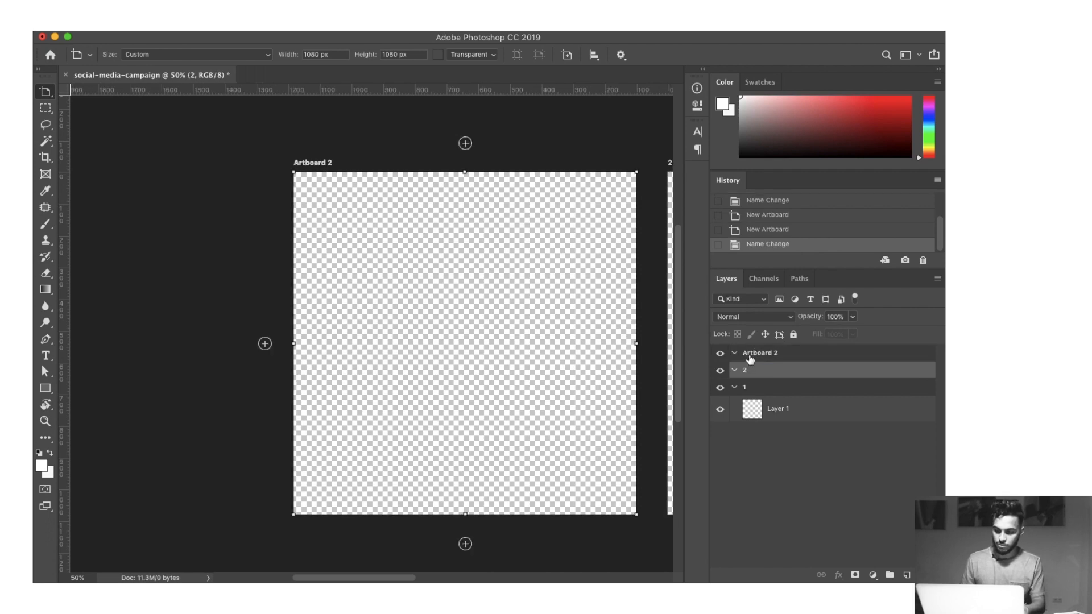
{"action": "double_click", "coordinate": [759, 354]}
{"action": "type", "text": "3"}
{"action": "key", "text": "Return"}
Rename artboard 1 as Campaign-1.
{"action": "key", "text": "super+minus"}
{"action": "key", "text": "super+minus"}
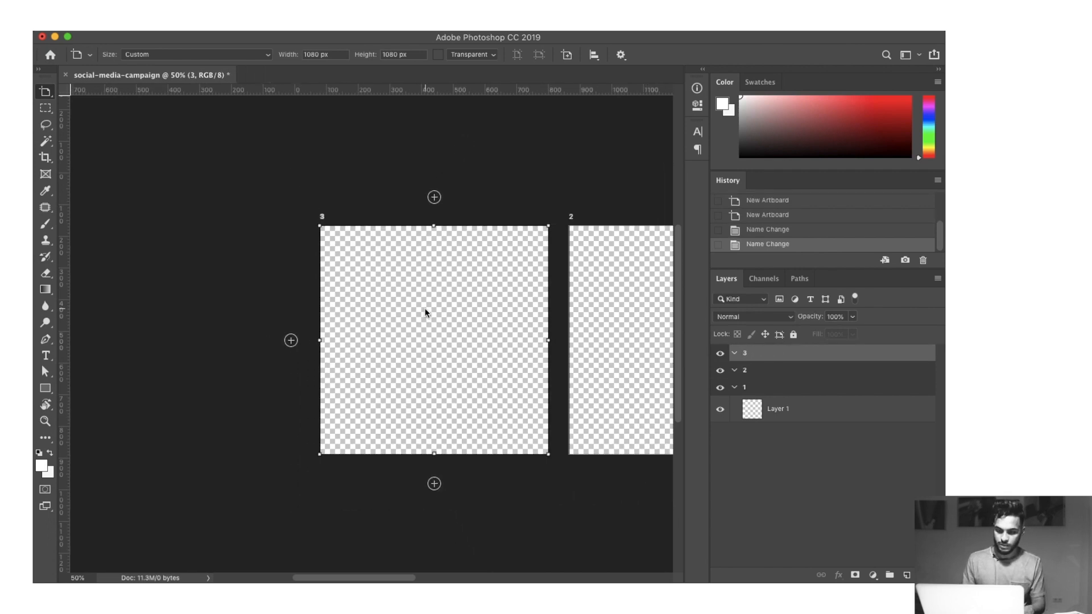
{"action": "scroll", "coordinate": [424, 312], "scroll_direction": "left", "scroll_amount": 1}
{"action": "scroll", "coordinate": [425, 312], "scroll_direction": "right", "scroll_amount": 1}
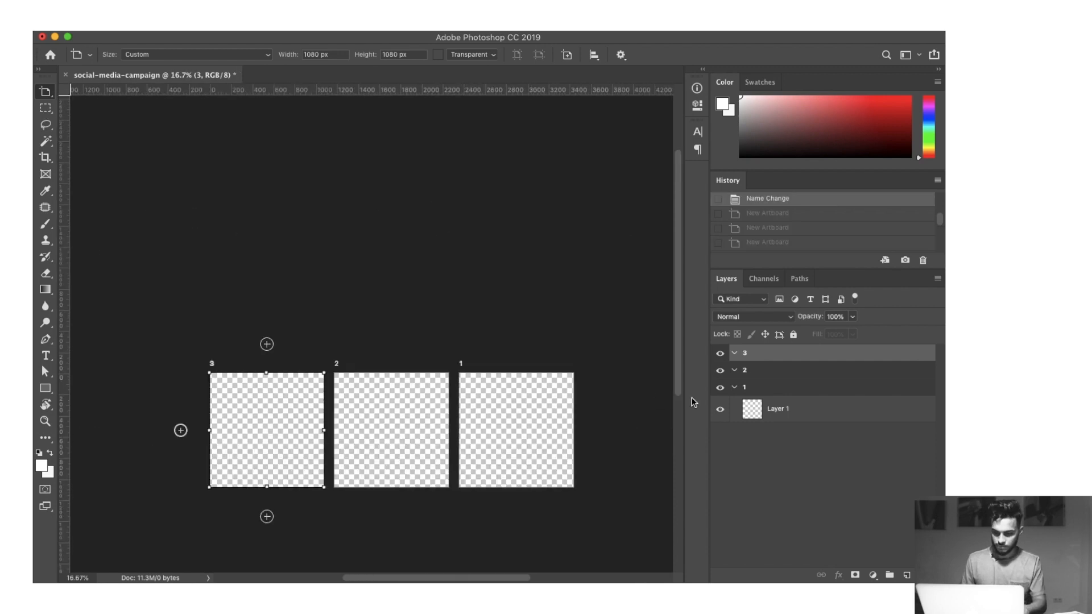
{"action": "double_click", "coordinate": [746, 388]}
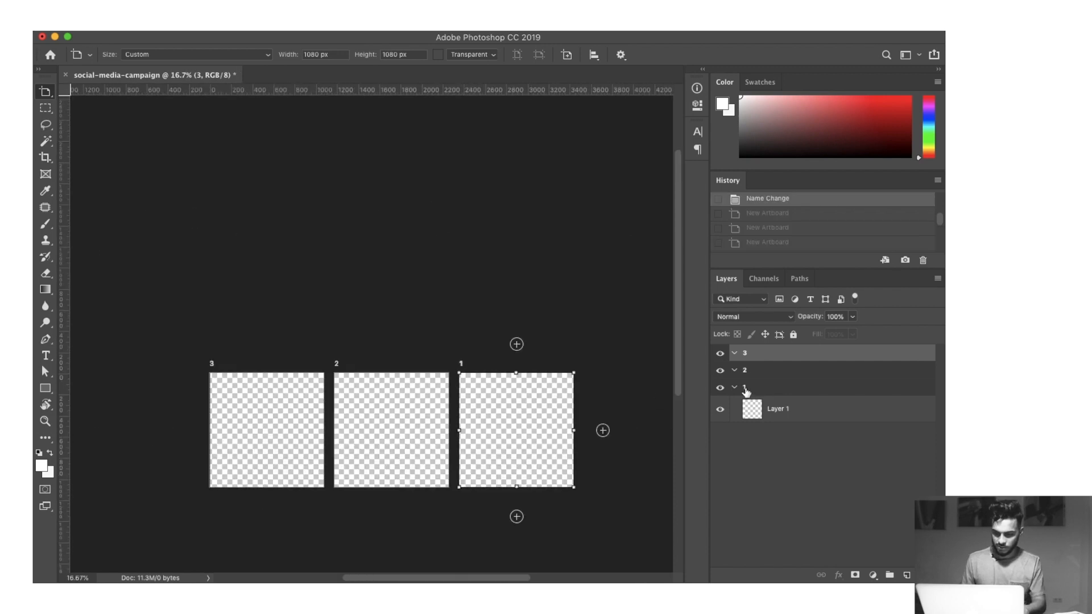
{"action": "type", "text": "Campaign-1"}
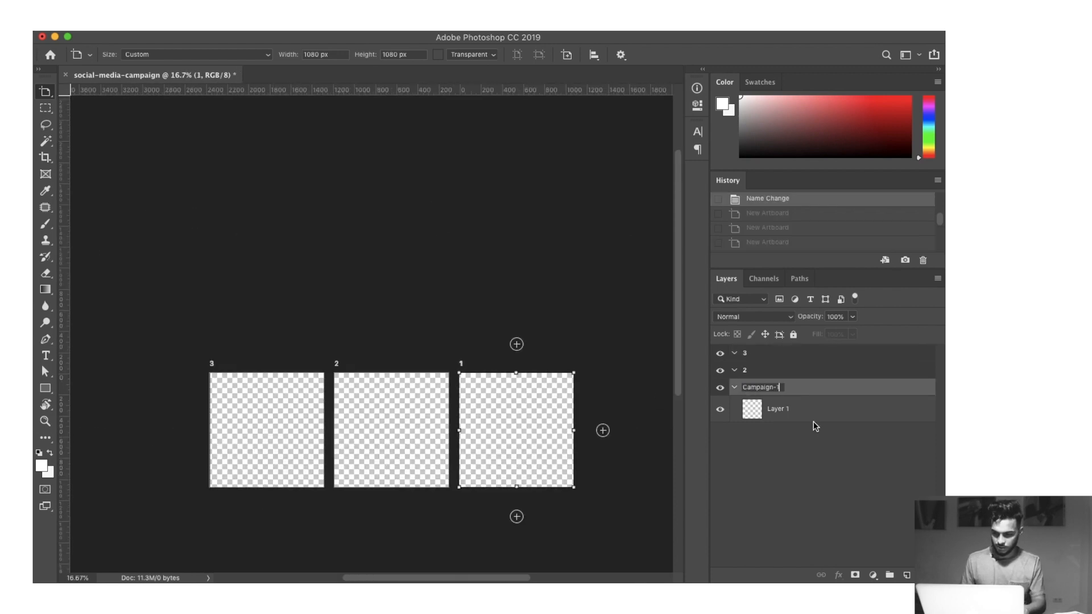
{"action": "key", "text": "Return"}
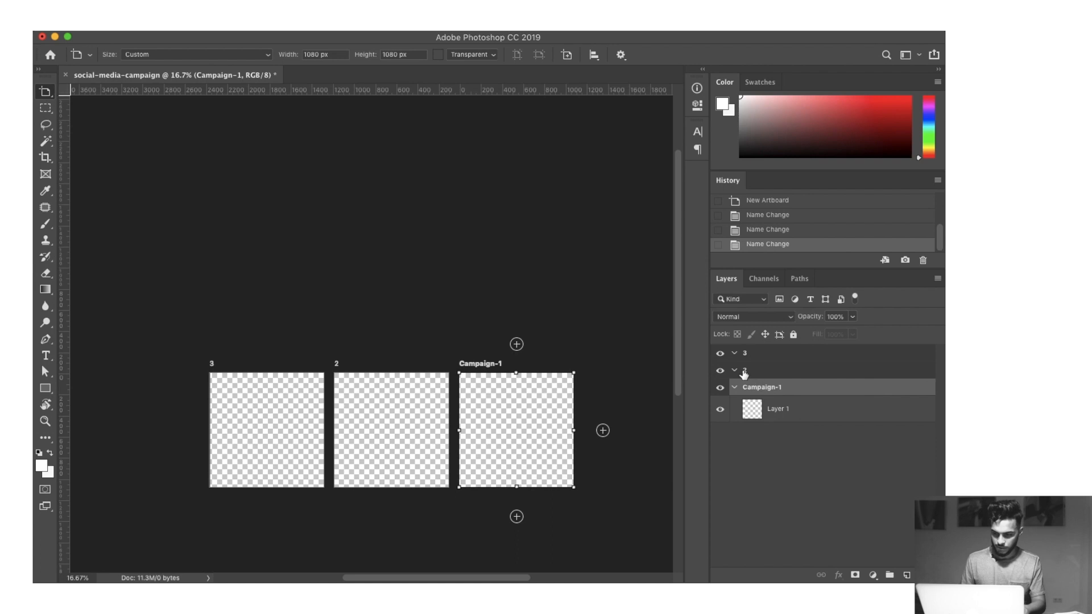
Rename artboard 2 as Campaign-2.
{"action": "left_click", "coordinate": [744, 372]}
{"action": "double_click", "coordinate": [745, 371]}
{"action": "type", "text": "Campaign-1"}
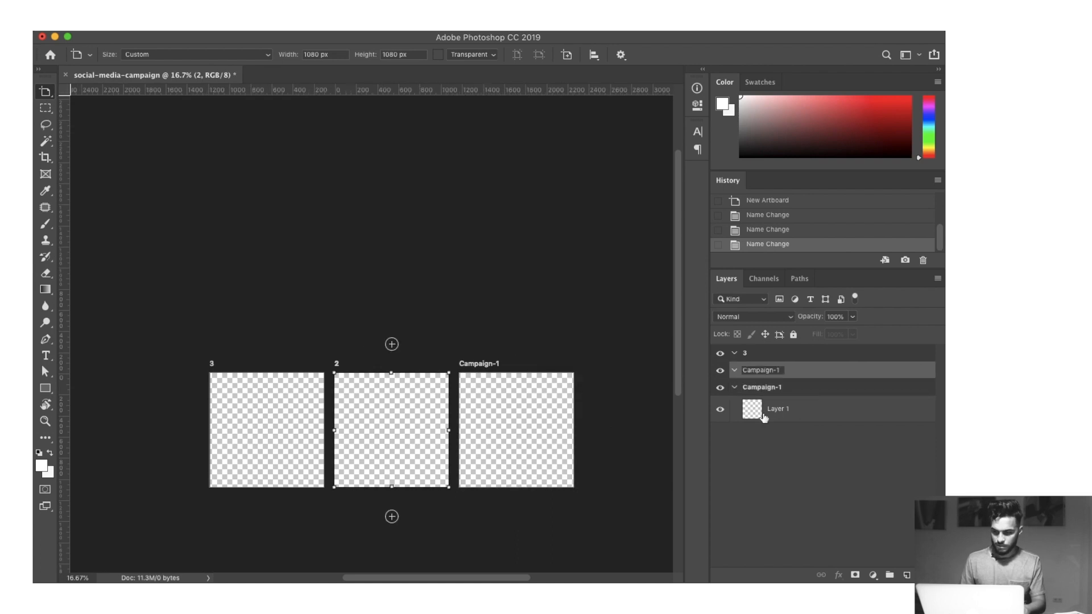
{"action": "key", "text": "BackSpace"}
{"action": "type", "text": "2"}
{"action": "key", "text": "Return"}
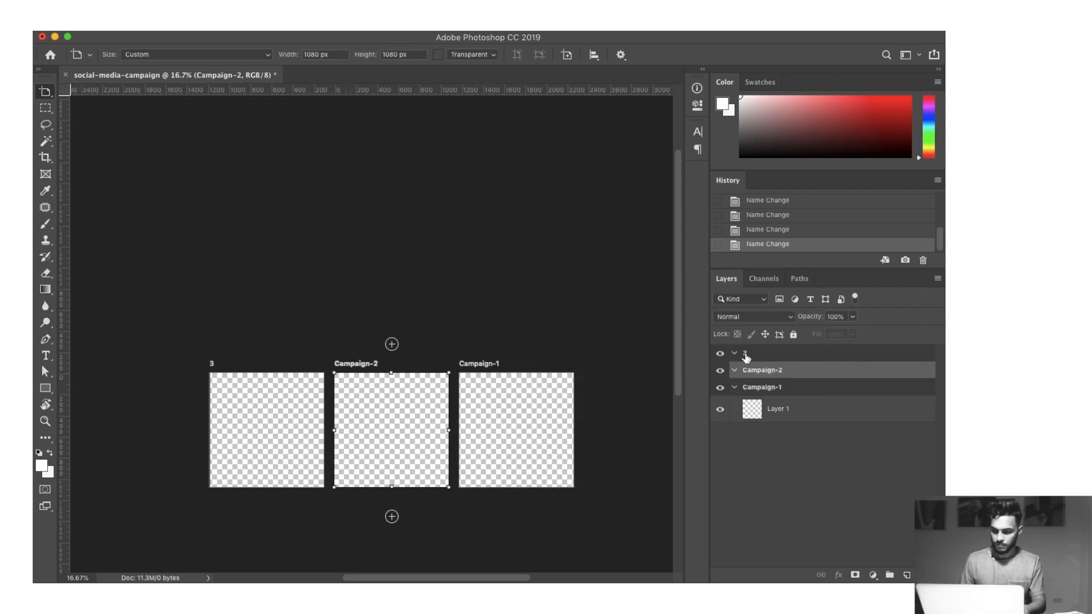
Rename artboard 3 as Campaign-3.
{"action": "double_click", "coordinate": [745, 353]}
{"action": "type", "text": "Campaign-1"}
{"action": "key", "text": "BackSpace"}
{"action": "type", "text": "3"}
{"action": "key", "text": "Return"}
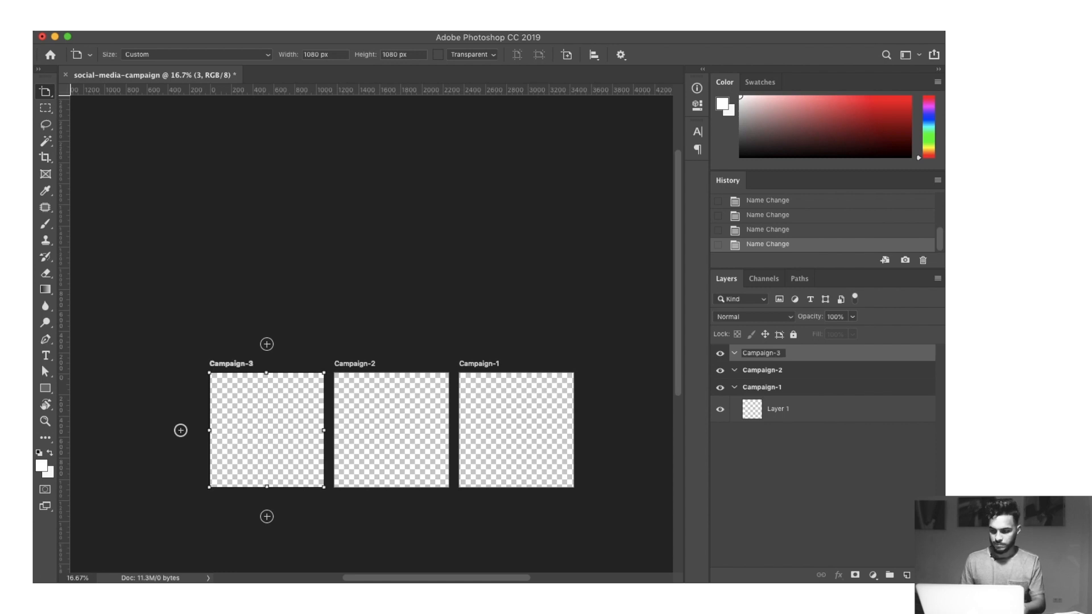
Add a second row of three artboards above the campaign row, starting over Campaign-1, and move its first artboard to the top of the layer order.
{"action": "key", "text": "v"}
{"action": "left_click", "coordinate": [759, 389]}
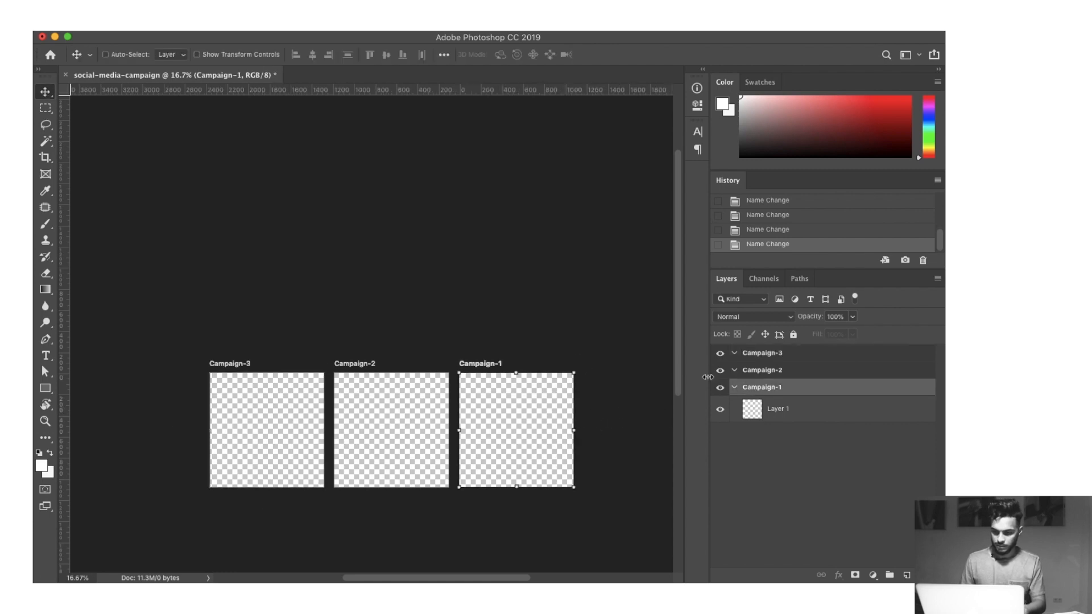
{"action": "key", "text": "shift+v"}
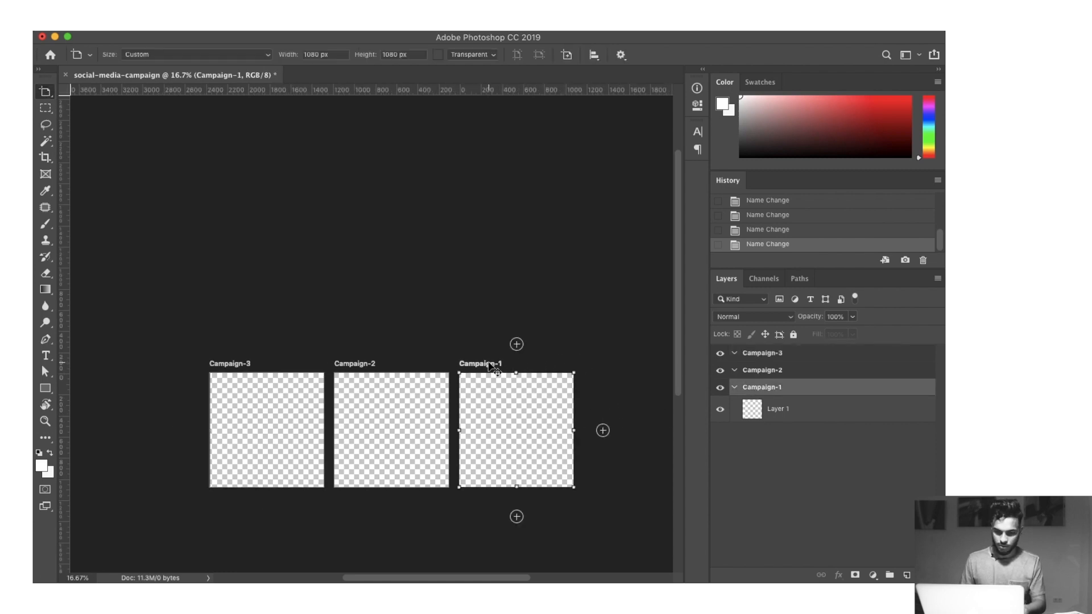
{"action": "left_click", "coordinate": [516, 344]}
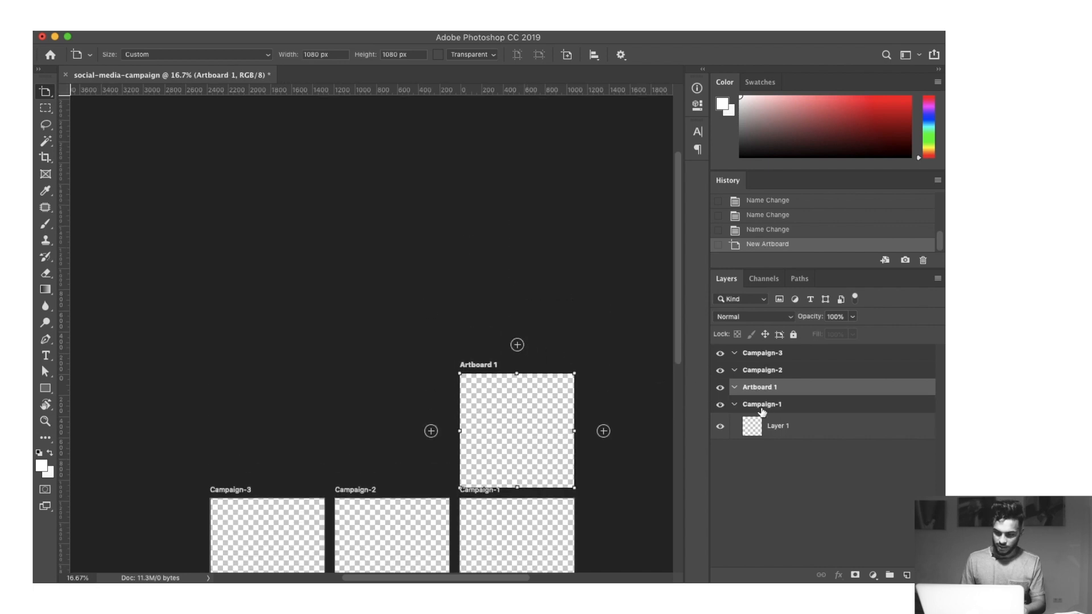
{"action": "left_click_drag", "start_coordinate": [765, 390], "coordinate": [761, 347]}
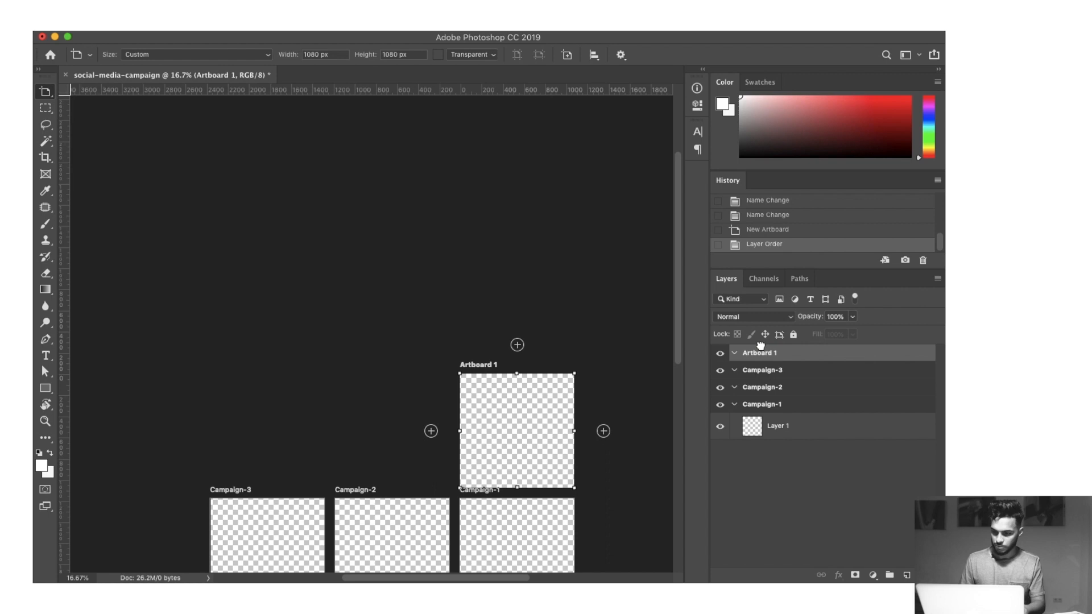
{"action": "left_click", "coordinate": [442, 432]}
{"action": "left_click", "coordinate": [438, 433]}
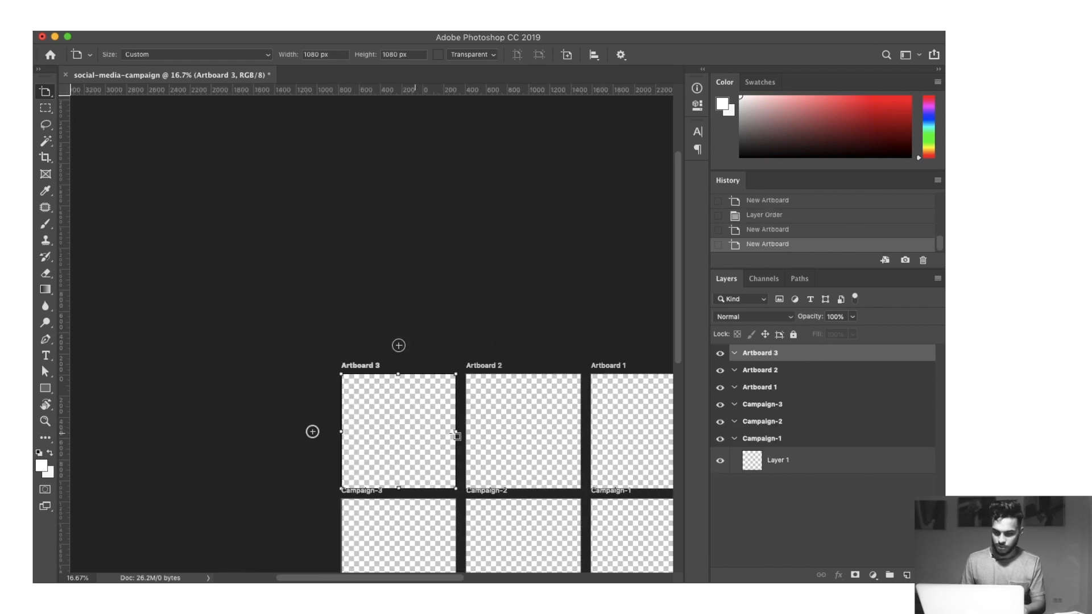
Add a third row of three artboards, starting above Artboard 1, and move its first artboard to the top of the layer order.
{"action": "left_click", "coordinate": [454, 437]}
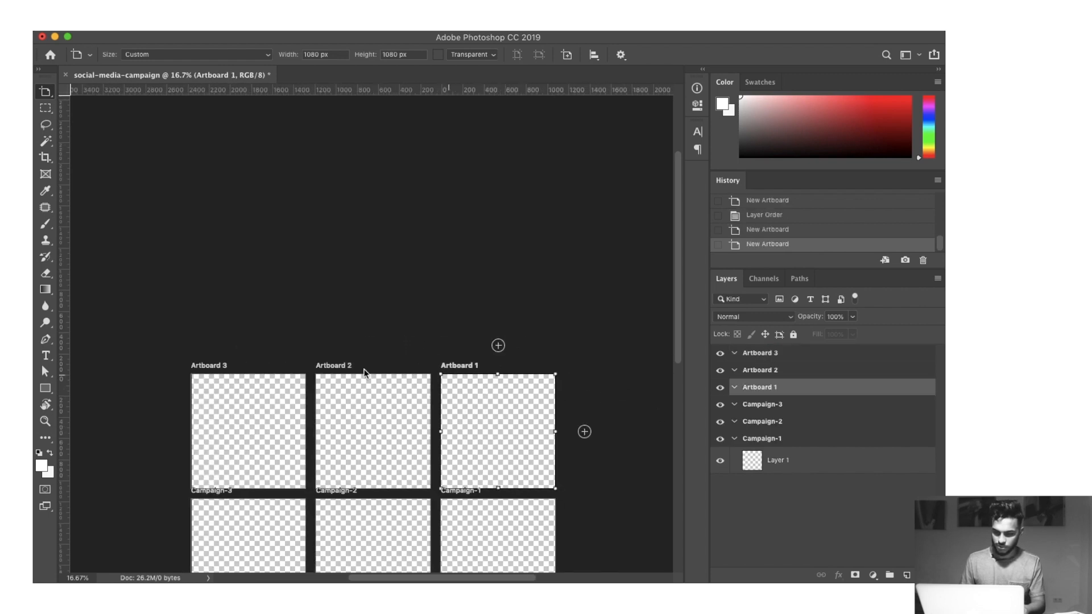
{"action": "left_click", "coordinate": [498, 345]}
{"action": "left_click_drag", "start_coordinate": [761, 392], "coordinate": [753, 347]}
{"action": "left_click", "coordinate": [412, 432]}
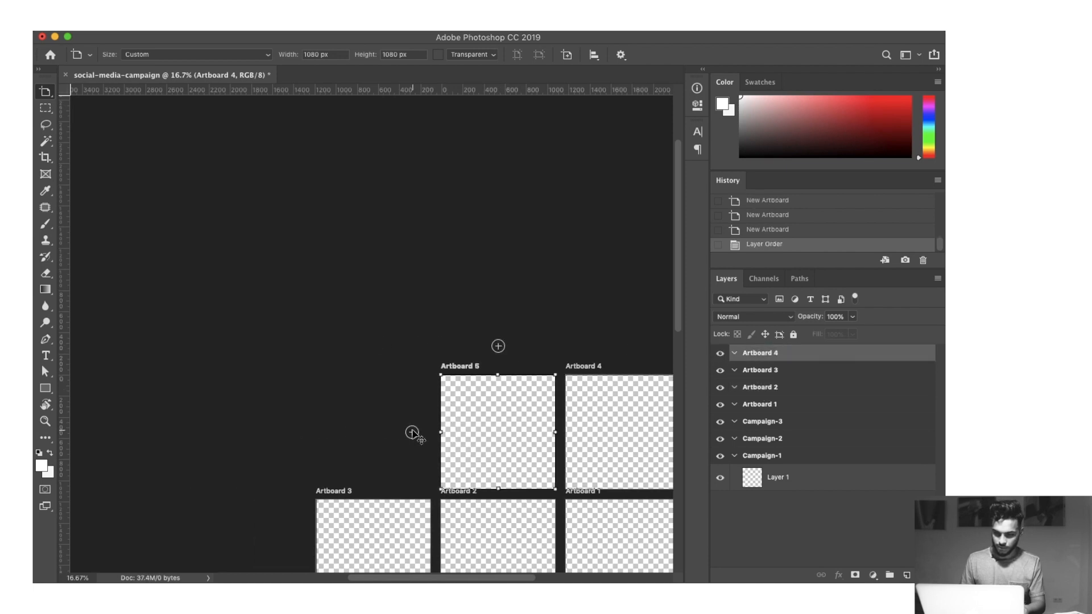
{"action": "left_click", "coordinate": [411, 431]}
Rename Artboard 1 in the middle row as Campaign-4.
{"action": "scroll", "coordinate": [413, 434], "scroll_direction": "down", "scroll_amount": 4}
{"action": "scroll", "coordinate": [413, 434], "scroll_direction": "right", "scroll_amount": 6}
{"action": "scroll", "coordinate": [411, 435], "scroll_direction": "down", "scroll_amount": 2}
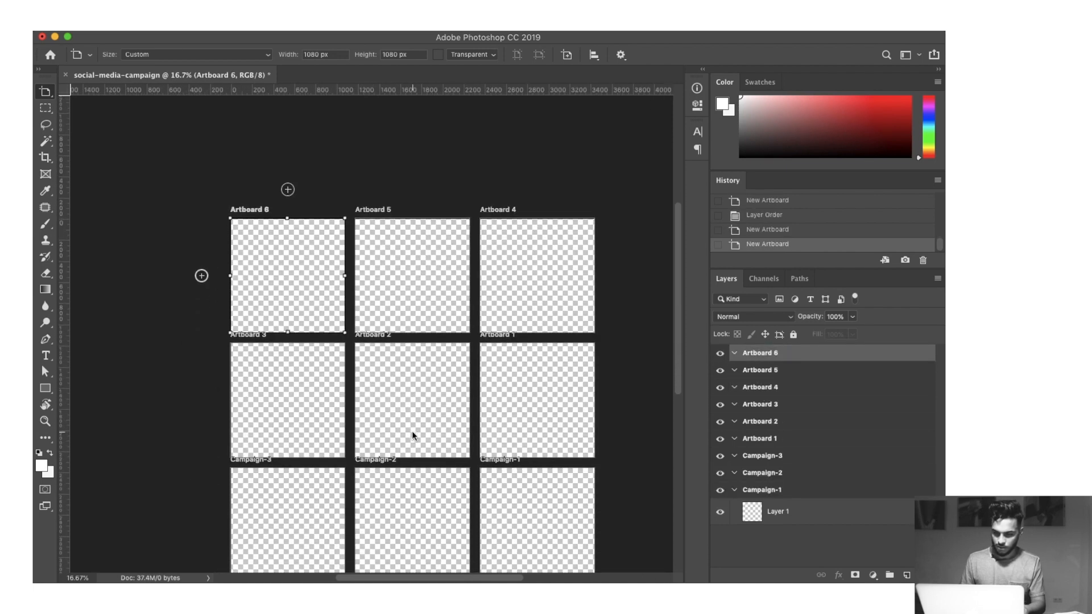
{"action": "double_click", "coordinate": [764, 439]}
{"action": "type", "text": "Campaign-1"}
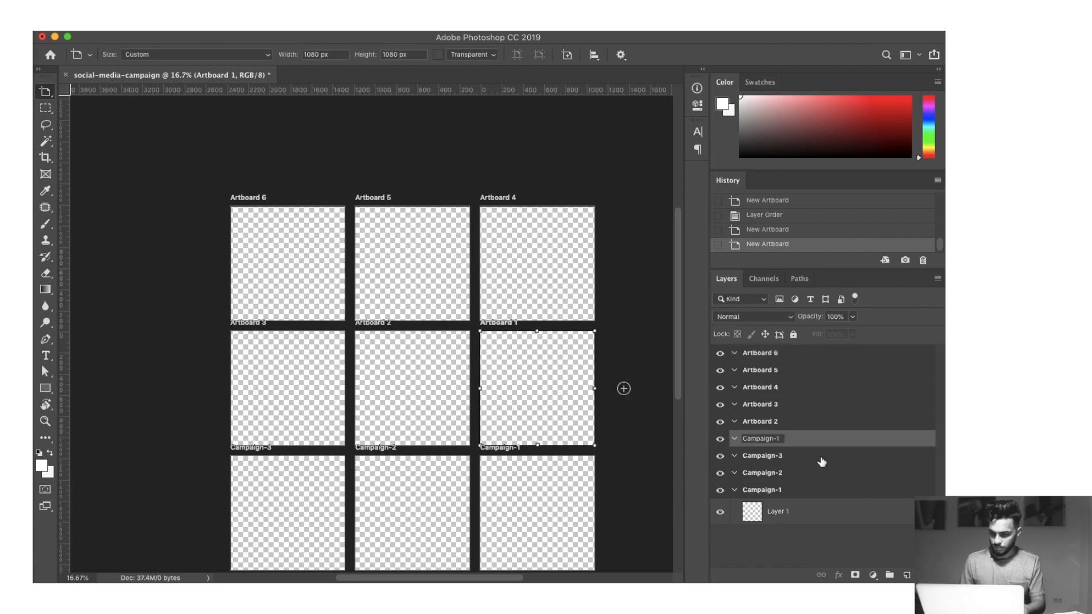
{"action": "key", "text": "BackSpace"}
{"action": "type", "text": "4"}
{"action": "key", "text": "Return"}
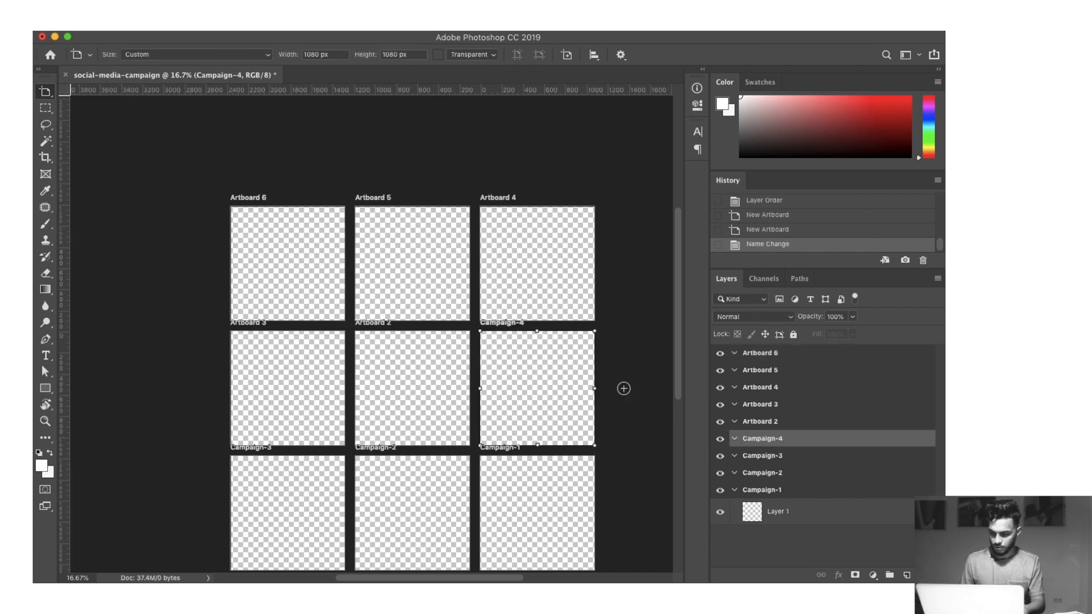
Rename Artboard 2 in the middle row as Campaign-5.
{"action": "double_click", "coordinate": [776, 423]}
{"action": "type", "text": "Campaign-1"}
{"action": "type", "text": "5"}
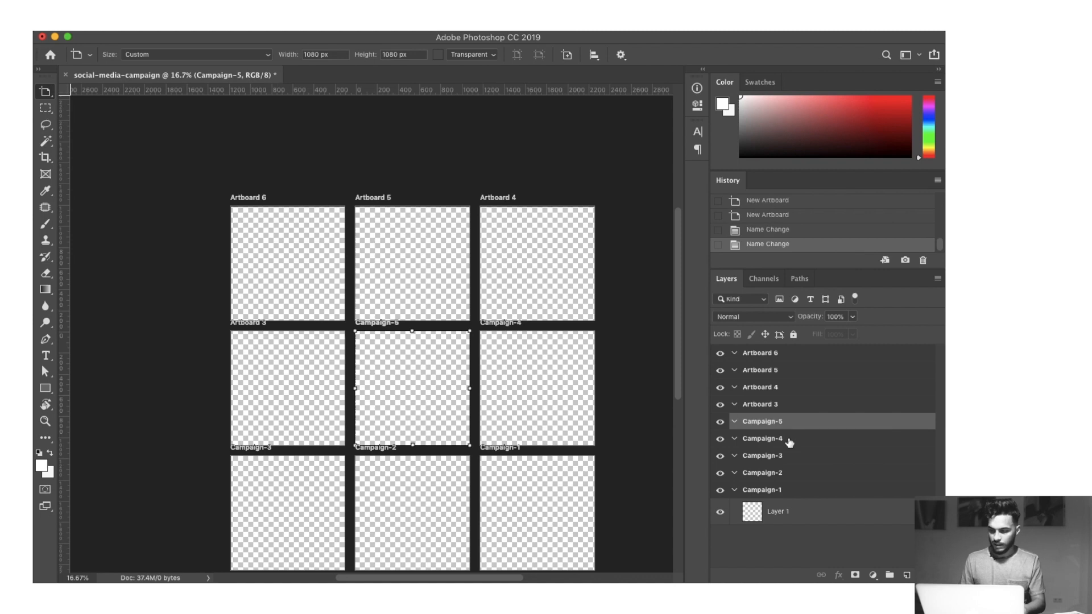
Rename Artboard 3 in the middle row as Campaign-6.
{"action": "double_click", "coordinate": [762, 404]}
{"action": "type", "text": "Campaign-1"}
{"action": "key", "text": "BackSpace"}
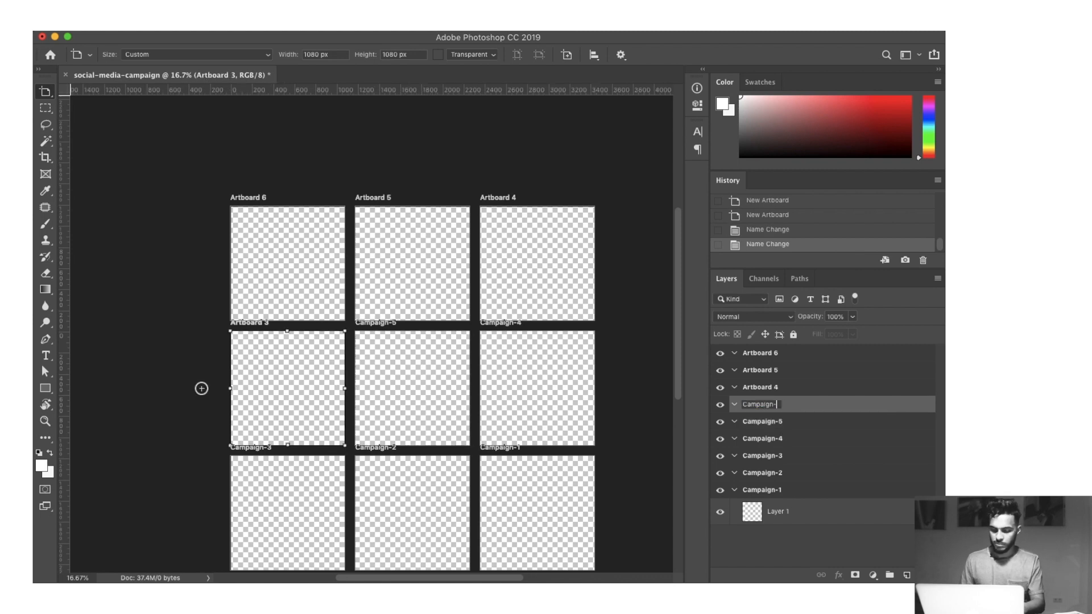
{"action": "type", "text": "6"}
{"action": "key", "text": "Return"}
Rename Artboard 4 in the top row as Campaign-7.
{"action": "double_click", "coordinate": [762, 387]}
{"action": "type", "text": "Campaign-1"}
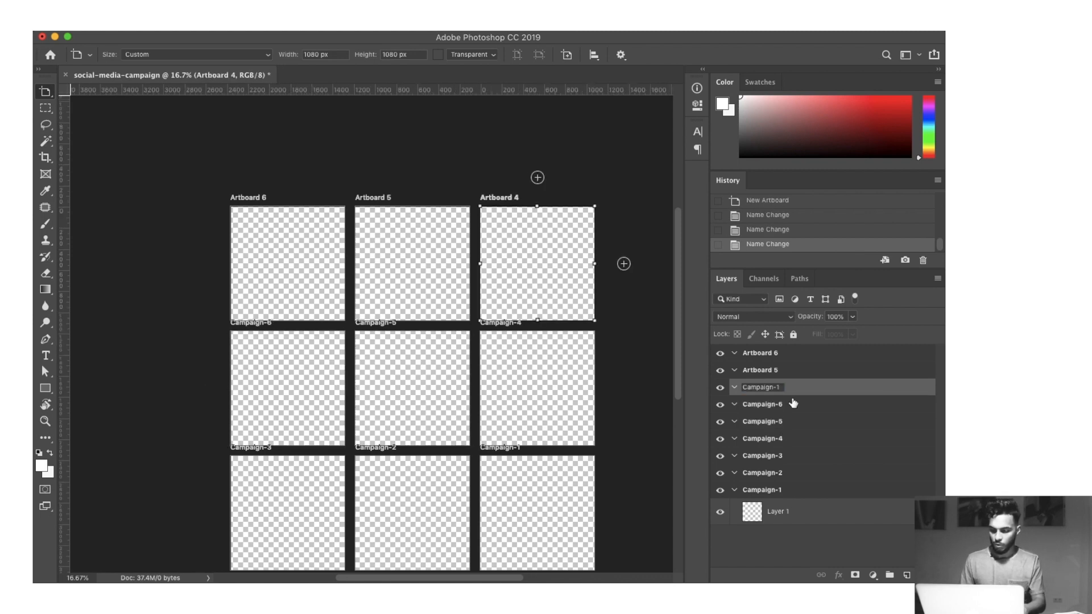
{"action": "key", "text": "BackSpace"}
{"action": "type", "text": "7"}
{"action": "key", "text": "Return"}
Rename Artboard 5 in the top row as Campaign-8.
{"action": "double_click", "coordinate": [762, 370]}
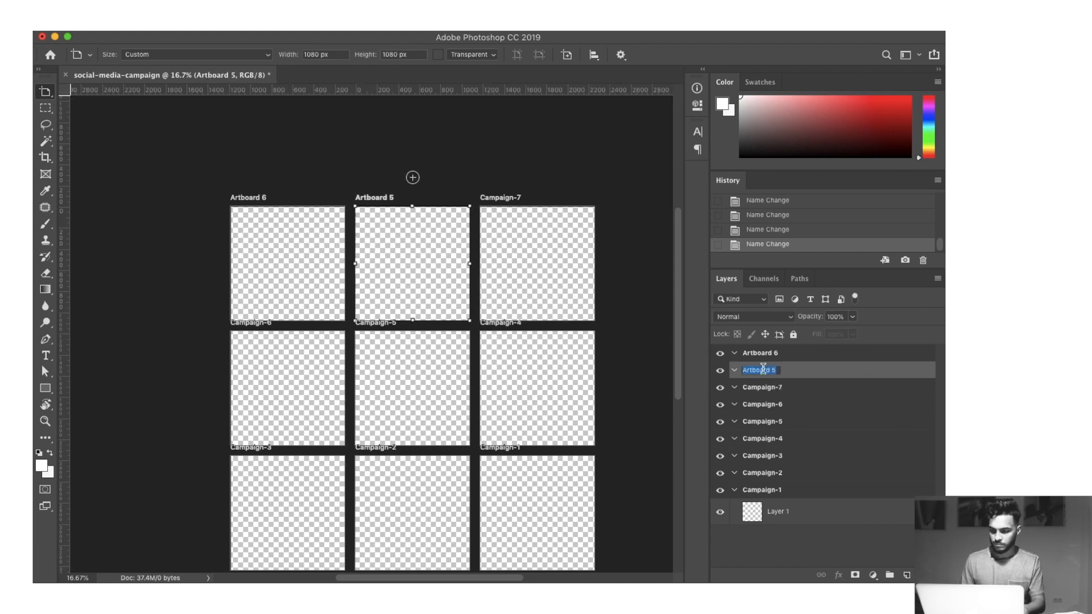
{"action": "type", "text": "Campaign-1"}
{"action": "key", "text": "BackSpace"}
{"action": "type", "text": "8"}
{"action": "key", "text": "Return"}
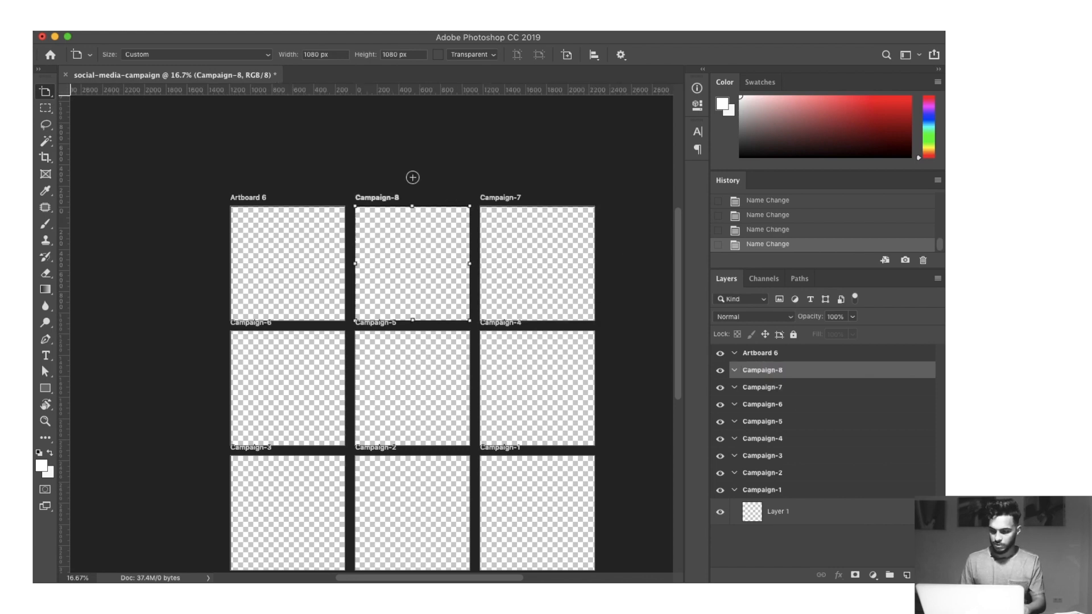
Rename Artboard 6 in the top row as Campaign-9.
{"action": "double_click", "coordinate": [759, 353]}
{"action": "type", "text": "Campaign-1"}
{"action": "key", "text": "BackSpace"}
{"action": "type", "text": "9"}
{"action": "key", "text": "Return"}
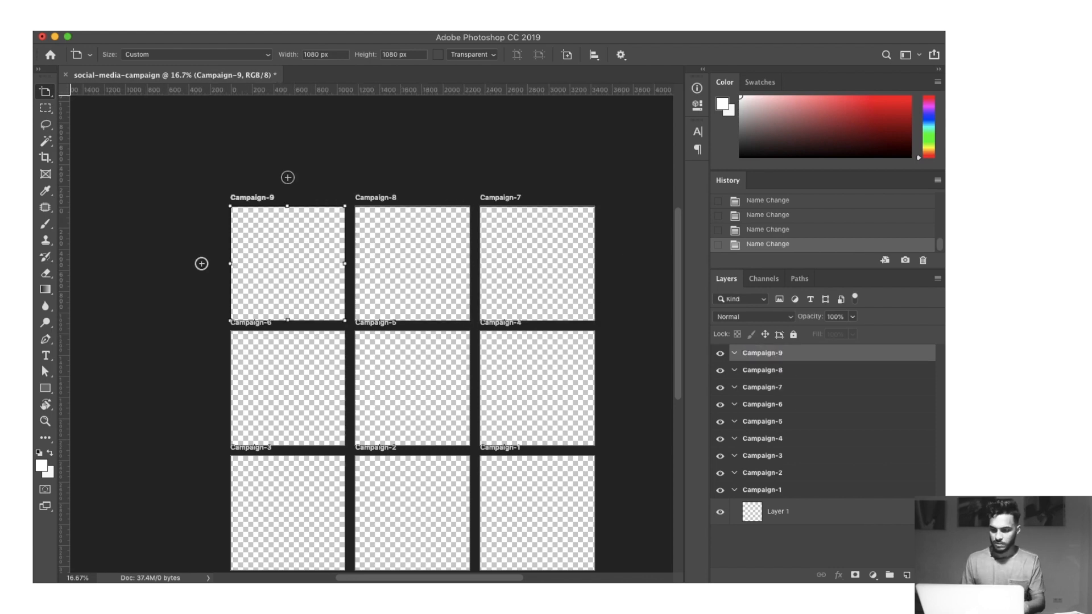
Add a solid black (000000) color fill layer to the Campaign-2 artboard and copy it into Campaign-5 and Campaign-8.
{"action": "key", "text": "v"}
{"action": "scroll", "coordinate": [450, 289], "scroll_direction": "down", "scroll_amount": 3}
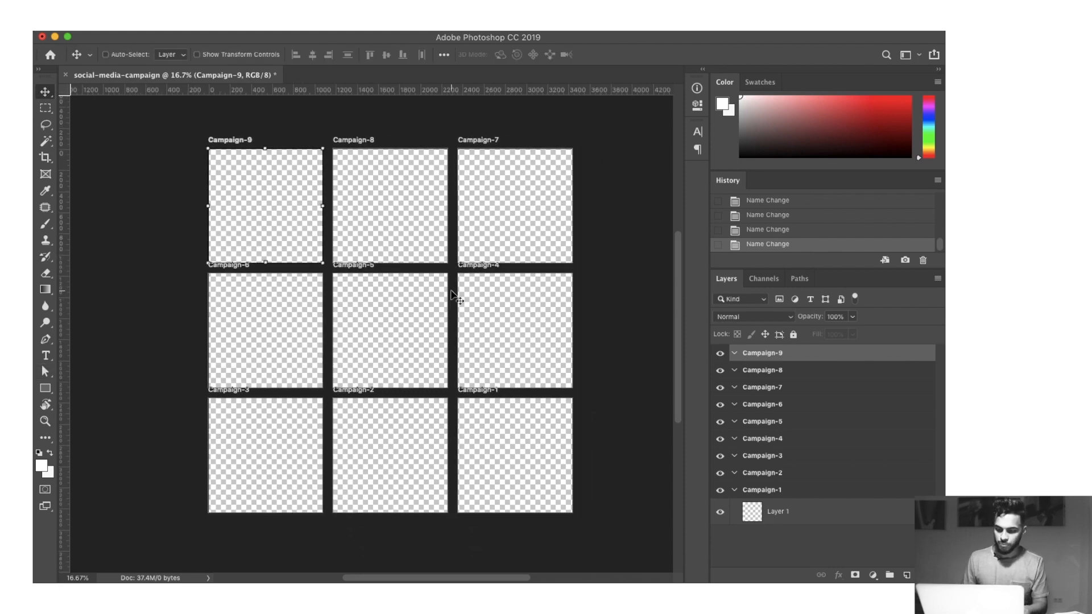
{"action": "left_click", "coordinate": [774, 497]}
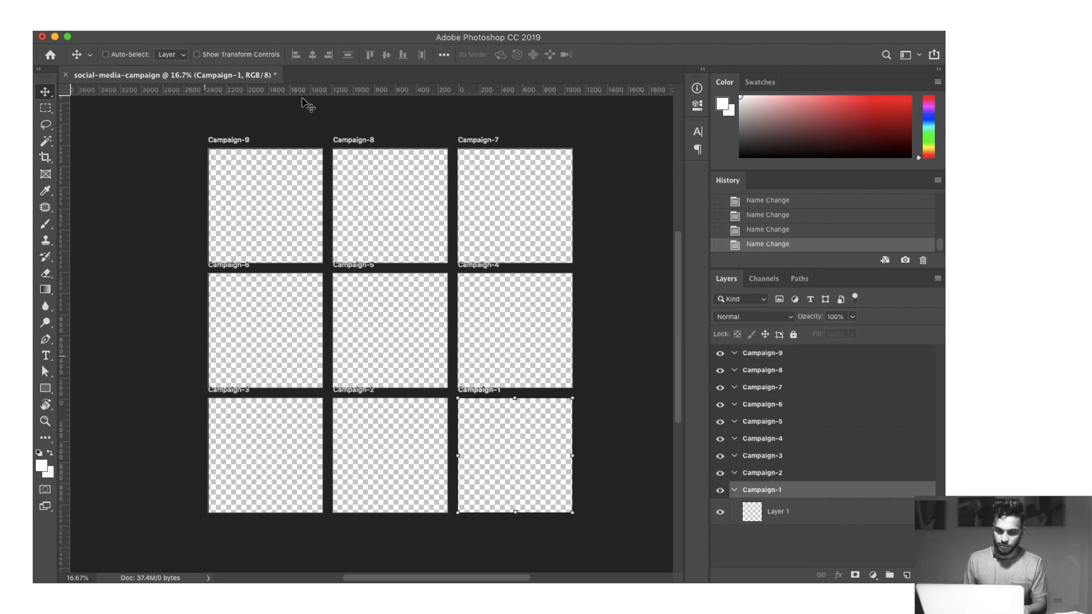
{"action": "left_click", "coordinate": [762, 473]}
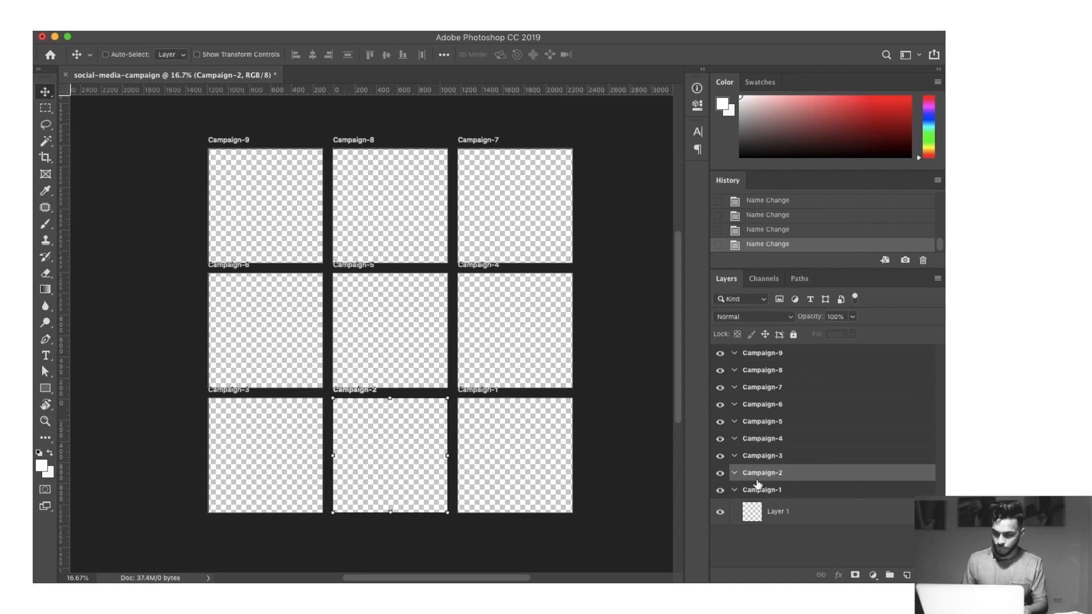
{"action": "left_click", "coordinate": [874, 575]}
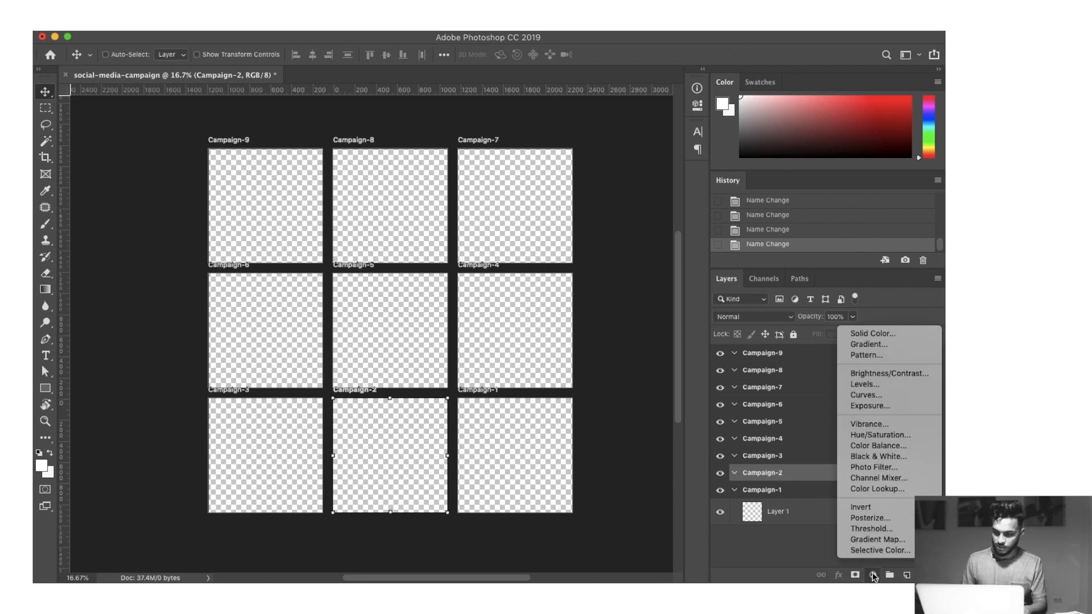
{"action": "left_click", "coordinate": [861, 331]}
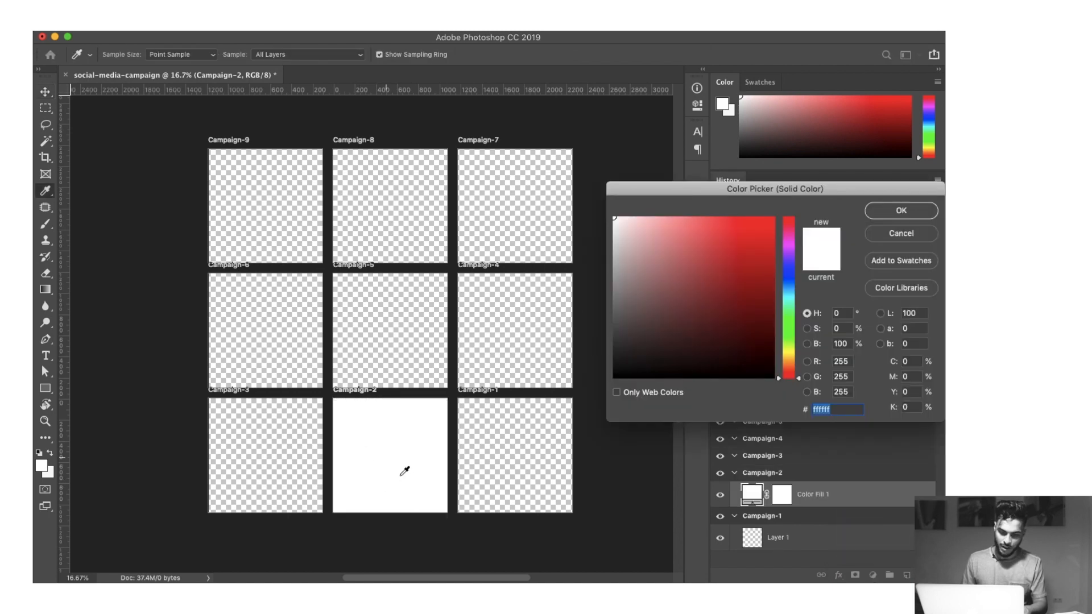
{"action": "left_click_drag", "start_coordinate": [654, 354], "coordinate": [490, 468]}
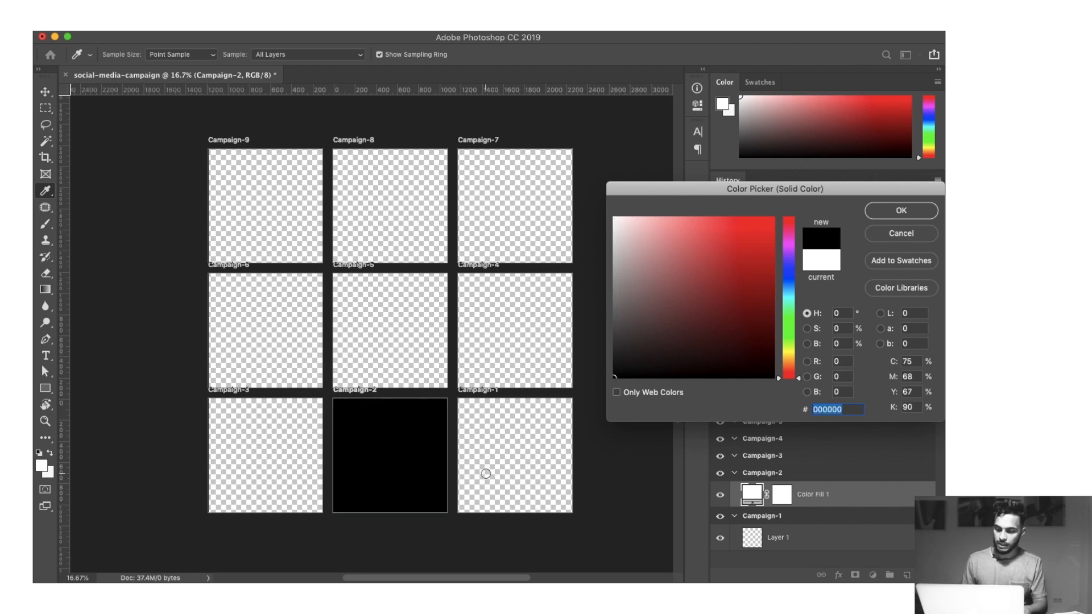
{"action": "key", "text": "Return"}
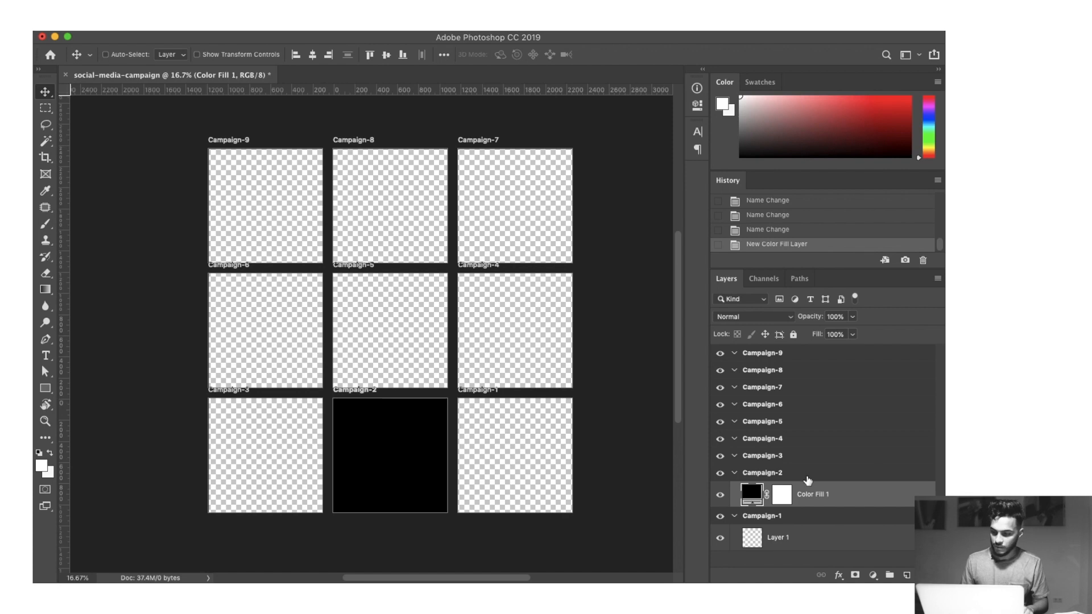
{"action": "left_click_drag", "start_coordinate": [808, 495], "coordinate": [781, 371]}
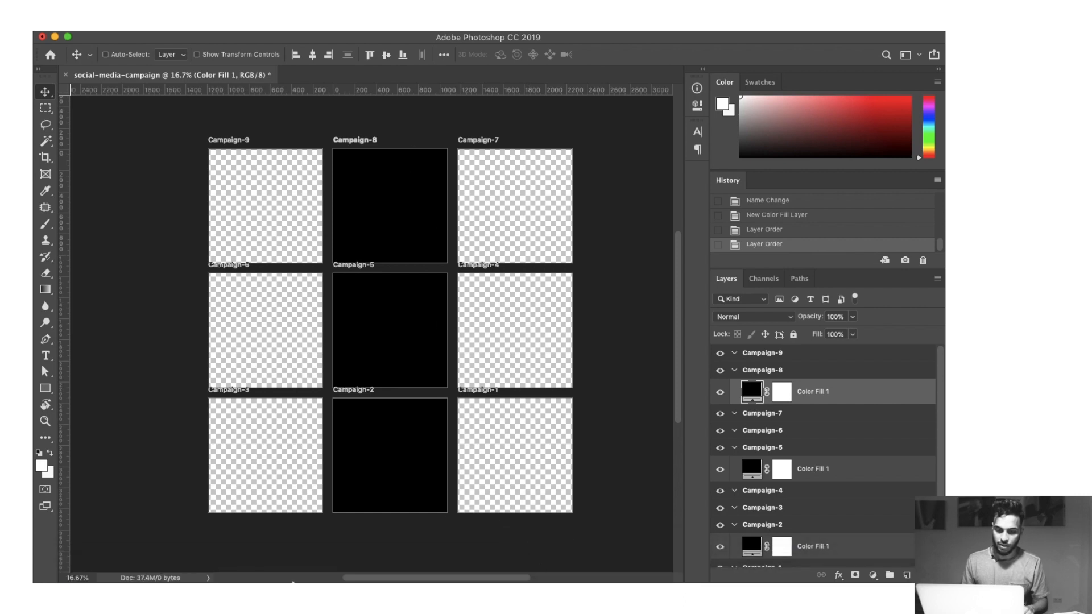
Switch to Chrome and search Unsplash for "fall" photos.
{"action": "mouse_move", "coordinate": [292, 582]}
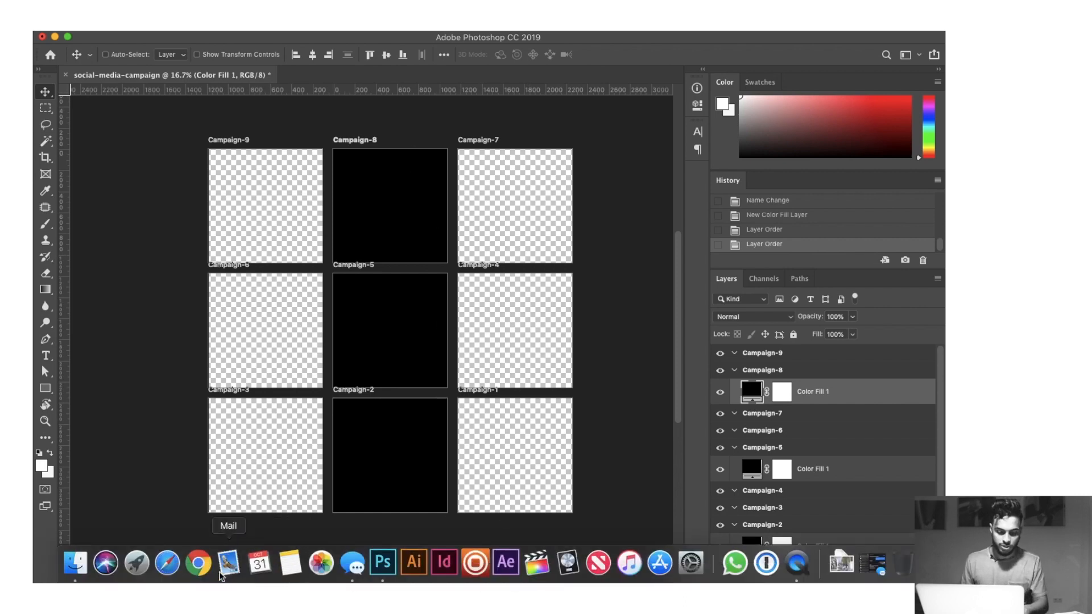
{"action": "left_click", "coordinate": [198, 572]}
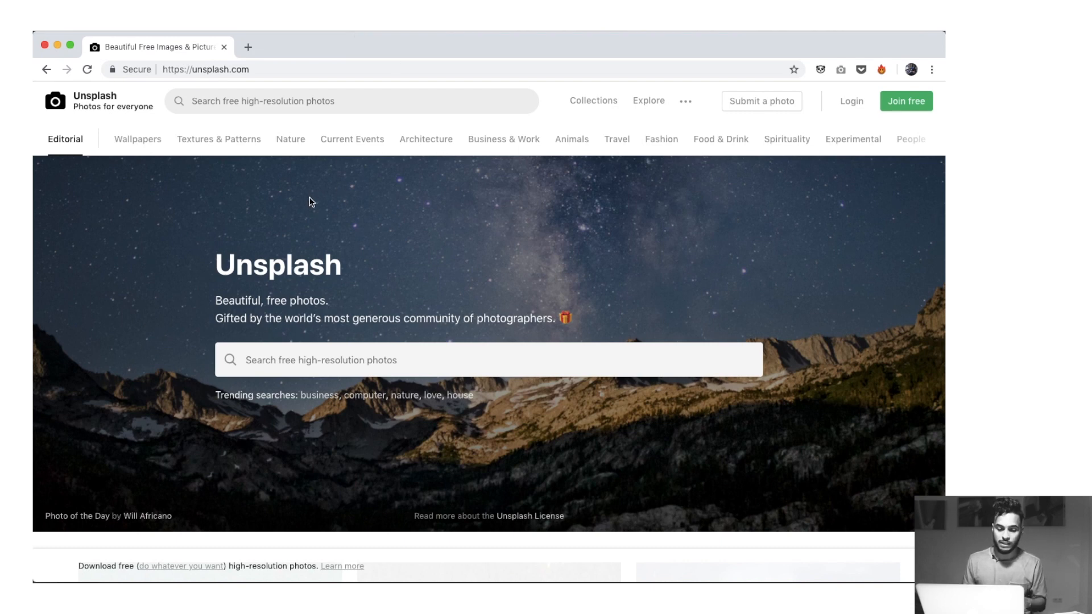
{"action": "scroll", "coordinate": [312, 204], "scroll_direction": "down", "scroll_amount": 2}
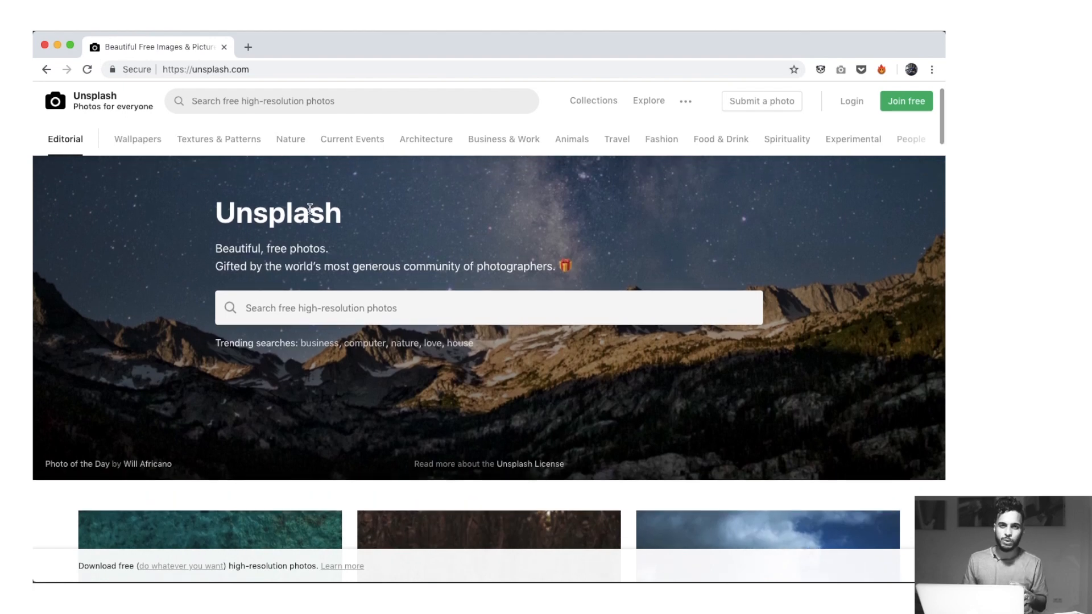
{"action": "scroll", "coordinate": [310, 208], "scroll_direction": "down", "scroll_amount": 1}
{"action": "scroll", "coordinate": [581, 488], "scroll_direction": "up", "scroll_amount": 3}
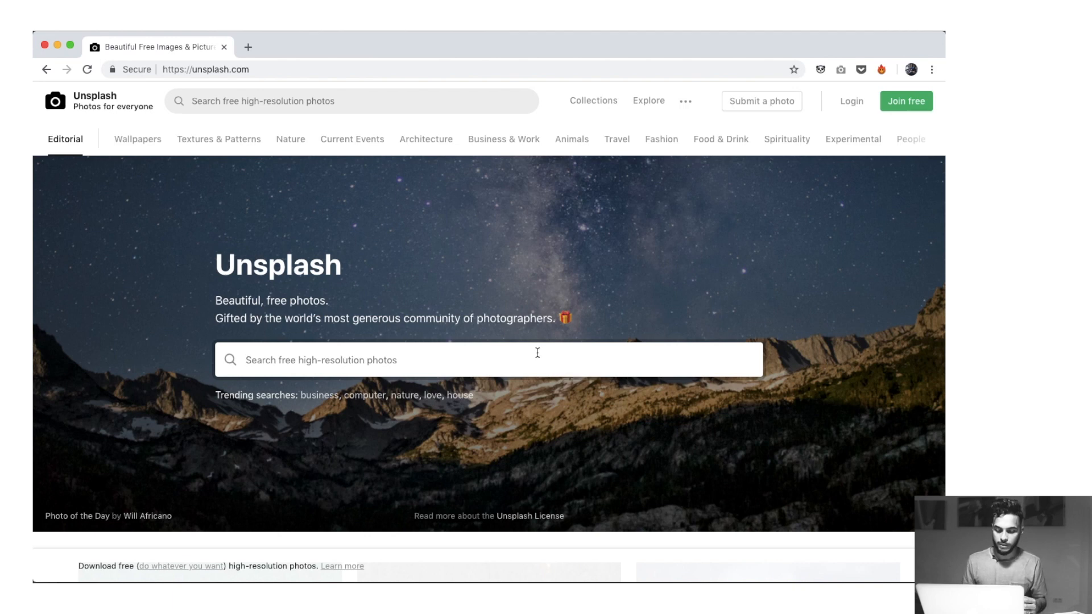
{"action": "type", "text": "fall"}
{"action": "key", "text": "Return"}
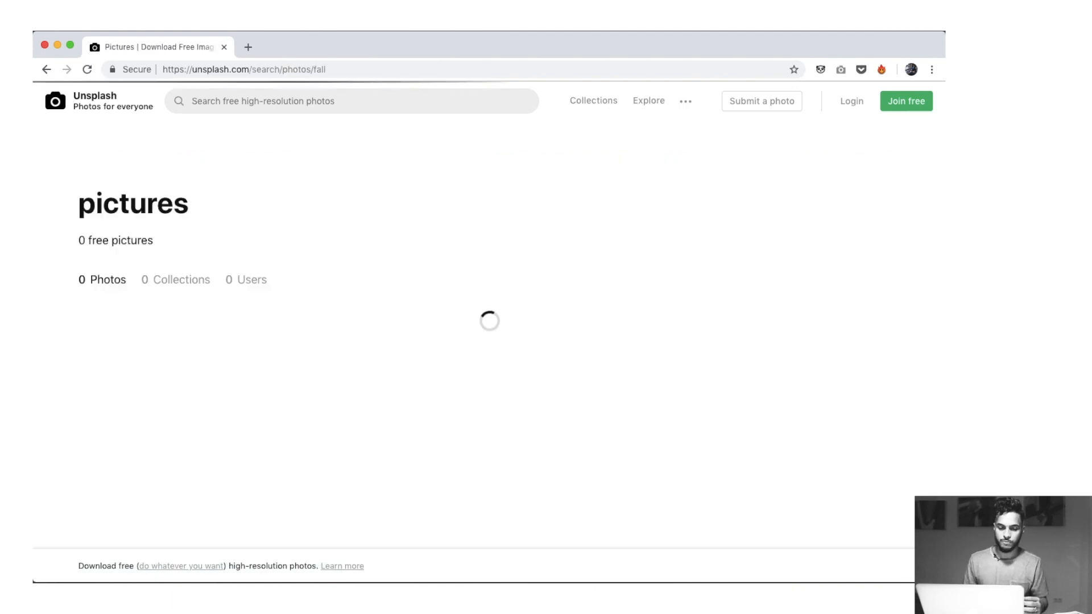
Browse the fall photos and download the dried maple leaves image and the orange squash beside potted succulents image.
{"action": "scroll", "coordinate": [585, 270], "scroll_direction": "down", "scroll_amount": 2}
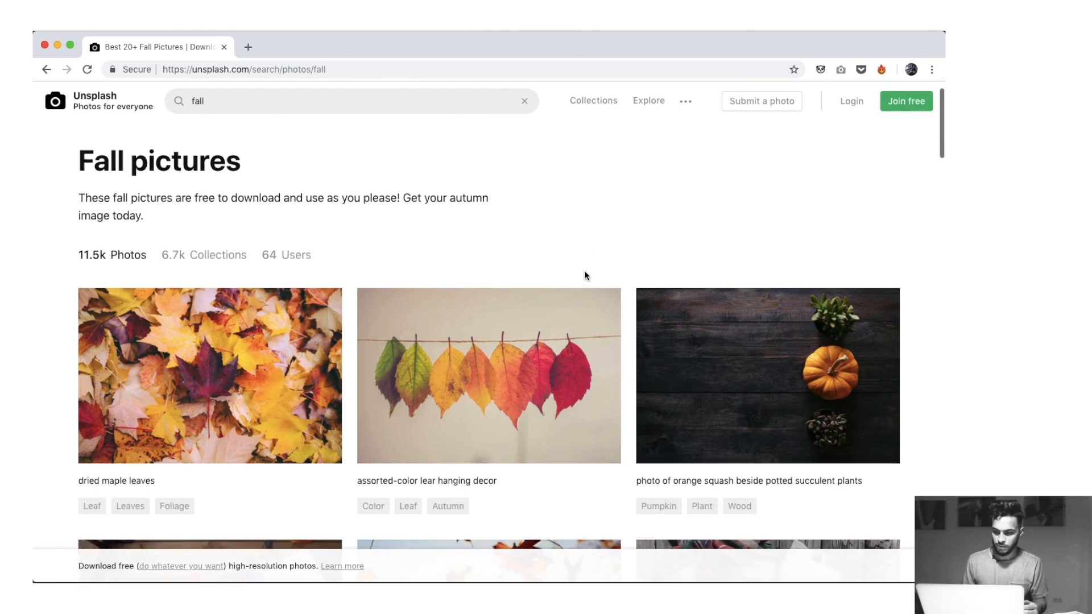
{"action": "scroll", "coordinate": [585, 276], "scroll_direction": "down", "scroll_amount": 5}
{"action": "scroll", "coordinate": [585, 272], "scroll_direction": "down", "scroll_amount": 8}
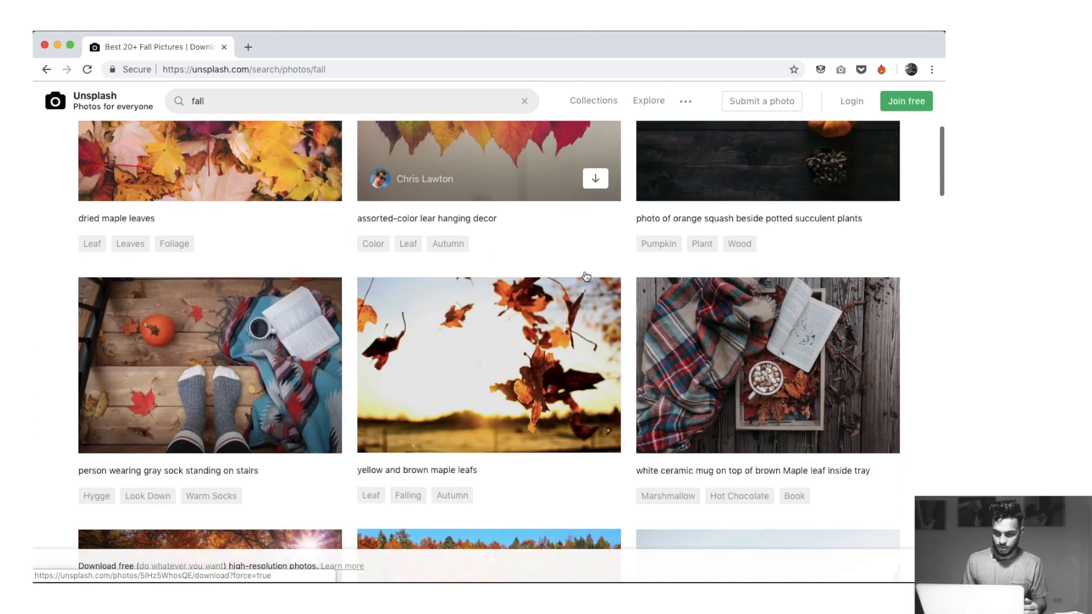
{"action": "scroll", "coordinate": [586, 273], "scroll_direction": "down", "scroll_amount": 11}
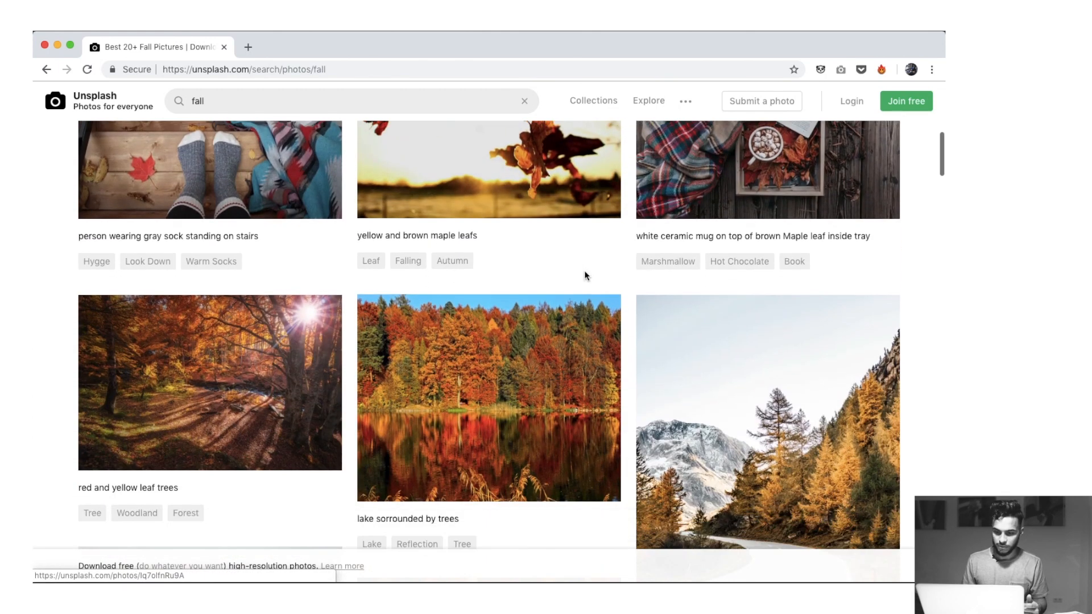
{"action": "scroll", "coordinate": [586, 279], "scroll_direction": "down", "scroll_amount": 8}
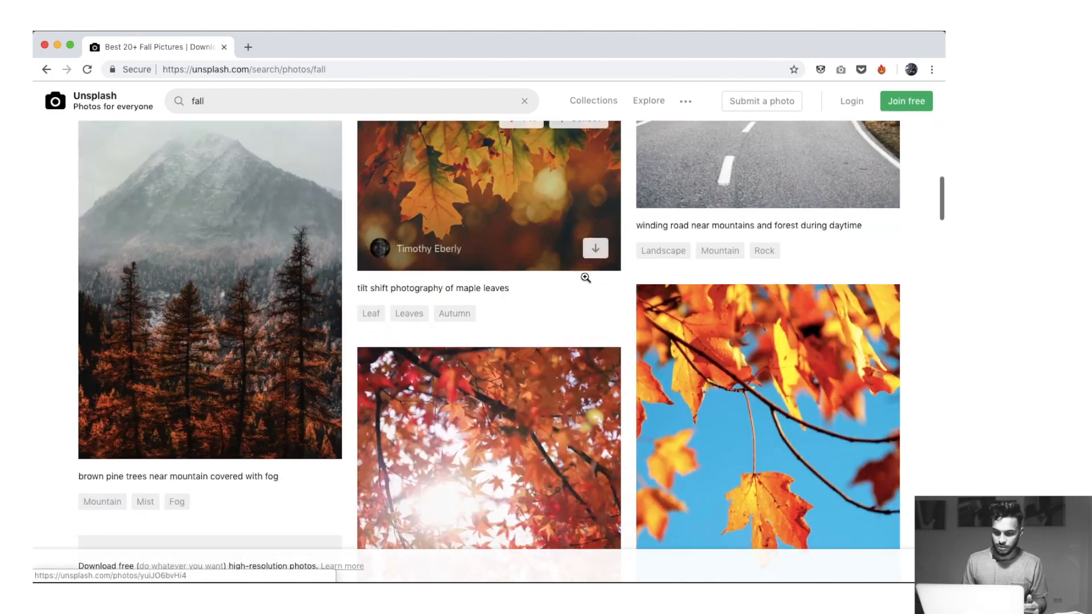
{"action": "scroll", "coordinate": [586, 280], "scroll_direction": "up", "scroll_amount": 18}
{"action": "scroll", "coordinate": [586, 280], "scroll_direction": "up", "scroll_amount": 8}
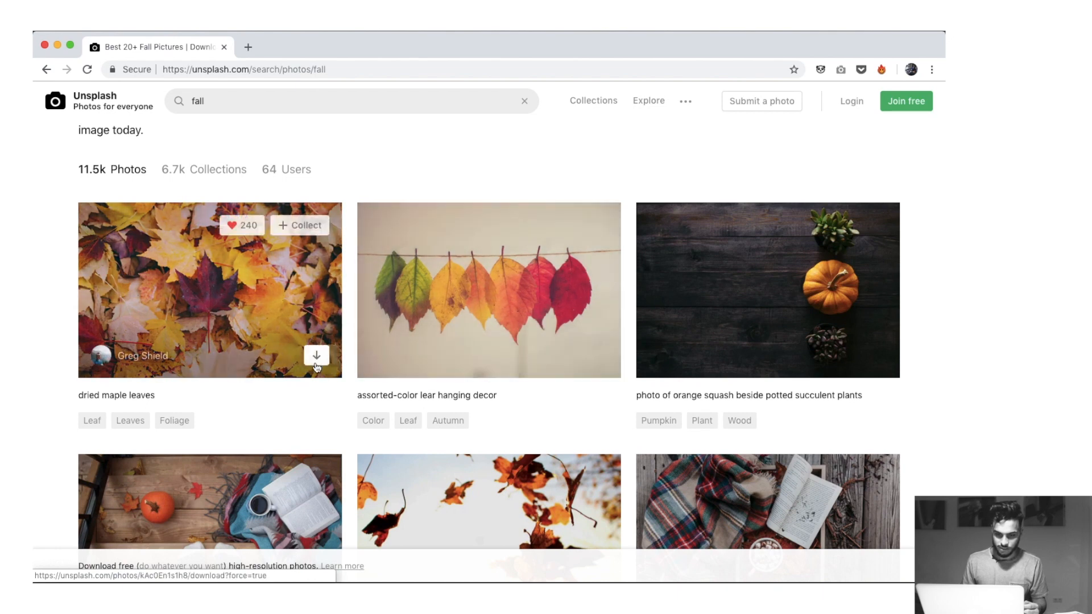
{"action": "left_click", "coordinate": [315, 361]}
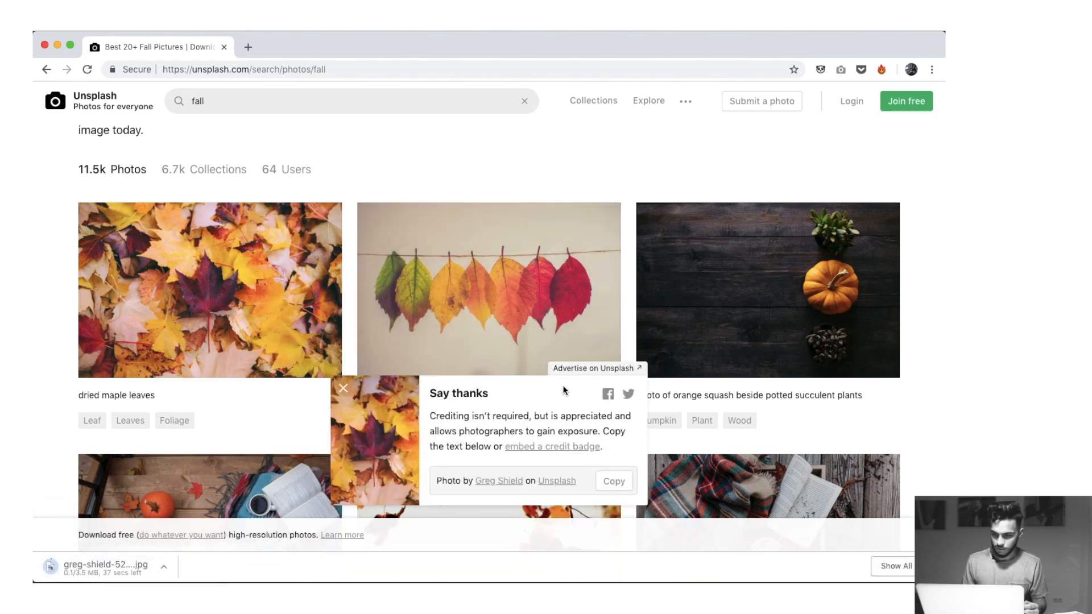
{"action": "scroll", "coordinate": [792, 295], "scroll_direction": "down", "scroll_amount": 1}
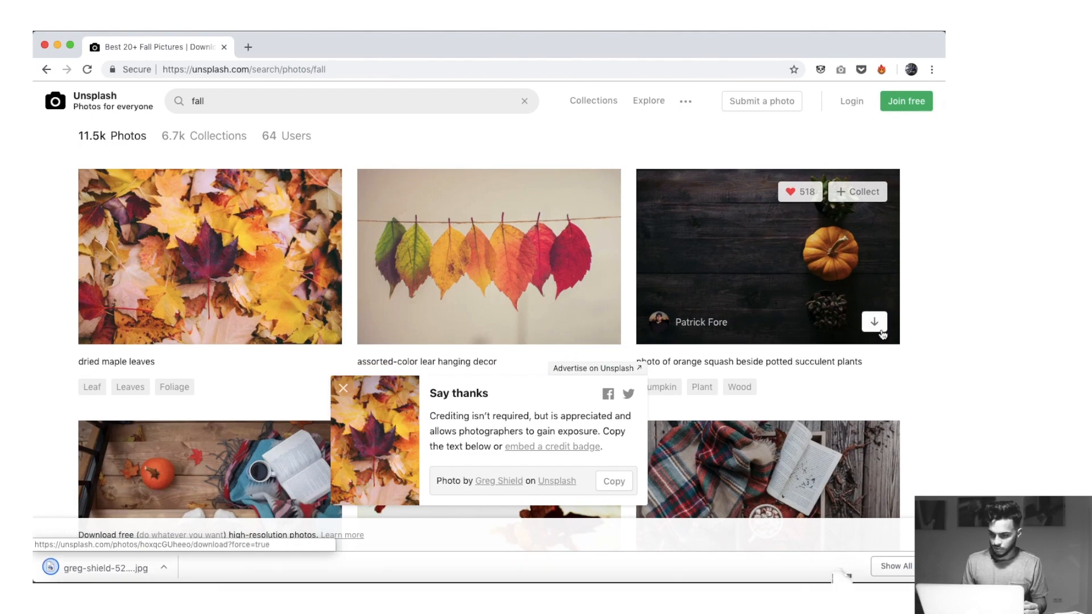
{"action": "left_click", "coordinate": [874, 321]}
Download the photo of gray socks on stairs and the photo of a white ceramic mug on a maple leaf tray.
{"action": "scroll", "coordinate": [777, 288], "scroll_direction": "down", "scroll_amount": 5}
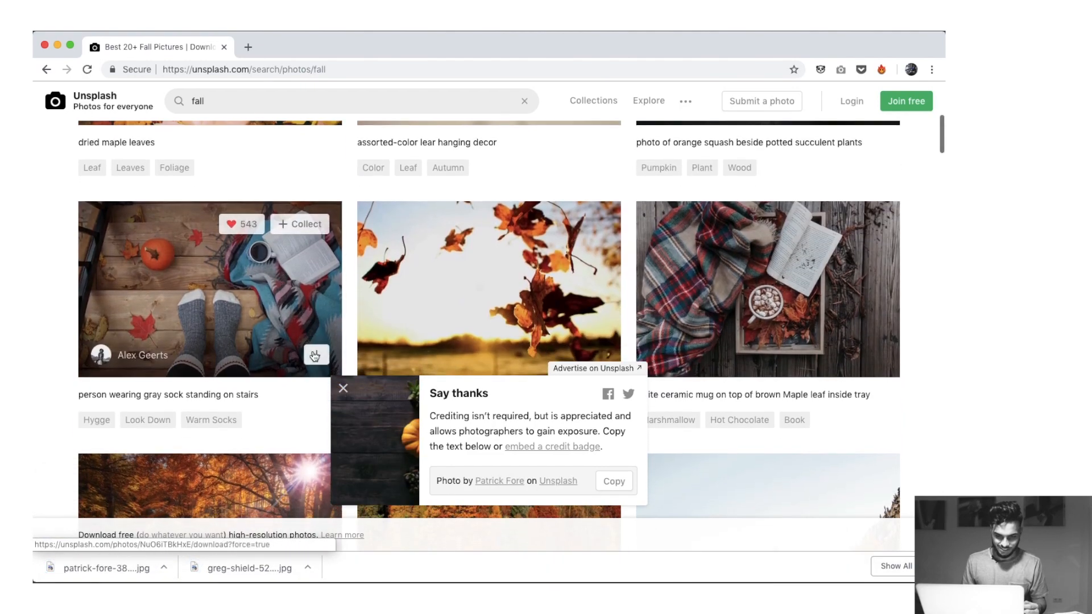
{"action": "left_click", "coordinate": [316, 354]}
{"action": "scroll", "coordinate": [716, 304], "scroll_direction": "down", "scroll_amount": 1}
{"action": "scroll", "coordinate": [716, 304], "scroll_direction": "down", "scroll_amount": 4}
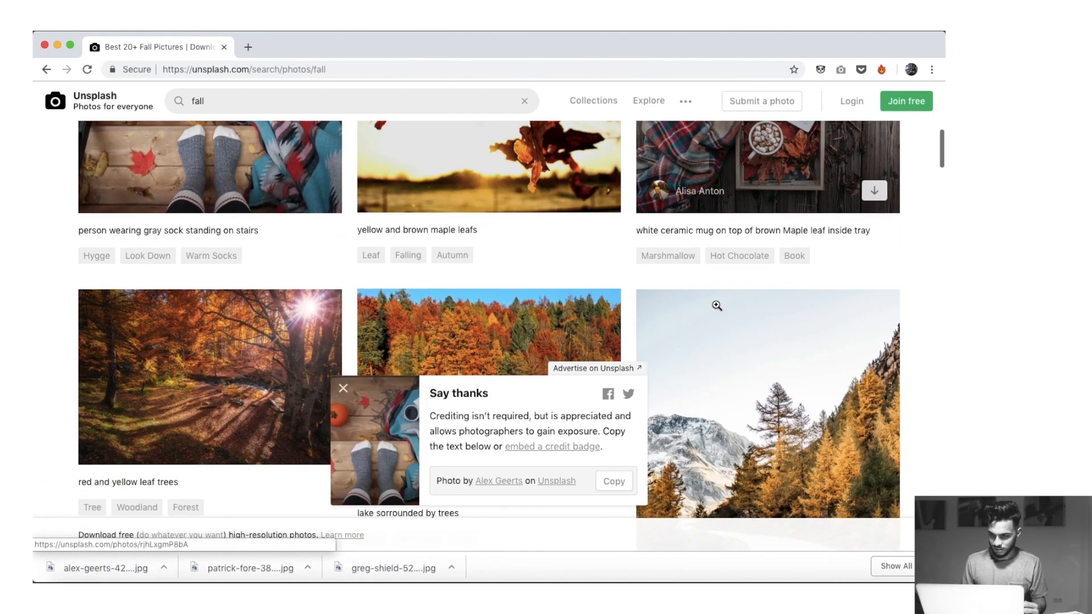
{"action": "scroll", "coordinate": [714, 305], "scroll_direction": "up", "scroll_amount": 3}
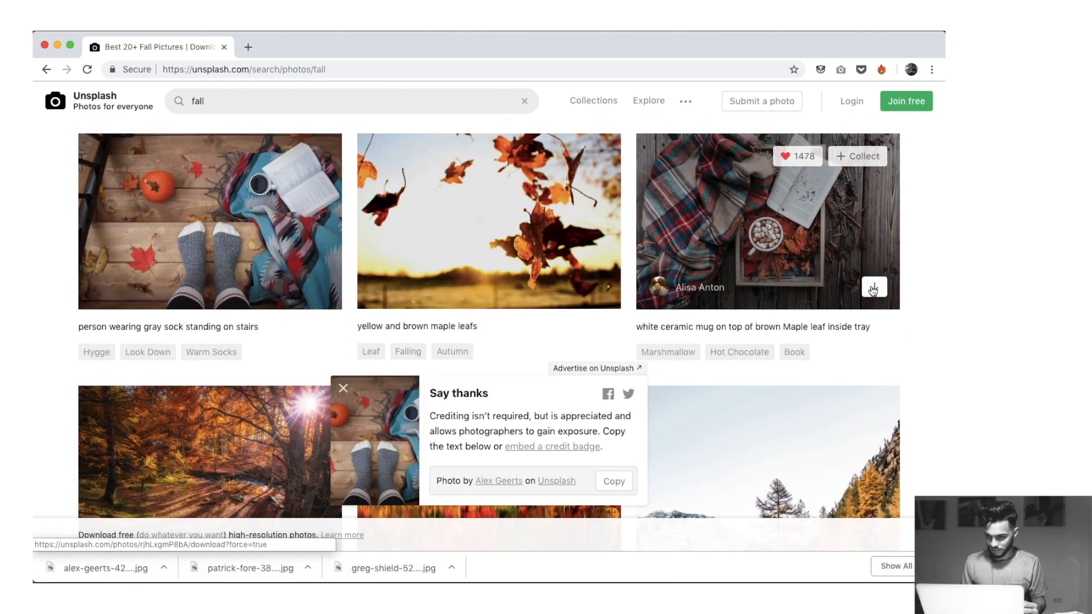
{"action": "left_click", "coordinate": [874, 287]}
Download the photo of the winding road near mountains and forest.
{"action": "scroll", "coordinate": [740, 319], "scroll_direction": "down", "scroll_amount": 3}
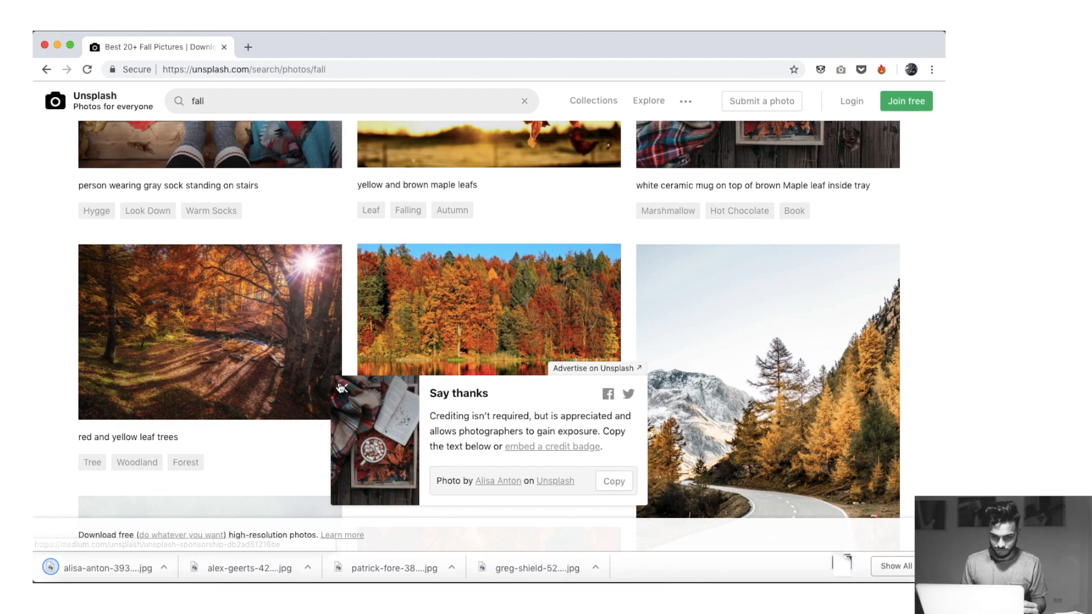
{"action": "scroll", "coordinate": [561, 348], "scroll_direction": "down", "scroll_amount": 4}
{"action": "scroll", "coordinate": [566, 353], "scroll_direction": "down", "scroll_amount": 2}
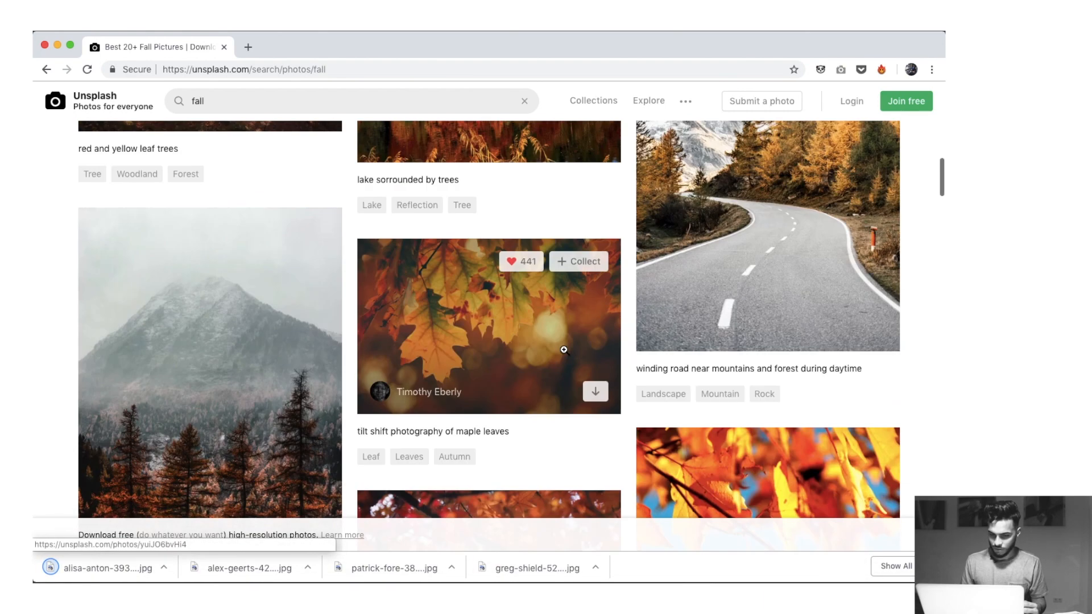
{"action": "scroll", "coordinate": [697, 252], "scroll_direction": "up", "scroll_amount": 2}
{"action": "scroll", "coordinate": [697, 252], "scroll_direction": "down", "scroll_amount": 5}
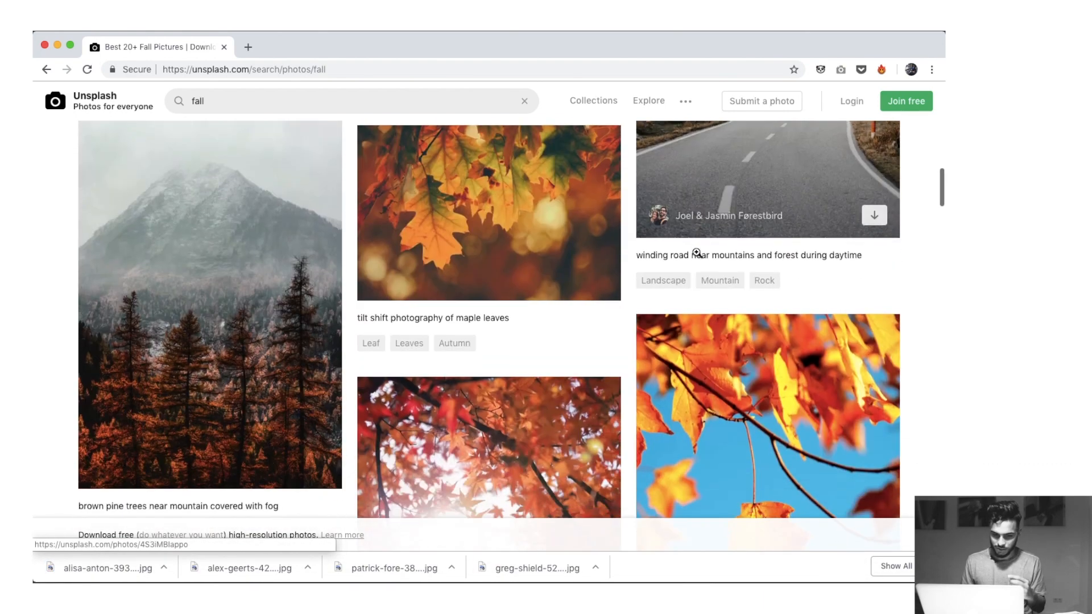
{"action": "scroll", "coordinate": [697, 252], "scroll_direction": "up", "scroll_amount": 4}
{"action": "left_click", "coordinate": [874, 381]}
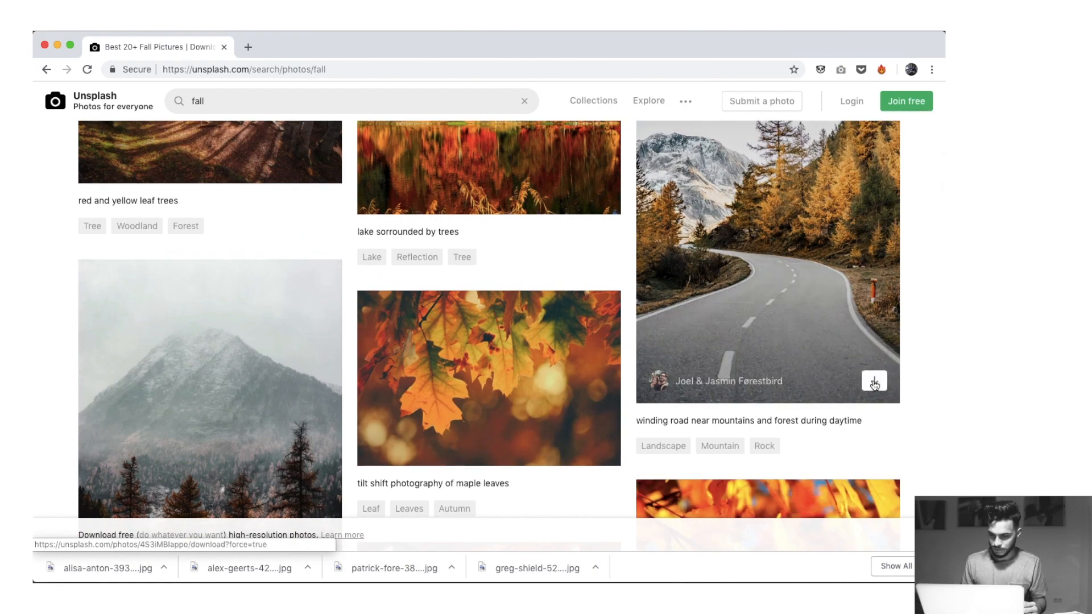
Download the photo of the woman throwing maple leaves and dismiss the photographer credit pop-up.
{"action": "scroll", "coordinate": [767, 300], "scroll_direction": "down", "scroll_amount": 4}
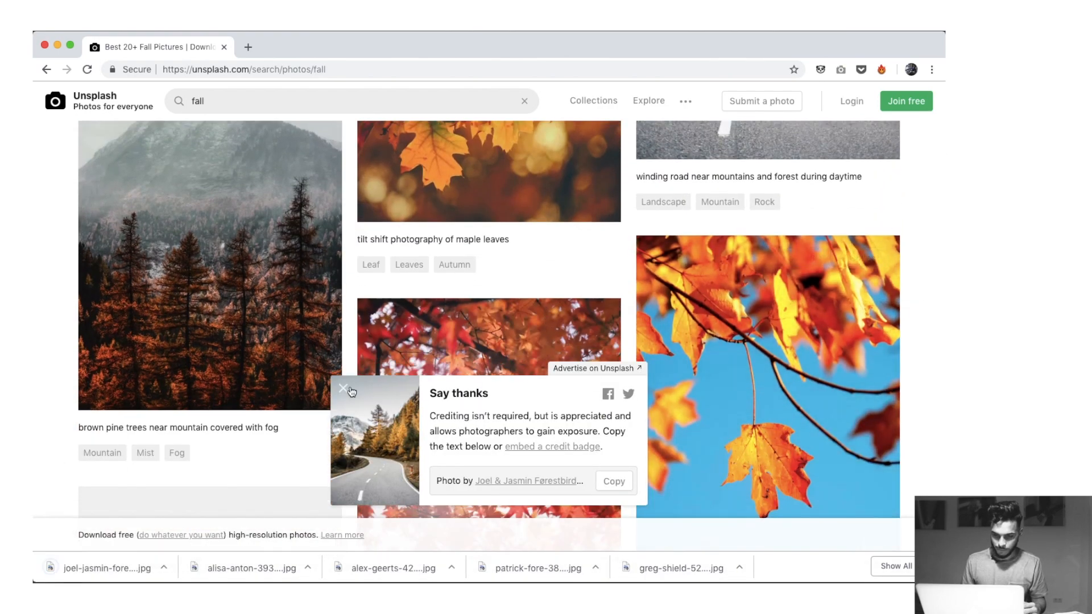
{"action": "scroll", "coordinate": [592, 335], "scroll_direction": "down", "scroll_amount": 8}
{"action": "scroll", "coordinate": [592, 335], "scroll_direction": "down", "scroll_amount": 14}
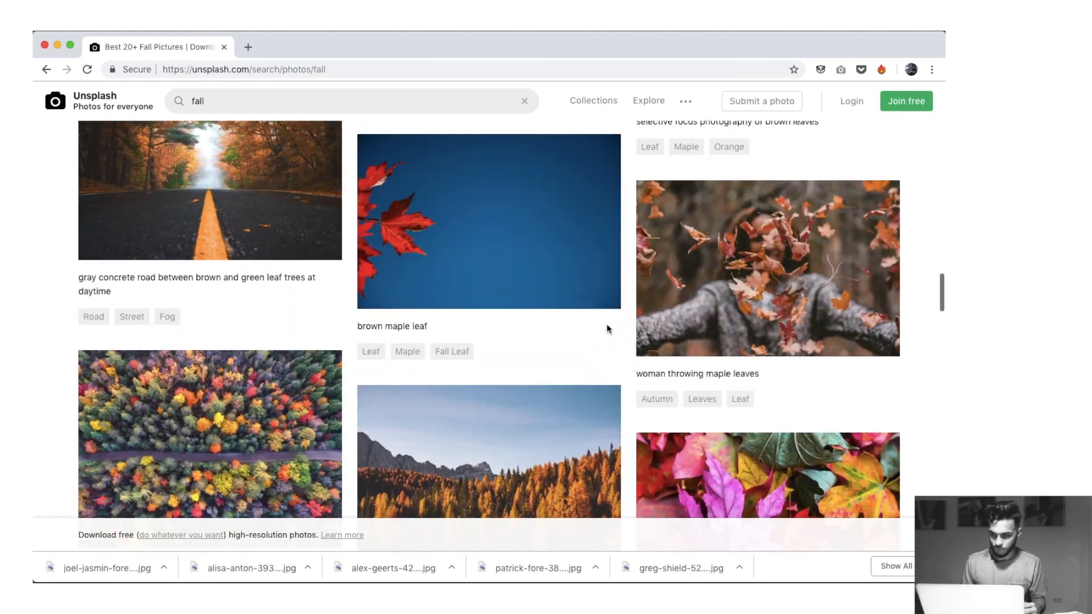
{"action": "left_click", "coordinate": [875, 336]}
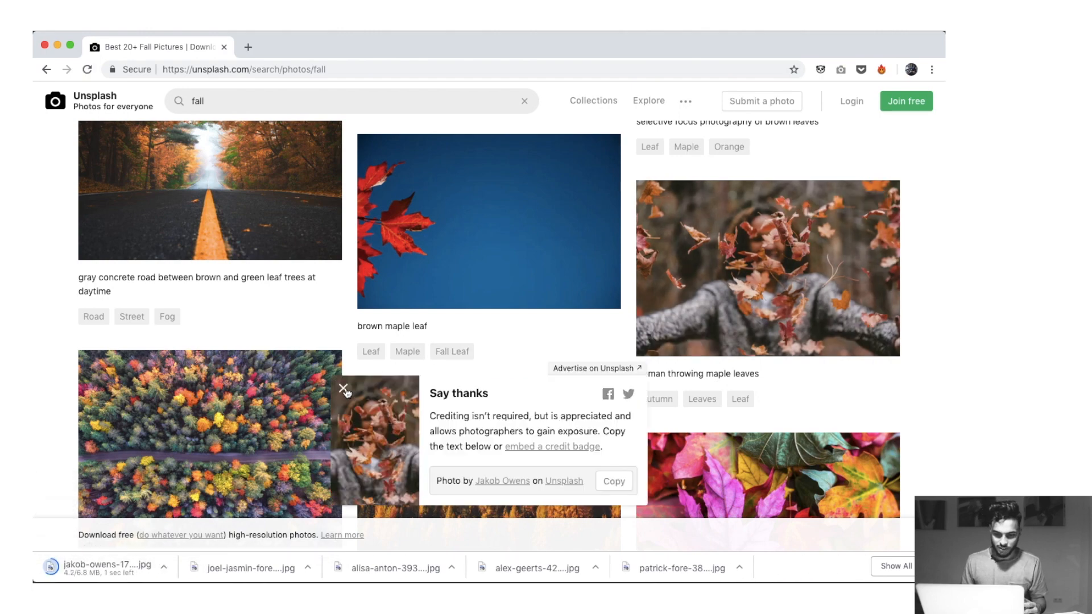
{"action": "left_click", "coordinate": [343, 388]}
Browse more of the fall photos and check the browser's list of downloaded files.
{"action": "scroll", "coordinate": [633, 362], "scroll_direction": "down", "scroll_amount": 7}
{"action": "scroll", "coordinate": [633, 362], "scroll_direction": "up", "scroll_amount": 7}
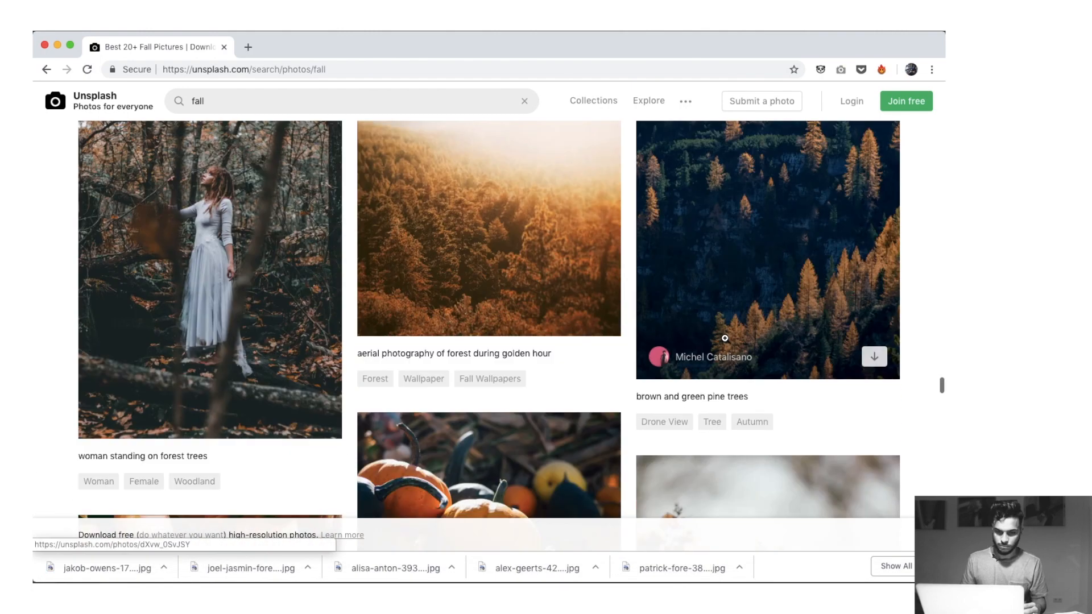
{"action": "scroll", "coordinate": [858, 489], "scroll_direction": "down", "scroll_amount": 1}
{"action": "scroll", "coordinate": [858, 489], "scroll_direction": "down", "scroll_amount": 3}
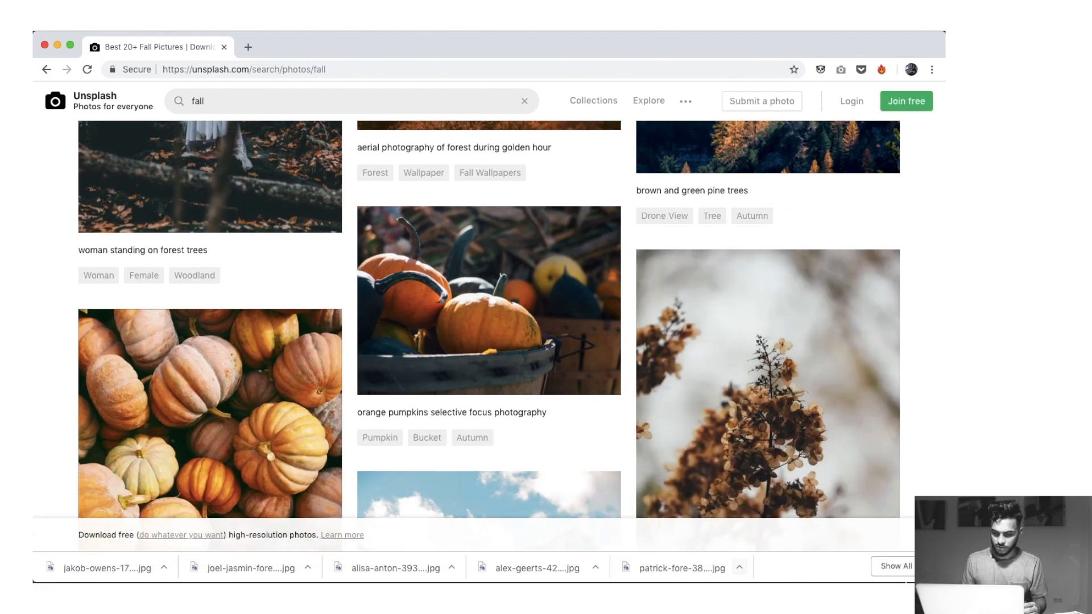
{"action": "left_click", "coordinate": [891, 566]}
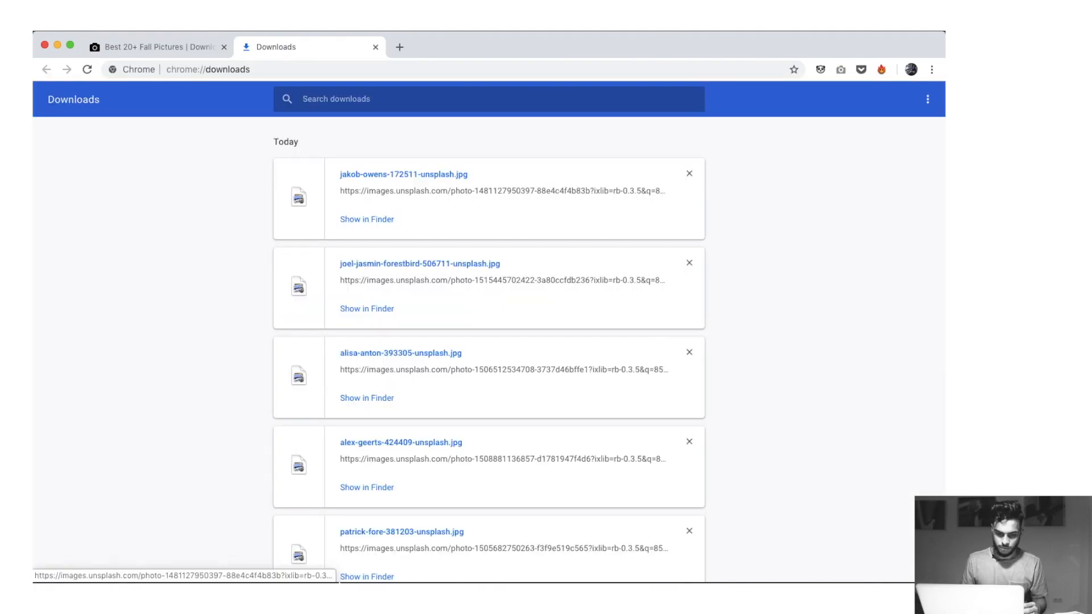
{"action": "left_click", "coordinate": [74, 563]}
{"action": "left_click", "coordinate": [376, 47]}
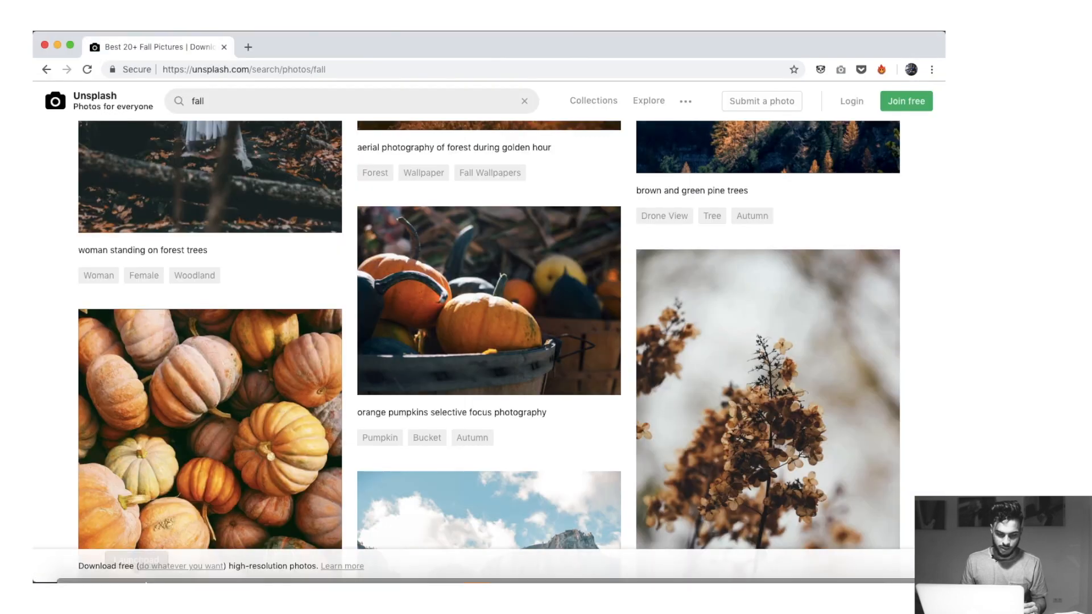
Open a new Finder window and create a Stock Photography folder inside the Instagram template project folder.
{"action": "left_click", "coordinate": [73, 563]}
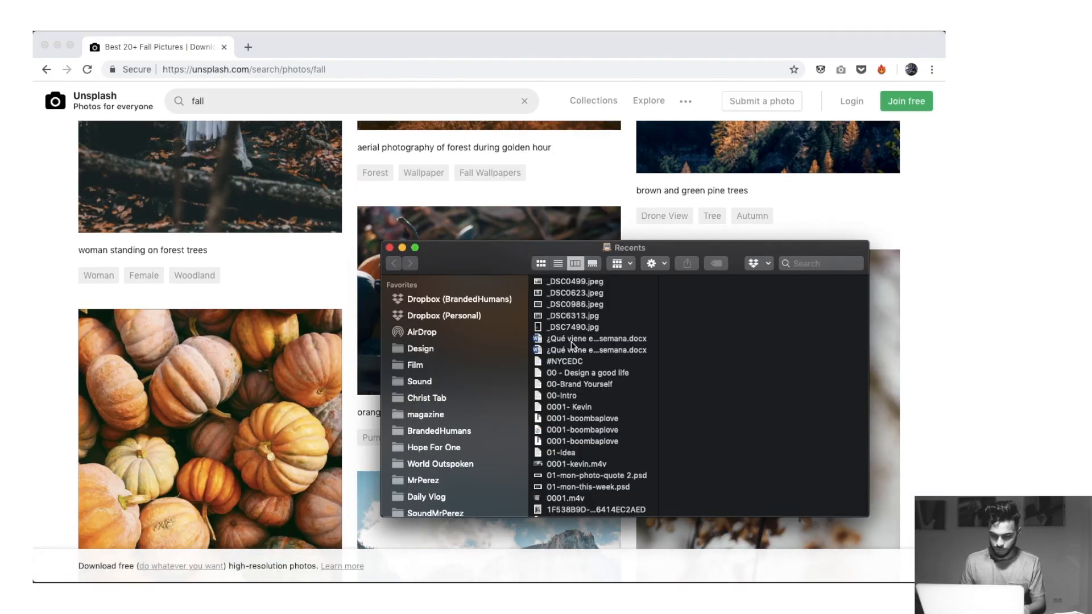
{"action": "key", "text": "super+n"}
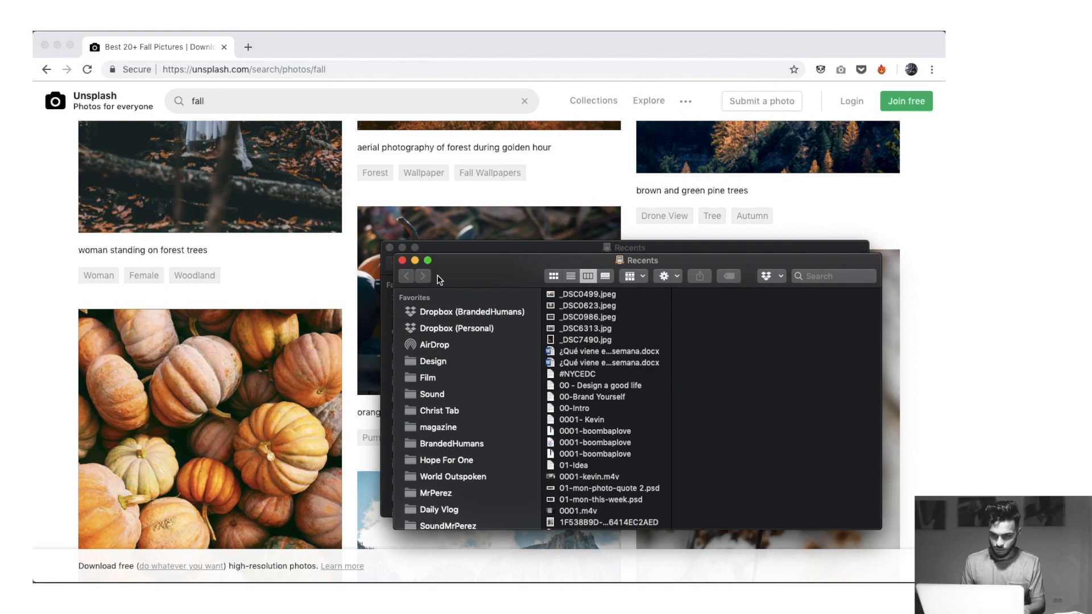
{"action": "left_click_drag", "start_coordinate": [457, 261], "coordinate": [167, 143]}
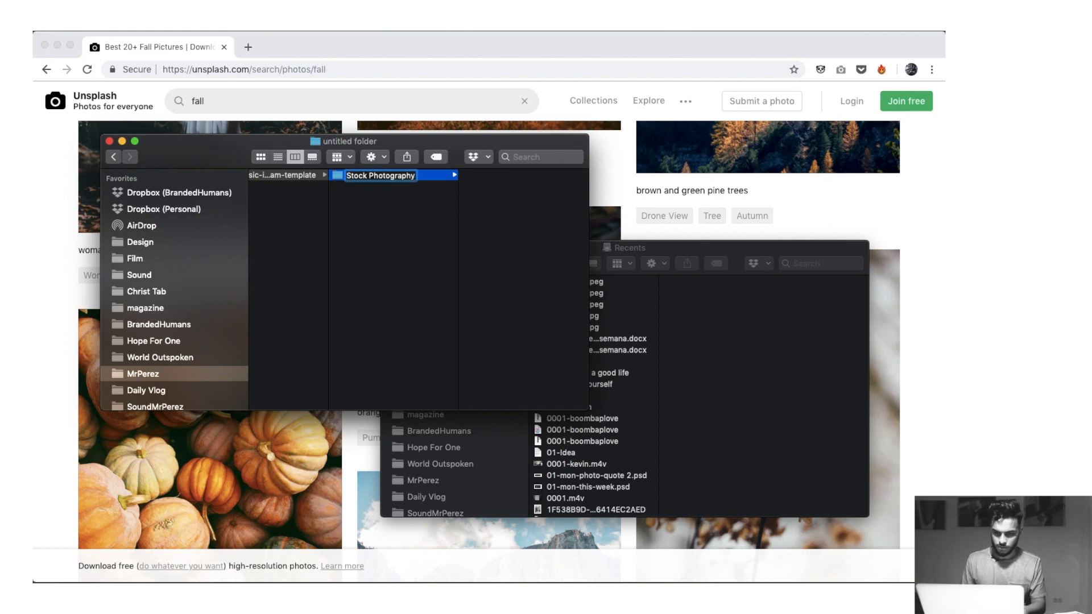
{"action": "key", "text": "Return"}
Move the six earlier Unsplash photos from Downloads into the Stock Photography folder and preview the orange squash photo.
{"action": "left_click", "coordinate": [683, 375], "text": "shift"}
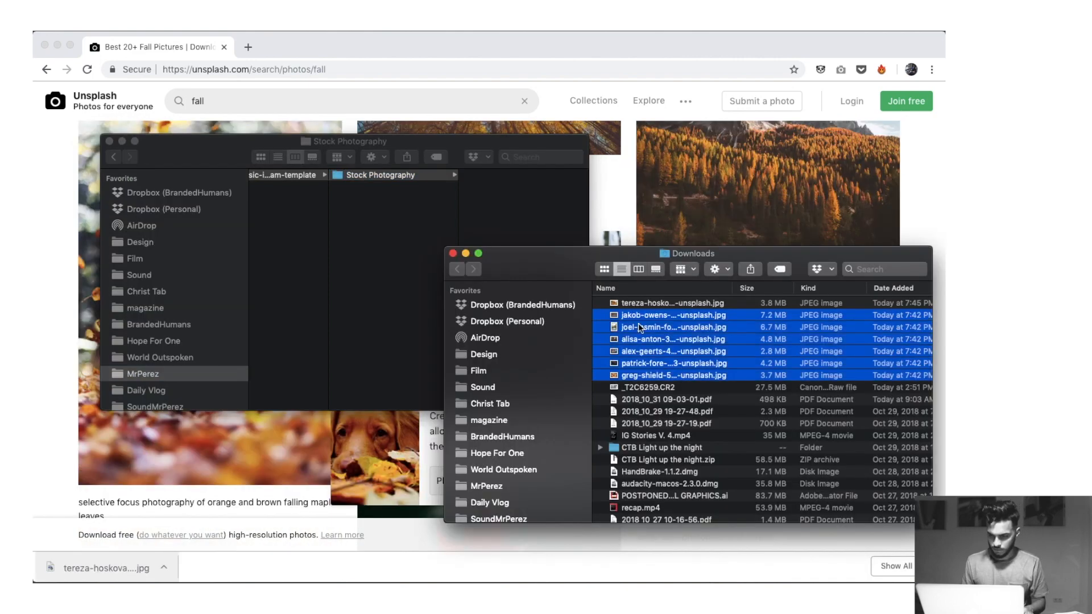
{"action": "left_click_drag", "start_coordinate": [640, 328], "coordinate": [526, 213]}
{"action": "left_click", "coordinate": [522, 242]}
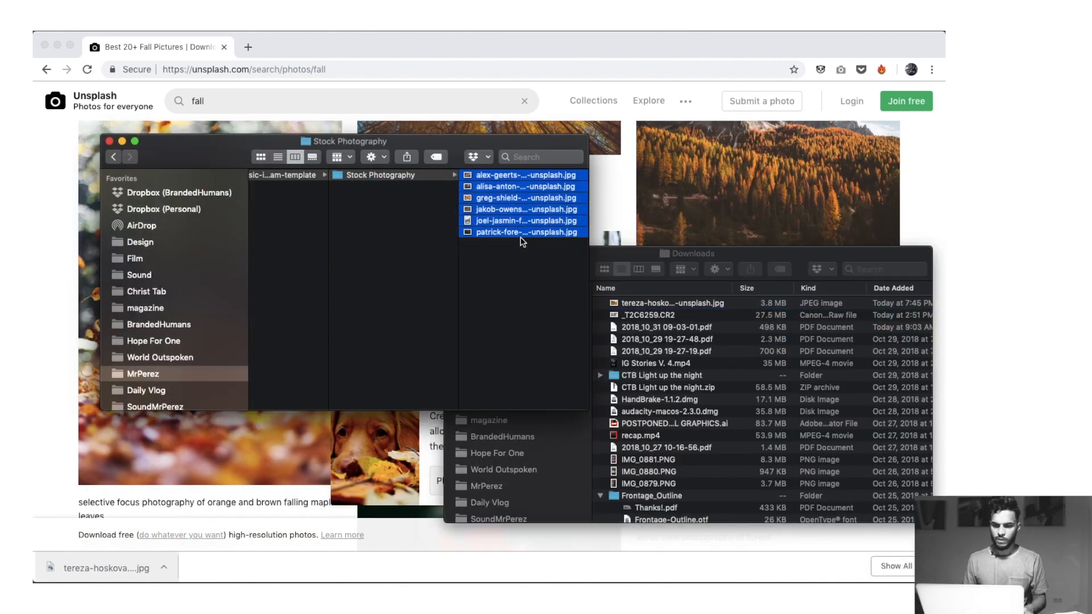
{"action": "left_click", "coordinate": [484, 341]}
{"action": "left_click", "coordinate": [505, 232]}
Switch to Photoshop and select the Campaign-1 artboard.
{"action": "mouse_move", "coordinate": [594, 583]}
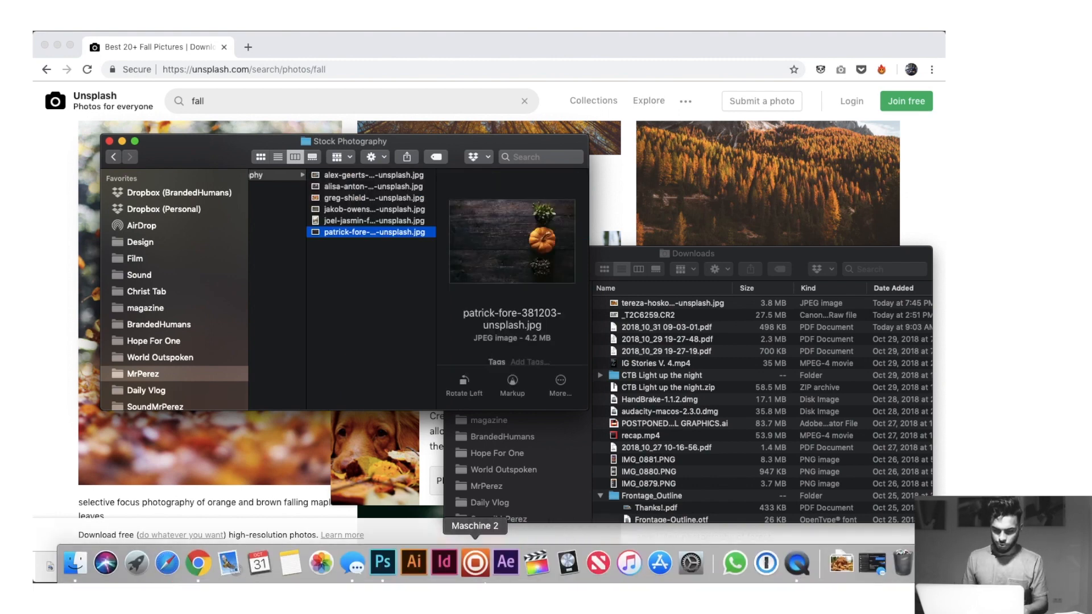
{"action": "left_click", "coordinate": [384, 568]}
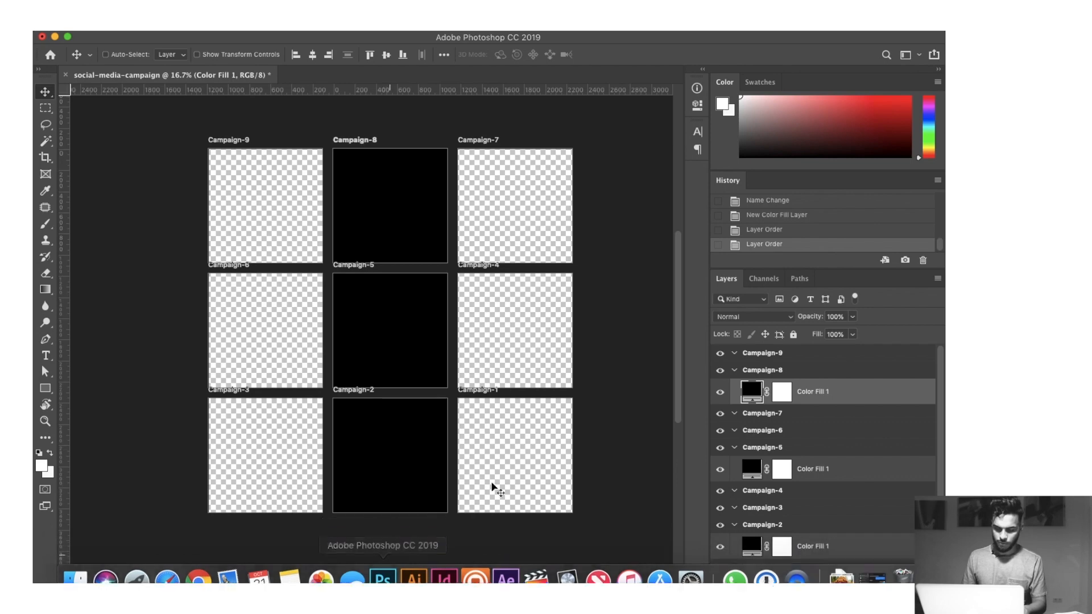
{"action": "scroll", "coordinate": [808, 441], "scroll_direction": "down", "scroll_amount": 2}
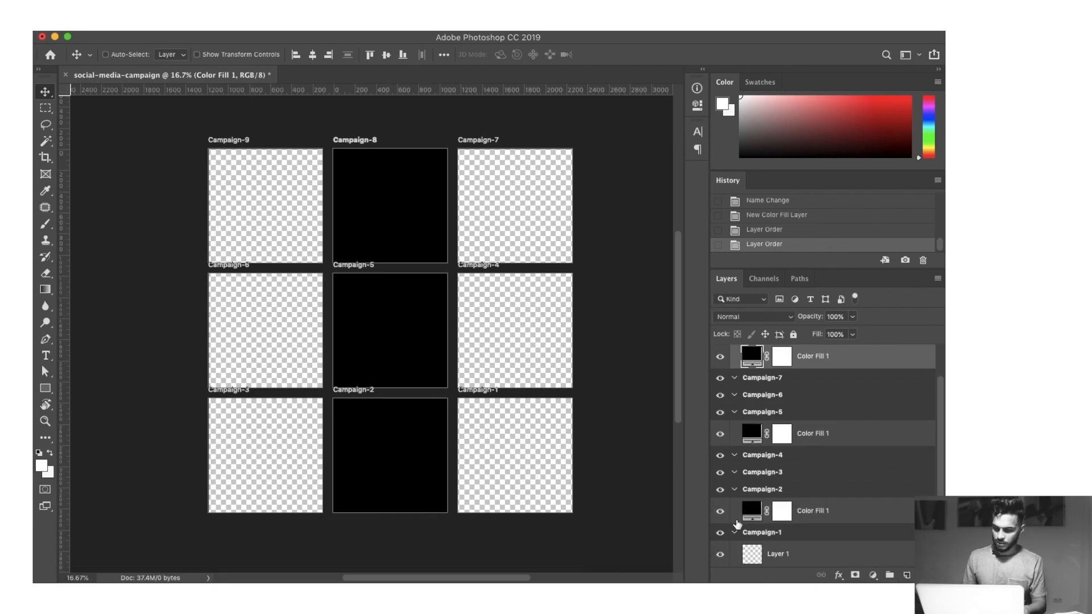
{"action": "left_click", "coordinate": [756, 534]}
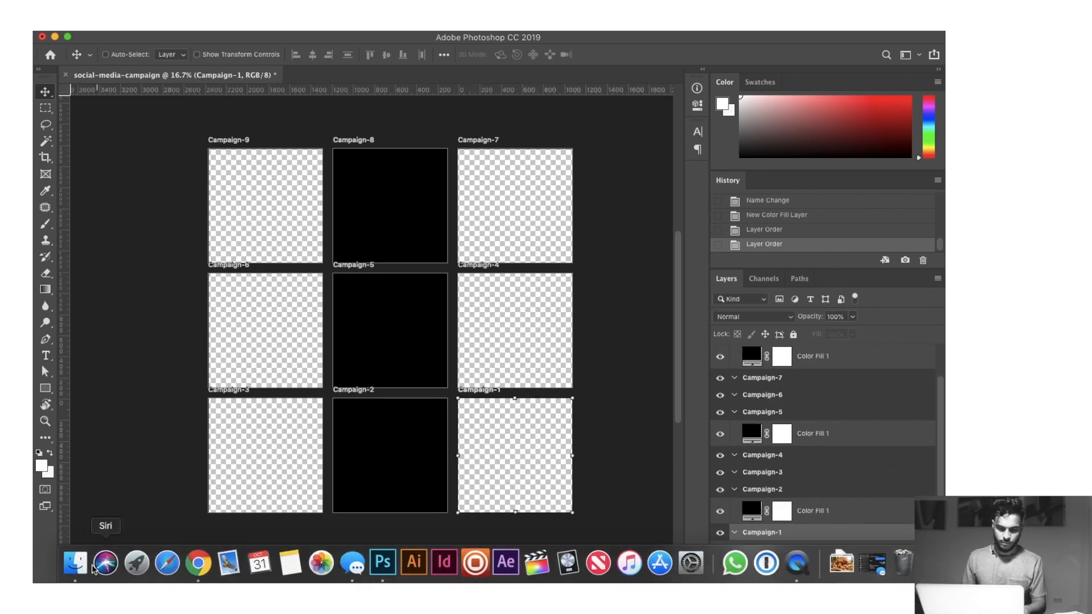
Switch to Finder, close the Downloads window and move the Stock Photography window clear of the Campaign-1 artboard.
{"action": "left_click", "coordinate": [72, 569]}
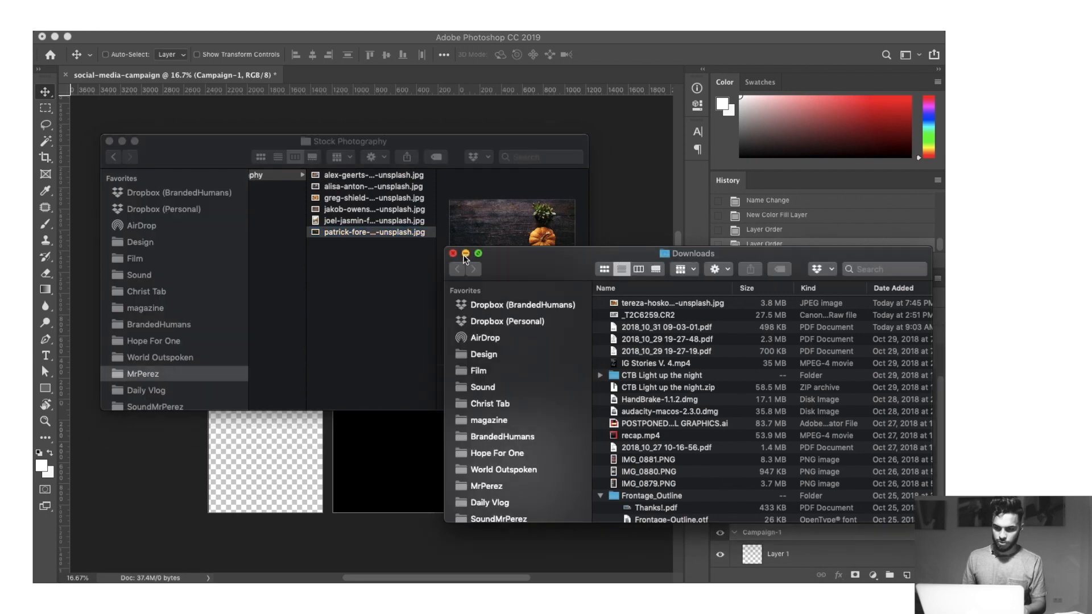
{"action": "left_click", "coordinate": [453, 253]}
{"action": "left_click_drag", "start_coordinate": [400, 141], "coordinate": [743, 35]}
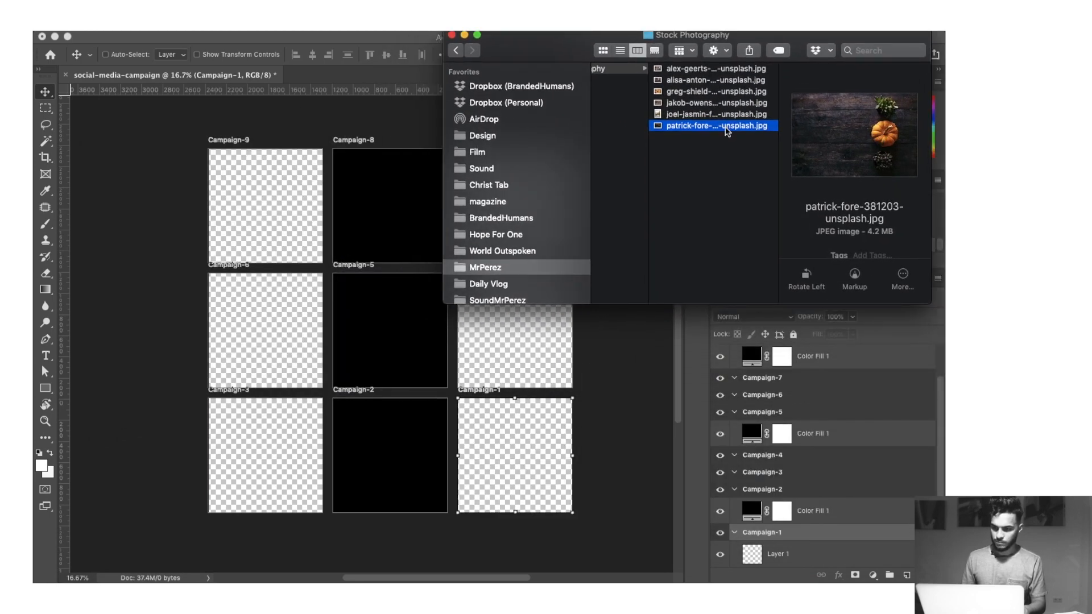
Preview the stock photos and place the gray socks photo into the Campaign-1 artboard in Photoshop.
{"action": "key", "text": "Up"}
{"action": "key", "text": "Up"}
{"action": "key", "text": "Up"}
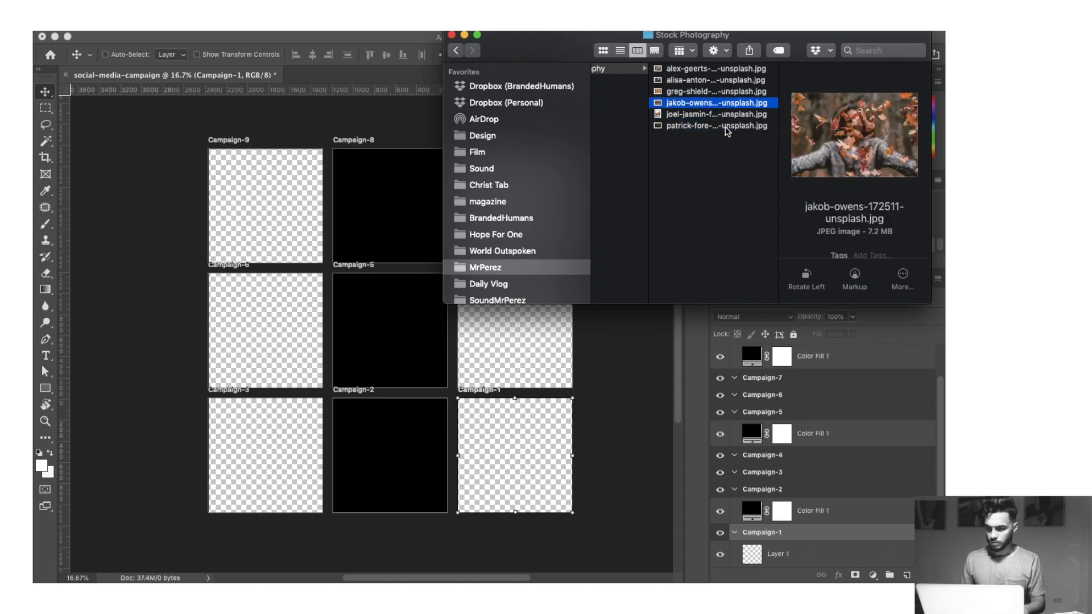
{"action": "key", "text": "Up"}
{"action": "key", "text": "Up"}
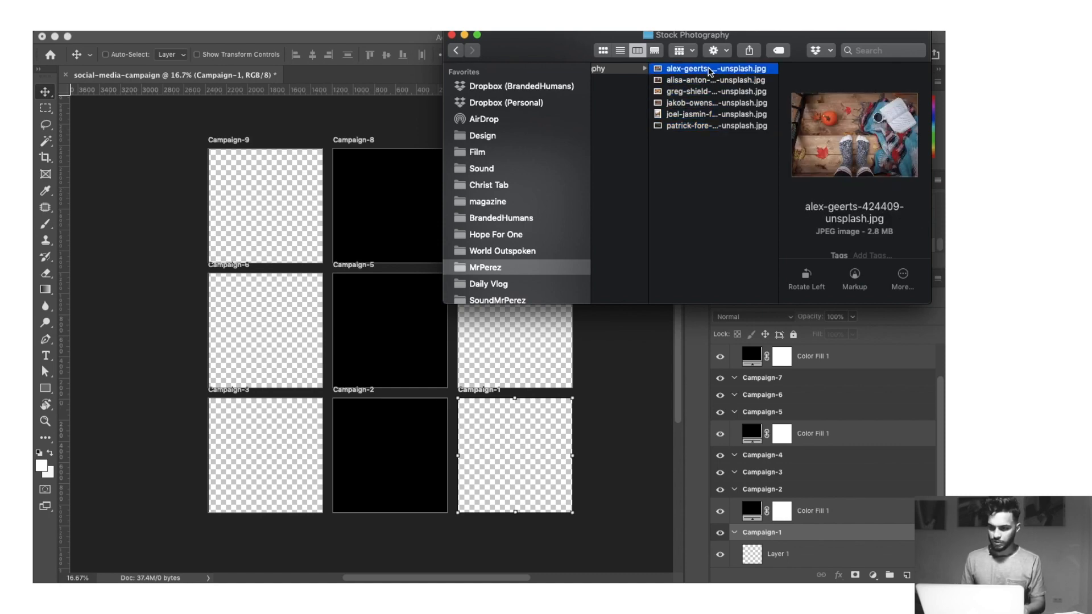
{"action": "left_click_drag", "start_coordinate": [710, 69], "coordinate": [519, 450]}
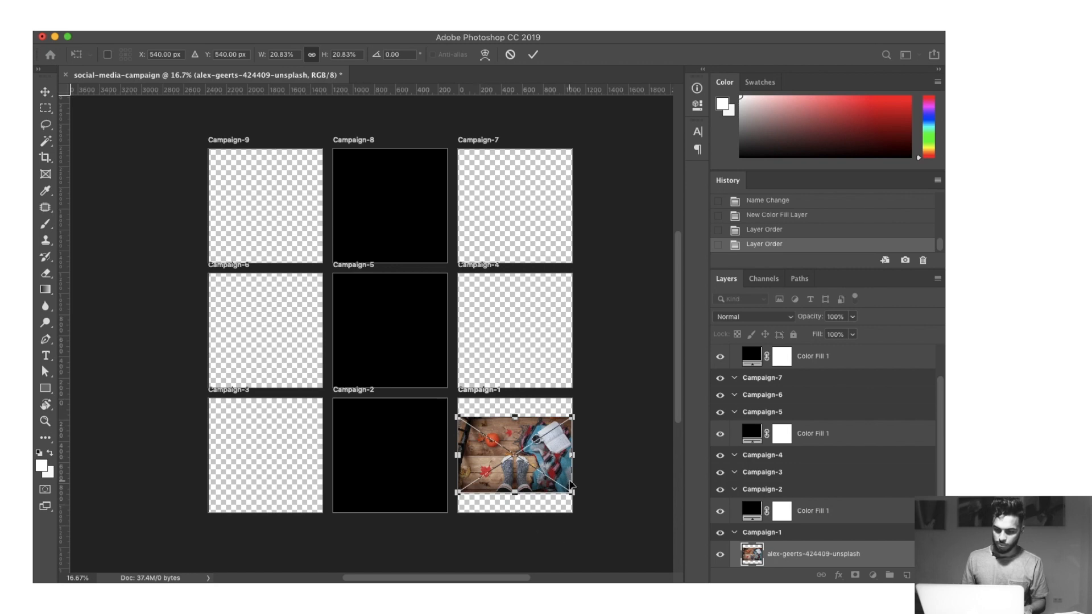
Enlarge the socks photo to about 32% to fill the Campaign-1 artboard and shift it so the socks are centered.
{"action": "left_click_drag", "start_coordinate": [574, 415], "coordinate": [608, 396]}
{"action": "left_click_drag", "start_coordinate": [604, 501], "coordinate": [634, 526]}
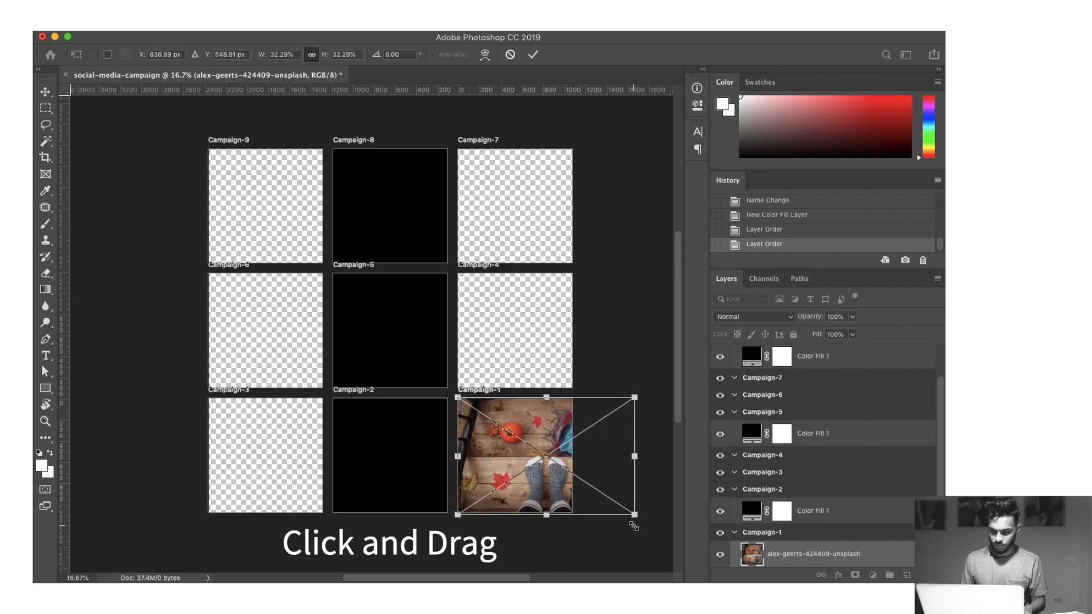
{"action": "key", "text": "Return"}
{"action": "left_click_drag", "start_coordinate": [540, 490], "coordinate": [511, 491]}
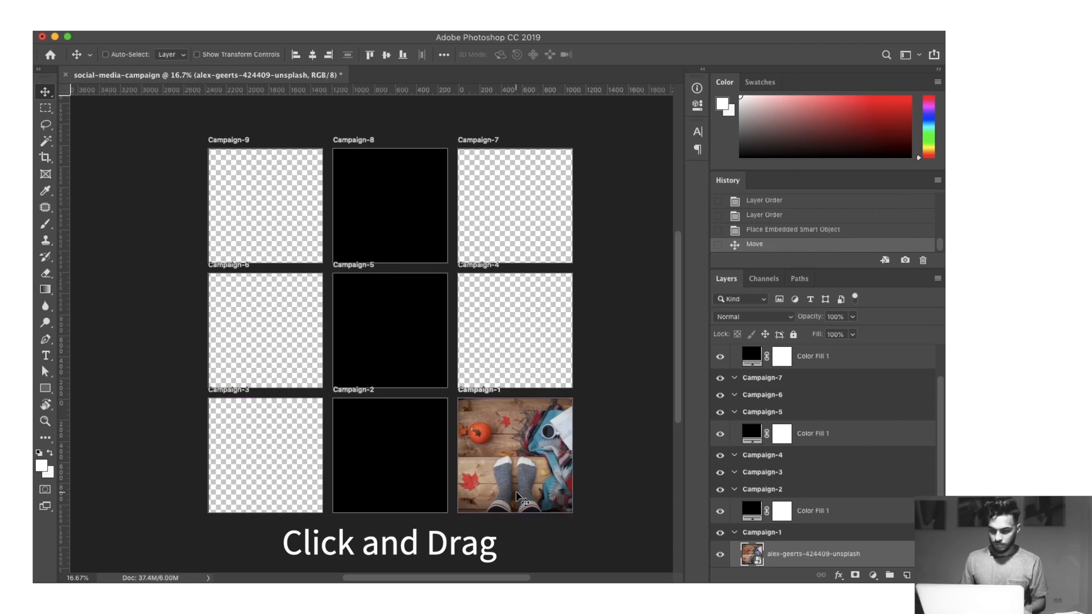
{"action": "mouse_move", "coordinate": [536, 488]}
{"action": "left_mouse_down"}
{"action": "mouse_move", "coordinate": [556, 487]}
{"action": "mouse_move", "coordinate": [544, 488]}
{"action": "left_mouse_up"}
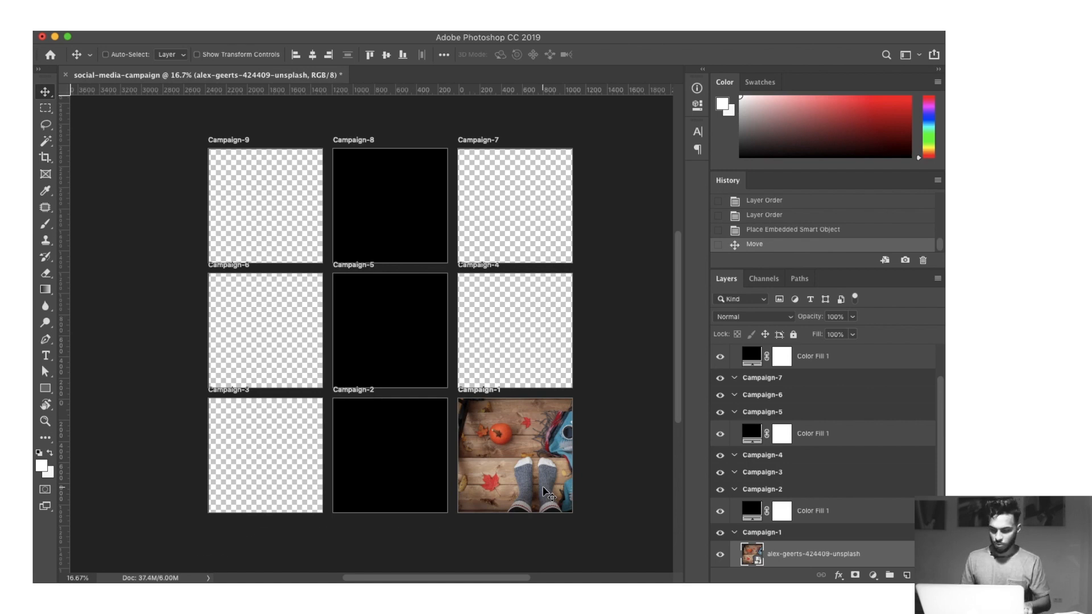
{"action": "left_click_drag", "start_coordinate": [555, 490], "coordinate": [529, 488]}
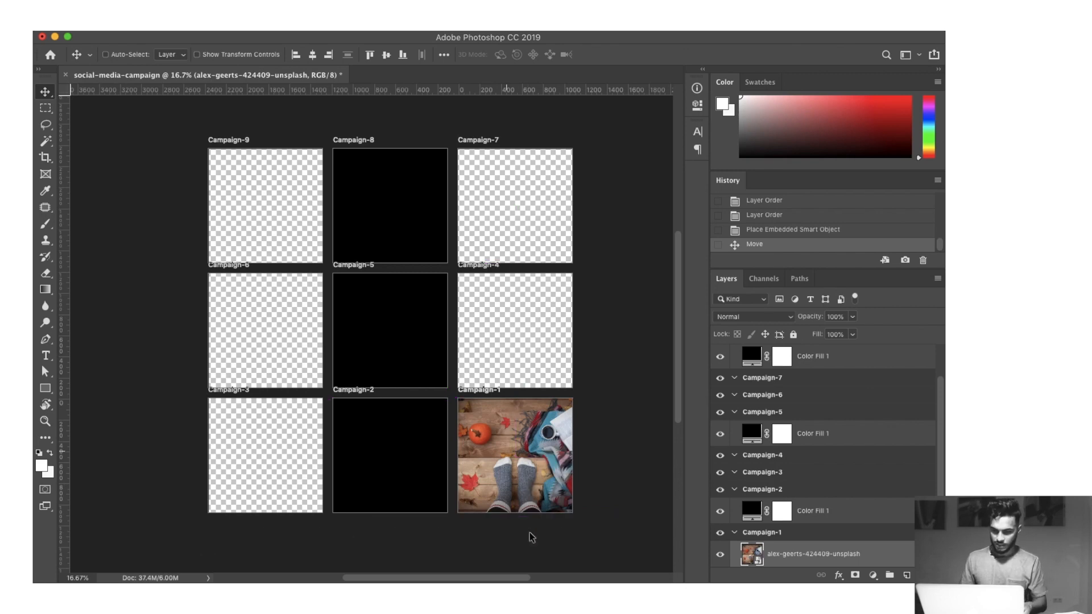
Place the photo of the white mug on a leaf tray from Stock Photography into the Campaign-3 artboard.
{"action": "scroll", "coordinate": [532, 507], "scroll_direction": "left", "scroll_amount": 2}
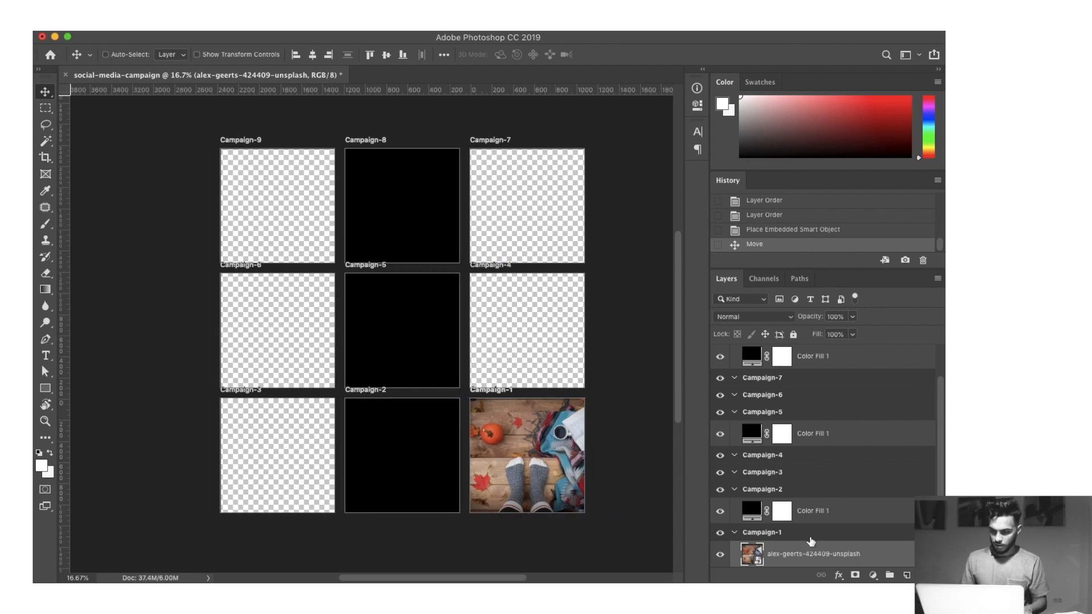
{"action": "left_click", "coordinate": [769, 475]}
{"action": "mouse_move", "coordinate": [106, 577]}
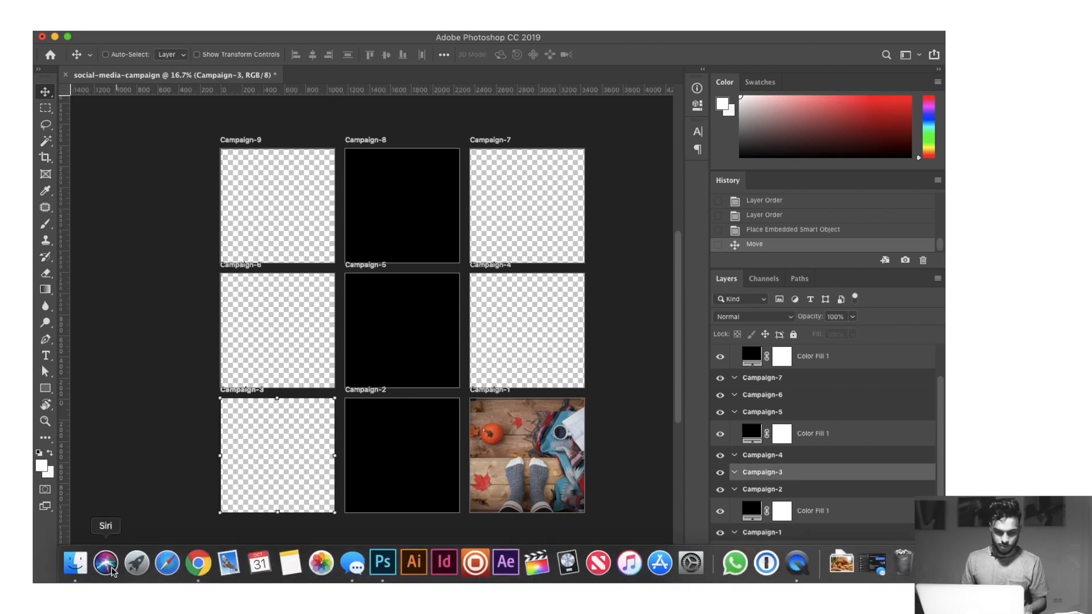
{"action": "left_click", "coordinate": [76, 564]}
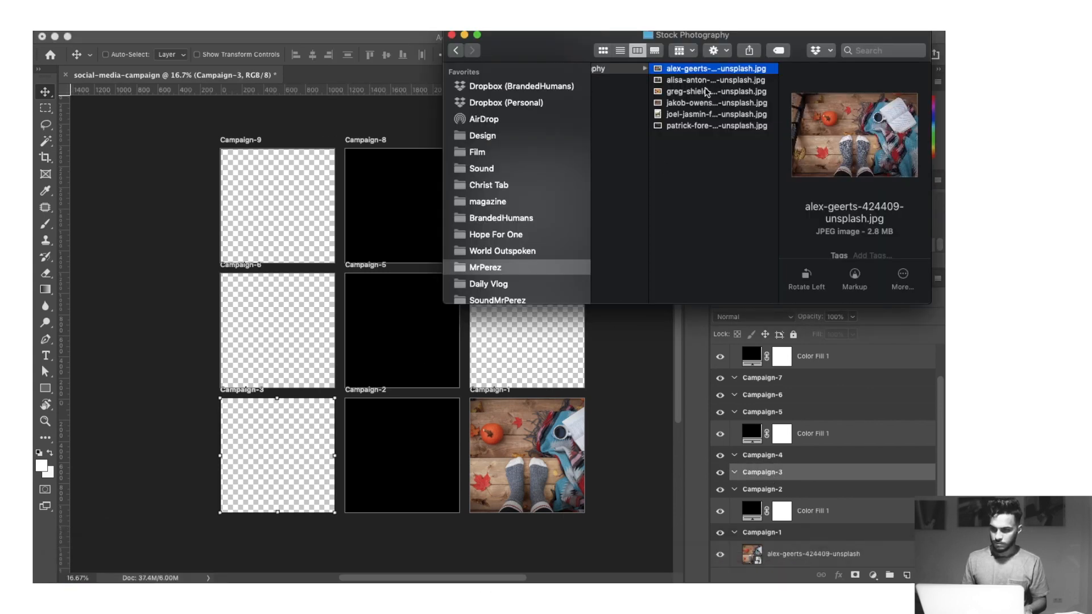
{"action": "key", "text": "Down"}
{"action": "left_click_drag", "start_coordinate": [700, 84], "coordinate": [297, 448]}
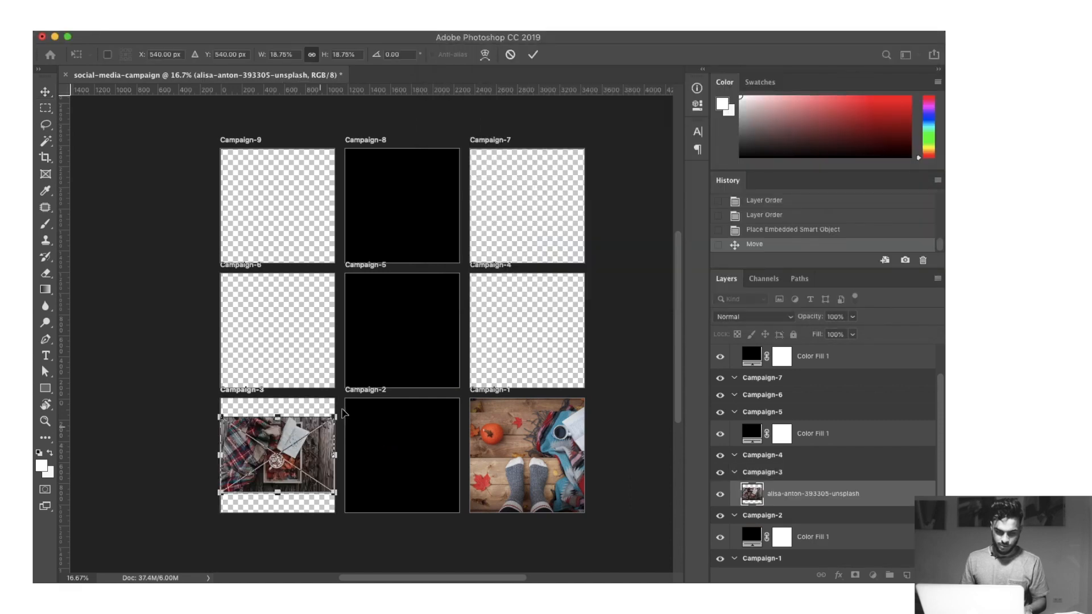
Enlarge the mug photo to fill the Campaign-3 artboard and shift it so the mug is centered.
{"action": "left_click_drag", "start_coordinate": [336, 414], "coordinate": [364, 397]}
{"action": "left_click_drag", "start_coordinate": [365, 494], "coordinate": [395, 514]}
{"action": "key", "text": "Return"}
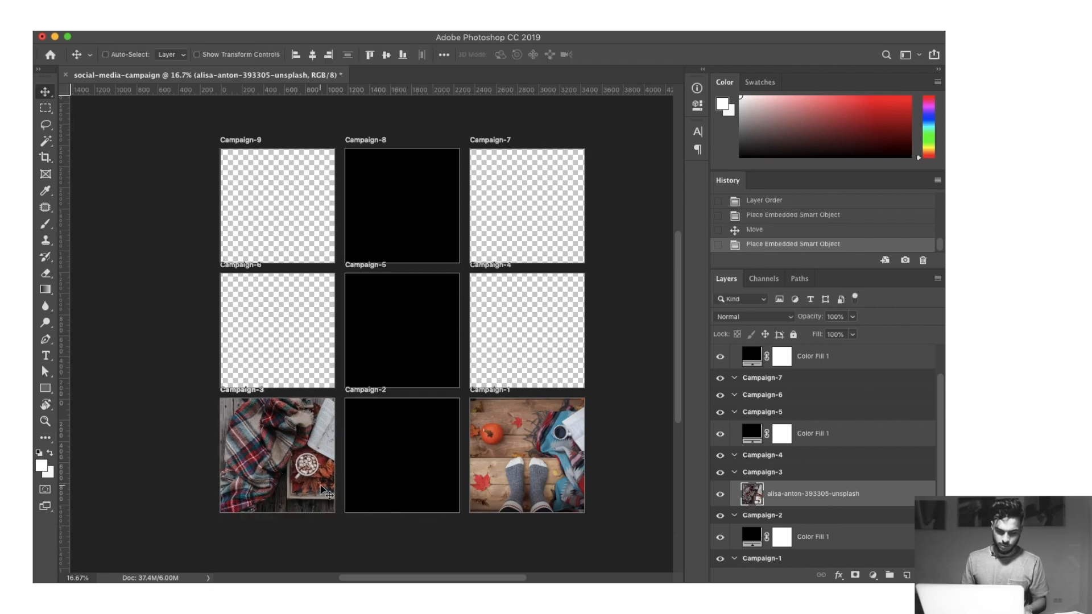
{"action": "left_click_drag", "start_coordinate": [320, 488], "coordinate": [290, 488]}
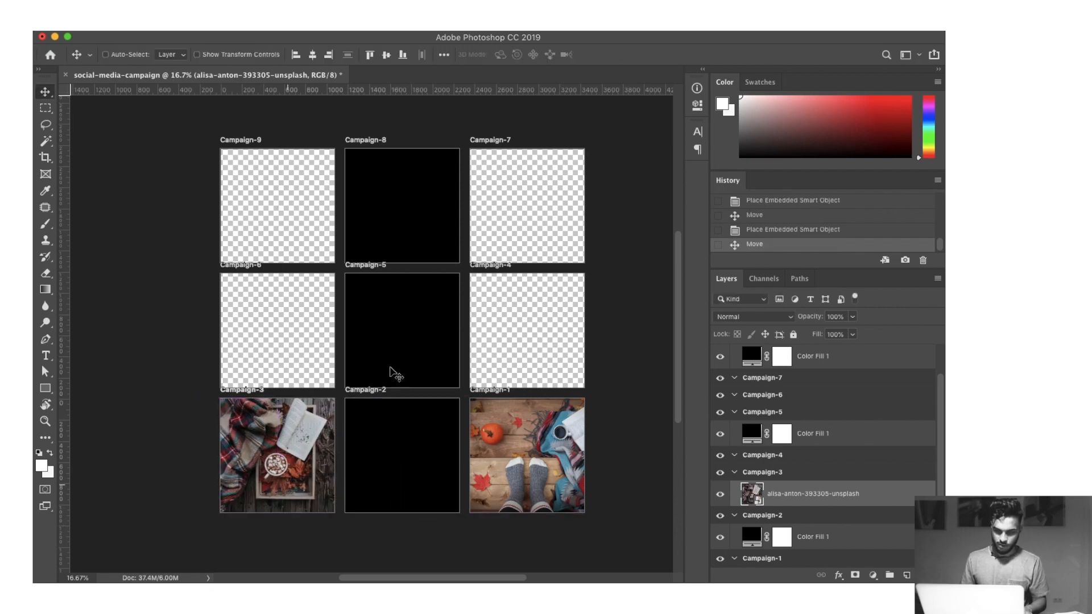
Place the dried maple leaves photo from Stock Photography into the Campaign-4 artboard.
{"action": "left_click", "coordinate": [491, 266]}
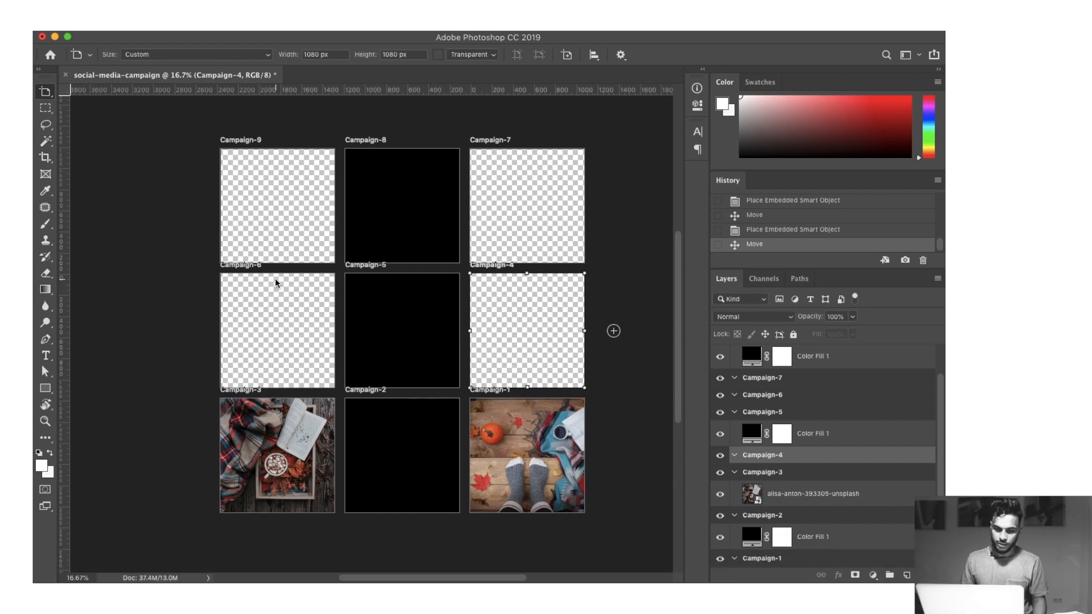
{"action": "left_click", "coordinate": [250, 267]}
{"action": "left_click", "coordinate": [504, 269]}
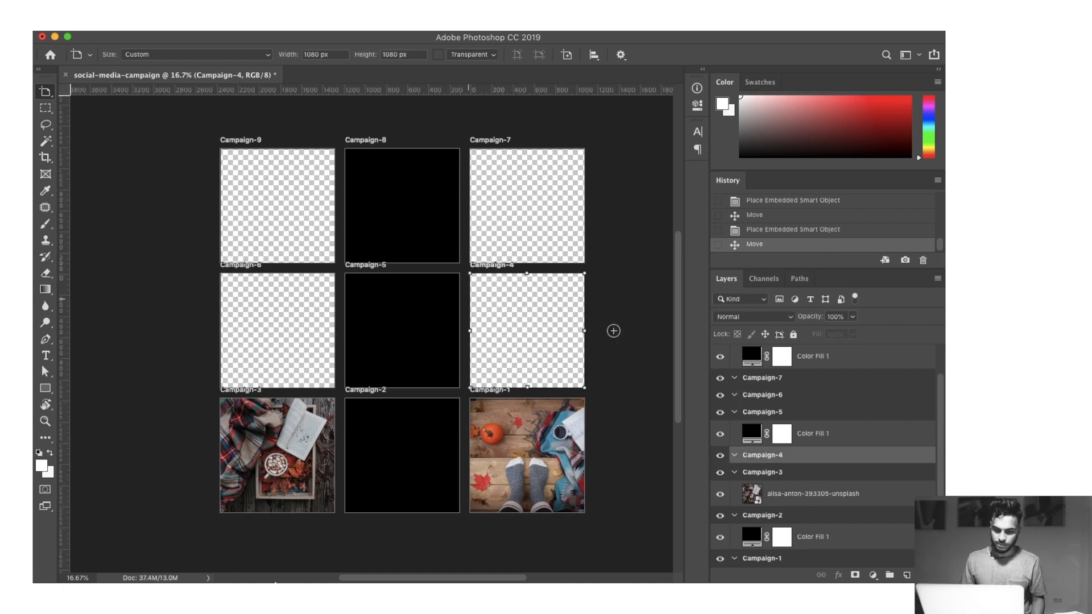
{"action": "left_click", "coordinate": [73, 564]}
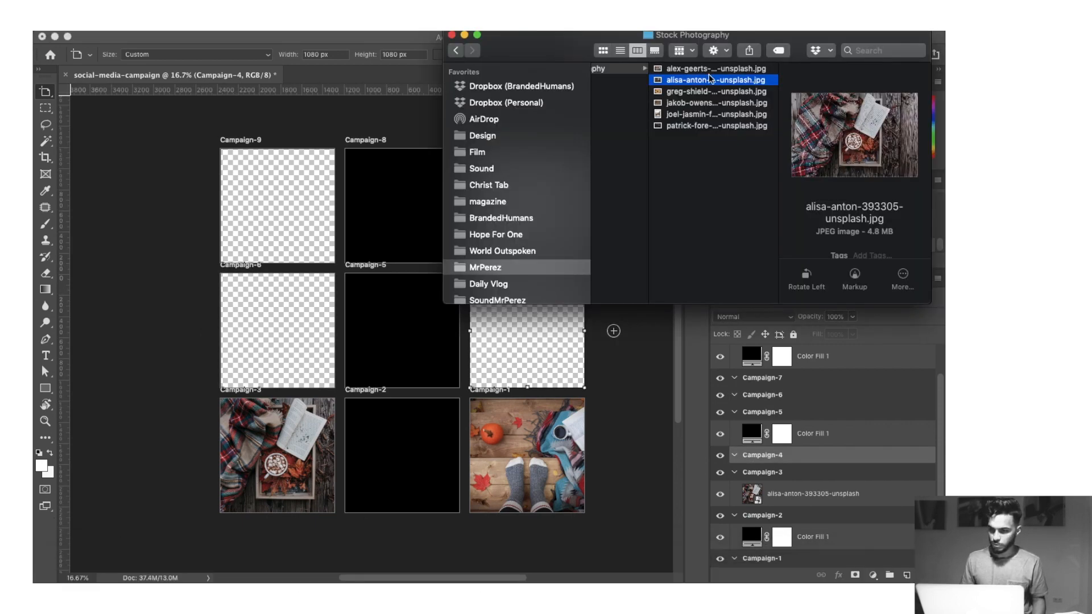
{"action": "left_click", "coordinate": [709, 91]}
{"action": "left_click_drag", "start_coordinate": [708, 91], "coordinate": [516, 357]}
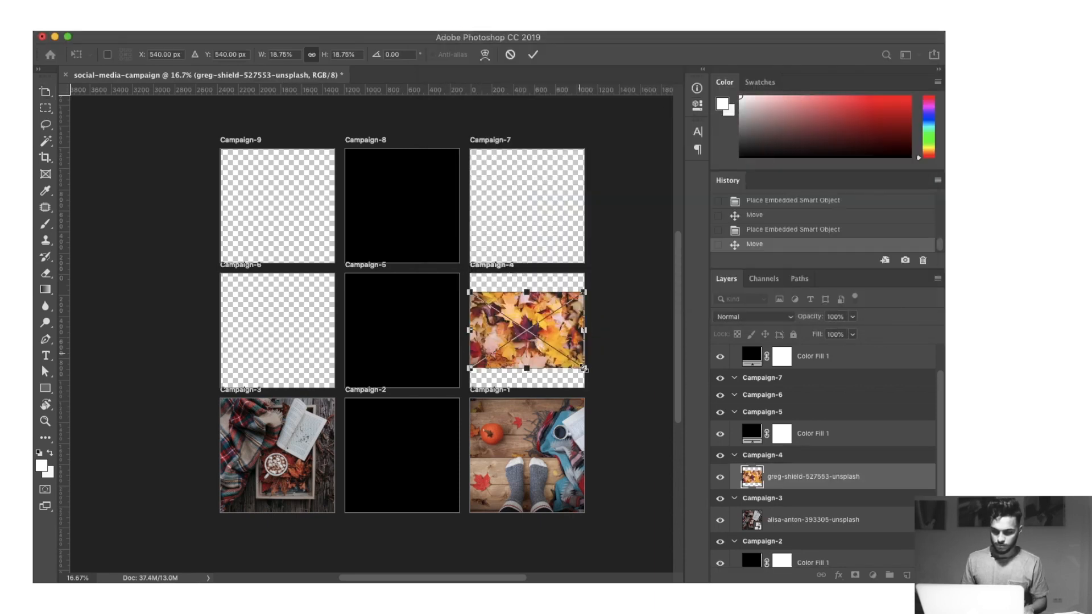
Enlarge the maple leaves photo to about 29% so it fills the Campaign-4 artboard with the dark red leaf centered.
{"action": "left_click_drag", "start_coordinate": [585, 390], "coordinate": [615, 389]}
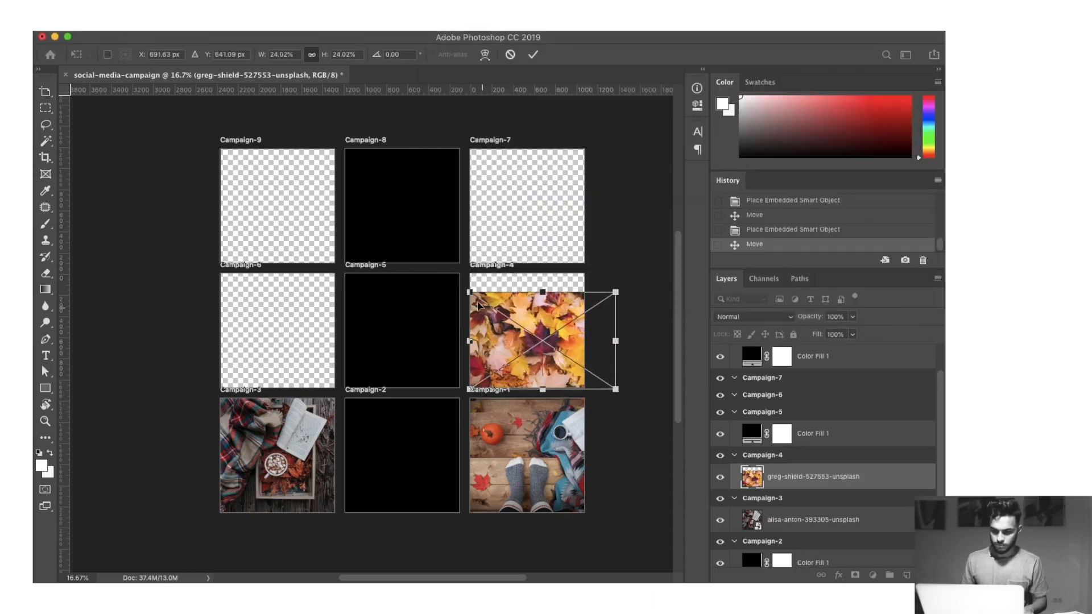
{"action": "left_click_drag", "start_coordinate": [469, 291], "coordinate": [427, 278]}
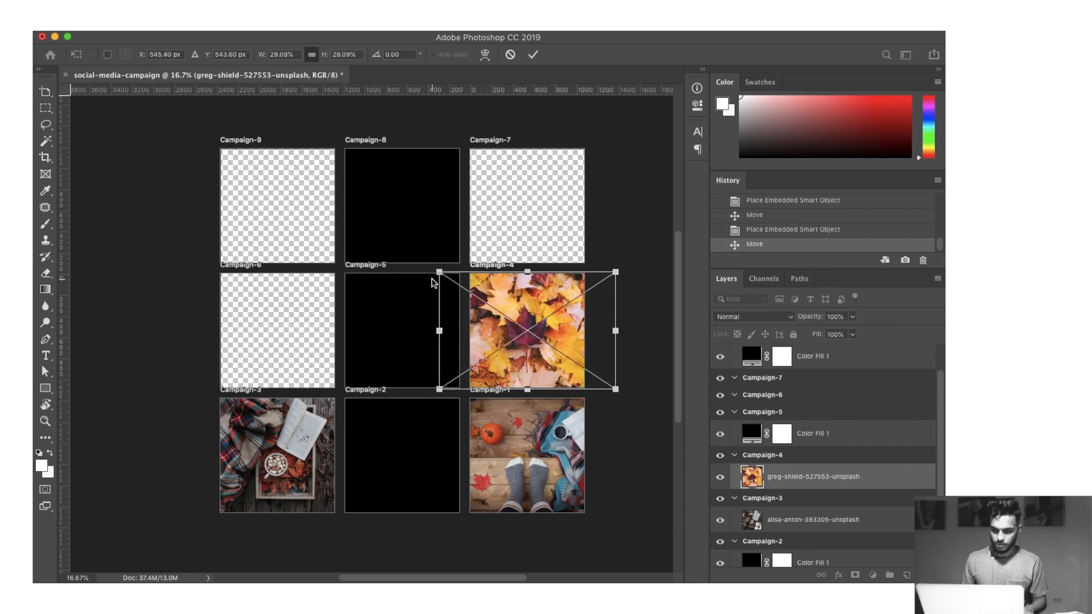
{"action": "key", "text": "Return"}
{"action": "left_click_drag", "start_coordinate": [529, 322], "coordinate": [522, 336]}
Place the photo of a person in a grey sweater behind falling leaves from Stock Photography into the Campaign-6 artboard.
{"action": "left_click", "coordinate": [244, 266]}
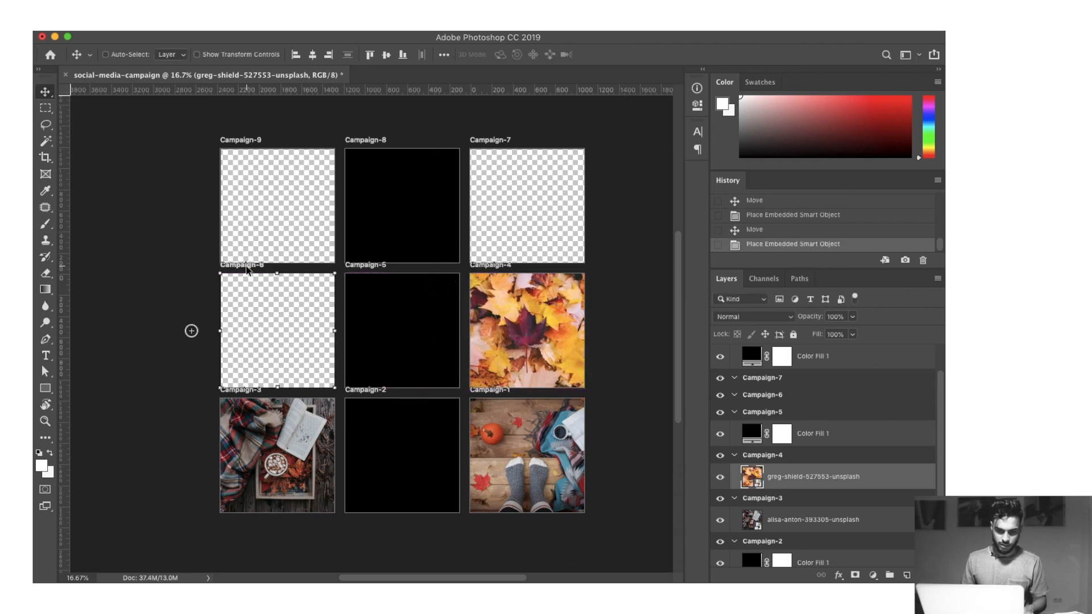
{"action": "left_click", "coordinate": [76, 569]}
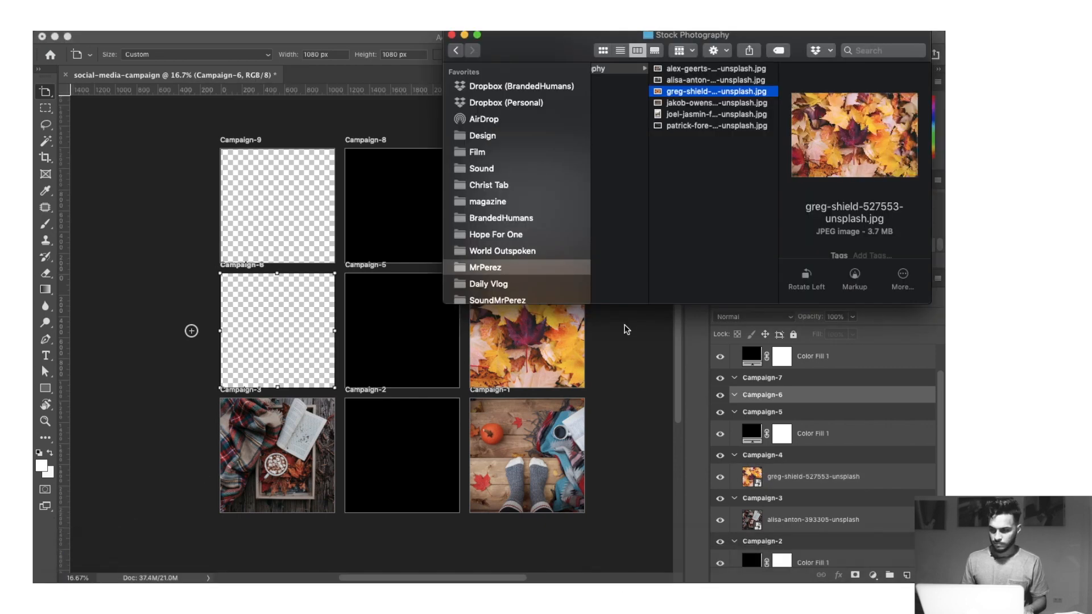
{"action": "left_click", "coordinate": [672, 104]}
{"action": "left_click_drag", "start_coordinate": [673, 104], "coordinate": [289, 318]}
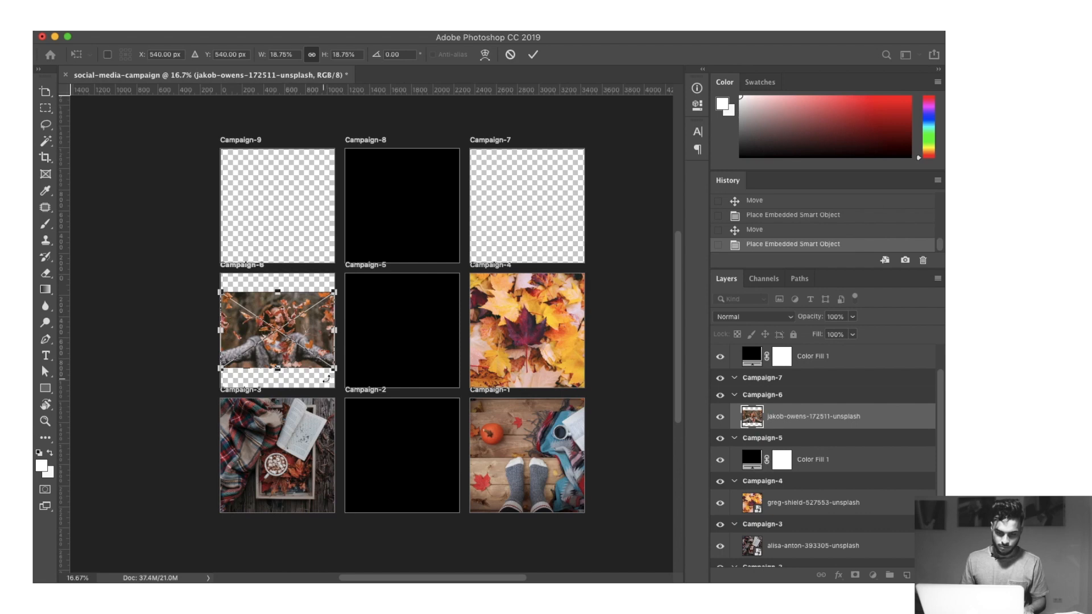
Enlarge the falling leaves photo to fill the Campaign-6 artboard, keeping the leaves centered.
{"action": "left_click_drag", "start_coordinate": [333, 368], "coordinate": [365, 389]}
{"action": "left_click_drag", "start_coordinate": [220, 291], "coordinate": [189, 271]}
{"action": "key", "text": "Return"}
{"action": "left_click_drag", "start_coordinate": [263, 336], "coordinate": [263, 335]}
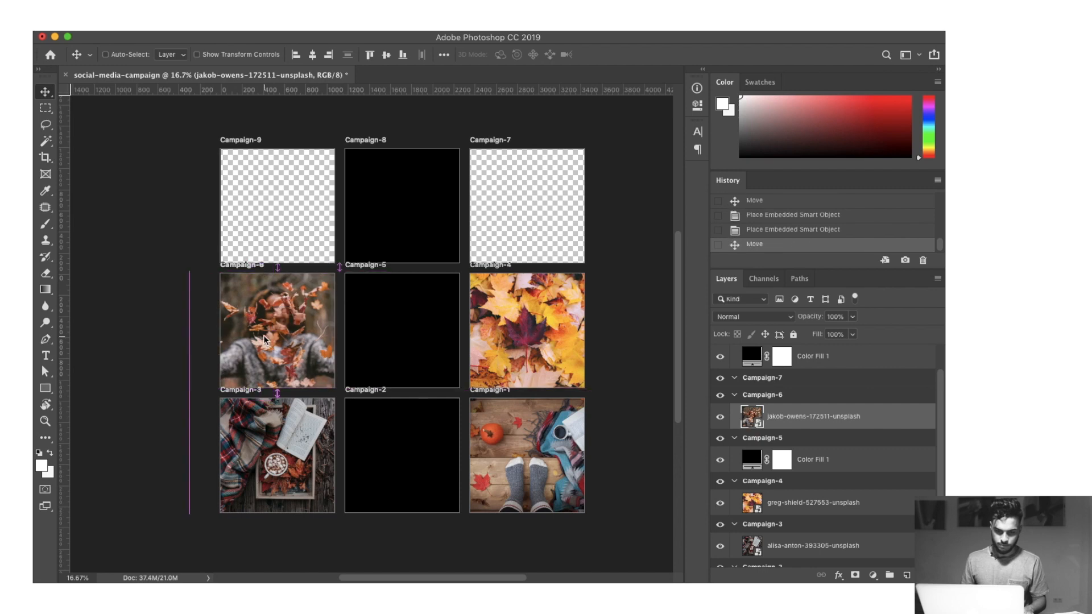
Place the photo of the mountain road with autumn trees from Stock Photography and move it into the Campaign-7 artboard.
{"action": "mouse_move", "coordinate": [263, 582]}
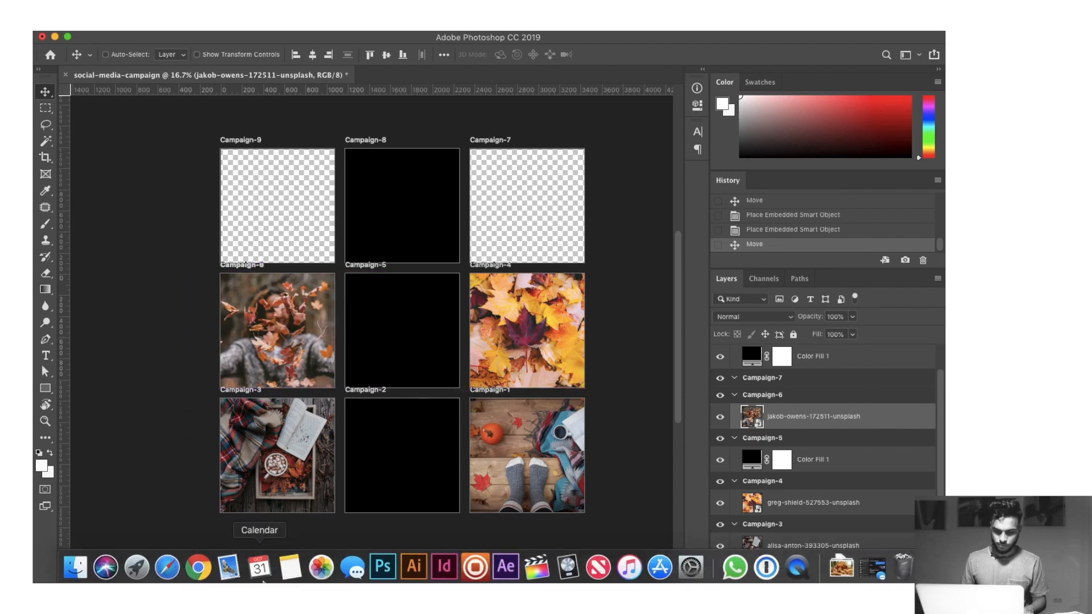
{"action": "left_click", "coordinate": [75, 567]}
{"action": "left_click", "coordinate": [725, 125]}
{"action": "left_click", "coordinate": [720, 115]}
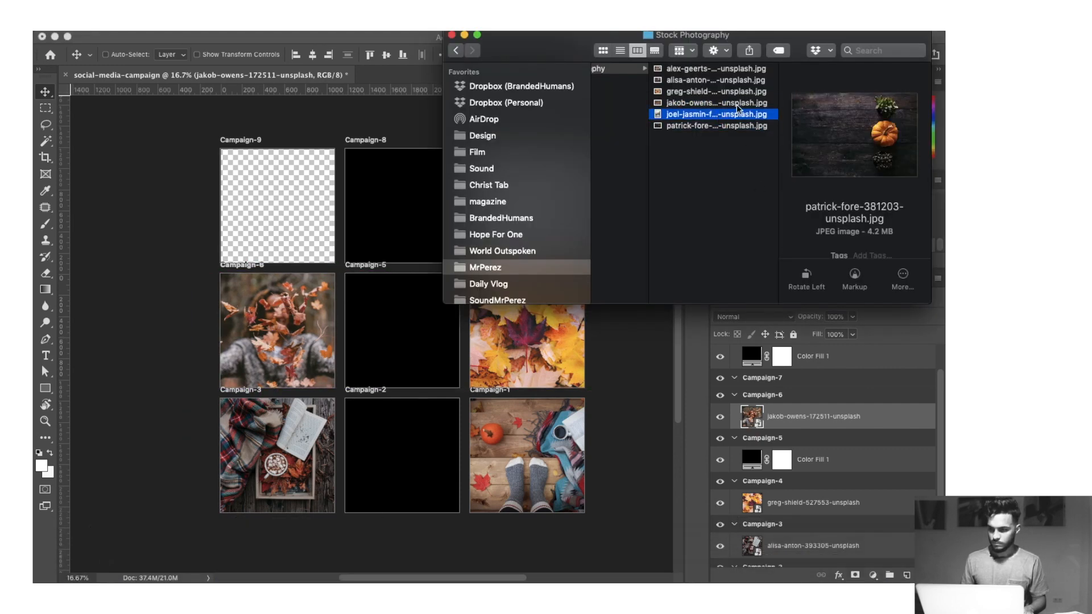
{"action": "left_click_drag", "start_coordinate": [703, 42], "coordinate": [839, 137]}
{"action": "left_click_drag", "start_coordinate": [821, 208], "coordinate": [527, 193]}
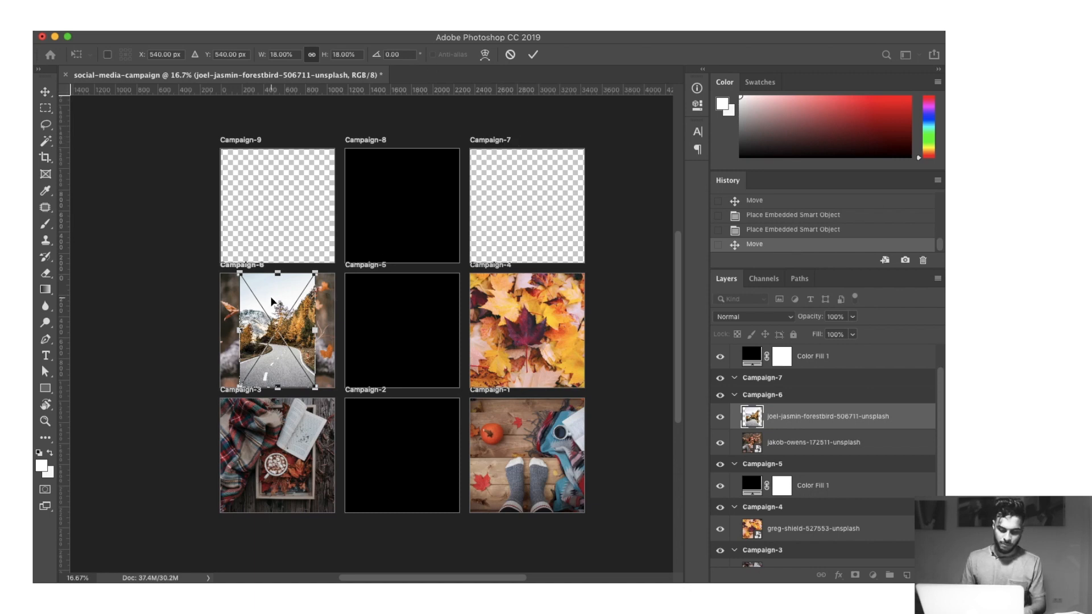
{"action": "key", "text": "Return"}
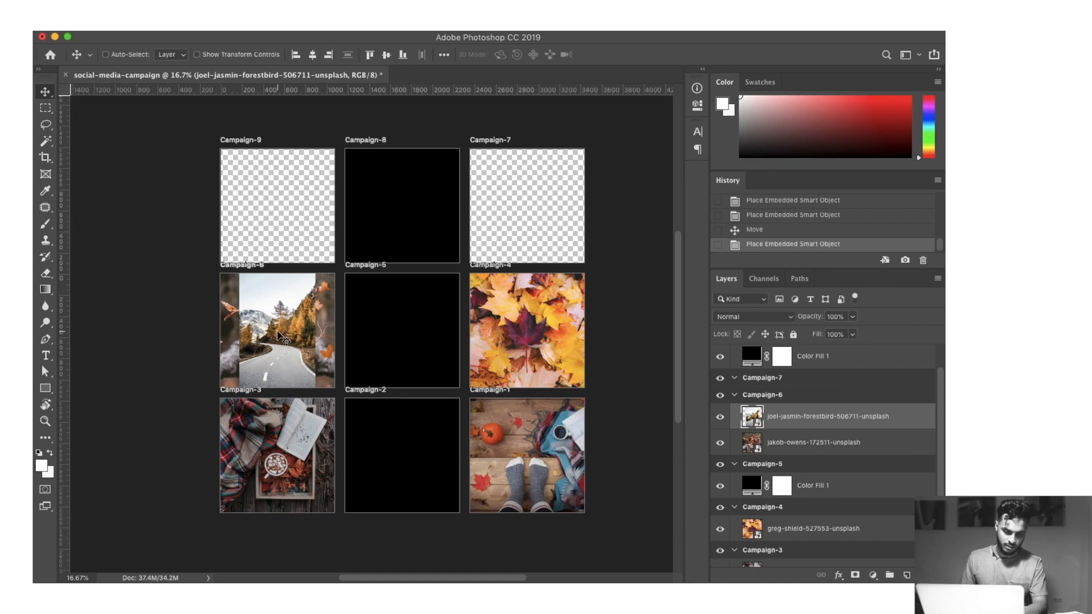
{"action": "left_click_drag", "start_coordinate": [278, 335], "coordinate": [542, 233]}
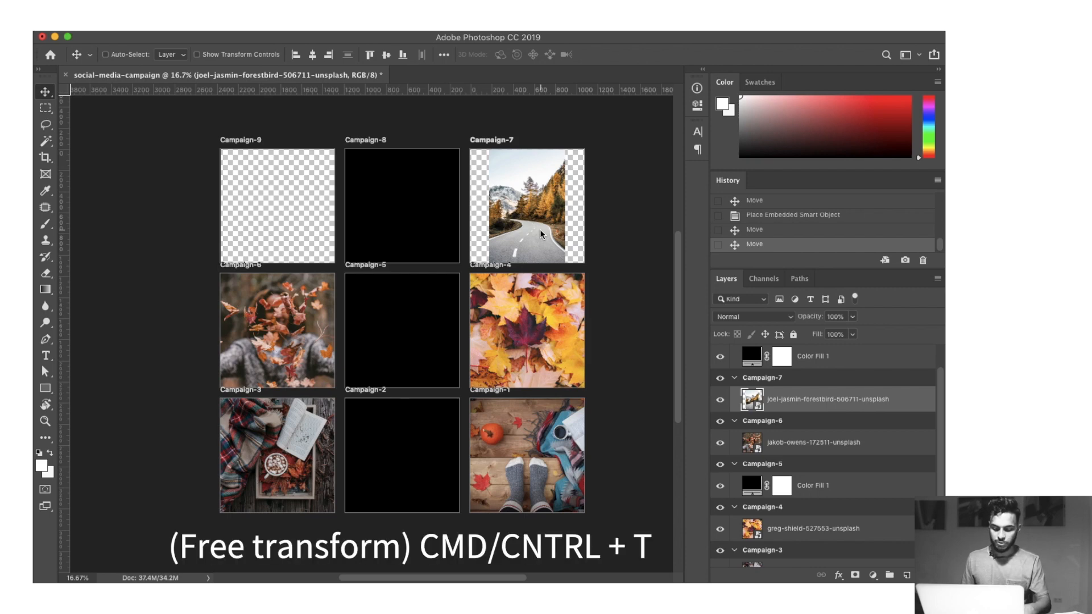
Free-transform the mountain road photo so it fills the Campaign-7 artboard.
{"action": "key", "text": "super+t"}
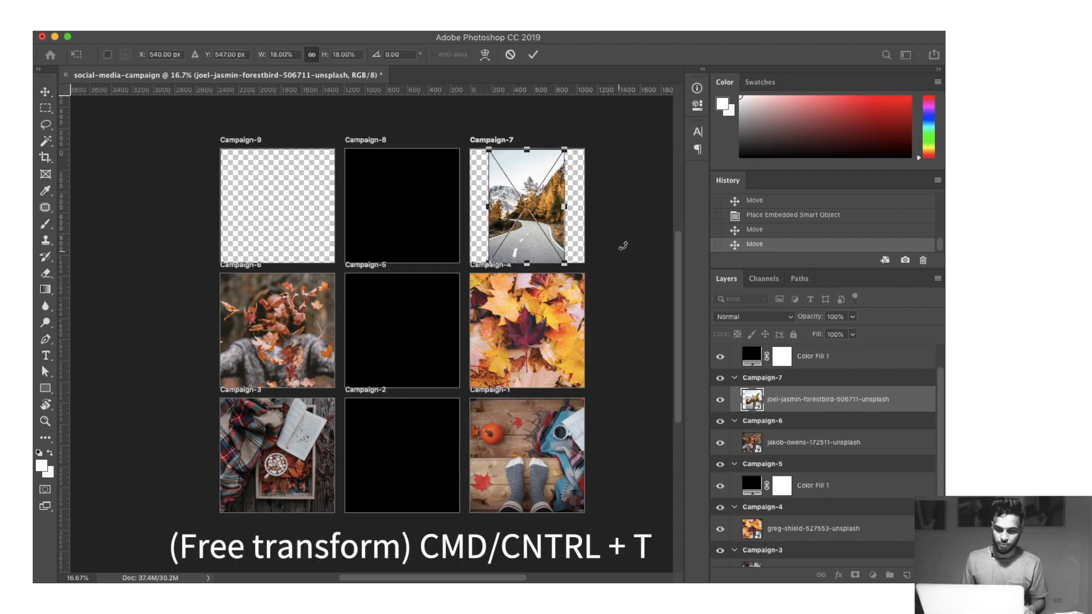
{"action": "left_click_drag", "start_coordinate": [564, 265], "coordinate": [587, 298]}
{"action": "left_click_drag", "start_coordinate": [485, 152], "coordinate": [455, 132]}
{"action": "key", "text": "Return"}
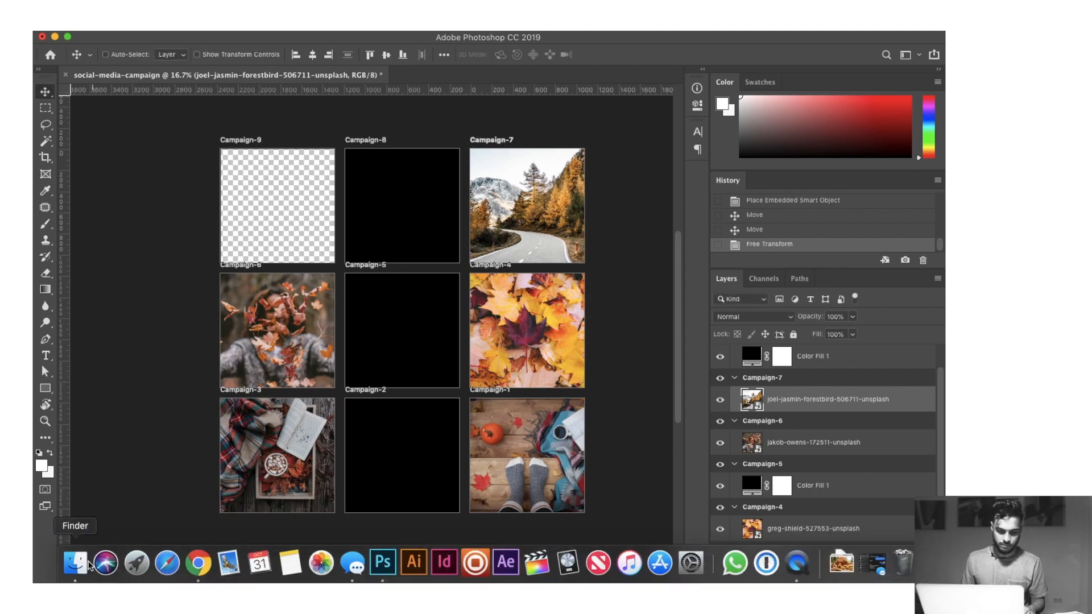
Place the photo of the pumpkin on dark wood from Stock Photography and move it into the Campaign-9 artboard.
{"action": "left_click", "coordinate": [74, 563]}
{"action": "left_click", "coordinate": [834, 222]}
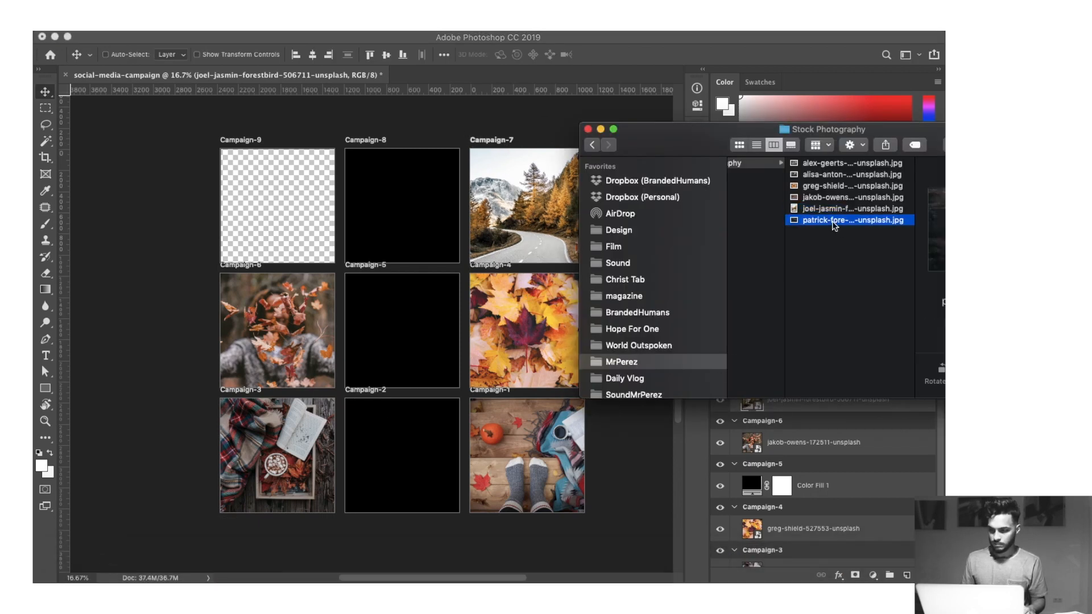
{"action": "left_click_drag", "start_coordinate": [834, 224], "coordinate": [272, 206]}
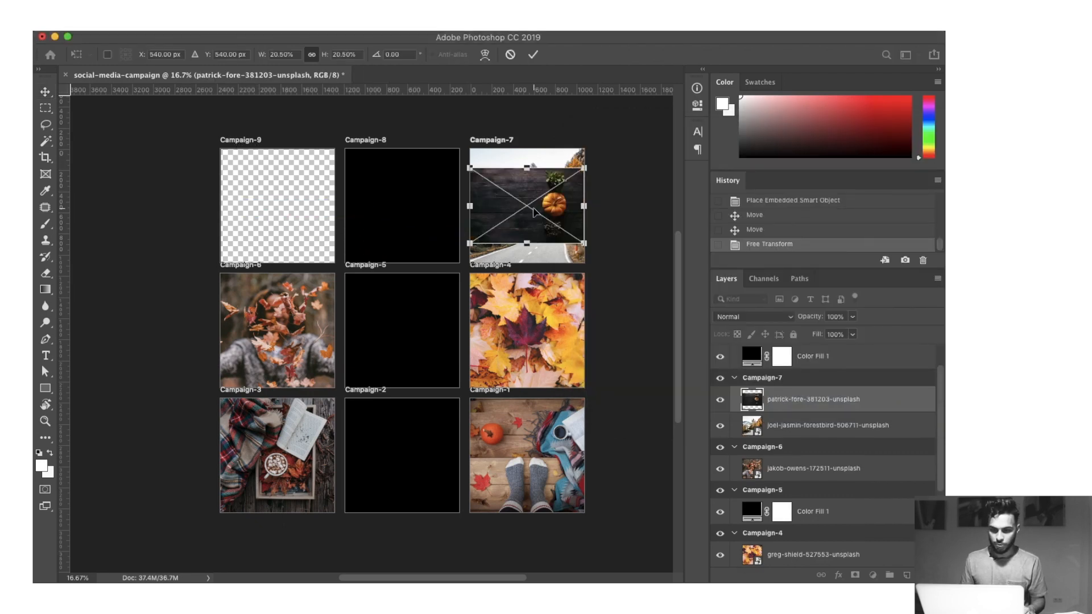
{"action": "left_click_drag", "start_coordinate": [534, 212], "coordinate": [288, 214]}
{"action": "key", "text": "super+z"}
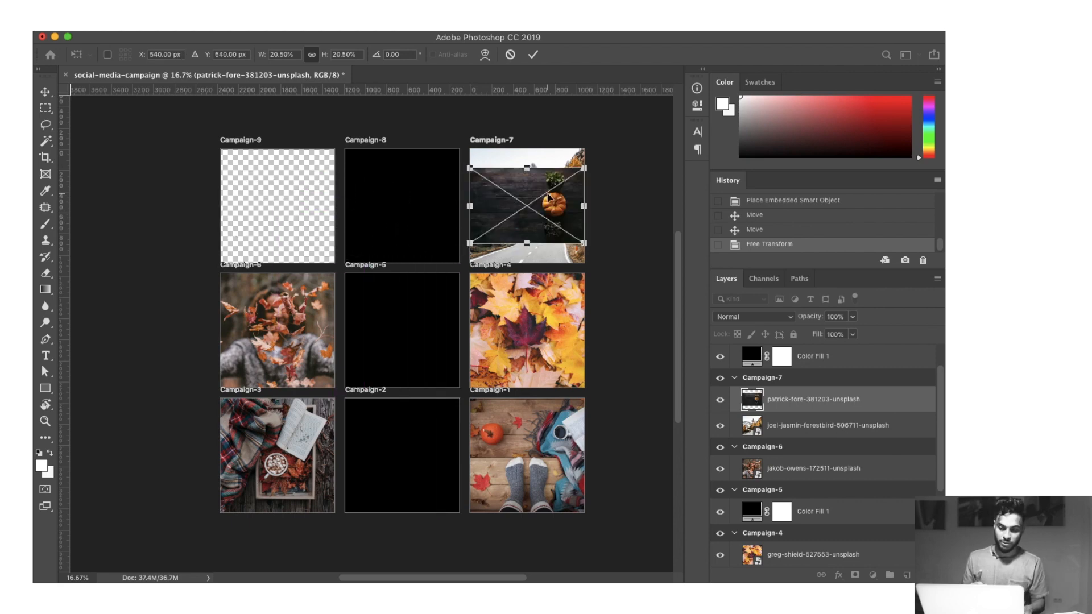
{"action": "key", "text": "Return"}
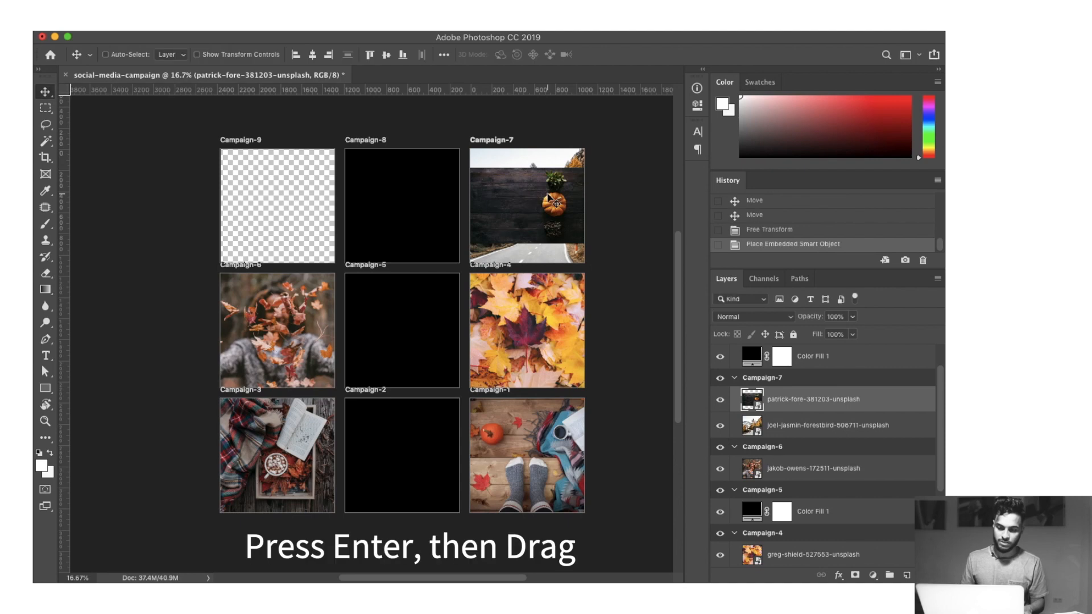
{"action": "left_click_drag", "start_coordinate": [548, 197], "coordinate": [300, 202]}
Enlarge the pumpkin photo to fill the Campaign-9 artboard and shift it so the pumpkin sits near the center.
{"action": "key", "text": "super+t"}
{"action": "left_click_drag", "start_coordinate": [221, 171], "coordinate": [180, 153]}
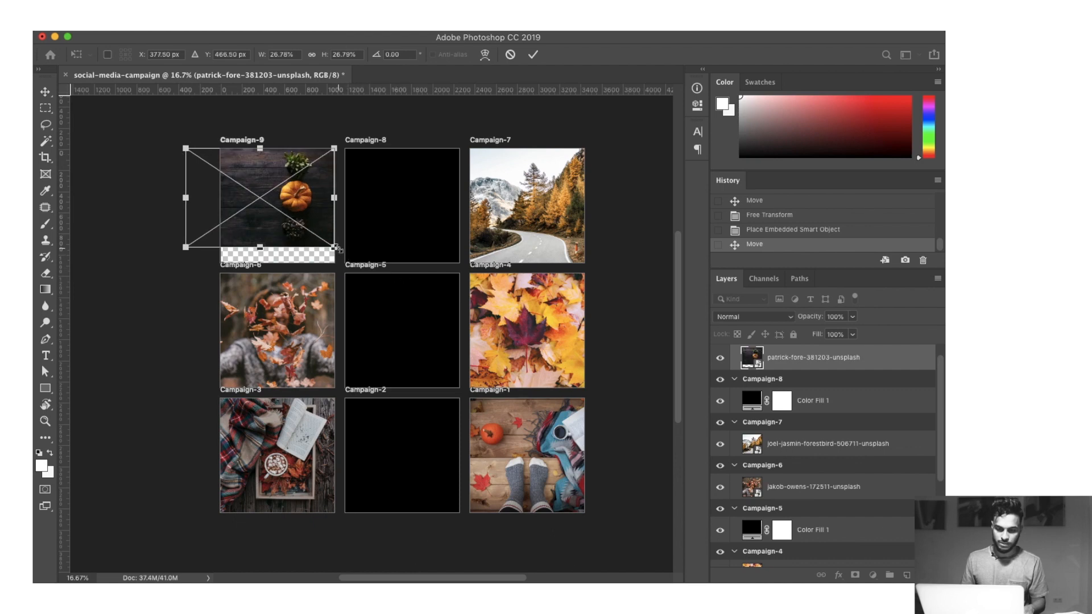
{"action": "left_click_drag", "start_coordinate": [335, 248], "coordinate": [307, 257]}
{"action": "key", "text": "Return"}
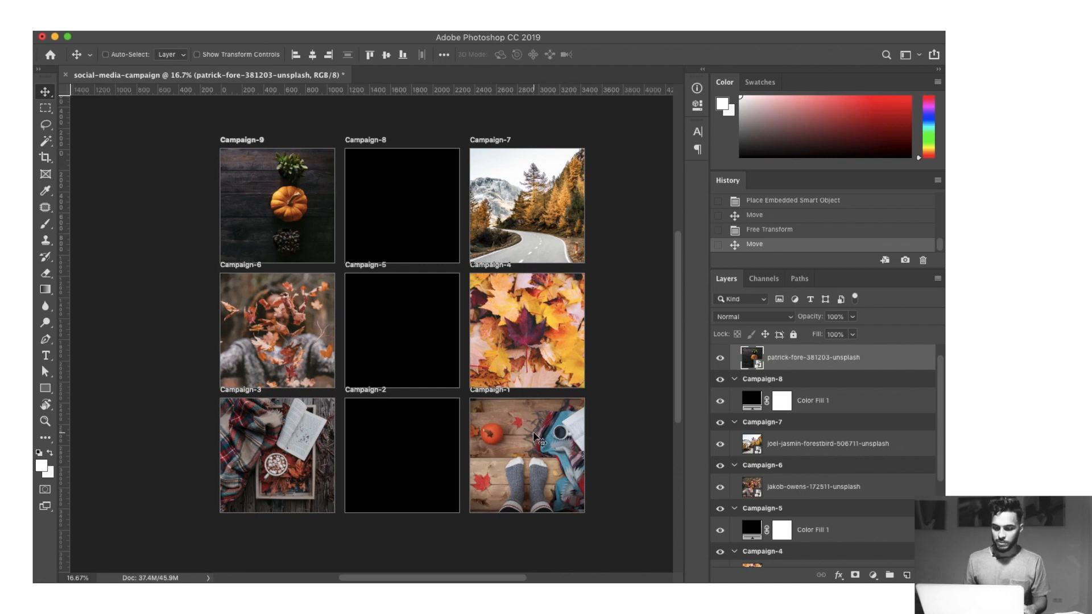
Select the Campaign-2 artboard and switch to the Type tool.
{"action": "scroll", "coordinate": [534, 438], "scroll_direction": "right", "scroll_amount": 3}
{"action": "scroll", "coordinate": [535, 438], "scroll_direction": "down", "scroll_amount": 1}
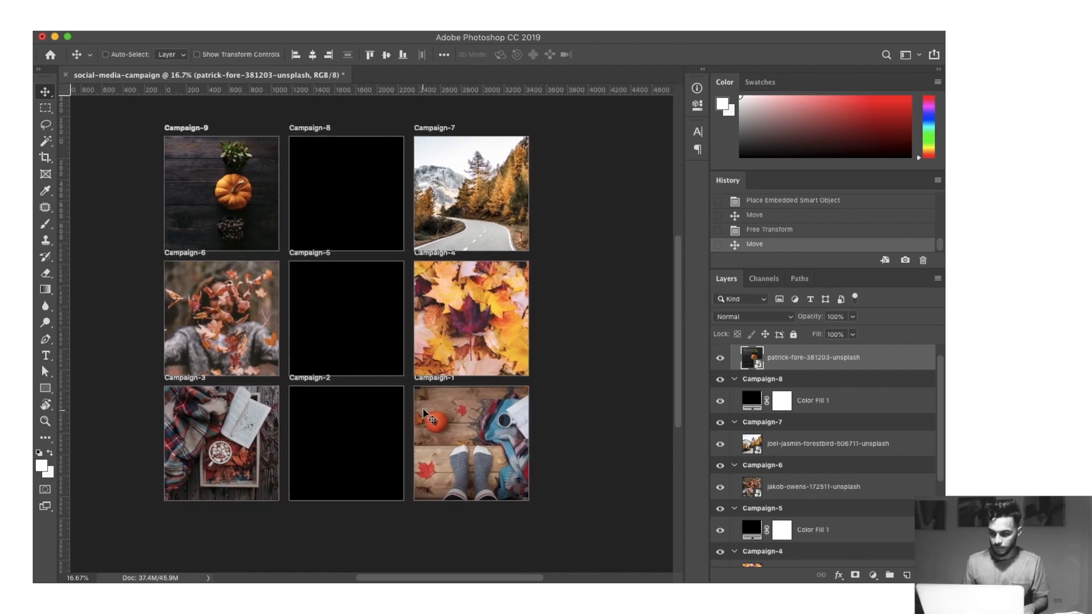
{"action": "left_click", "coordinate": [403, 420], "text": "super"}
{"action": "key", "text": "t"}
{"action": "scroll", "coordinate": [378, 375], "scroll_direction": "down", "scroll_amount": 3}
{"action": "scroll", "coordinate": [378, 376], "scroll_direction": "left", "scroll_amount": 1}
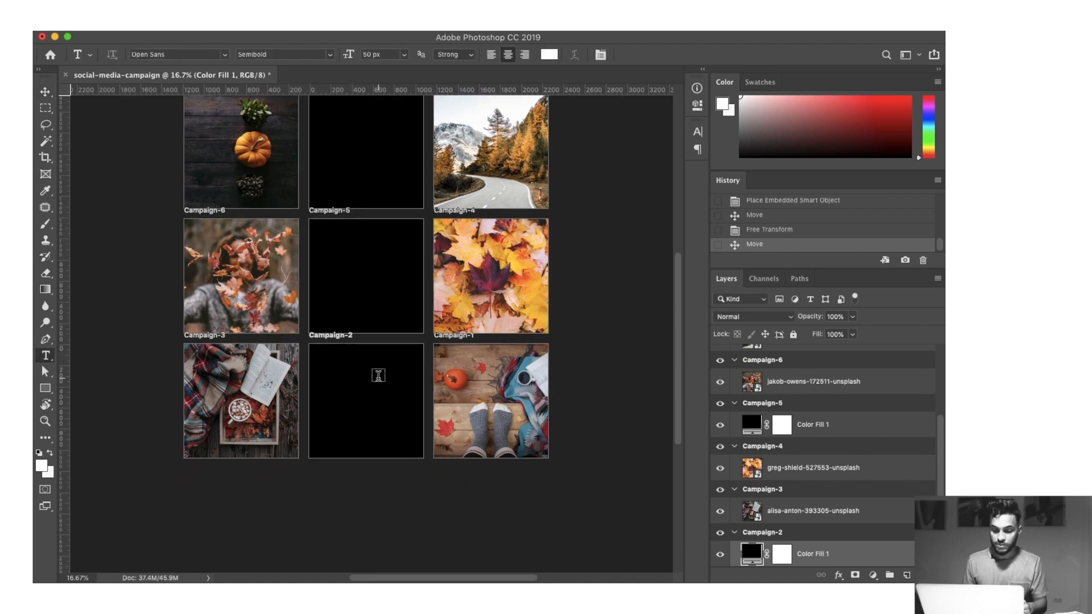
{"action": "key", "text": "shift+v"}
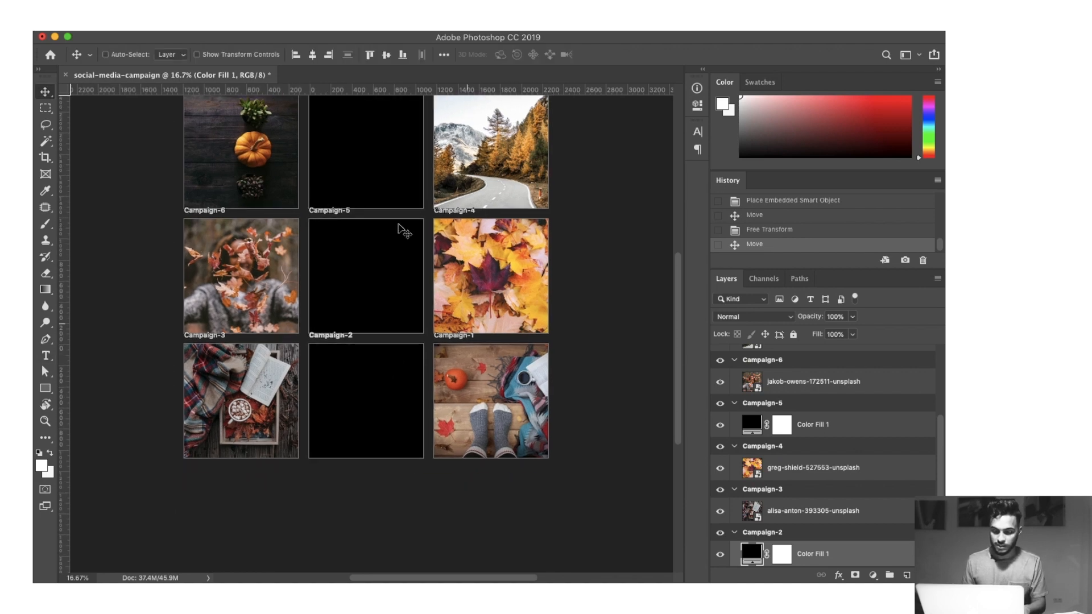
{"action": "left_click", "coordinate": [339, 337]}
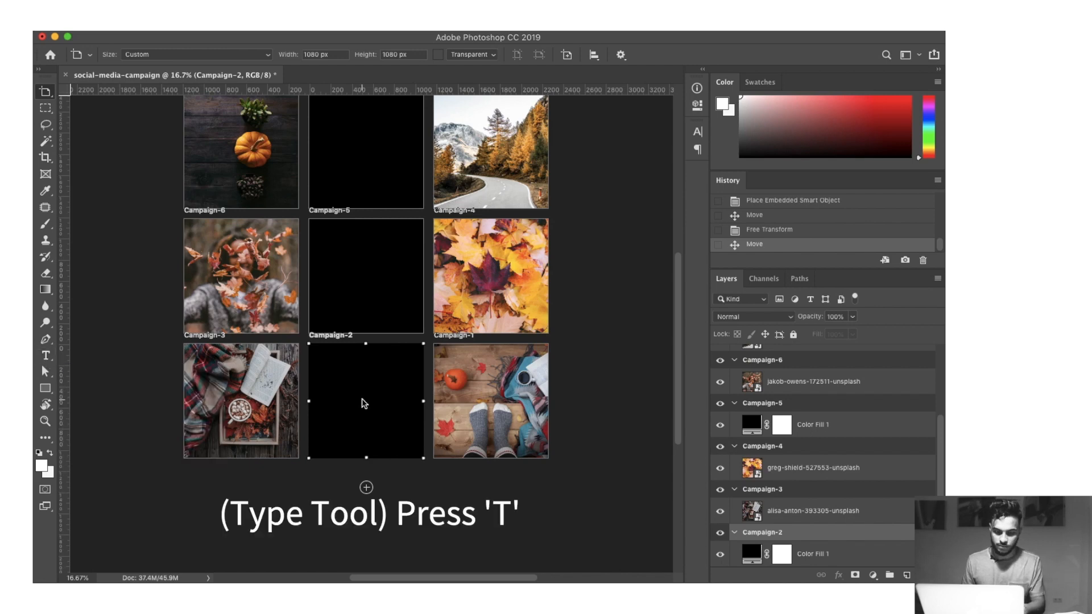
{"action": "key", "text": "t"}
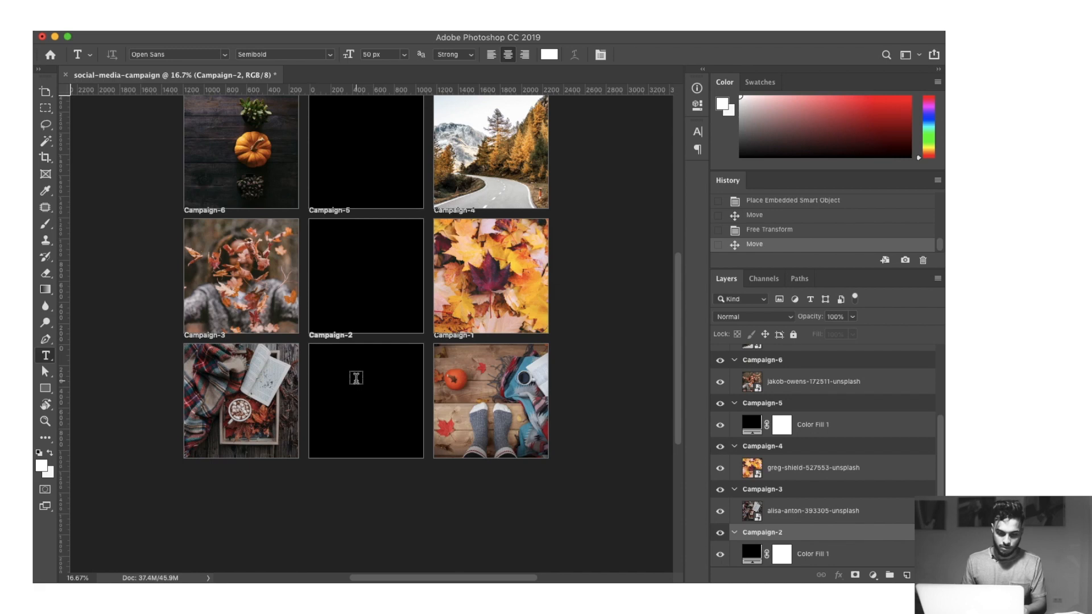
{"action": "left_click", "coordinate": [356, 379]}
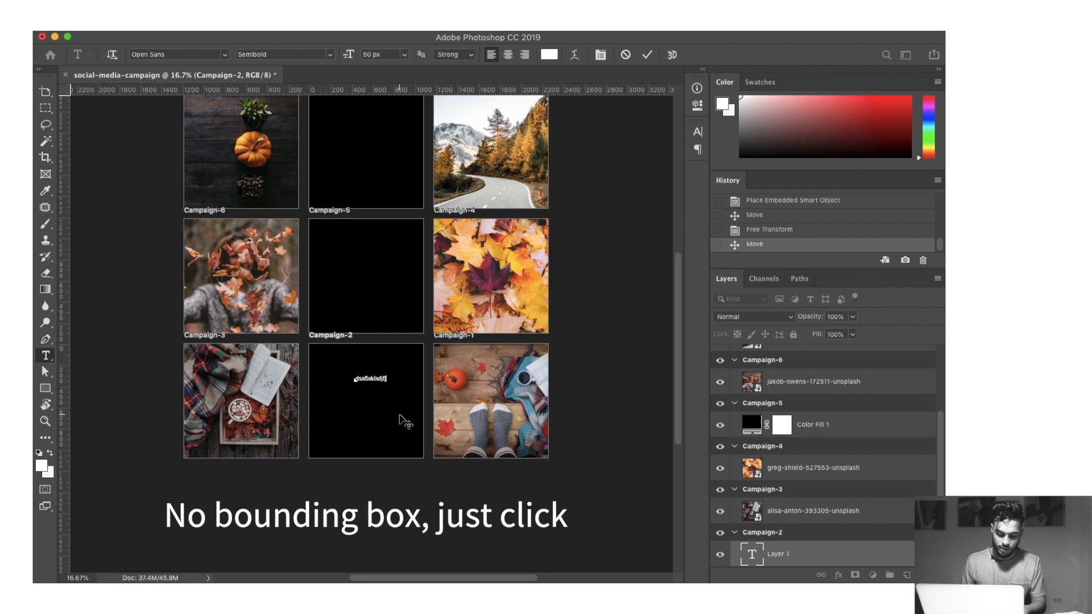
{"action": "key", "text": "super+Return"}
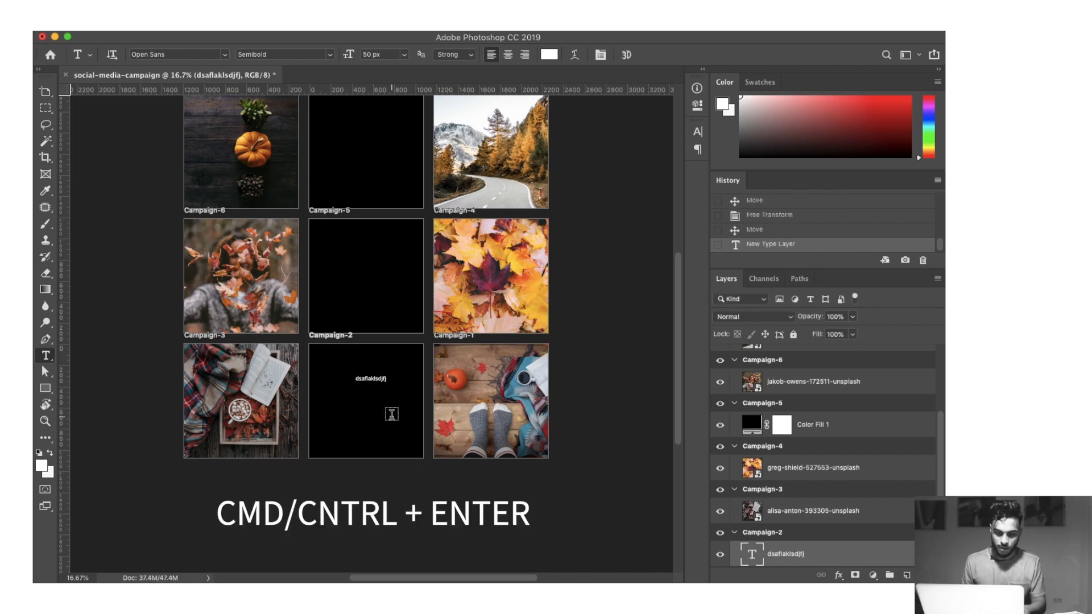
{"action": "key", "text": "BackSpace"}
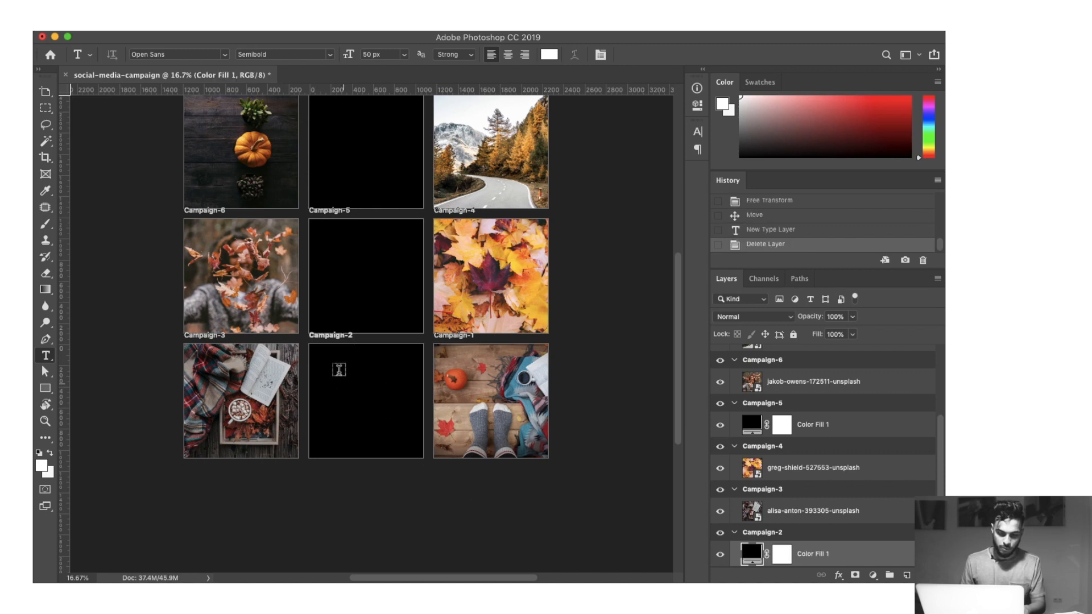
Add a text box of Lorem ipsum placeholder text to the Campaign-2 artboard and shift it lower, leaving room above the paragraph.
{"action": "left_click_drag", "start_coordinate": [325, 362], "coordinate": [407, 425]}
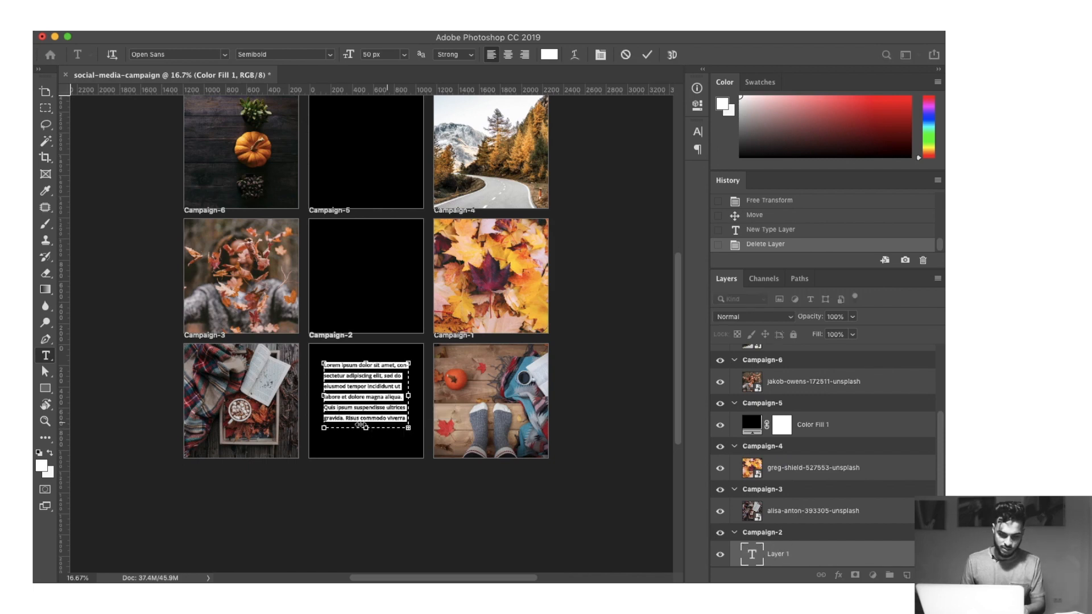
{"action": "key", "text": "super+Return"}
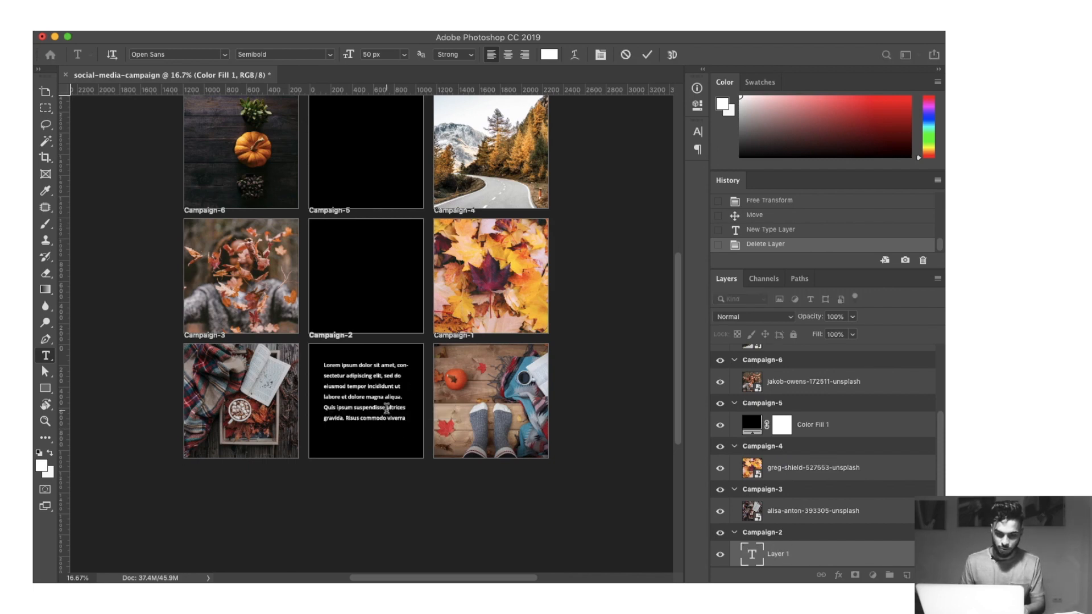
{"action": "key", "text": "v"}
{"action": "left_click_drag", "start_coordinate": [373, 402], "coordinate": [376, 407]}
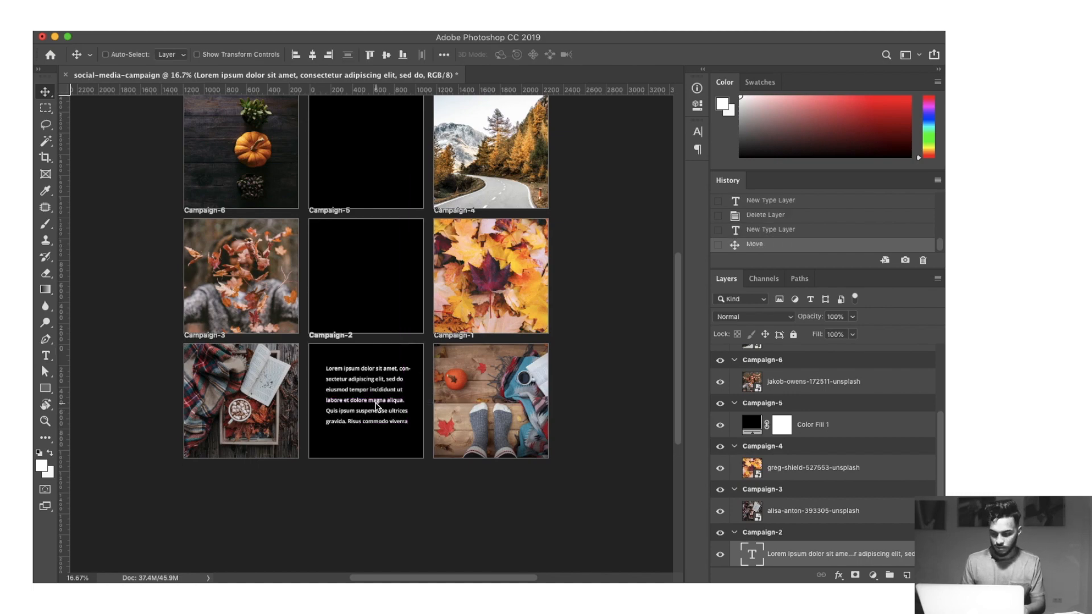
{"action": "key", "text": "super+equal"}
{"action": "key", "text": "super+equal"}
{"action": "scroll", "coordinate": [380, 421], "scroll_direction": "down", "scroll_amount": 4}
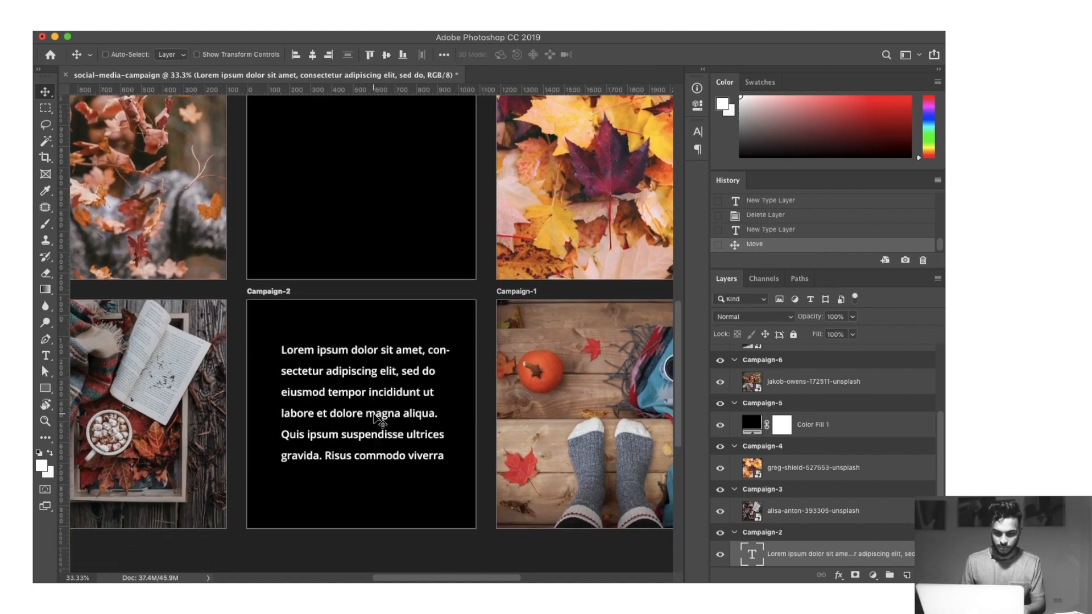
{"action": "key", "text": "super+equal"}
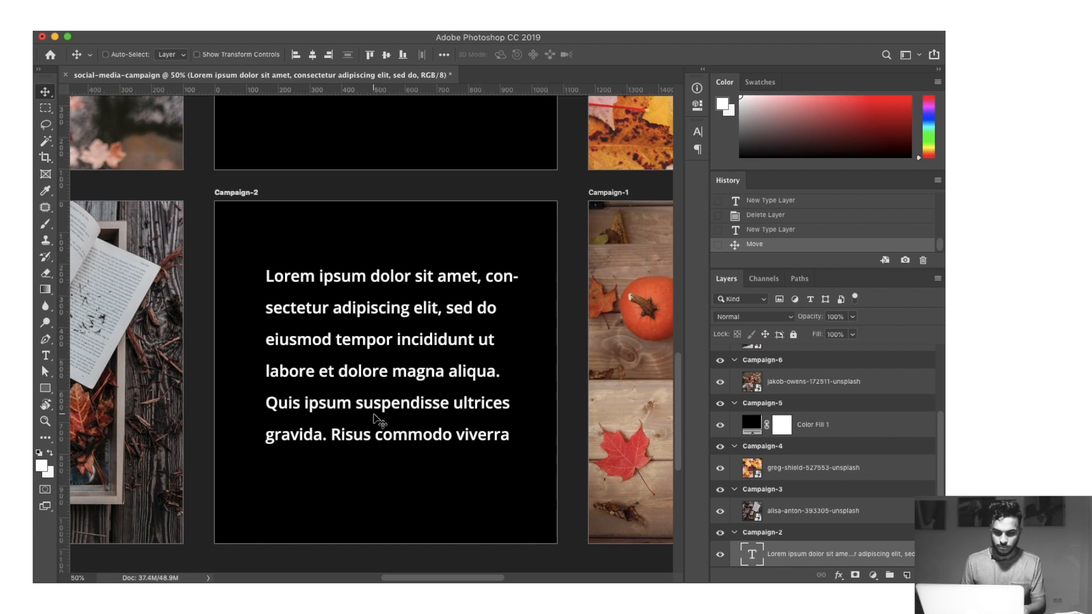
Add a separate text layer with an opening quotation mark above the start of the Campaign-2 paragraph.
{"action": "key", "text": "t"}
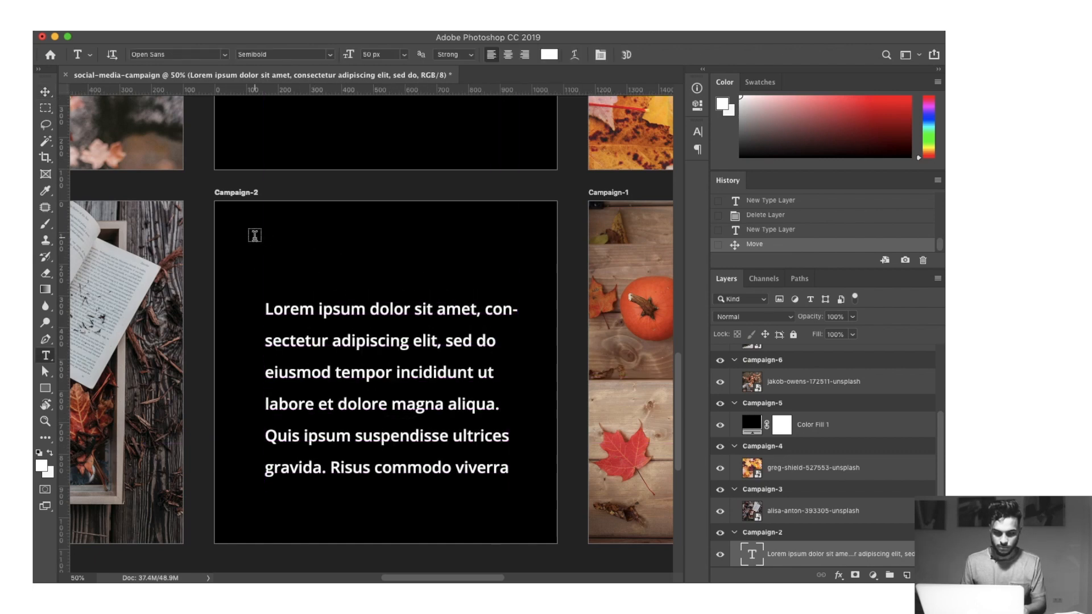
{"action": "left_click", "coordinate": [254, 238]}
{"action": "type", "text": "“"}
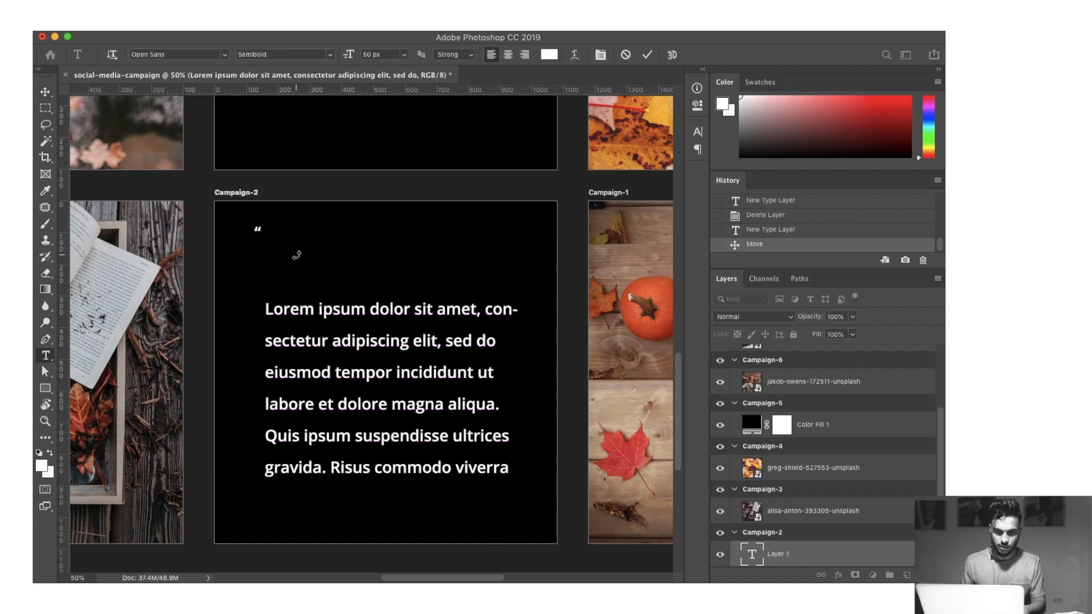
Change the quotation mark's font to Helvetica Neue Bold.
{"action": "double_click", "coordinate": [256, 233]}
{"action": "left_click", "coordinate": [175, 54]}
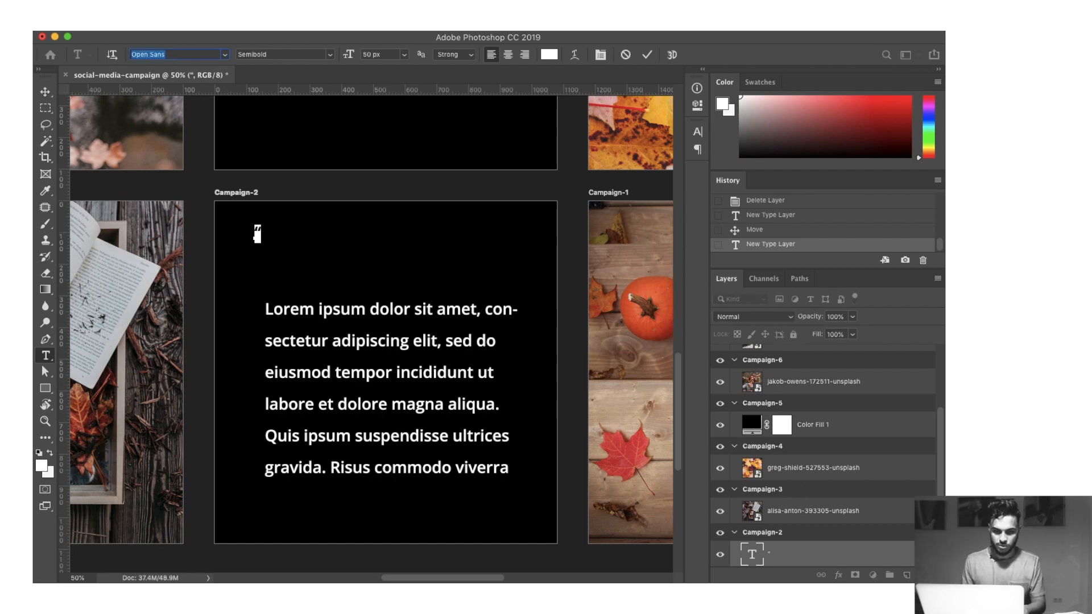
{"action": "type", "text": "helvetica"}
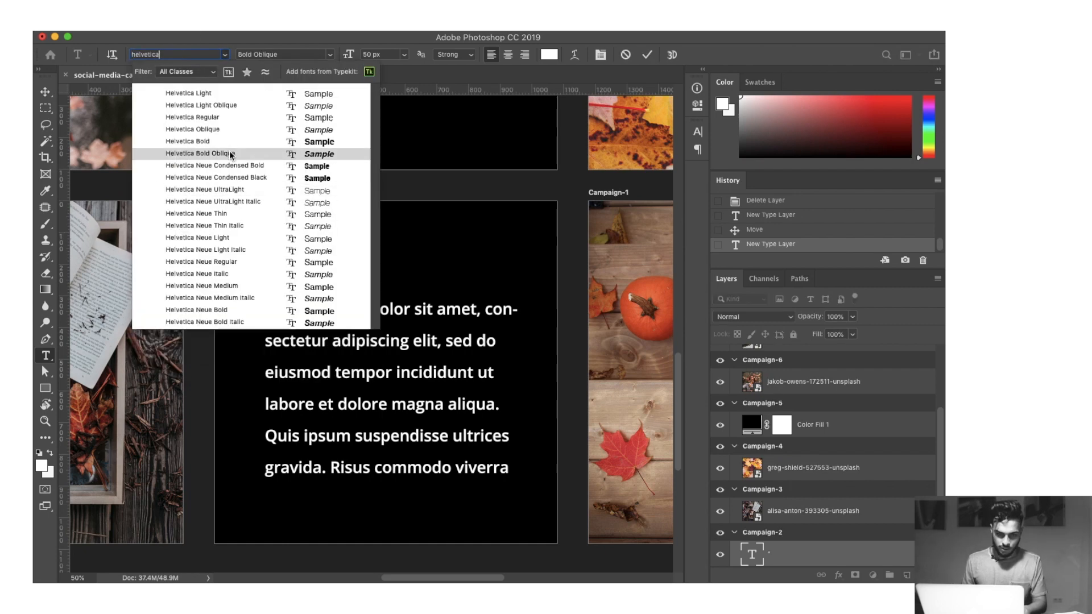
{"action": "left_click", "coordinate": [237, 310]}
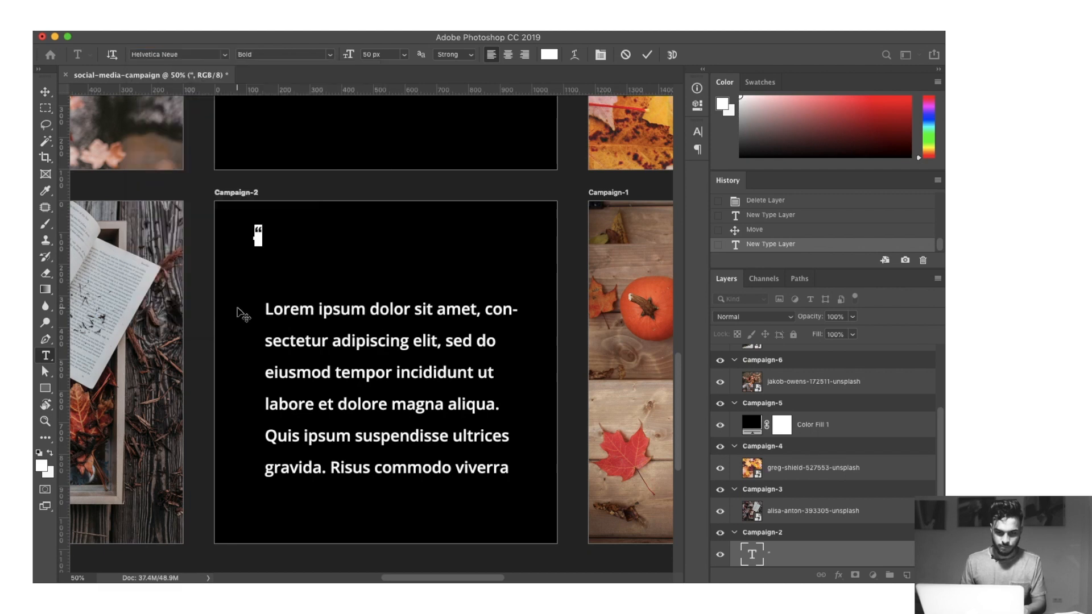
Enlarge the opening quotation mark on the Campaign-2 artboard to a font size of 230 px.
{"action": "double_click", "coordinate": [257, 231]}
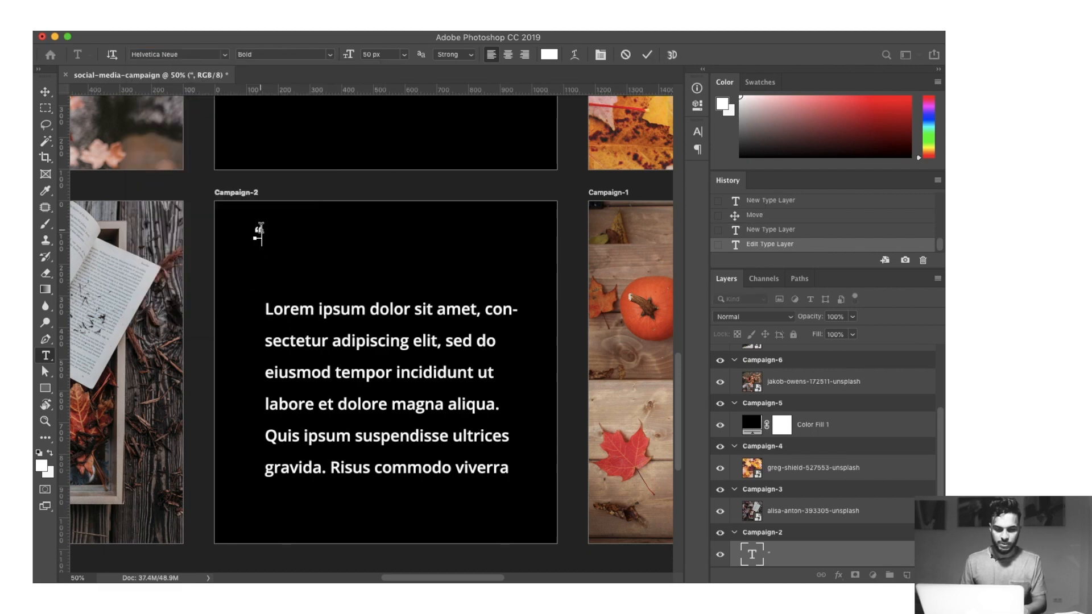
{"action": "key", "text": "shift+Up"}
{"action": "key", "text": "shift+Up"}
{"action": "key", "text": "shift+Up"}
{"action": "key", "text": "shift+Up"}
{"action": "key", "text": "shift+Up"}
{"action": "key", "text": "shift+Up"}
{"action": "key", "text": "shift+Up"}
{"action": "key", "text": "shift+Up"}
{"action": "key", "text": "shift+Up"}
{"action": "key", "text": "shift+Up"}
{"action": "key", "text": "shift+Up"}
{"action": "key", "text": "shift+Up"}
{"action": "key", "text": "shift+Up"}
{"action": "key", "text": "shift+Up"}
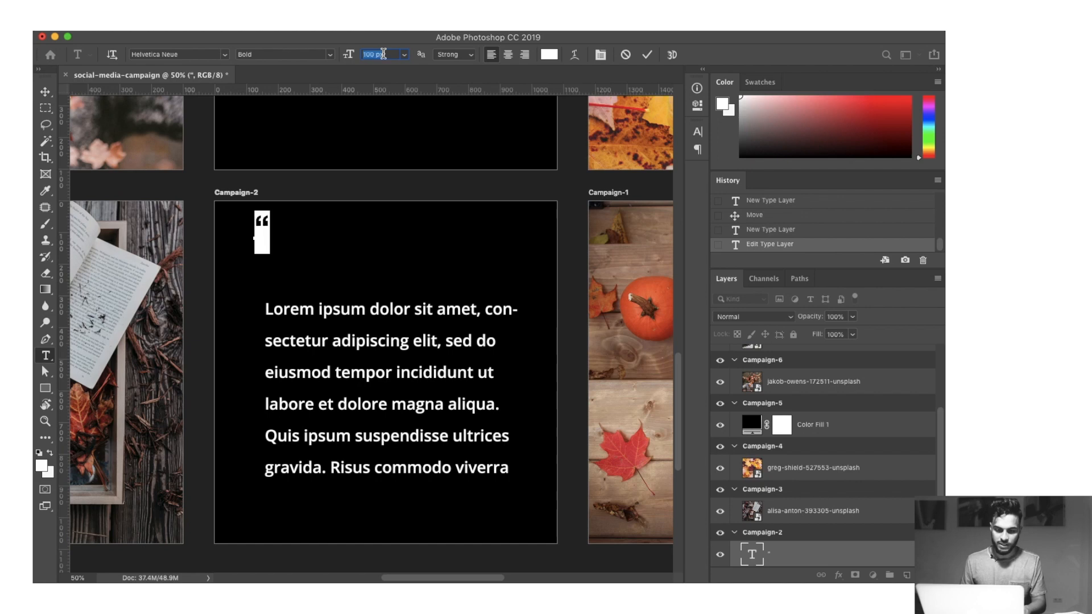
{"action": "key", "text": "shift+Up"}
{"action": "key", "text": "shift+Up"}
{"action": "key", "text": "shift+Up"}
{"action": "key", "text": "shift+Up"}
{"action": "key", "text": "shift+Up"}
{"action": "key", "text": "shift+Up"}
{"action": "key", "text": "super+Return"}
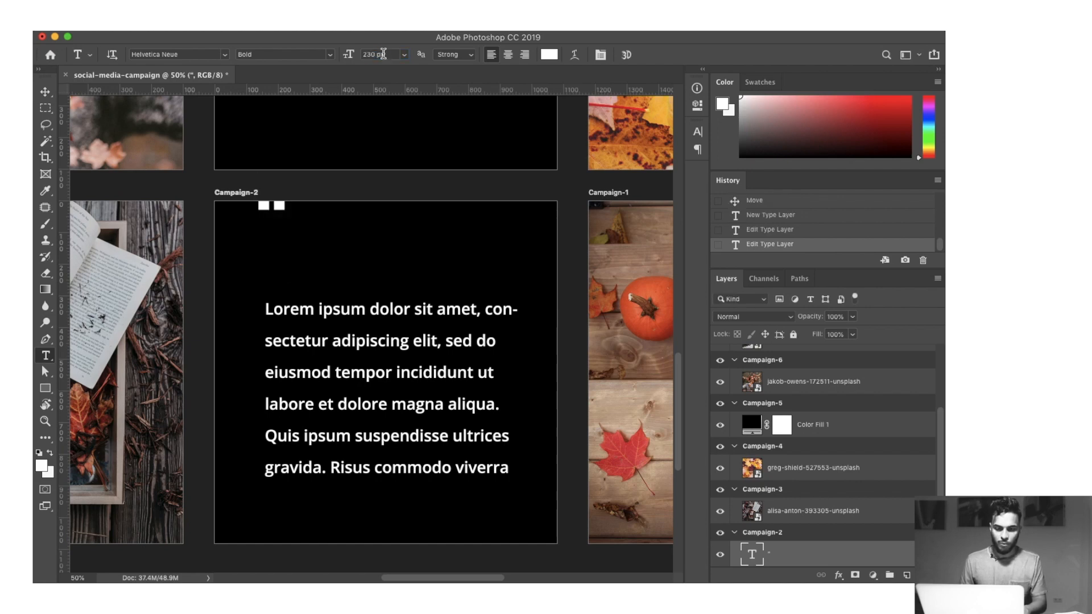
{"action": "key", "text": "v"}
{"action": "left_click_drag", "start_coordinate": [304, 230], "coordinate": [270, 297]}
{"action": "key", "text": "super+z"}
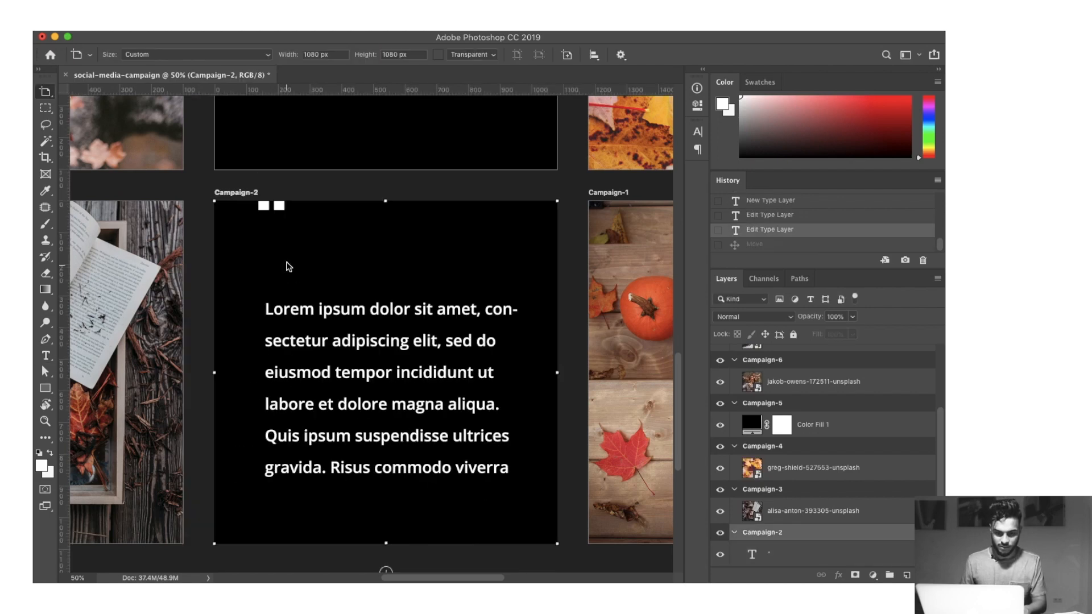
{"action": "key", "text": "v"}
{"action": "left_click_drag", "start_coordinate": [288, 235], "coordinate": [269, 285]}
{"action": "key", "text": "super+z"}
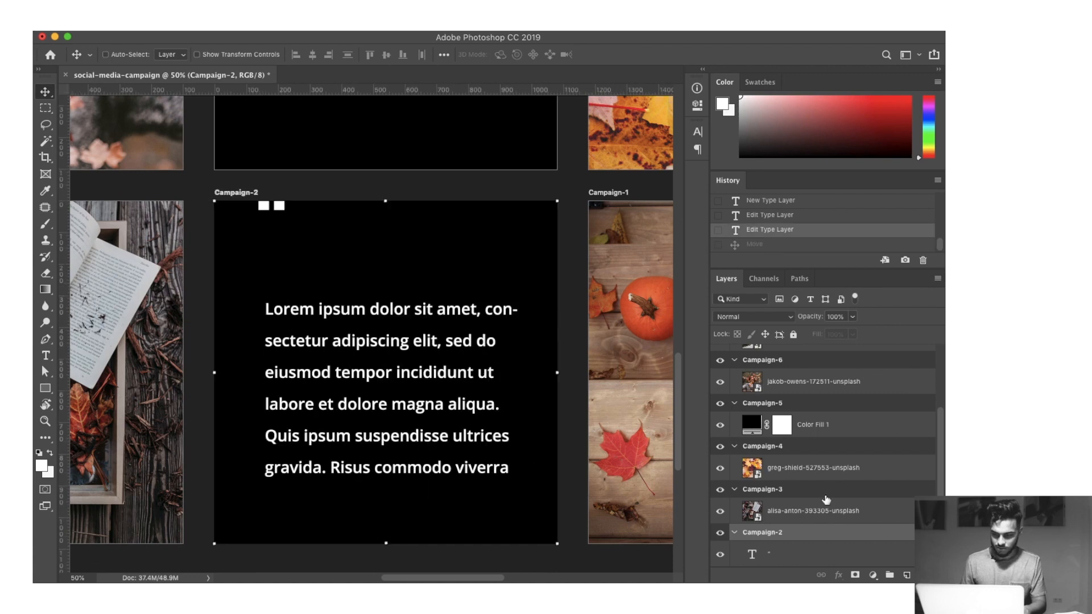
Select the opening quotation mark's text layer and move the mark down onto the artboard, above the start of the paragraph.
{"action": "scroll", "coordinate": [784, 481], "scroll_direction": "down", "scroll_amount": 3}
{"action": "left_click", "coordinate": [784, 481]}
{"action": "left_click_drag", "start_coordinate": [313, 220], "coordinate": [287, 272]}
{"action": "key", "text": "super+t"}
{"action": "left_click_drag", "start_coordinate": [264, 321], "coordinate": [284, 328]}
{"action": "key", "text": "Return"}
{"action": "key", "text": "super+z"}
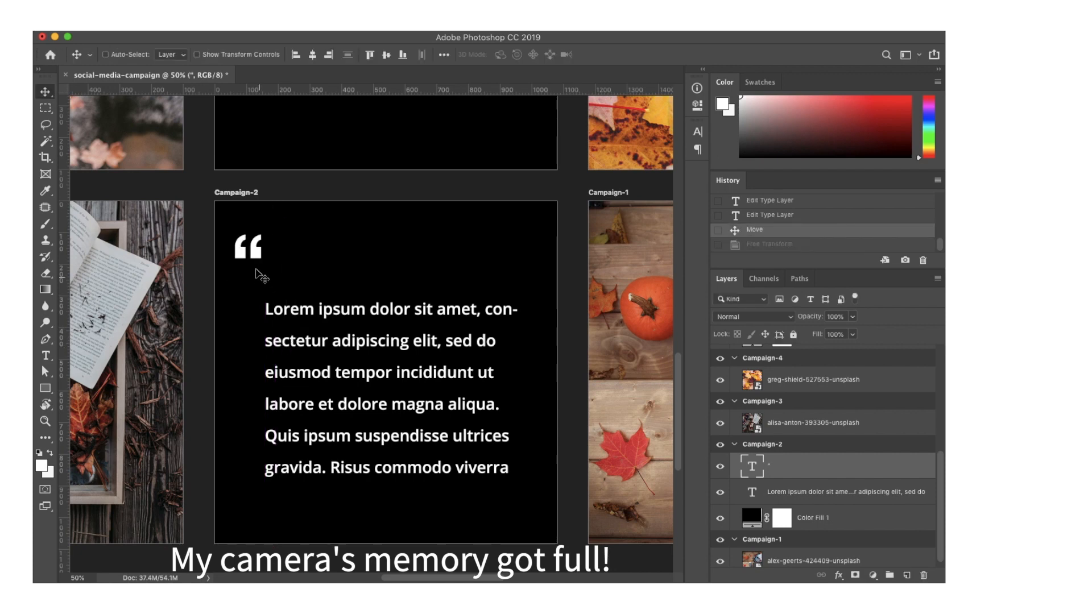
Shift the opening quotation mark slightly farther into the upper-left corner of the Campaign-2 artboard.
{"action": "mouse_move", "coordinate": [256, 258]}
{"action": "left_mouse_down"}
{"action": "mouse_move", "coordinate": [399, 267]}
{"action": "mouse_move", "coordinate": [273, 247]}
{"action": "mouse_move", "coordinate": [252, 258]}
{"action": "mouse_move", "coordinate": [249, 246]}
{"action": "left_mouse_up"}
{"action": "key", "text": "t"}
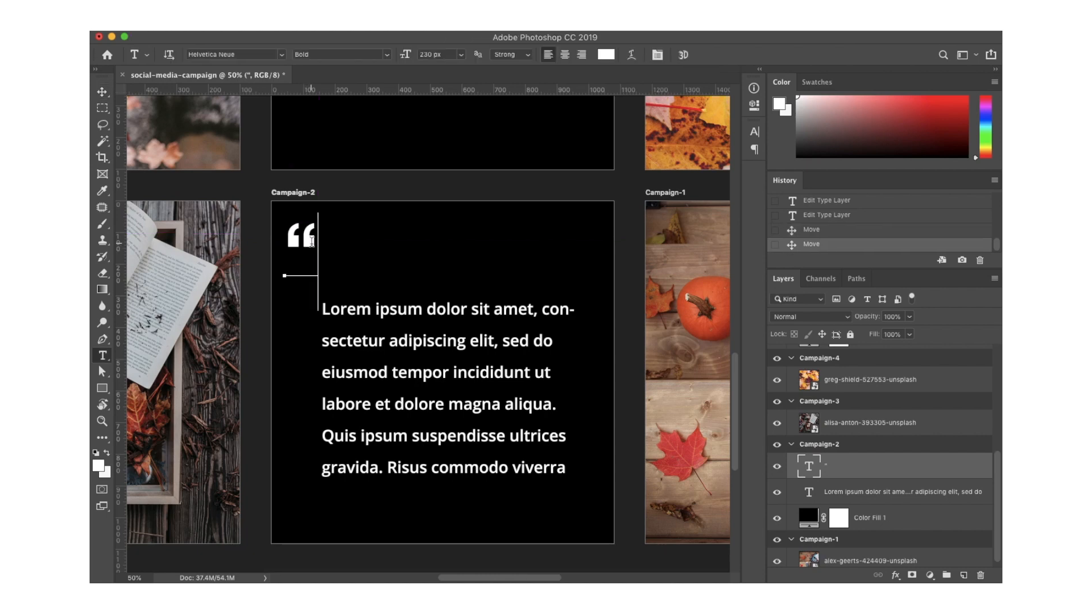
{"action": "left_click", "coordinate": [312, 242]}
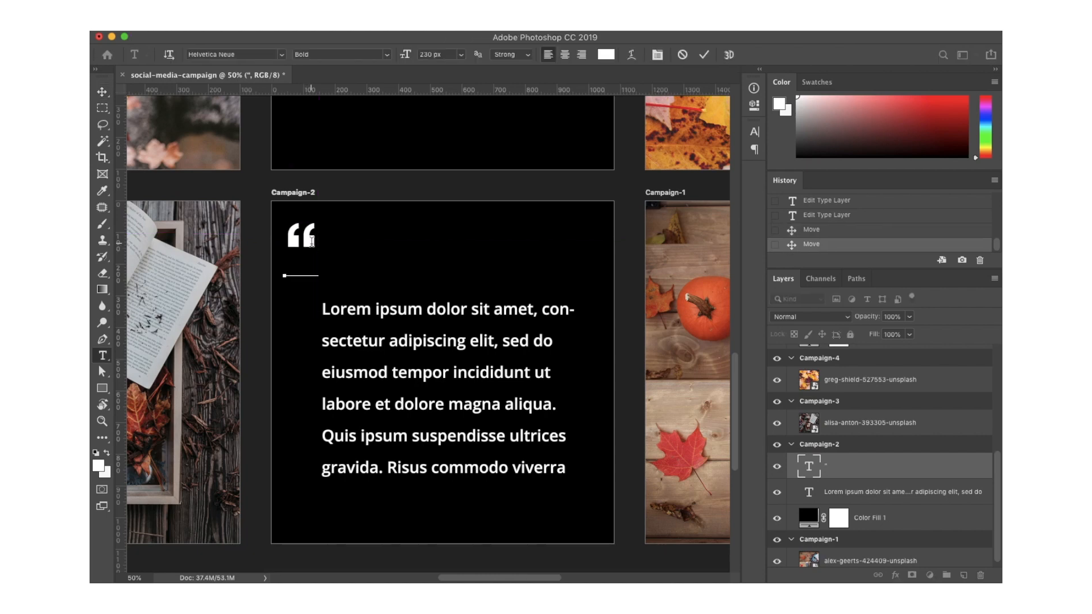
{"action": "type", "text": "”"}
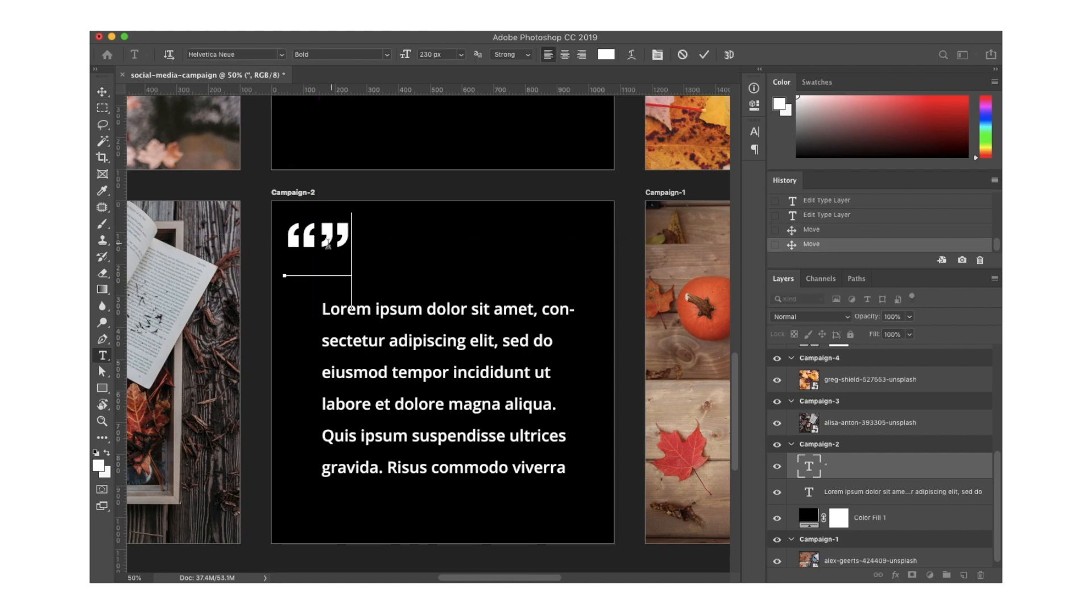
{"action": "double_click", "coordinate": [323, 240]}
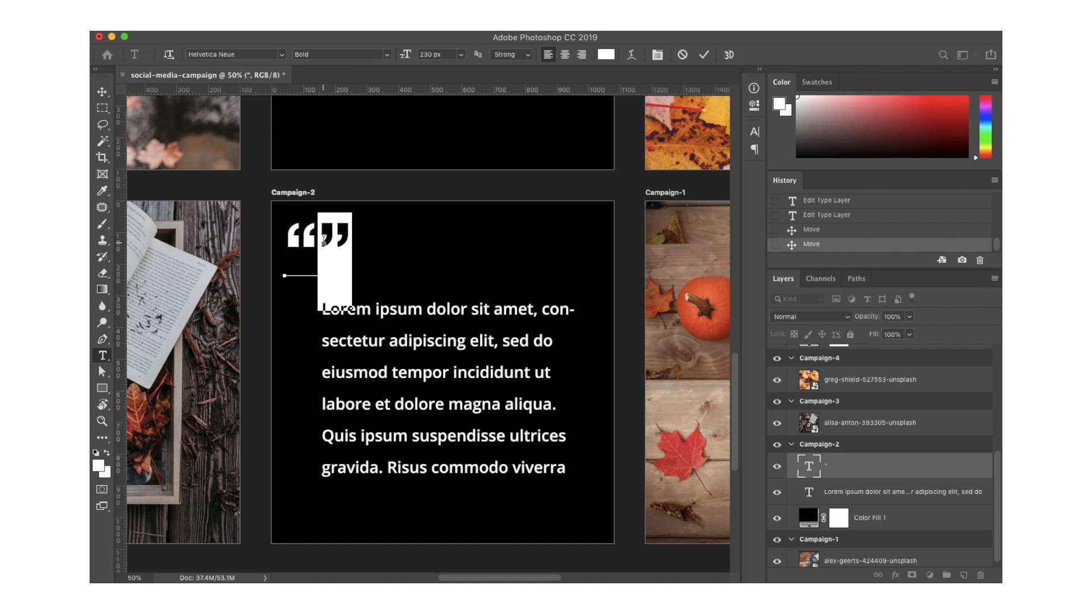
{"action": "key", "text": "BackSpace"}
{"action": "left_click", "coordinate": [339, 291]}
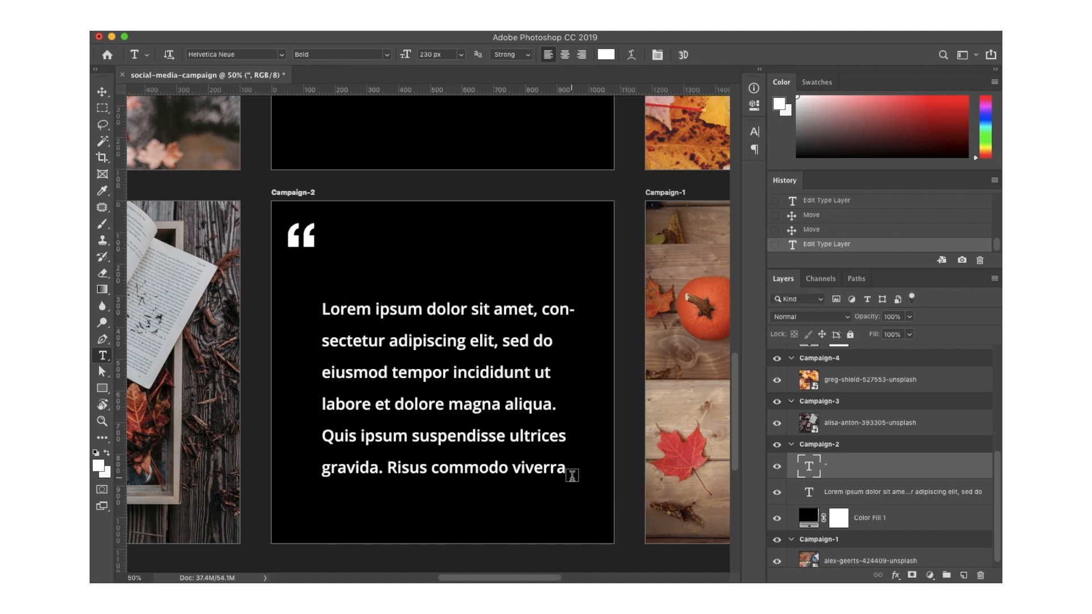
Select the Lorem ipsum paragraph layer on Campaign-2 and nudge it upward, closer to the opening quotation mark.
{"action": "key", "text": "v"}
{"action": "double_click", "coordinate": [437, 368]}
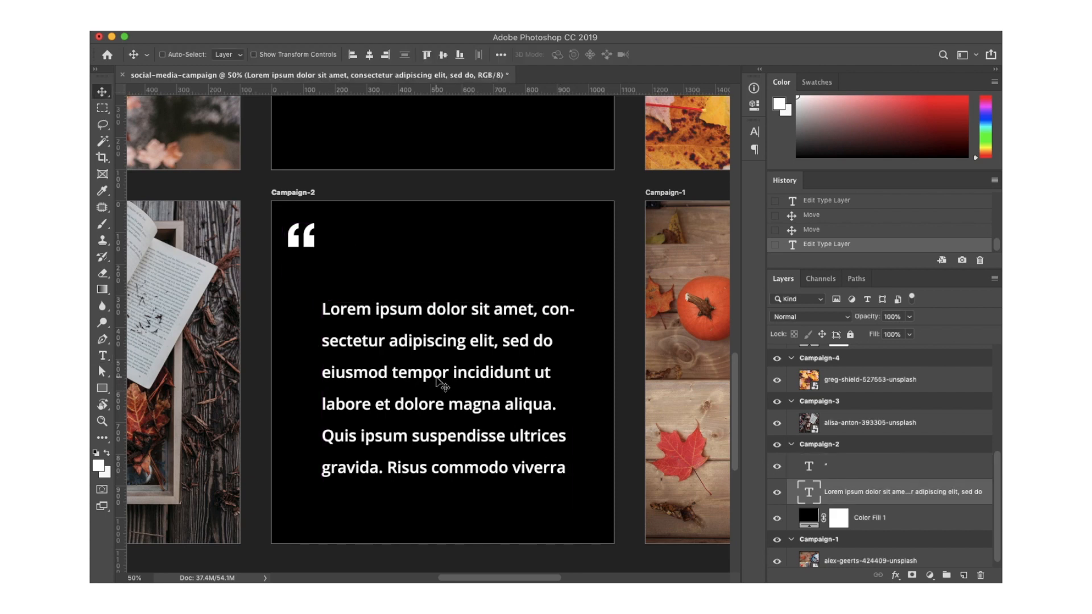
{"action": "key", "text": "Escape"}
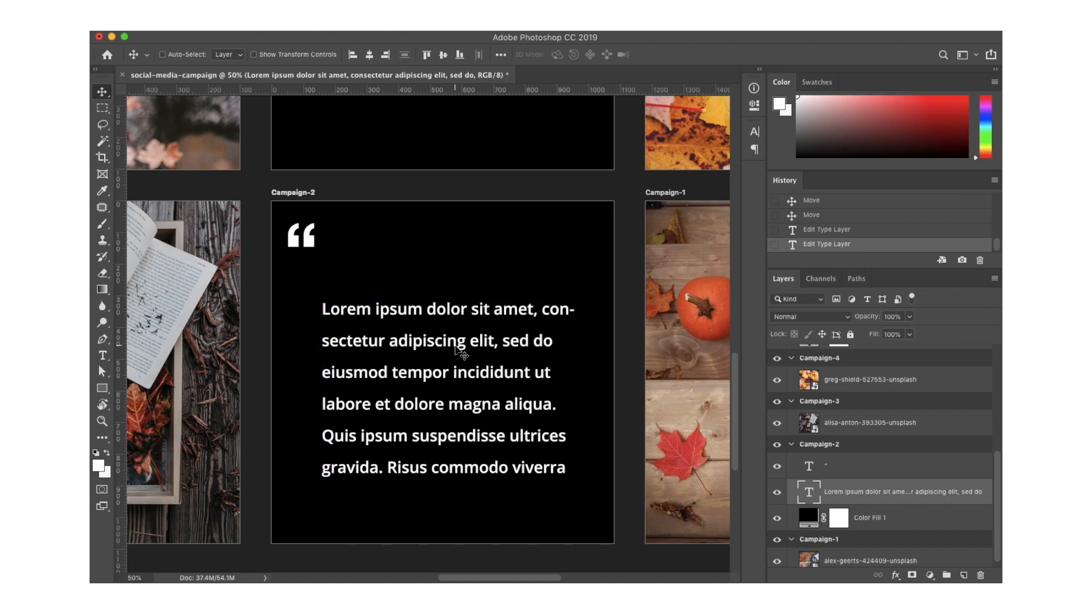
{"action": "left_click", "coordinate": [844, 475]}
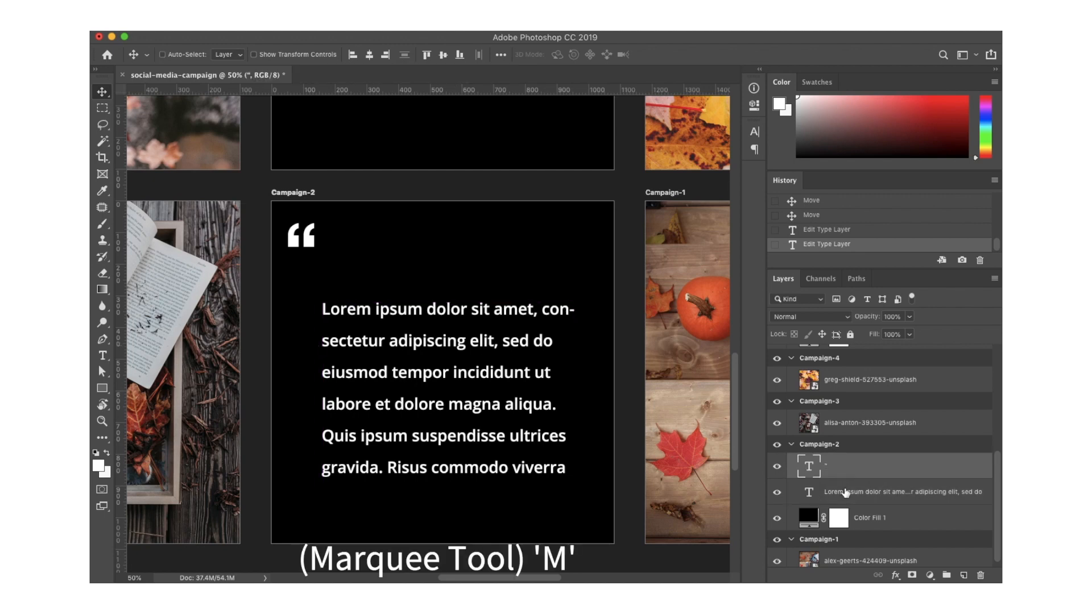
{"action": "left_click", "coordinate": [837, 501]}
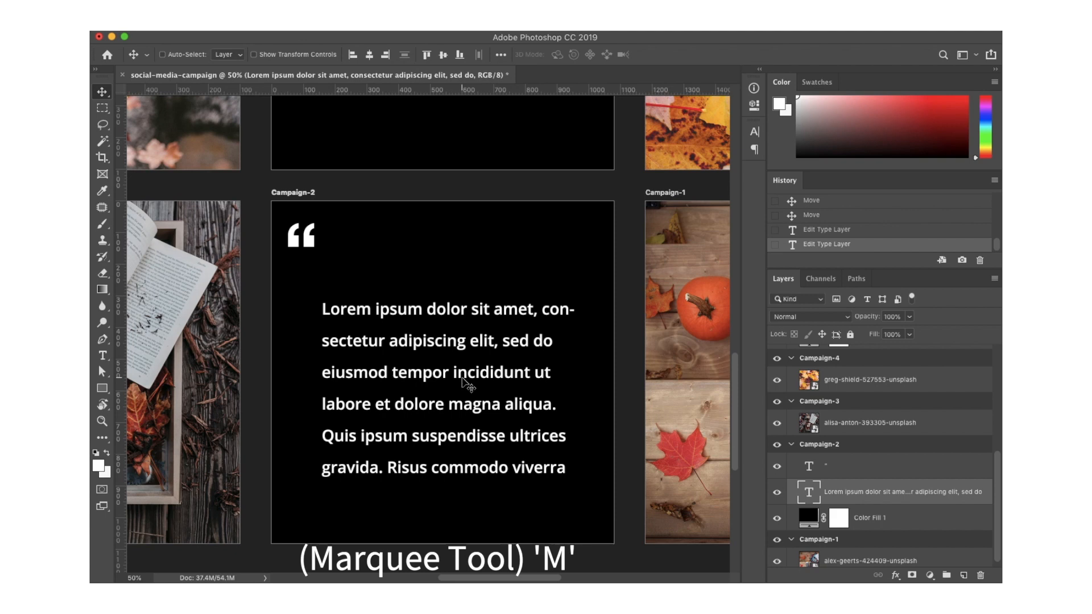
{"action": "key", "text": "shift+Up"}
{"action": "key", "text": "shift+Up"}
{"action": "key", "text": "shift+Up"}
{"action": "key", "text": "shift+Up"}
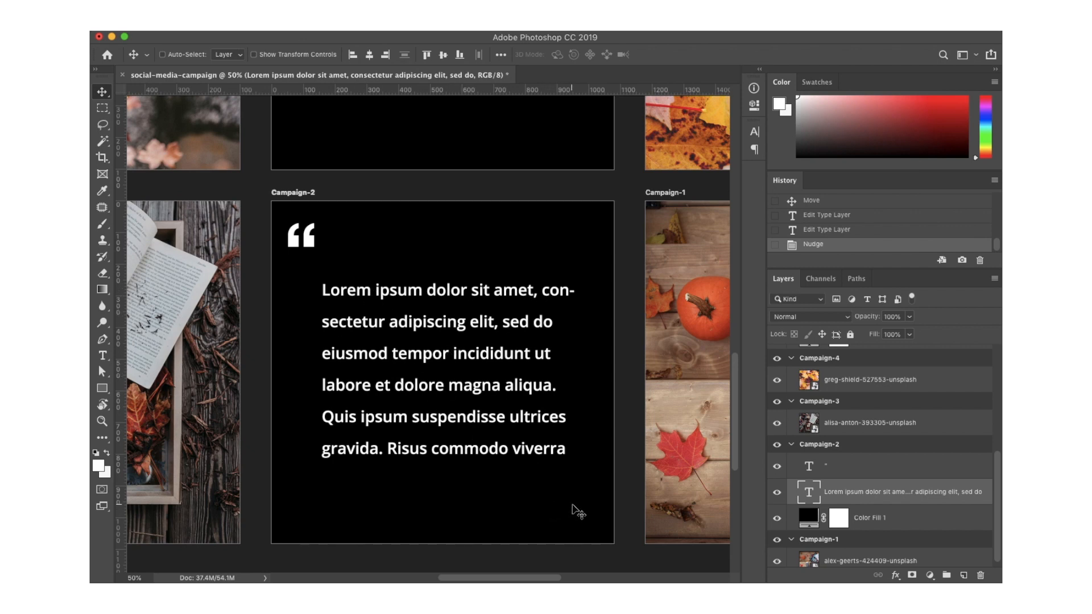
Add a closing quotation mark after the opening one in the same text layer and cut it to the clipboard.
{"action": "key", "text": "t"}
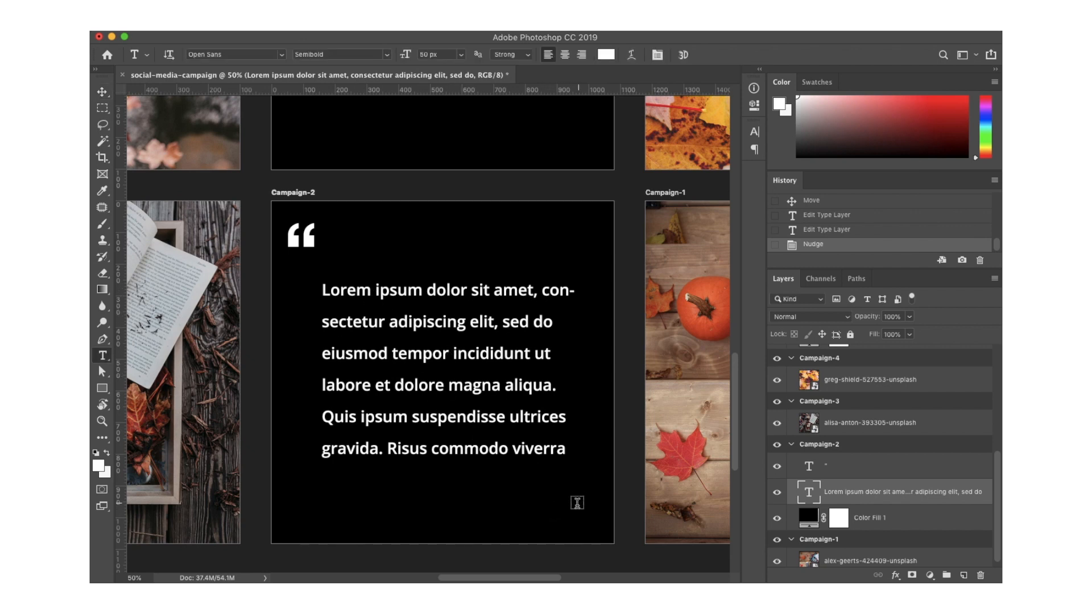
{"action": "left_click", "coordinate": [313, 242]}
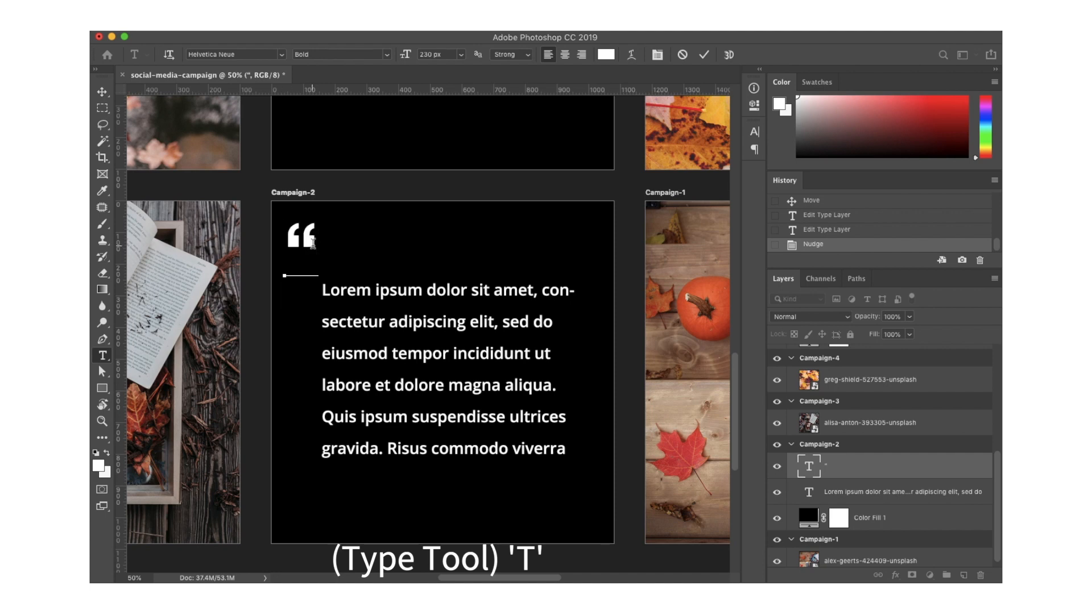
{"action": "type", "text": "”"}
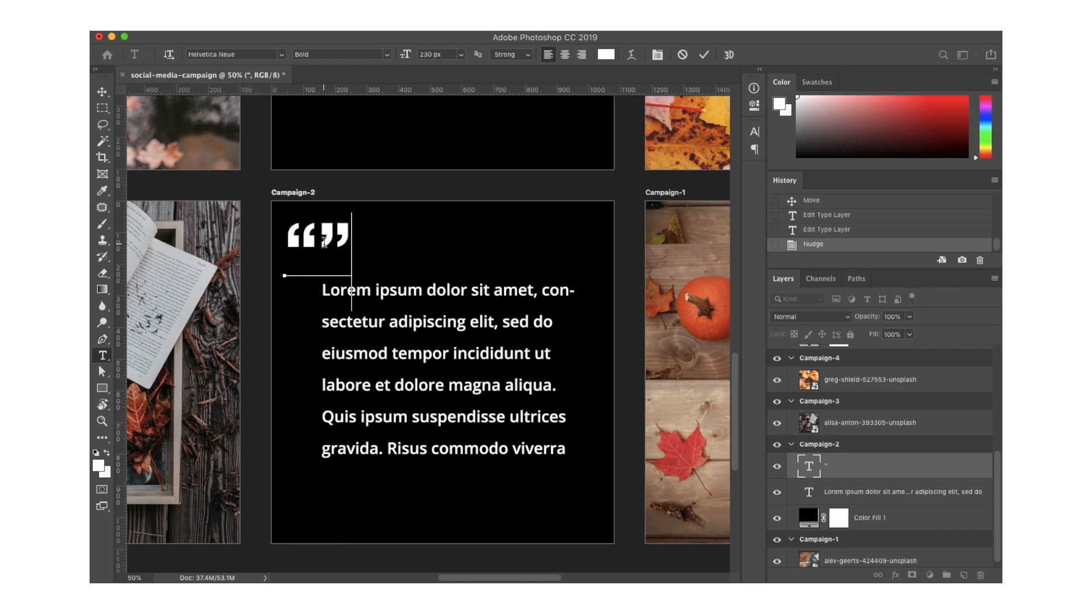
{"action": "key", "text": "shift+Left"}
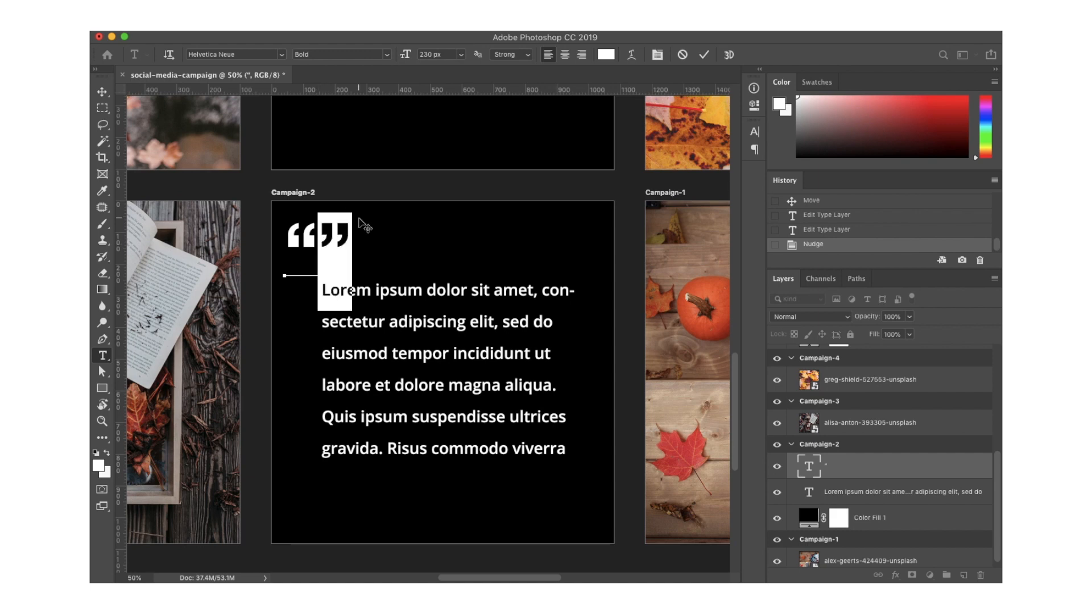
{"action": "key", "text": "super+x"}
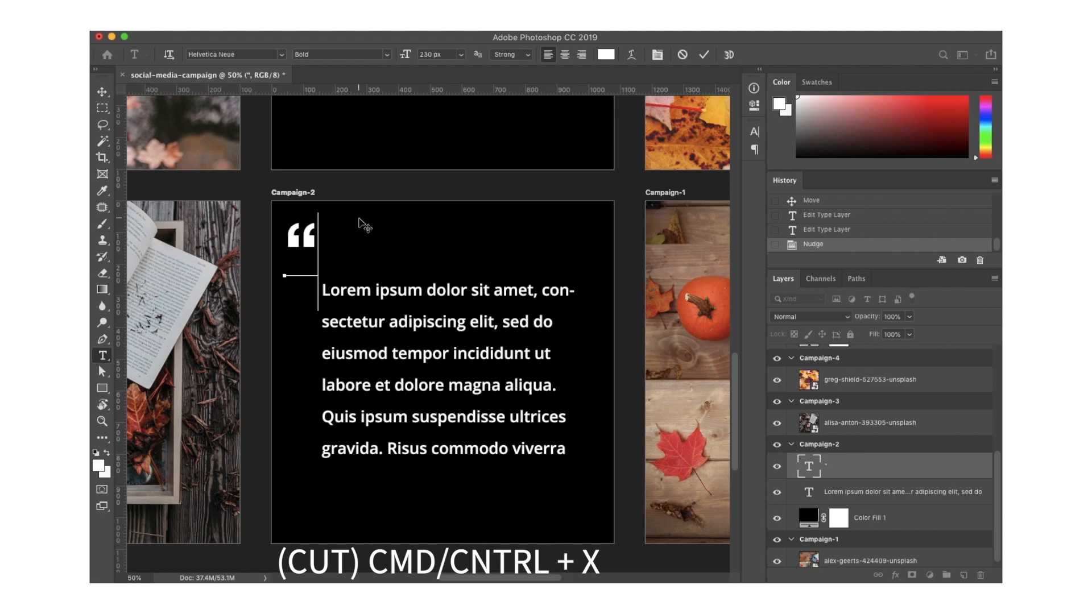
{"action": "key", "text": "super+Return"}
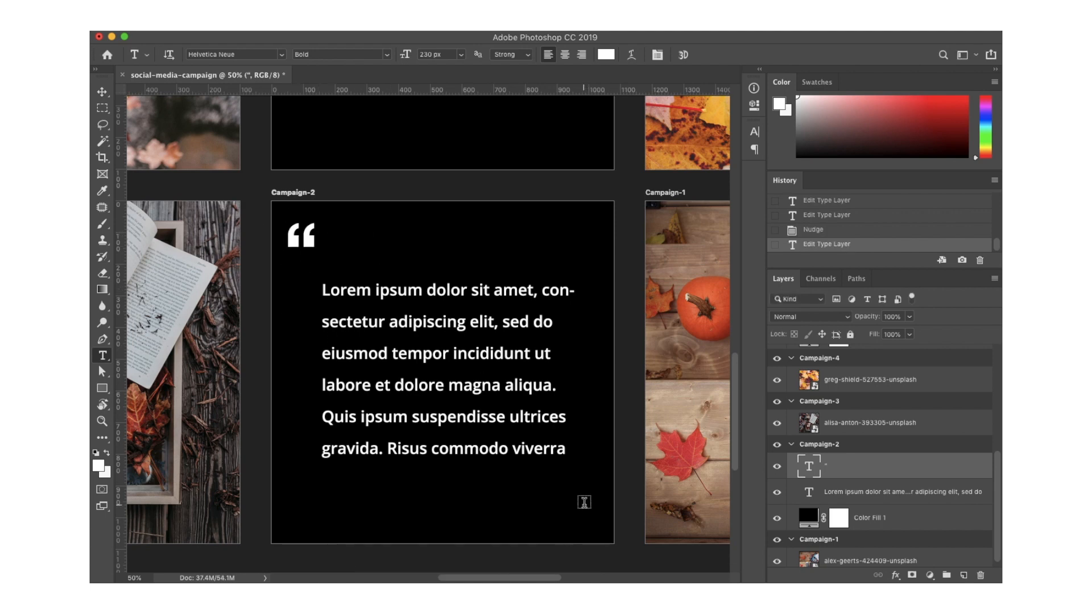
Paste the closing quotation mark as a separate text layer near the lower-right corner of the Campaign-2 artboard.
{"action": "left_click", "coordinate": [582, 510]}
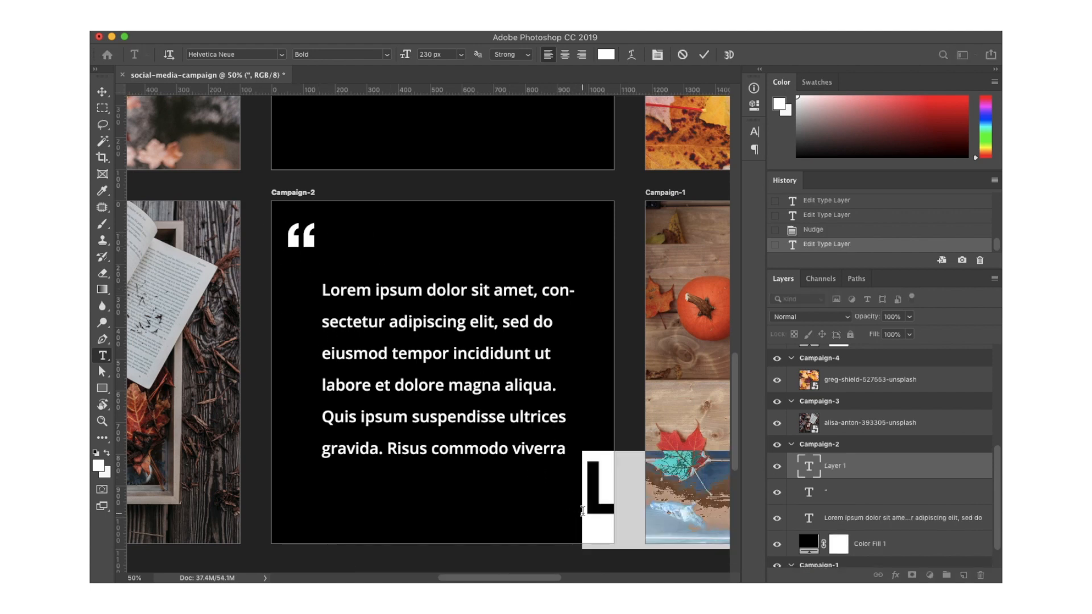
{"action": "key", "text": "super+v"}
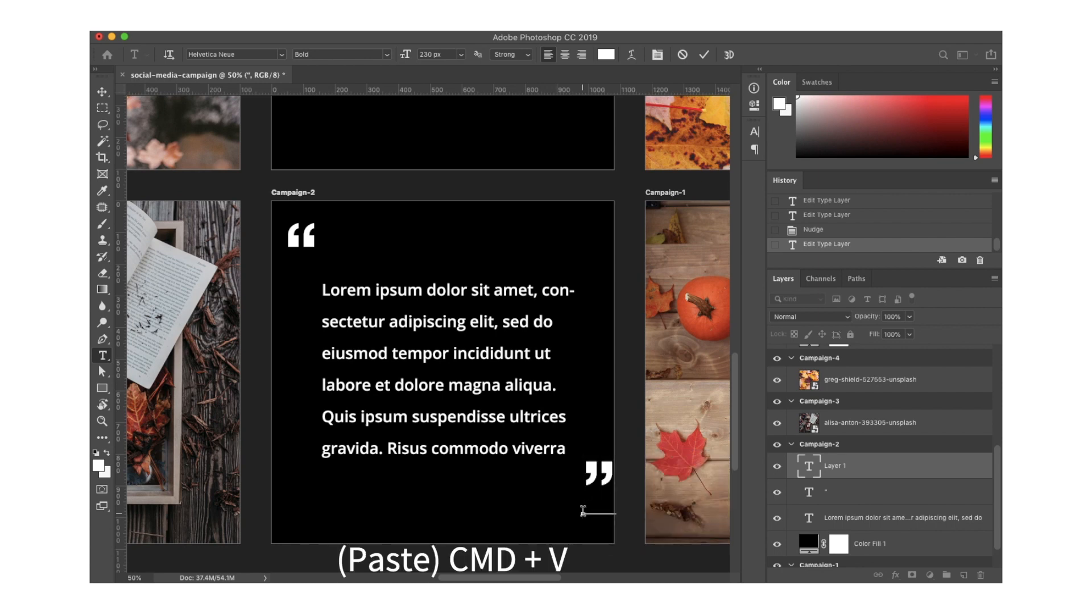
{"action": "key", "text": "super+Return"}
Nudge the closing quotation mark left and down so it sits below the end of the paragraph, inside the artboard's corner.
{"action": "key", "text": "shift+Left"}
{"action": "key", "text": "shift+Left"}
{"action": "key", "text": "shift+Left"}
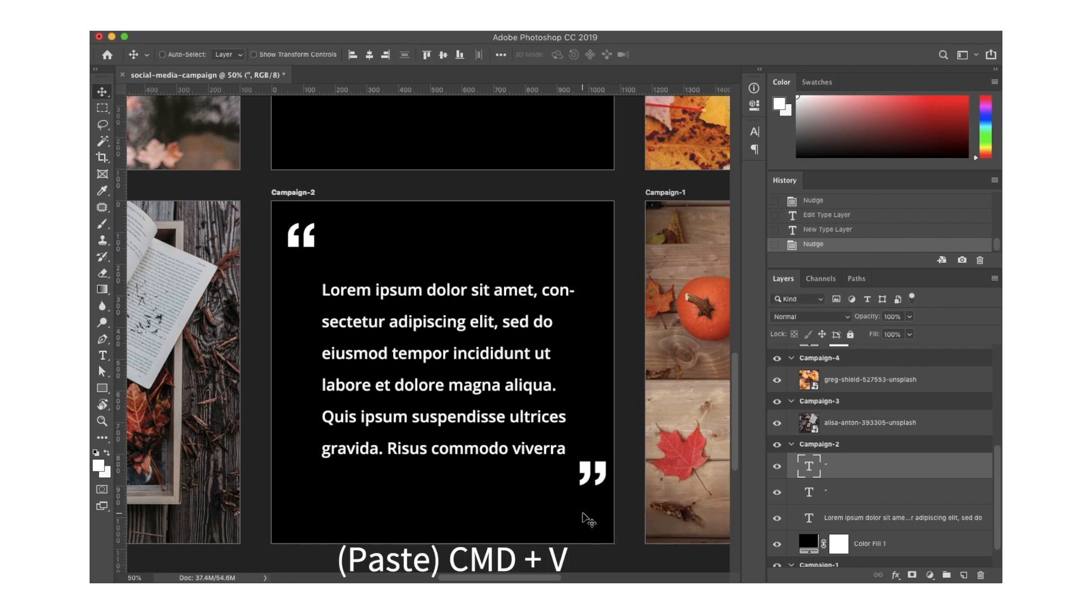
{"action": "key", "text": "shift+Down"}
{"action": "key", "text": "shift+Down"}
{"action": "key", "text": "shift+Down"}
{"action": "key", "text": "shift+Down"}
{"action": "key", "text": "shift+Down"}
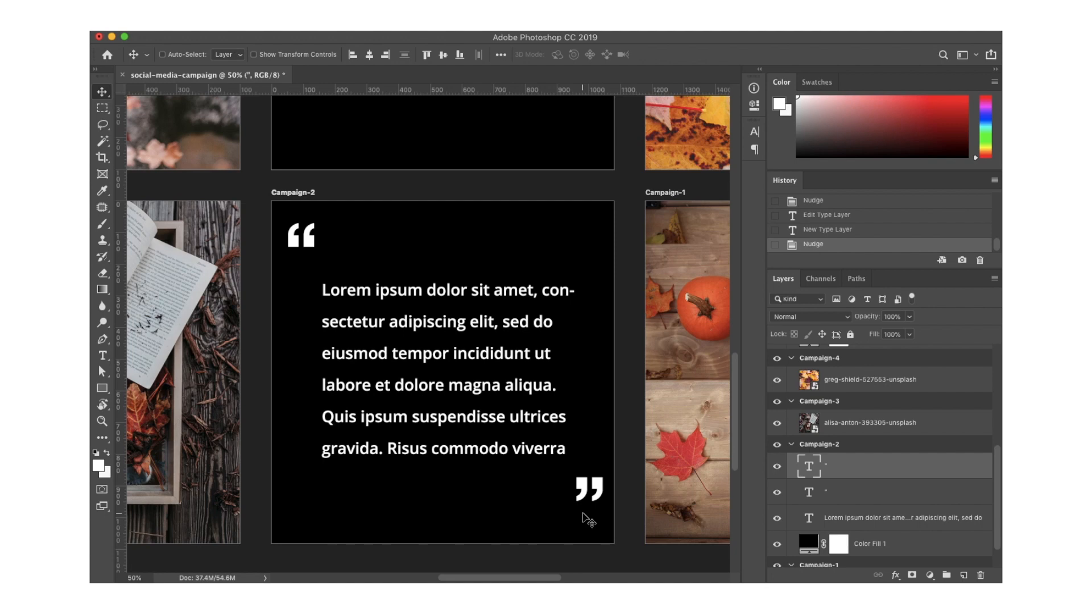
{"action": "key", "text": "shift+Down"}
{"action": "key", "text": "shift+Down"}
{"action": "key", "text": "shift+Down"}
{"action": "key", "text": "shift+Down"}
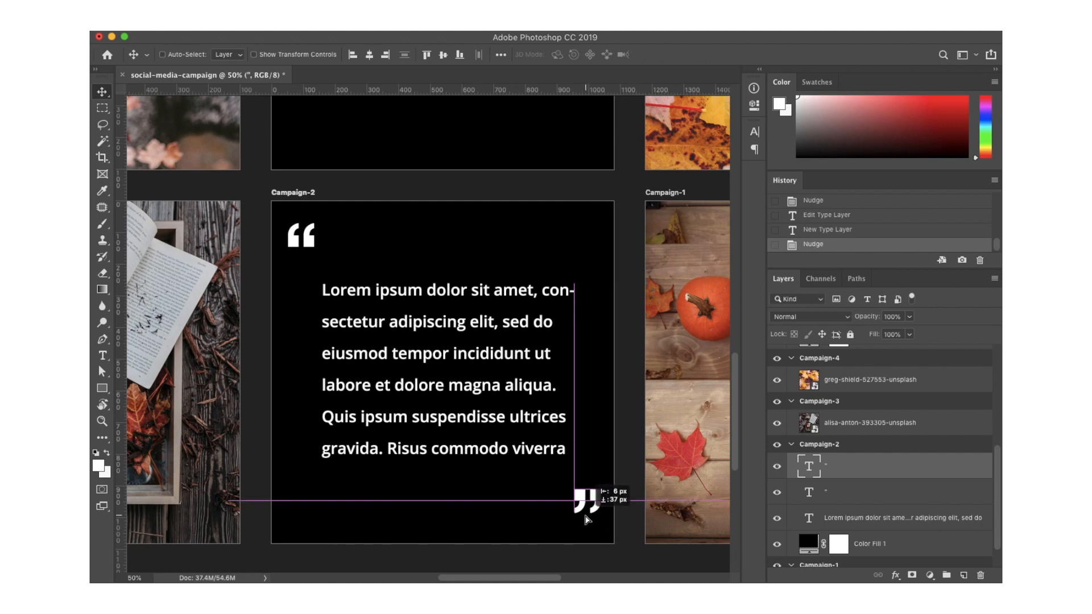
Change the font of the entire Lorem ipsum paragraph to Helvetica Neue Regular.
{"action": "key", "text": "t"}
{"action": "left_click", "coordinate": [498, 406]}
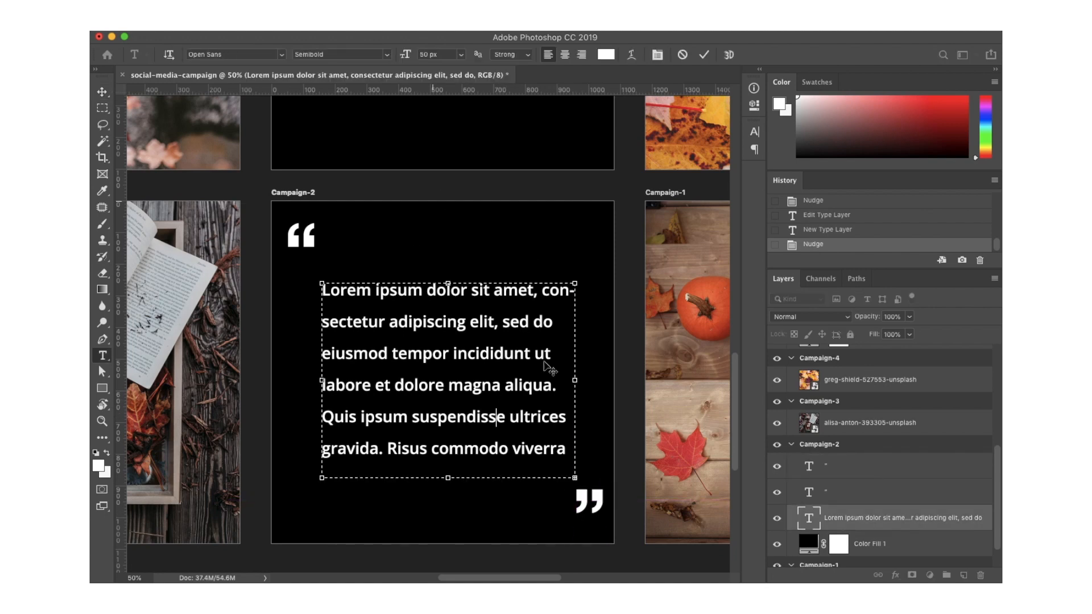
{"action": "key", "text": "super+a"}
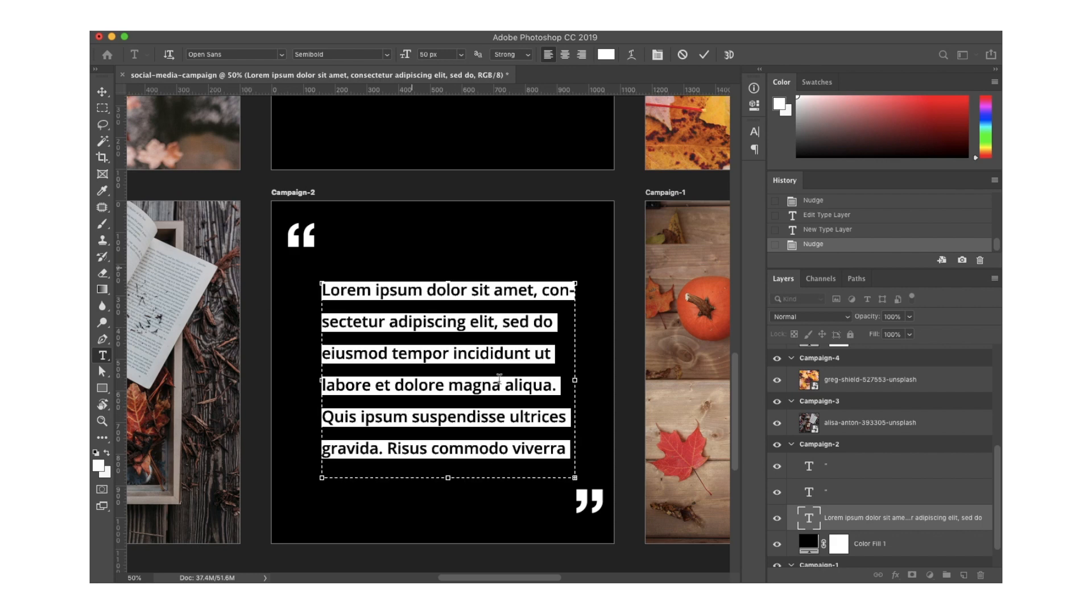
{"action": "left_click", "coordinate": [238, 54]}
{"action": "type", "text": "hel"}
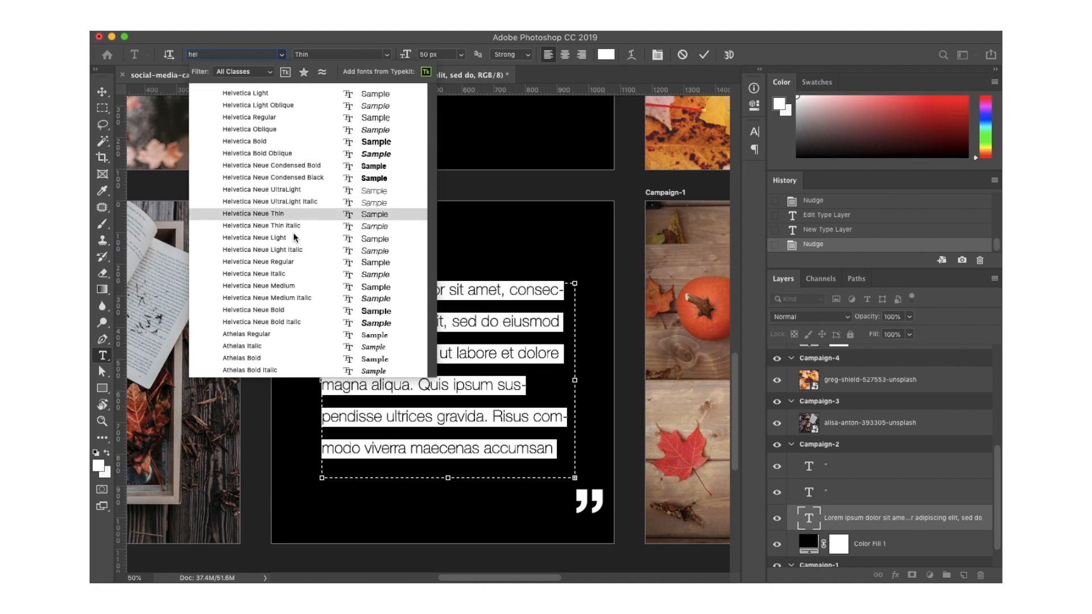
{"action": "left_click", "coordinate": [287, 262]}
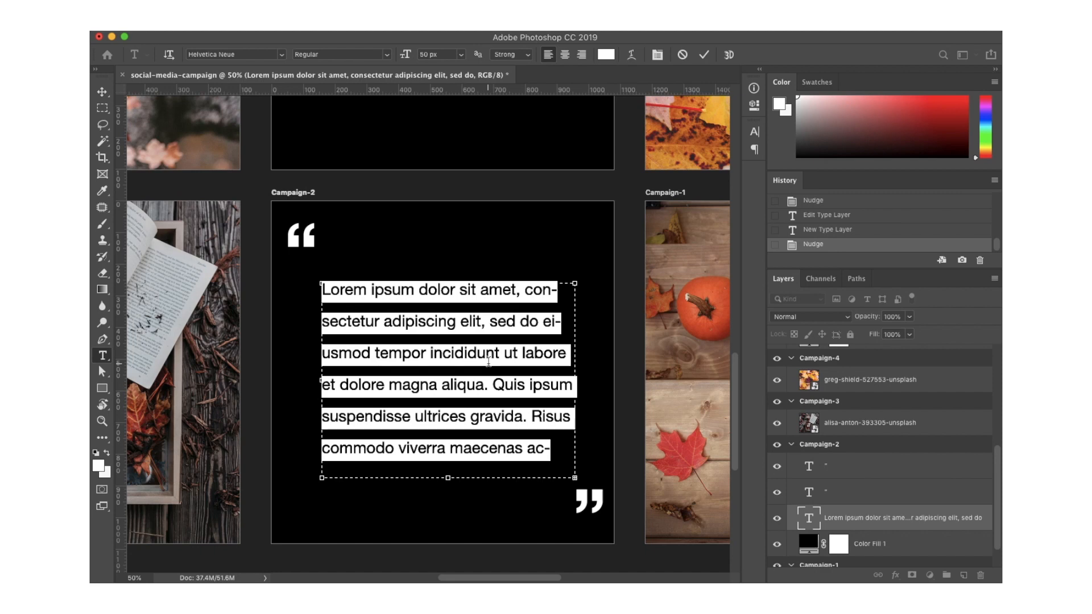
Replace the Lorem ipsum placeholder with "Quote text.".
{"action": "type", "text": "Quote"}
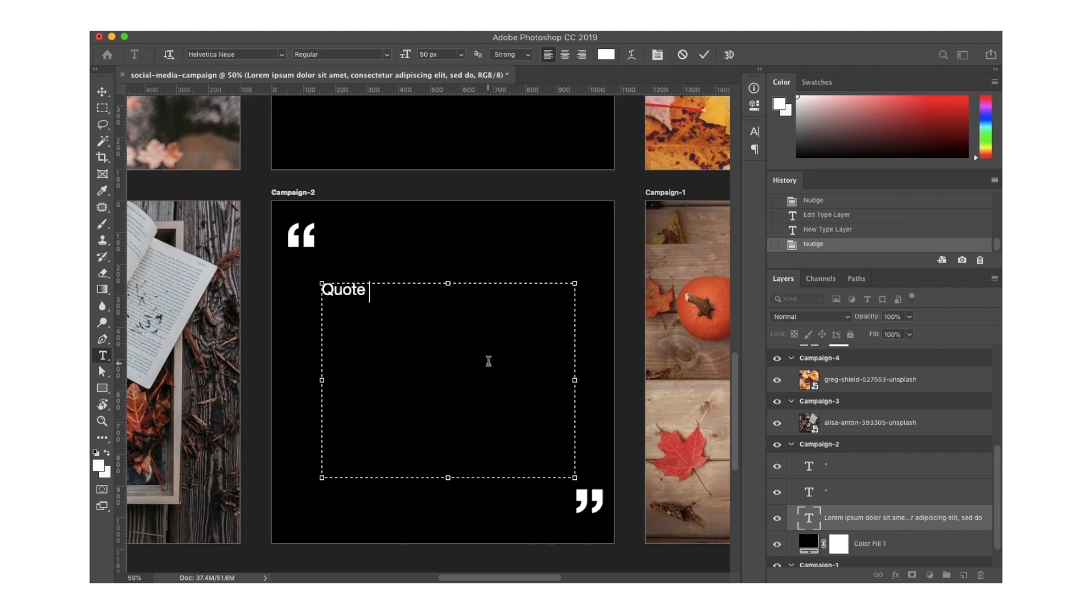
{"action": "type", "text": " text."}
Select all of the quote text on Campaign-2 and open its detailed character settings.
{"action": "key", "text": "super+a"}
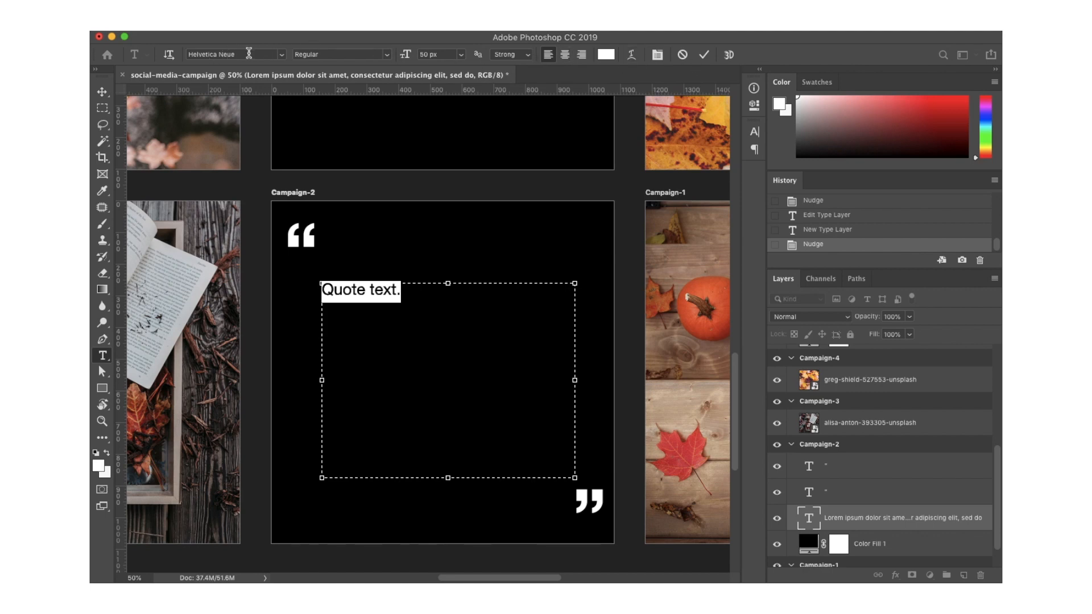
{"action": "left_click", "coordinate": [754, 132]}
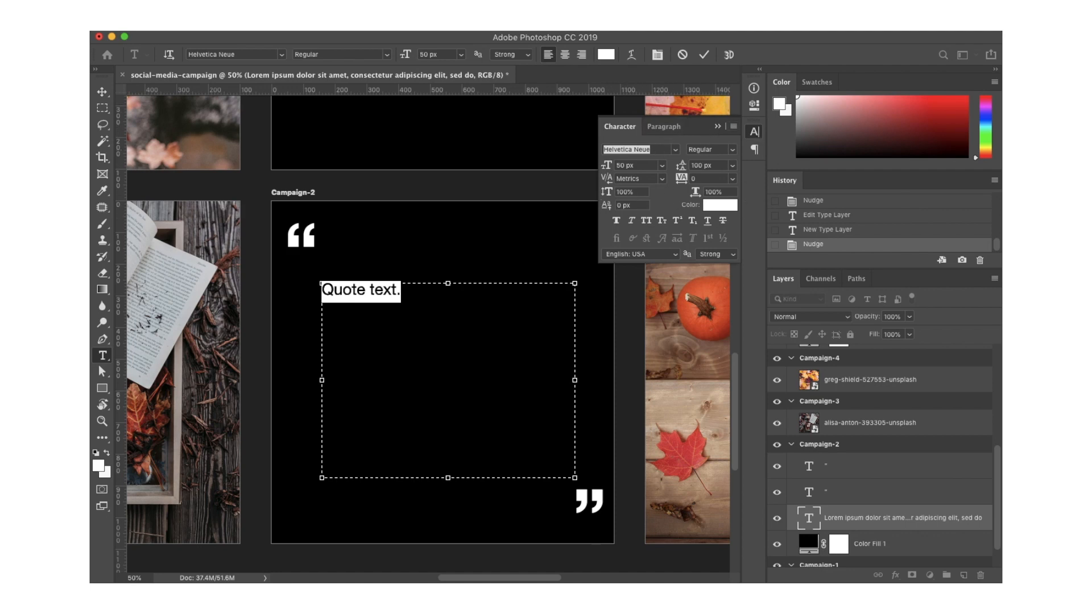
{"action": "left_click", "coordinate": [492, 30]}
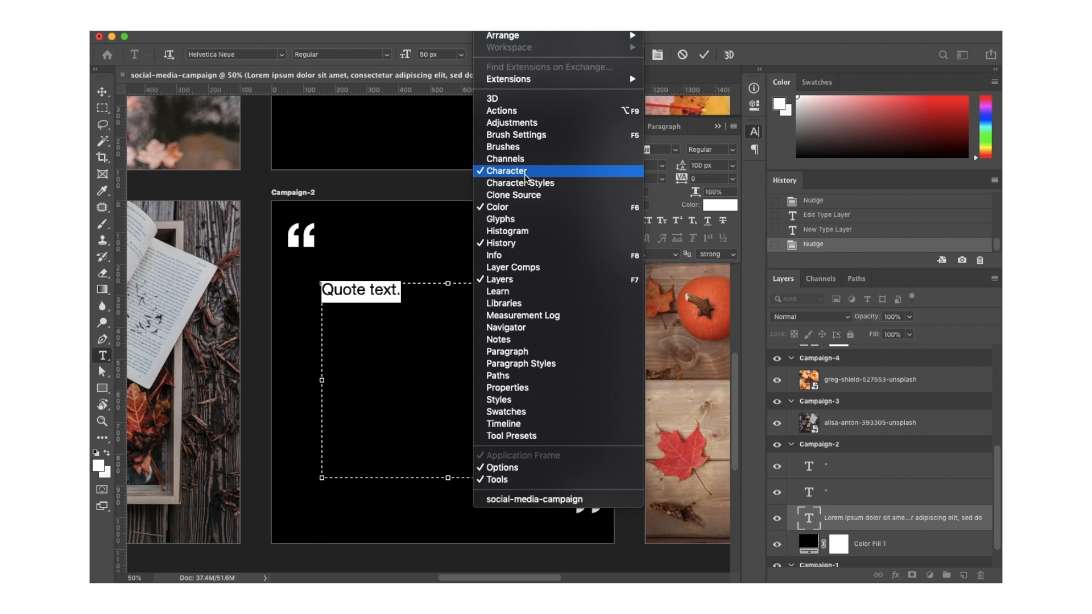
{"action": "left_click", "coordinate": [701, 133]}
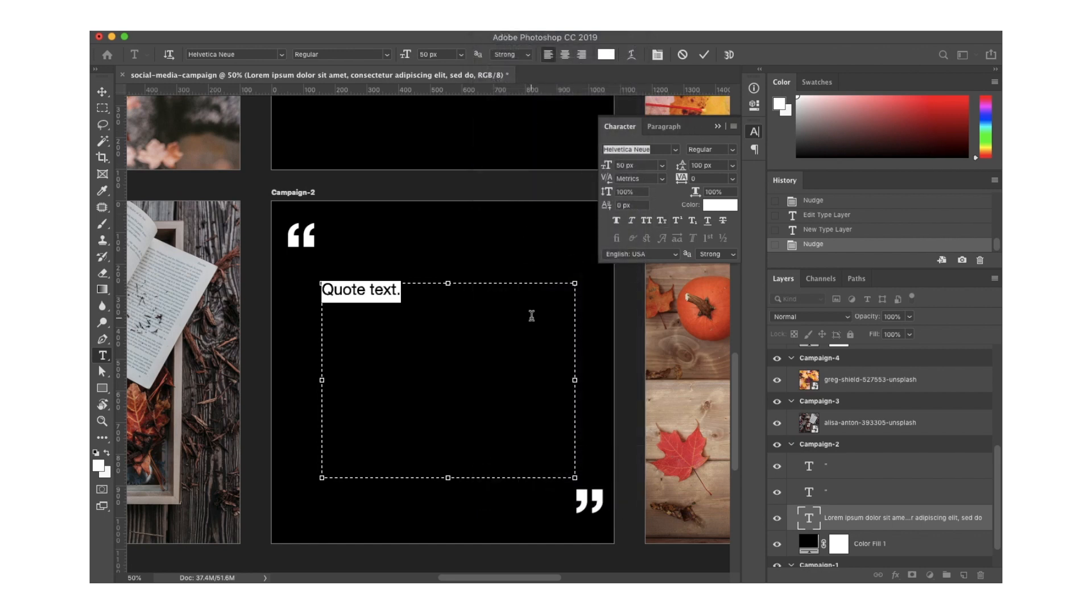
Add random filler letters after "Quote text." so the paragraph runs over three lines.
{"action": "left_click", "coordinate": [490, 297]}
{"action": "type", "text": "sjsadfldsajf"}
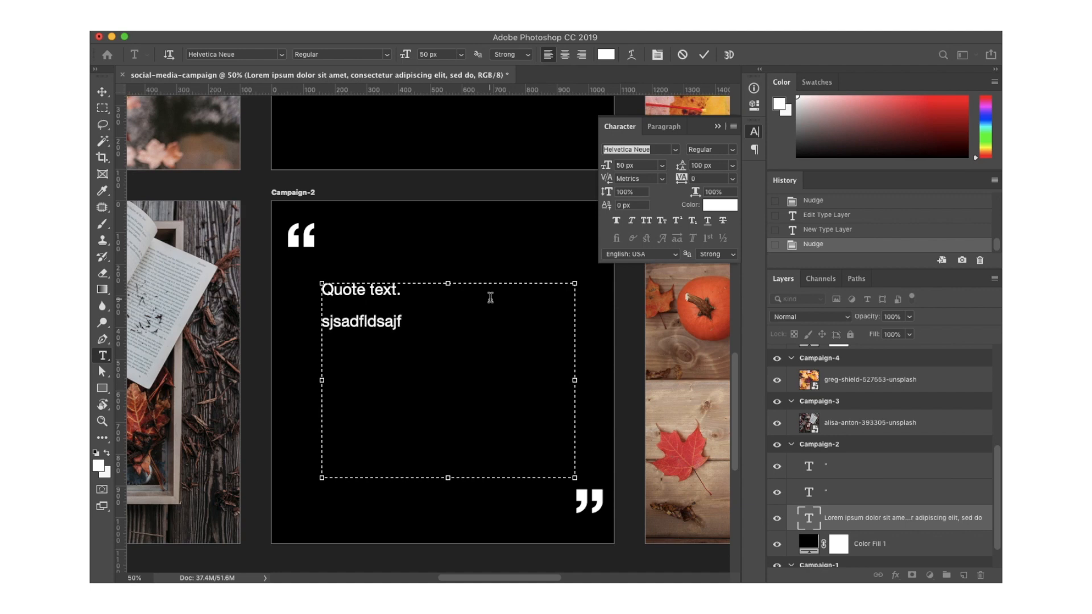
{"action": "type", "text": "sdfl ldsajfdslkj"}
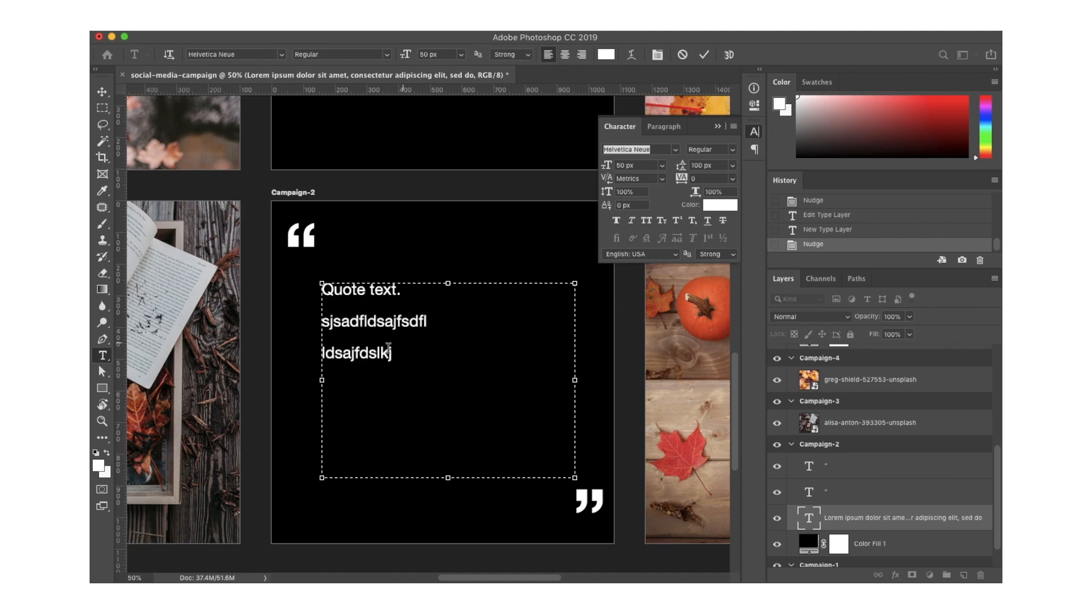
Set the leading of the whole three-line quote text to 60 px and commit the edit.
{"action": "key", "text": "super+a"}
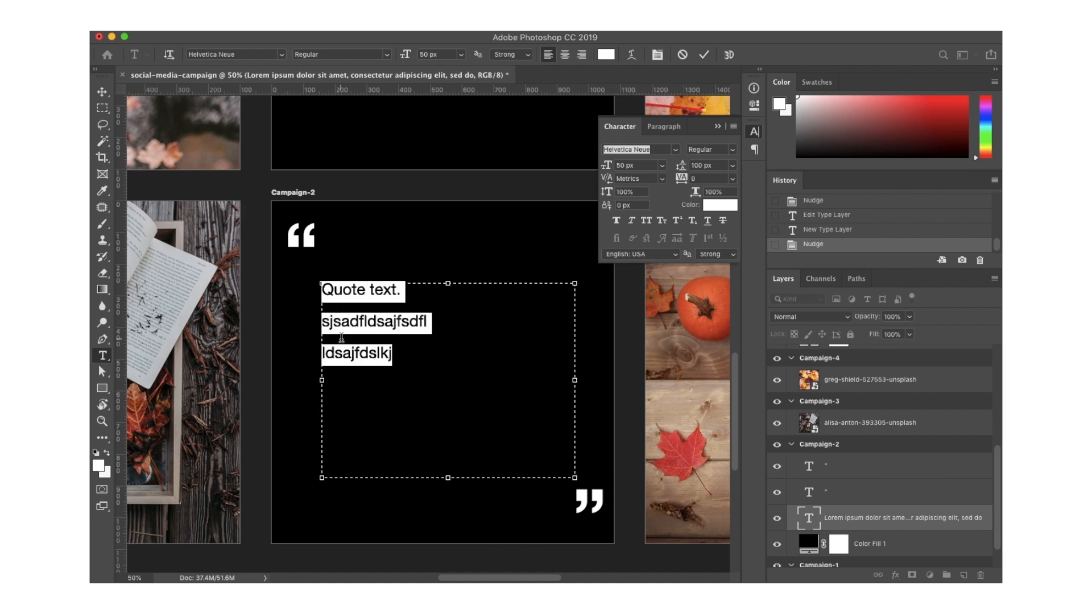
{"action": "left_click", "coordinate": [695, 167]}
{"action": "key", "text": "shift+Down"}
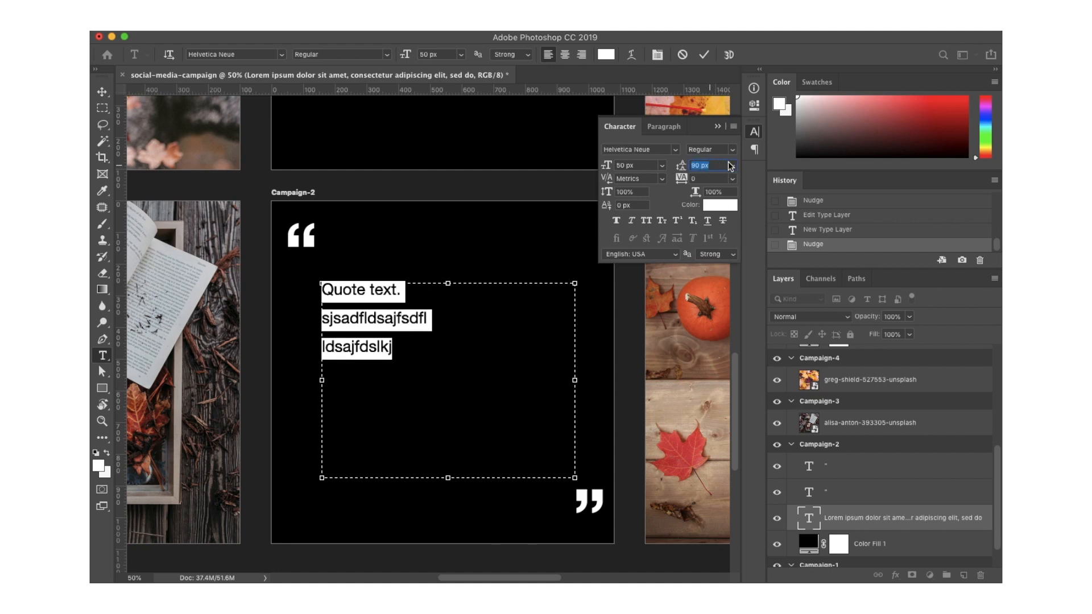
{"action": "key", "text": "shift+Down"}
{"action": "key", "text": "shift+Down"}
{"action": "key", "text": "shift+Down"}
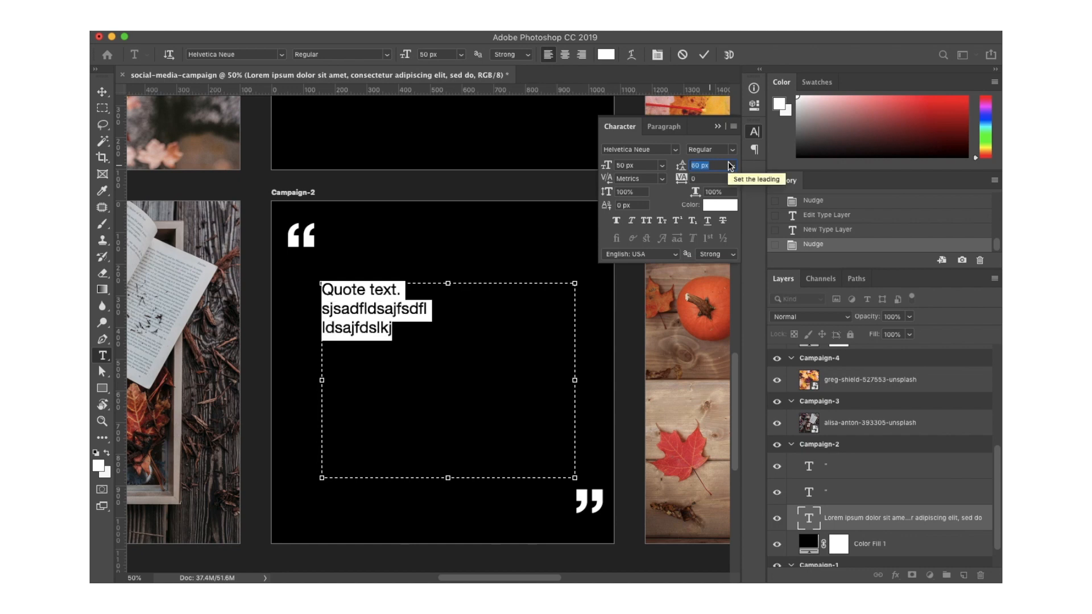
{"action": "left_click", "coordinate": [627, 169]}
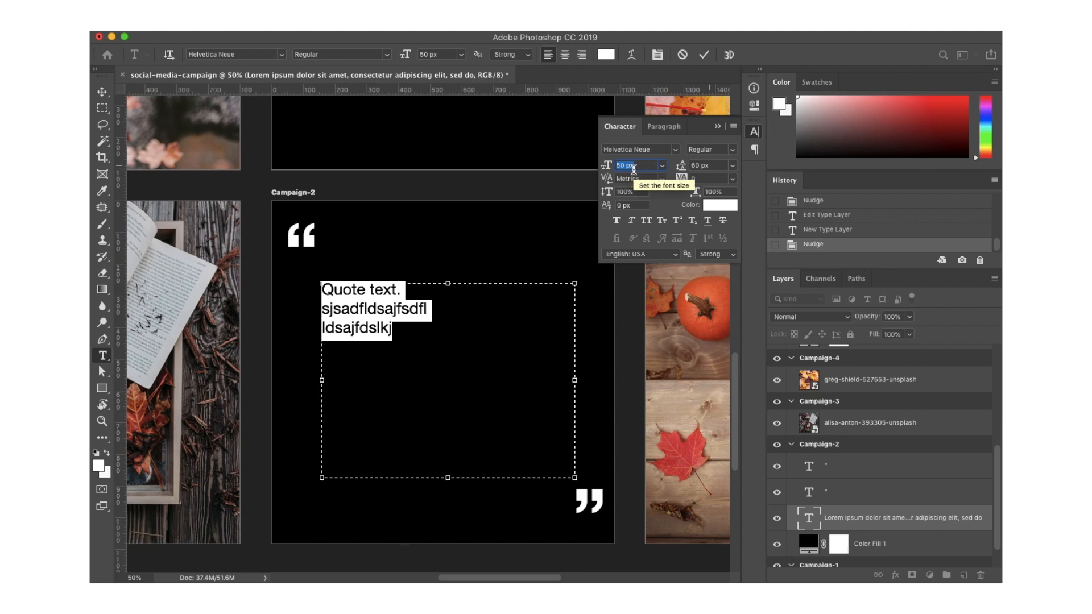
{"action": "left_click", "coordinate": [715, 165]}
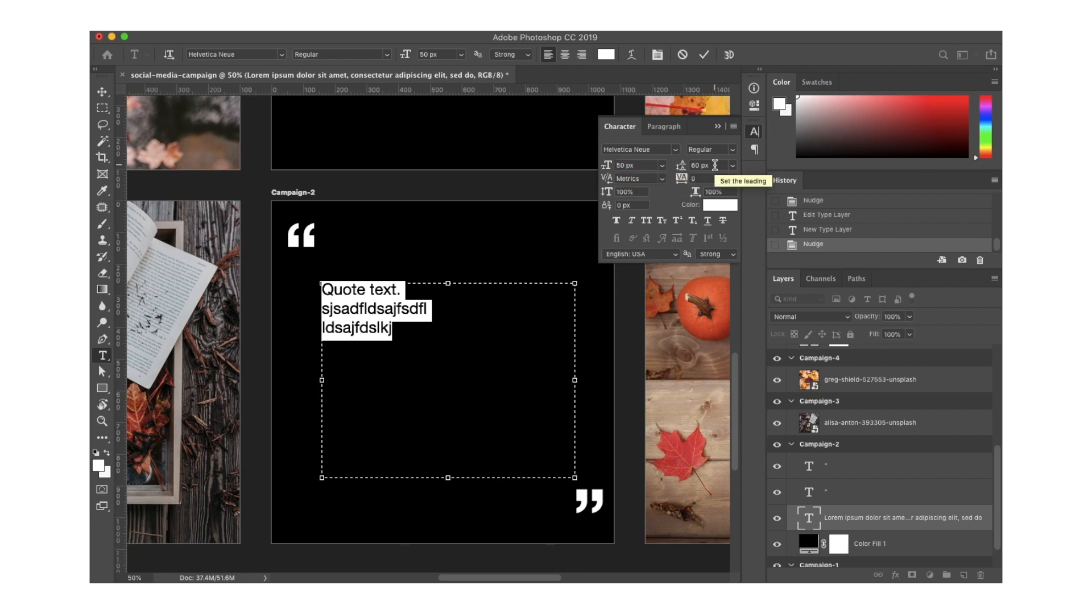
{"action": "key", "text": "Escape"}
{"action": "key", "text": "v"}
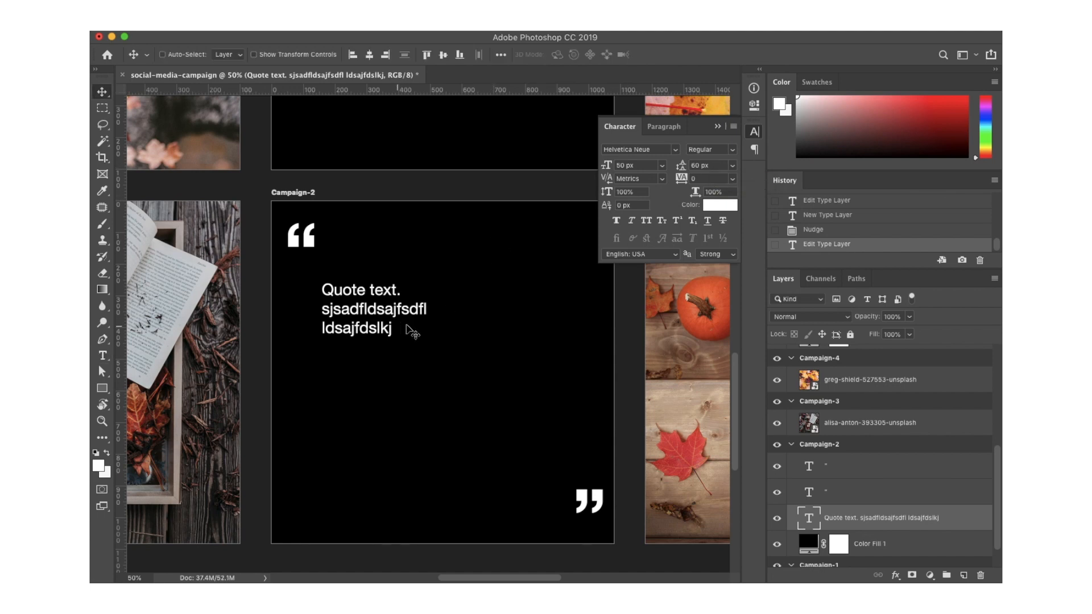
Set the leading of the entire quote text to 70 px and commit the edit.
{"action": "double_click", "coordinate": [399, 316]}
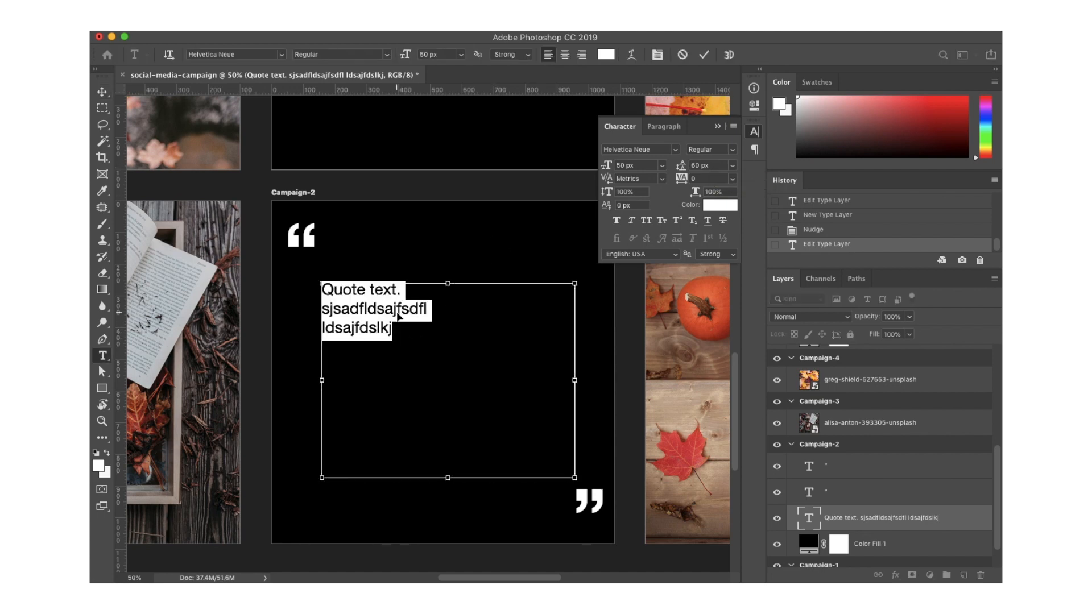
{"action": "key", "text": "shift+Up"}
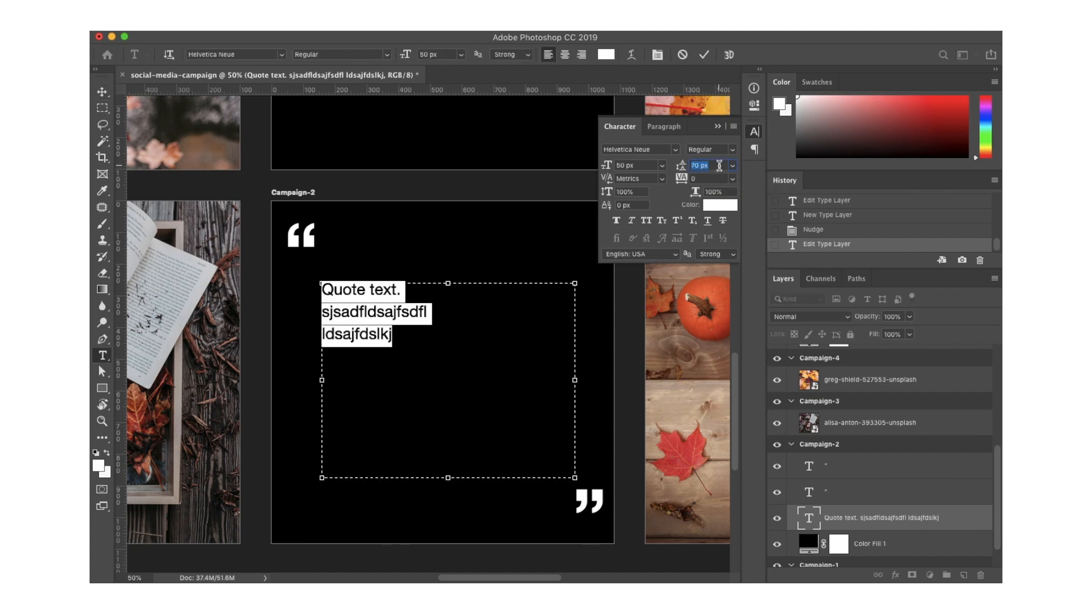
{"action": "key", "text": "Return"}
{"action": "key", "text": "Escape"}
{"action": "key", "text": "v"}
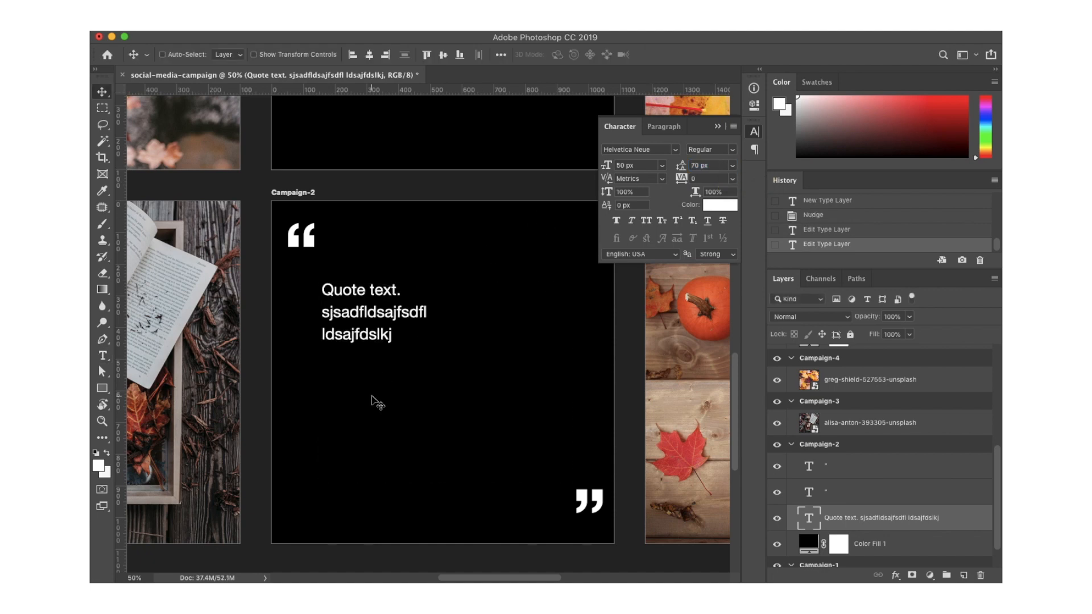
Switch to Google Chrome and search the web for "fall quotes" in a new tab.
{"action": "left_click", "coordinate": [260, 564]}
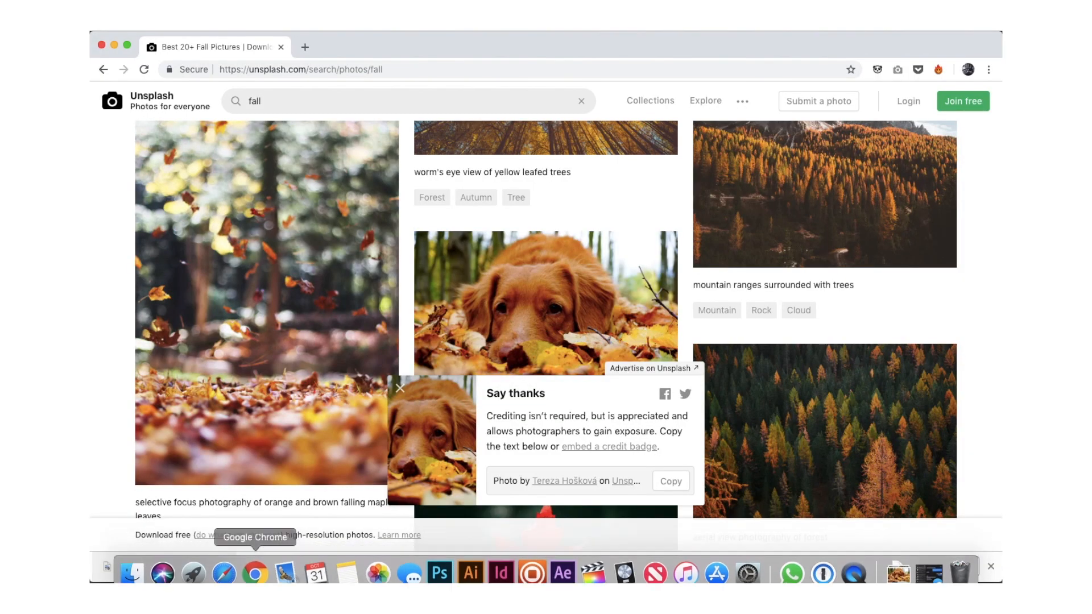
{"action": "left_click", "coordinate": [299, 43]}
{"action": "type", "text": "fall quotes"}
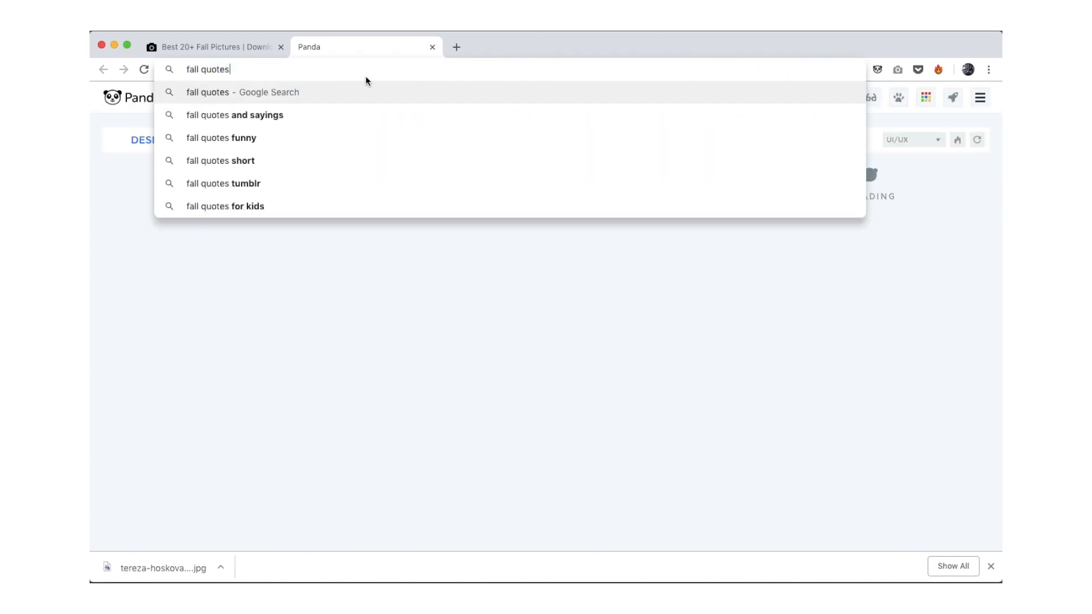
{"action": "key", "text": "Return"}
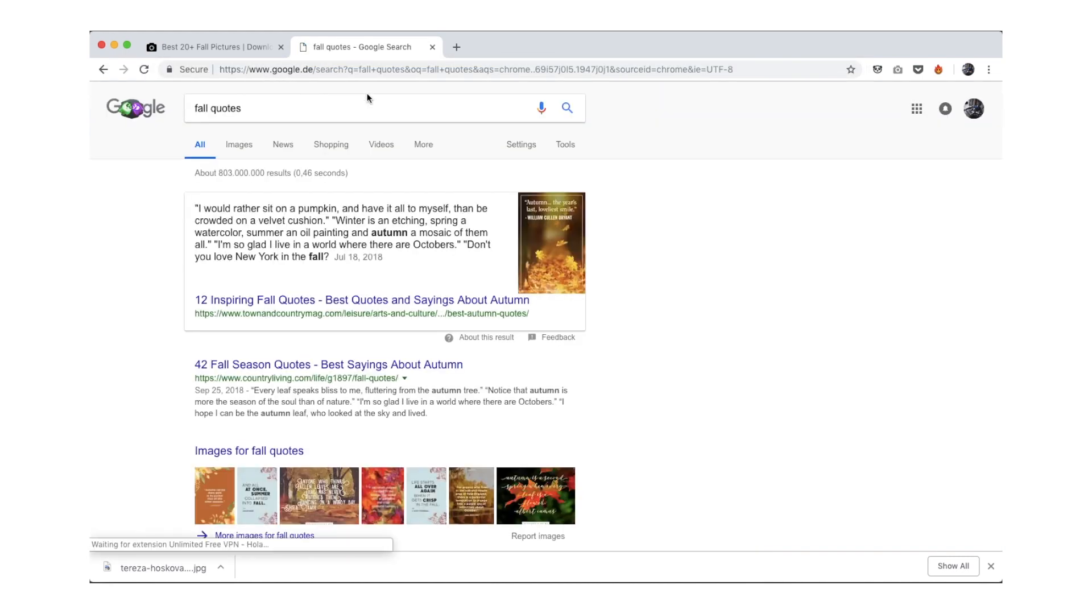
Open the Goodreads autumn quotes result and select the Albert Camus quote together with its attribution for copying.
{"action": "scroll", "coordinate": [453, 224], "scroll_direction": "down", "scroll_amount": 2}
{"action": "scroll", "coordinate": [453, 224], "scroll_direction": "down", "scroll_amount": 3}
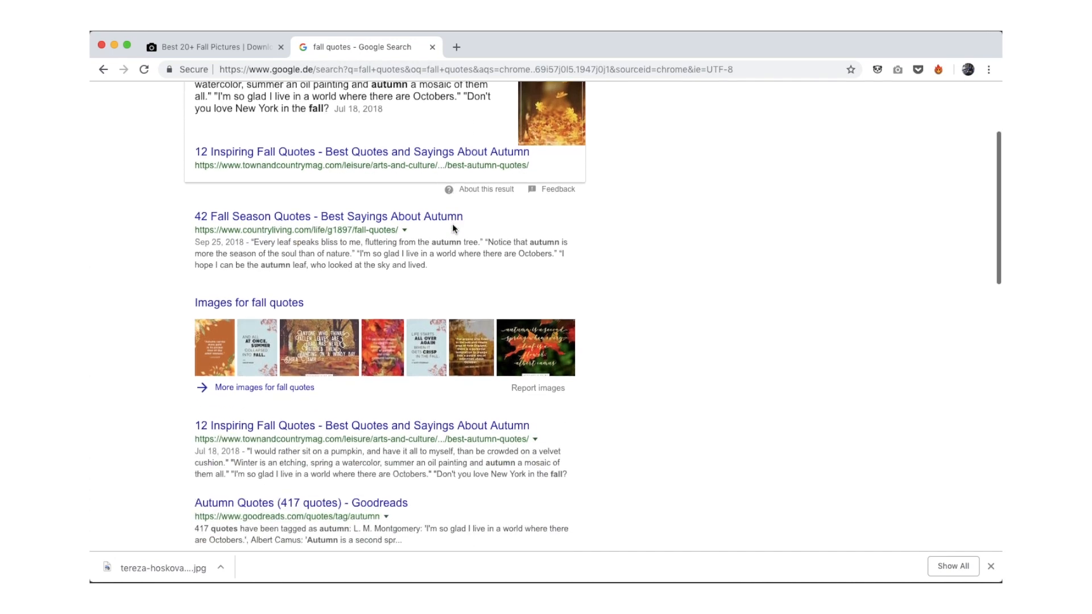
{"action": "scroll", "coordinate": [453, 225], "scroll_direction": "down", "scroll_amount": 4}
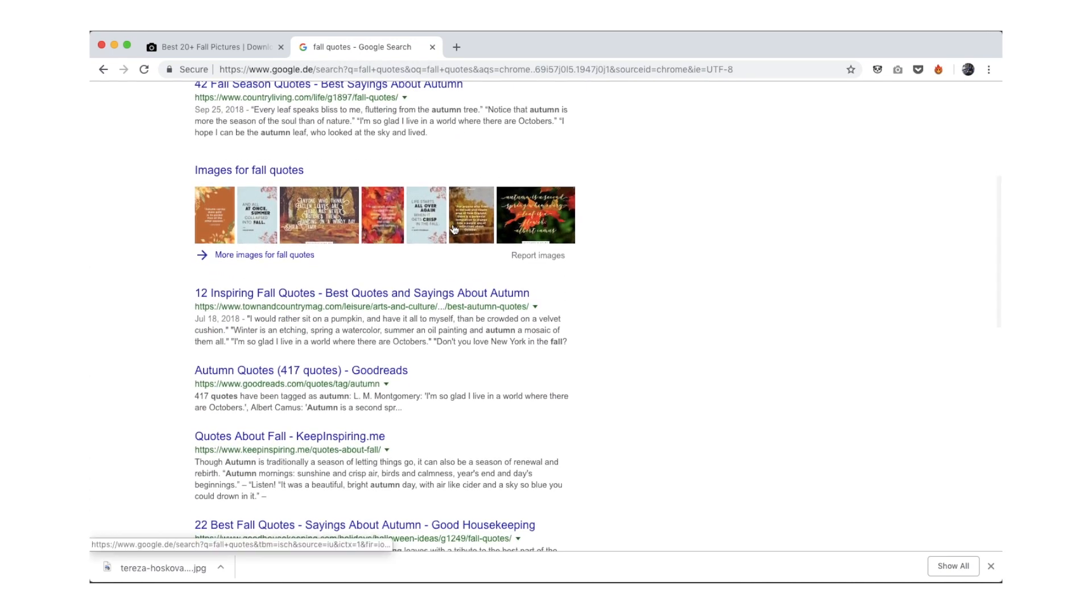
{"action": "left_click", "coordinate": [384, 373]}
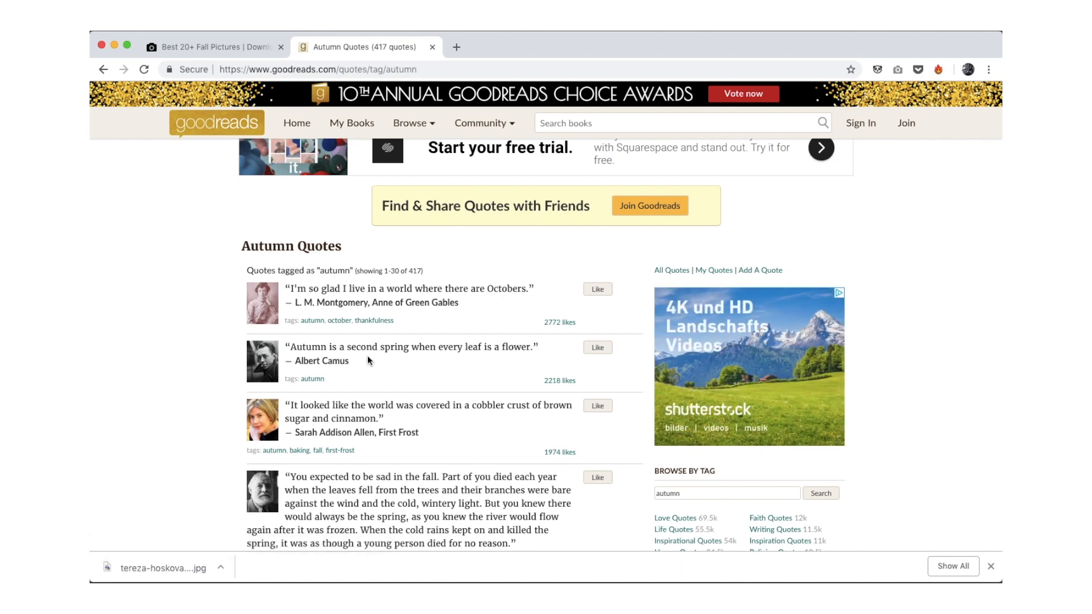
{"action": "left_click_drag", "start_coordinate": [367, 359], "coordinate": [288, 347]}
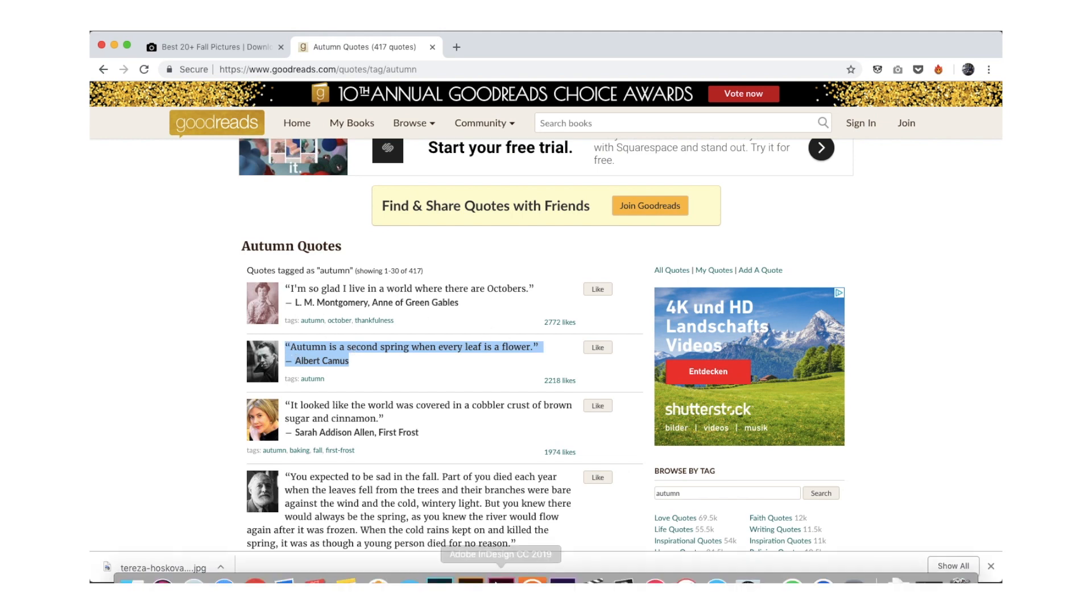
Switch back to Photoshop and replace the filler text with “Autumn is a second spring when every leaf is a flower.” — Albert Camus.
{"action": "left_click", "coordinate": [439, 563]}
{"action": "double_click", "coordinate": [380, 286]}
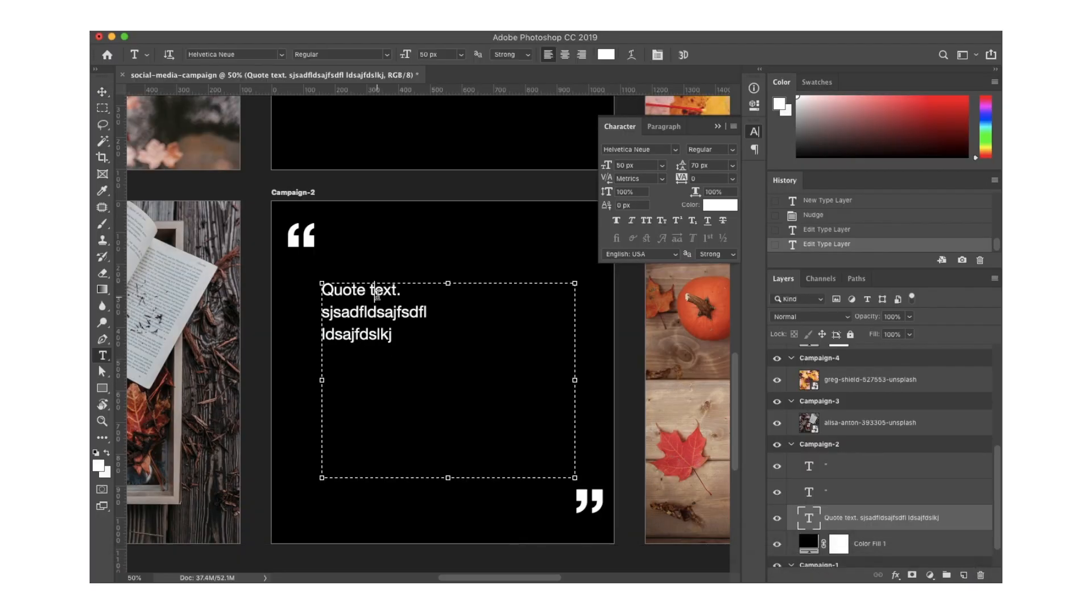
{"action": "left_click_drag", "start_coordinate": [401, 336], "coordinate": [299, 279]}
{"action": "type", "text": "\"Autumn is a second spring when every leaf is a flower.\" — Albert Camus"}
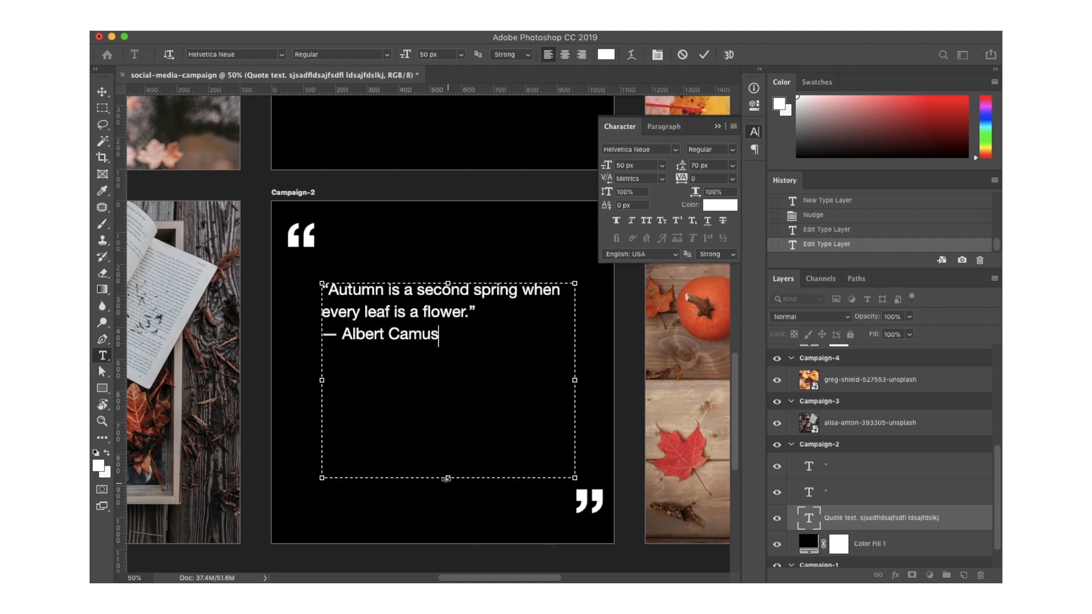
Insert a blank line above the Albert Camus attribution and place the shortened text block around the artboard's vertical middle.
{"action": "left_click_drag", "start_coordinate": [448, 478], "coordinate": [480, 404]}
{"action": "key", "text": "Return"}
{"action": "key", "text": "Escape"}
{"action": "key", "text": "v"}
{"action": "key", "text": "super+minus"}
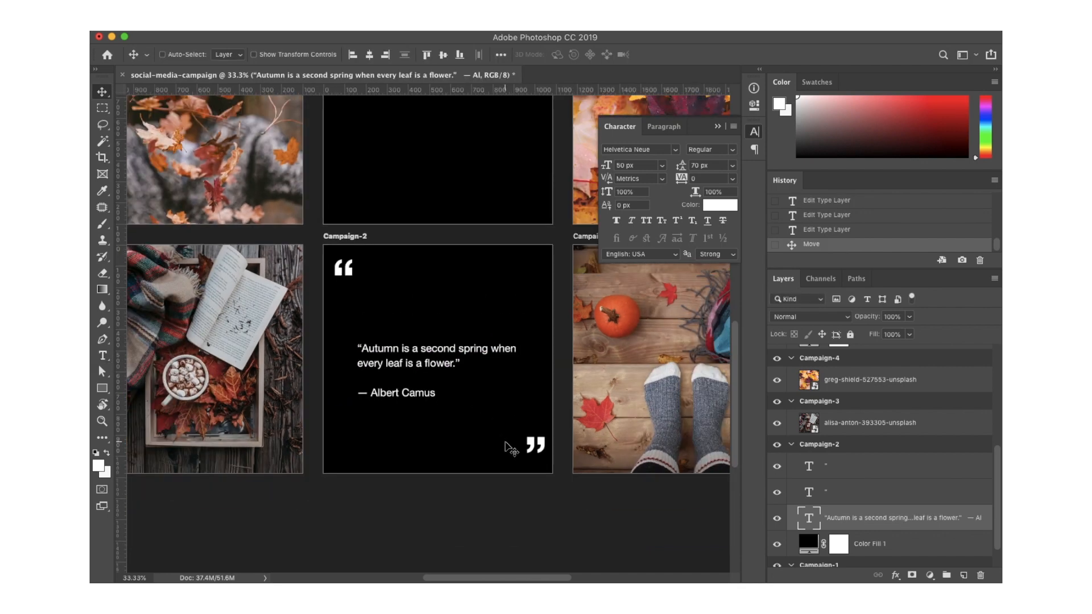
Move the opening quotation mark directly above the quote and the closing mark up beside the attribution.
{"action": "left_click", "coordinate": [351, 274], "text": "super"}
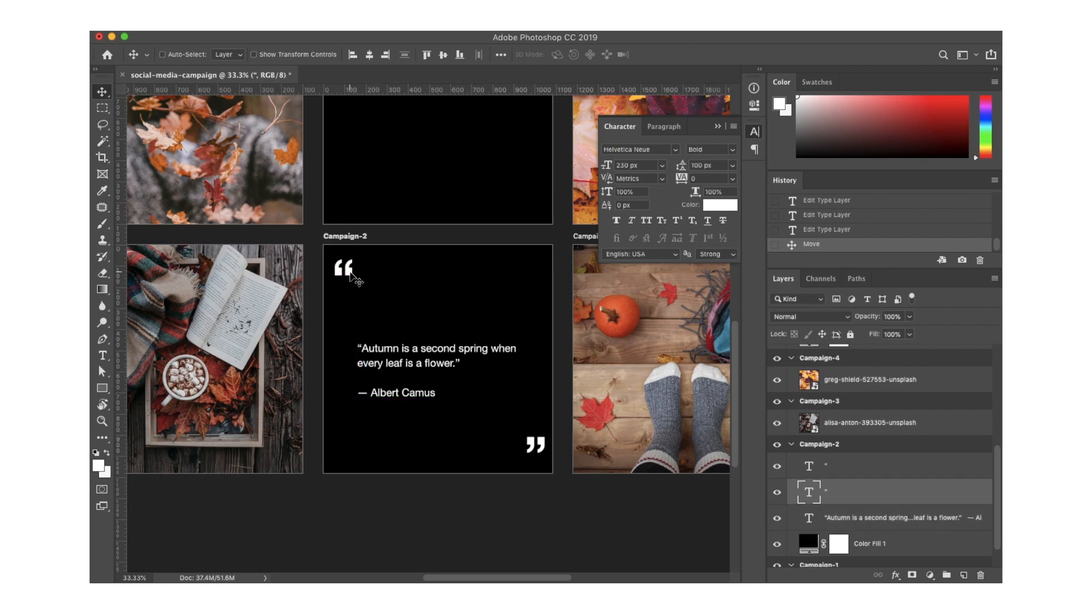
{"action": "left_click_drag", "start_coordinate": [351, 274], "coordinate": [371, 337]}
{"action": "left_click", "coordinate": [535, 441], "text": "super"}
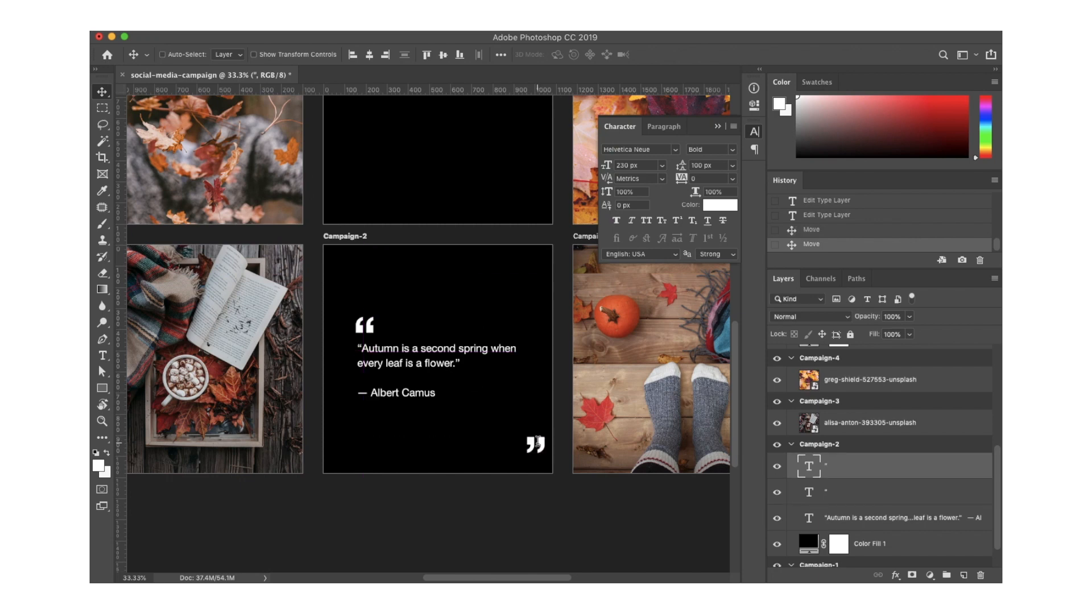
{"action": "double_click", "coordinate": [535, 441]}
{"action": "left_click", "coordinate": [522, 411]}
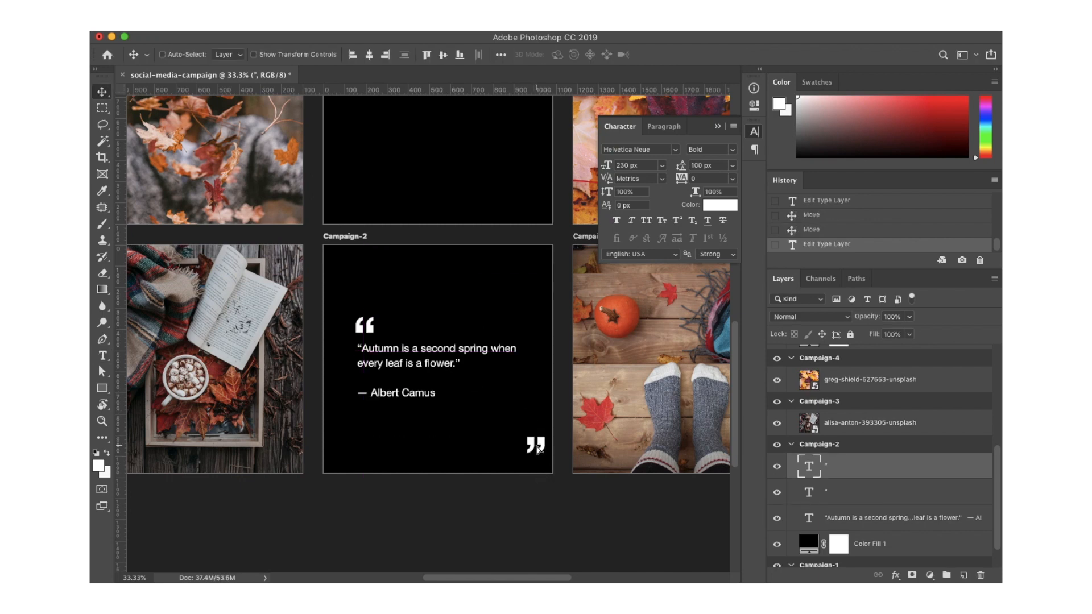
{"action": "left_click_drag", "start_coordinate": [539, 450], "coordinate": [522, 416]}
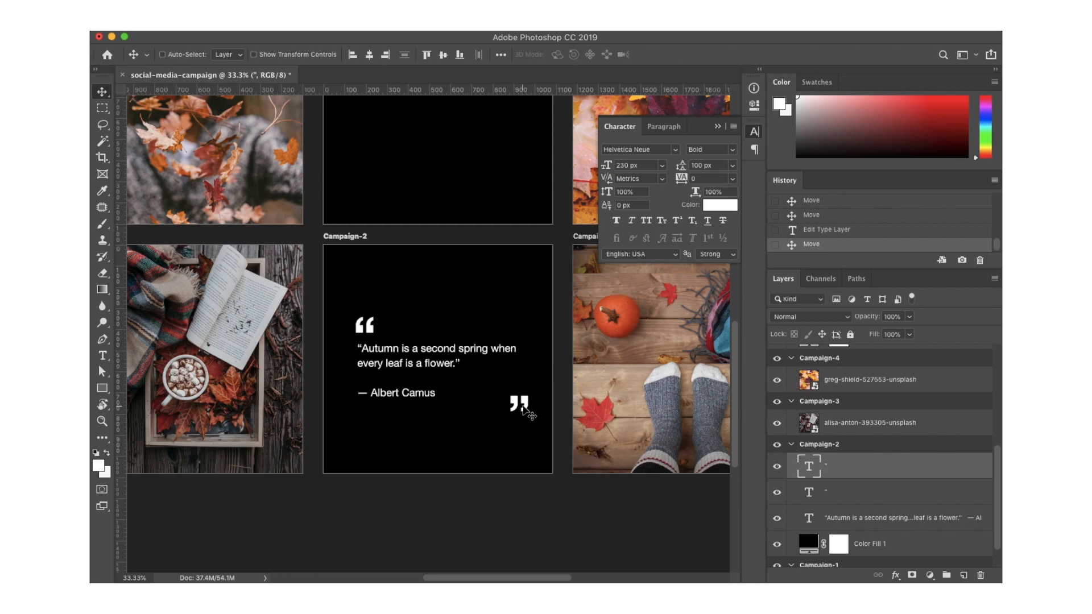
Delete the closing quotation mark layer and enlarge the opening quotation mark to a font size of about 518 px.
{"action": "key", "text": "BackSpace"}
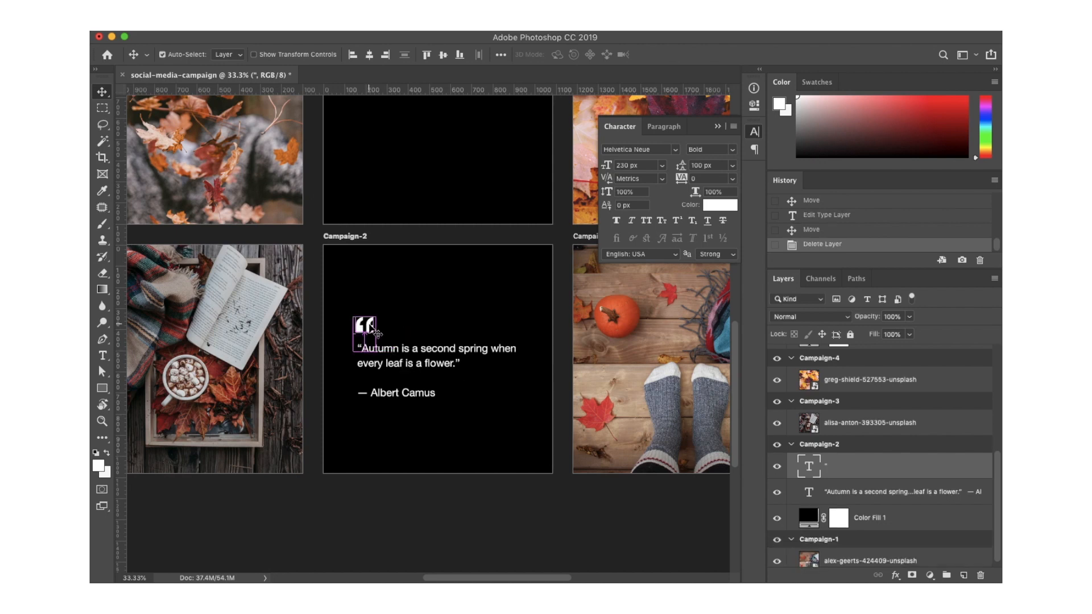
{"action": "key", "text": "ctrl+t"}
{"action": "left_click_drag", "start_coordinate": [354, 311], "coordinate": [296, 230]}
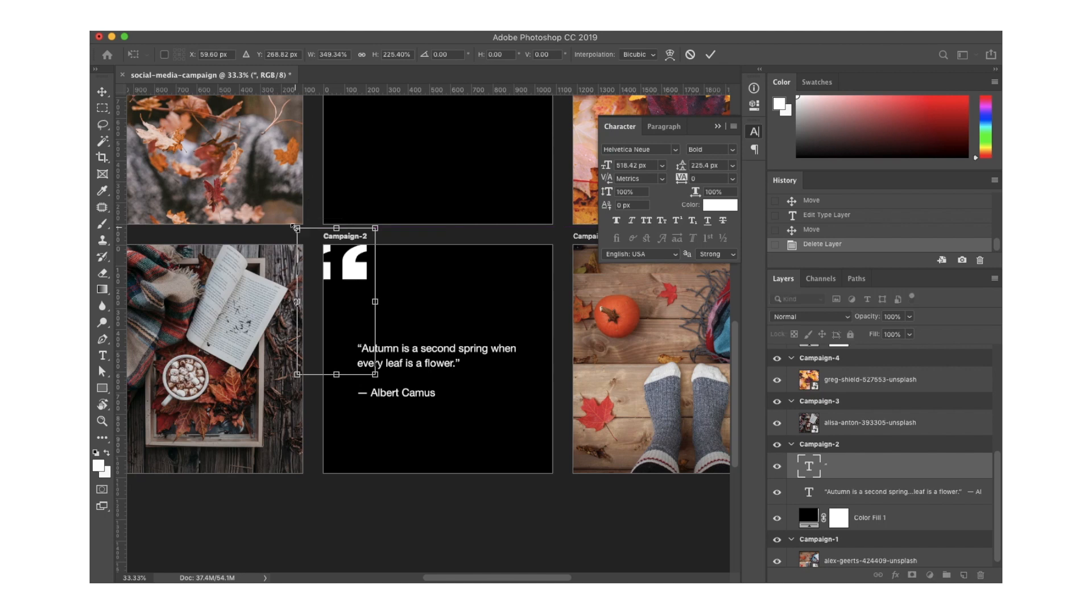
{"action": "key", "text": "Return"}
Move the opening quotation mark into Campaign-2's upper-left corner and scale it down to a font size of about 414 px.
{"action": "left_click_drag", "start_coordinate": [387, 304], "coordinate": [413, 314]}
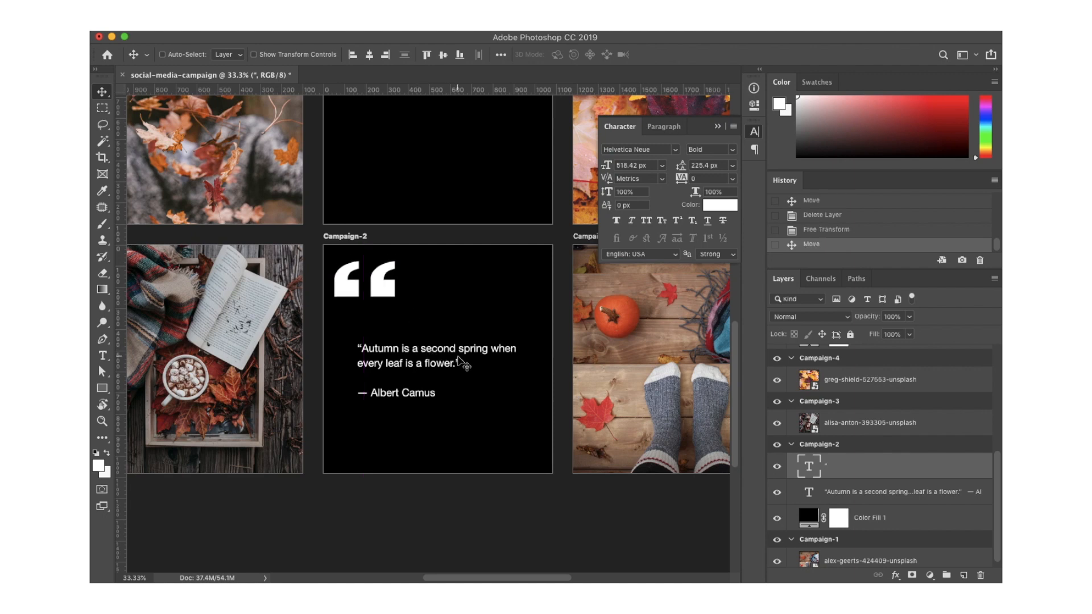
{"action": "key", "text": "super+t"}
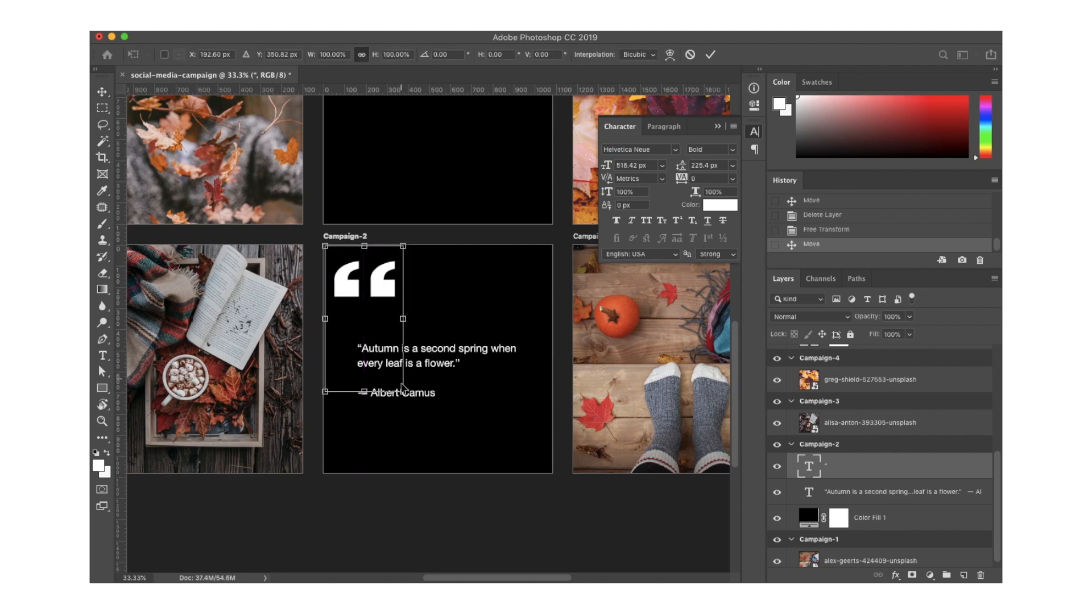
{"action": "left_click_drag", "start_coordinate": [404, 392], "coordinate": [388, 363]}
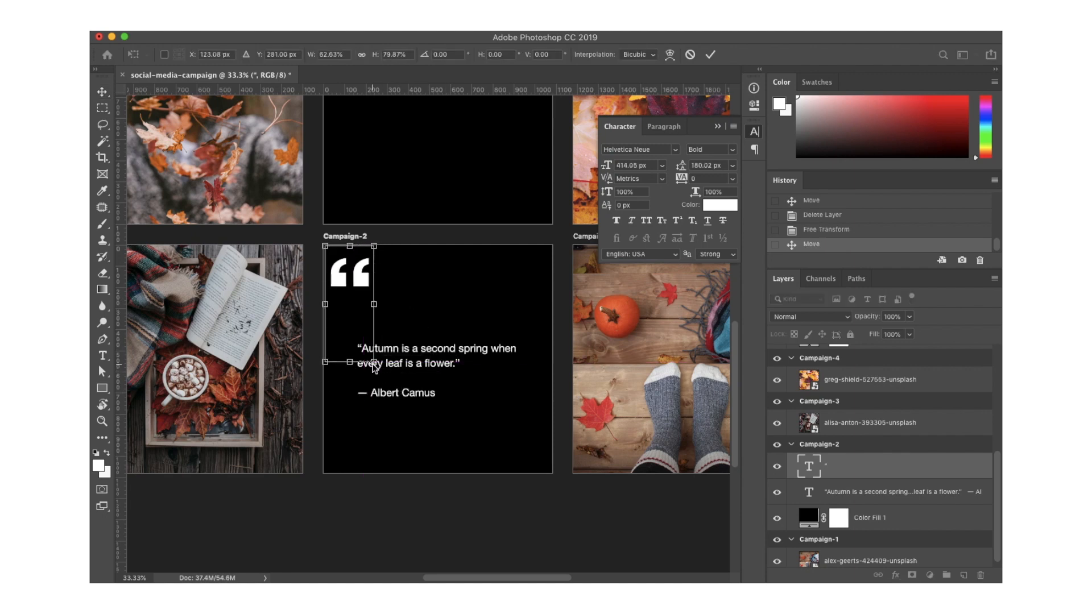
{"action": "key", "text": "Return"}
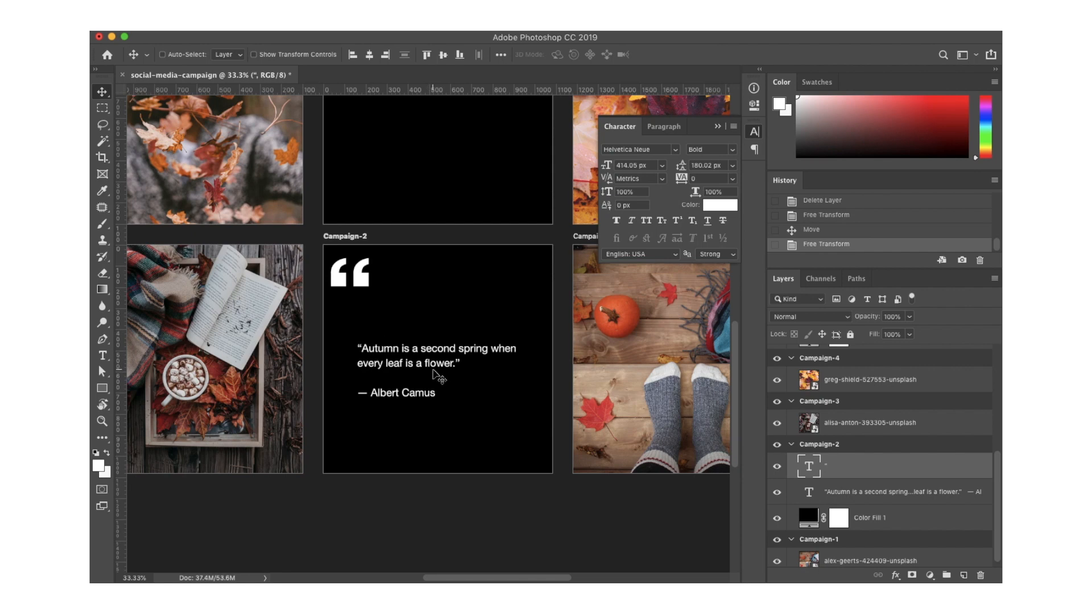
Move the large opening quotation mark down directly above the start of the quote on Campaign-2.
{"action": "key", "text": "super"}
{"action": "left_click", "coordinate": [431, 364], "text": "super"}
{"action": "double_click", "coordinate": [429, 354]}
{"action": "left_click", "coordinate": [419, 305]}
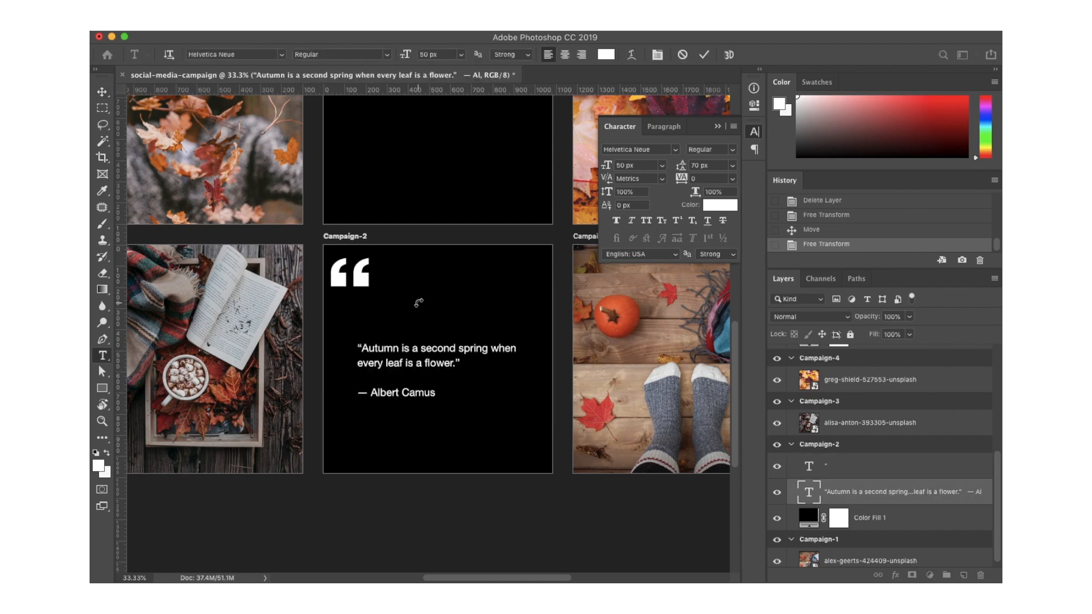
{"action": "left_click", "coordinate": [367, 282], "text": "super"}
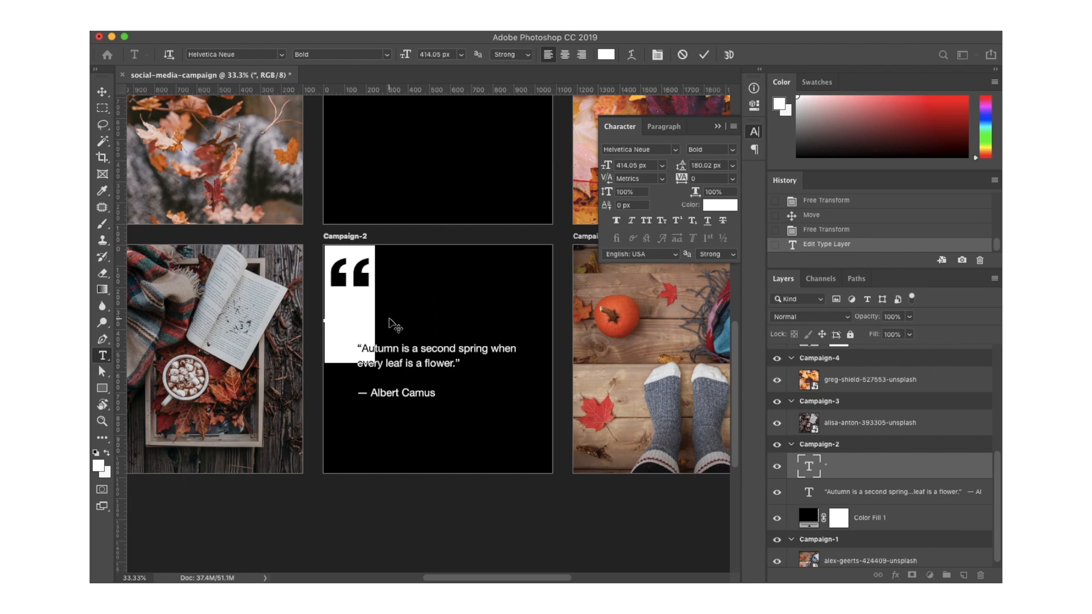
{"action": "left_click", "coordinate": [390, 319]}
{"action": "left_click_drag", "start_coordinate": [383, 304], "coordinate": [410, 350]}
Centre-align all the text in Campaign-2's quote block, including the Albert Camus attribution.
{"action": "double_click", "coordinate": [414, 364]}
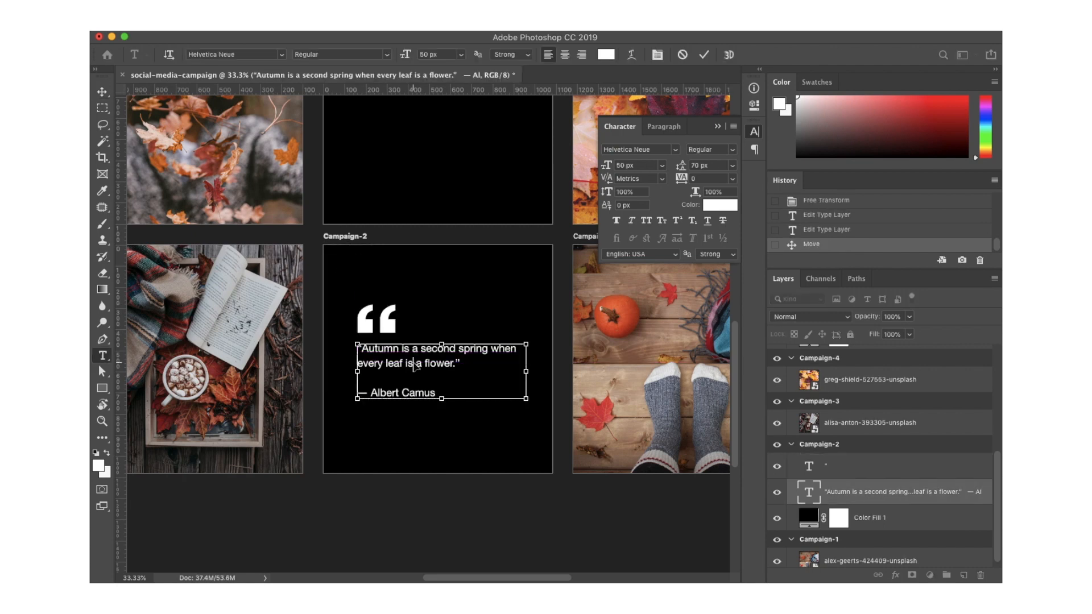
{"action": "key", "text": "super+a"}
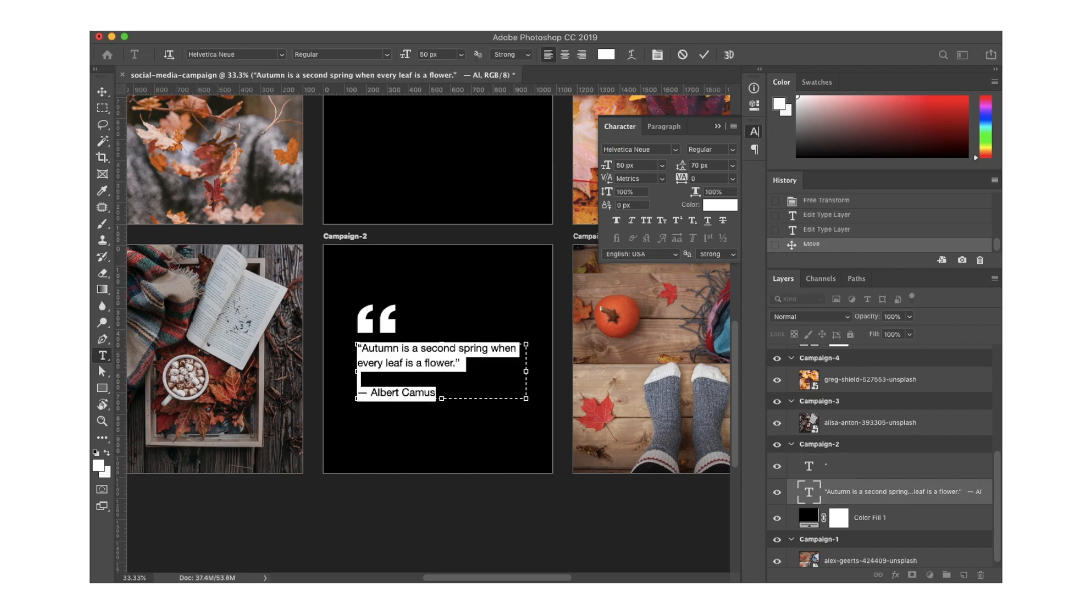
{"action": "left_click", "coordinate": [437, 392]}
{"action": "left_click_drag", "start_coordinate": [436, 392], "coordinate": [384, 374]}
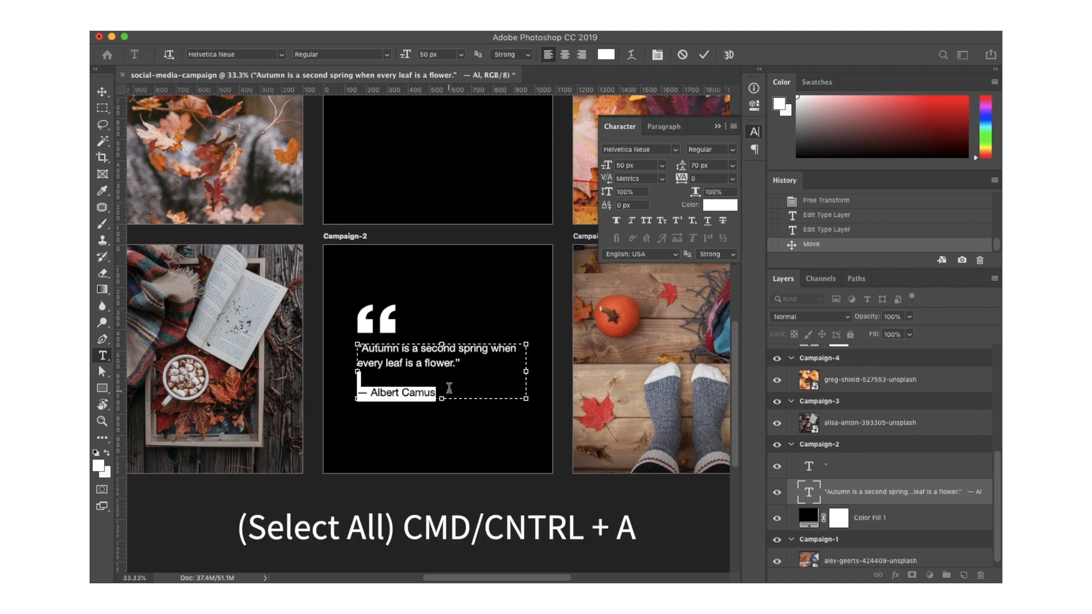
{"action": "key", "text": "super+a"}
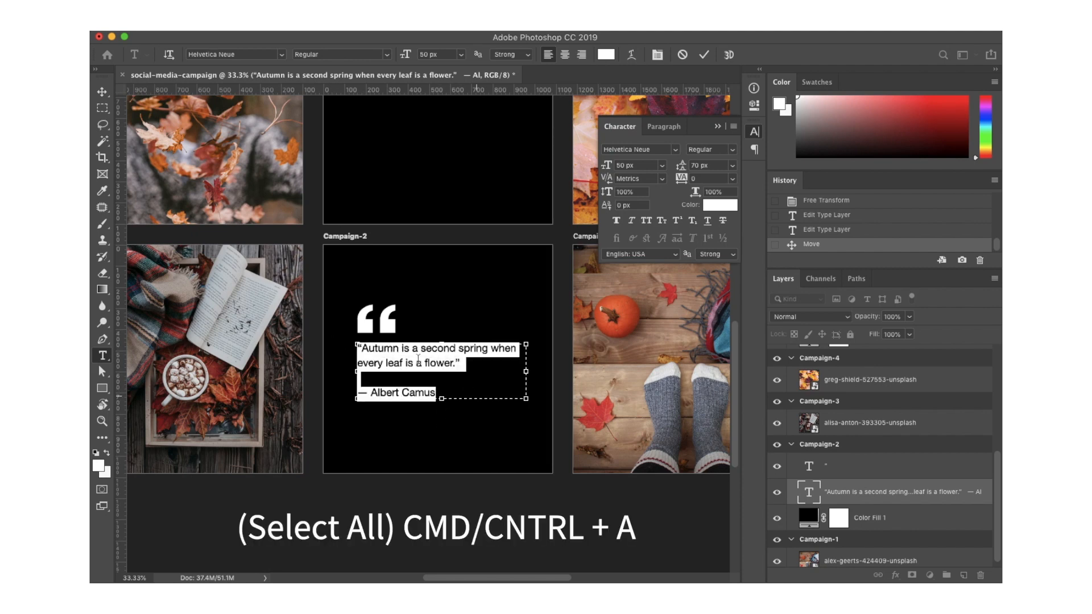
{"action": "left_click", "coordinate": [564, 55]}
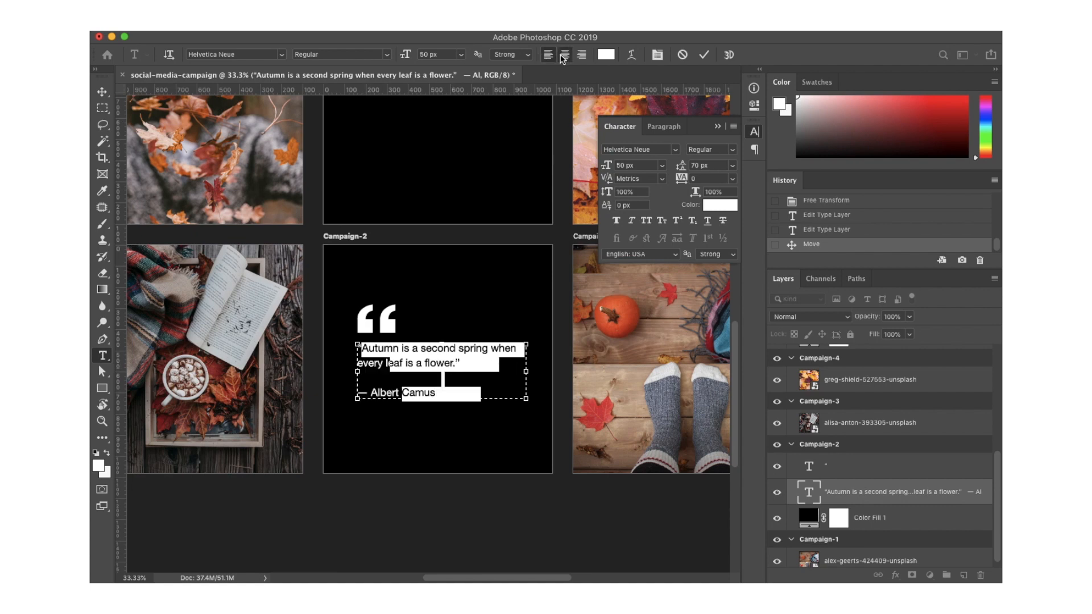
Put the dash on its own line between the blank line and "Albert Camus", extending the text box downward to fit.
{"action": "left_click", "coordinate": [418, 392]}
{"action": "key", "text": "BackSpace"}
{"action": "key", "text": "BackSpace"}
{"action": "key", "text": "BackSpace"}
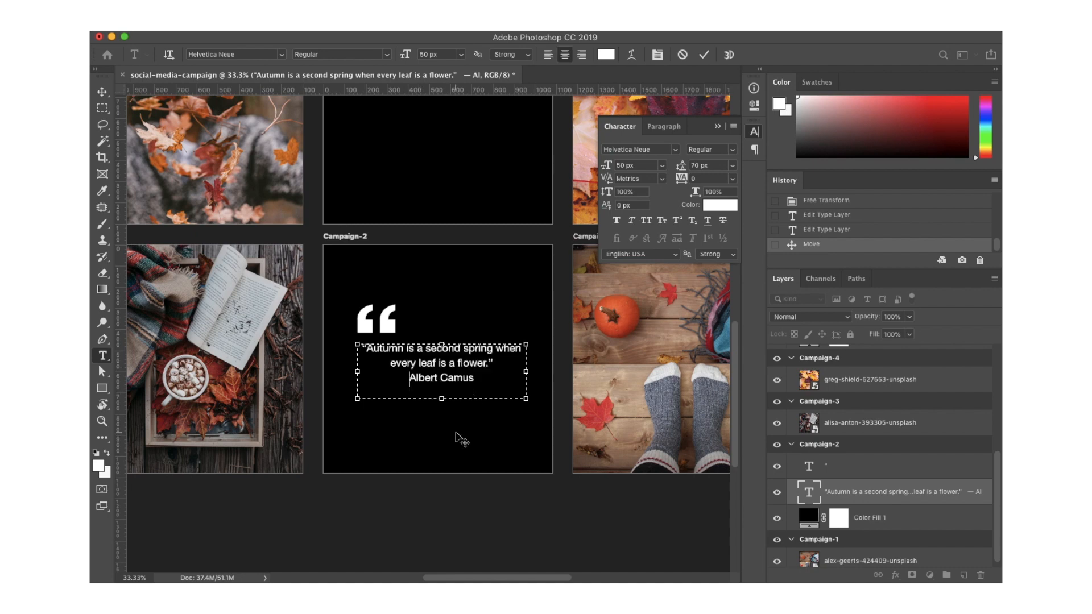
{"action": "key", "text": "Return"}
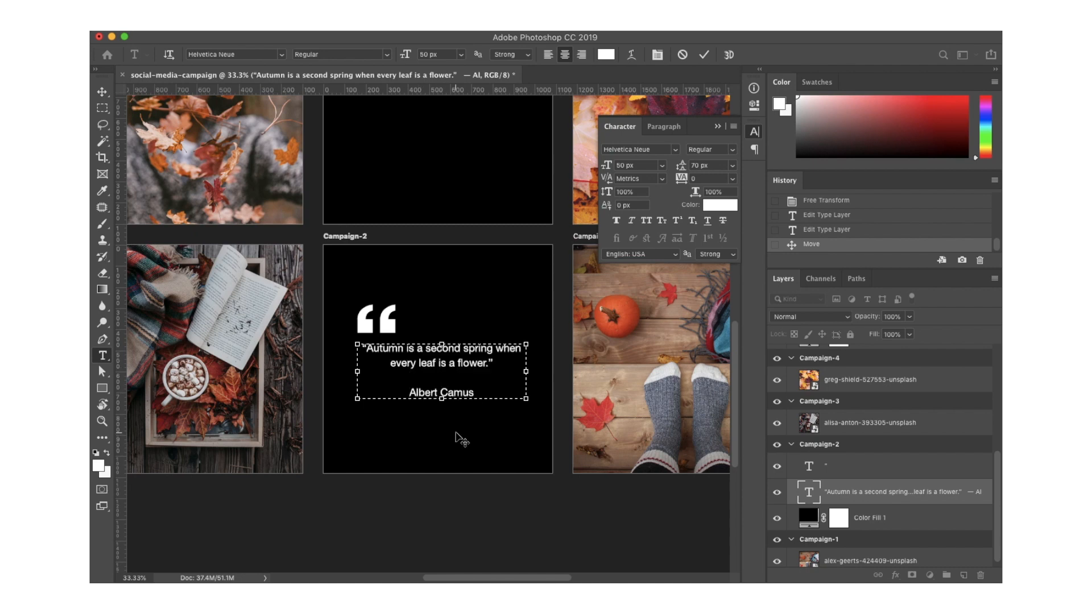
{"action": "key", "text": "Return"}
{"action": "left_click_drag", "start_coordinate": [444, 405], "coordinate": [444, 424]}
{"action": "key", "text": "ctrl+Return"}
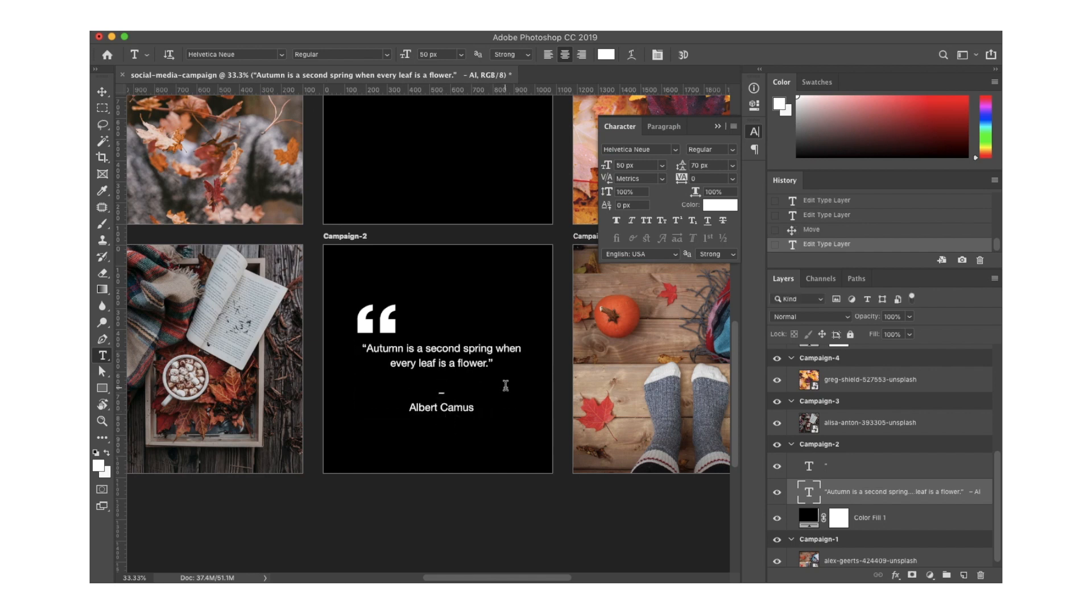
Delete the large opening quotation mark layer from Campaign-2.
{"action": "key", "text": "v"}
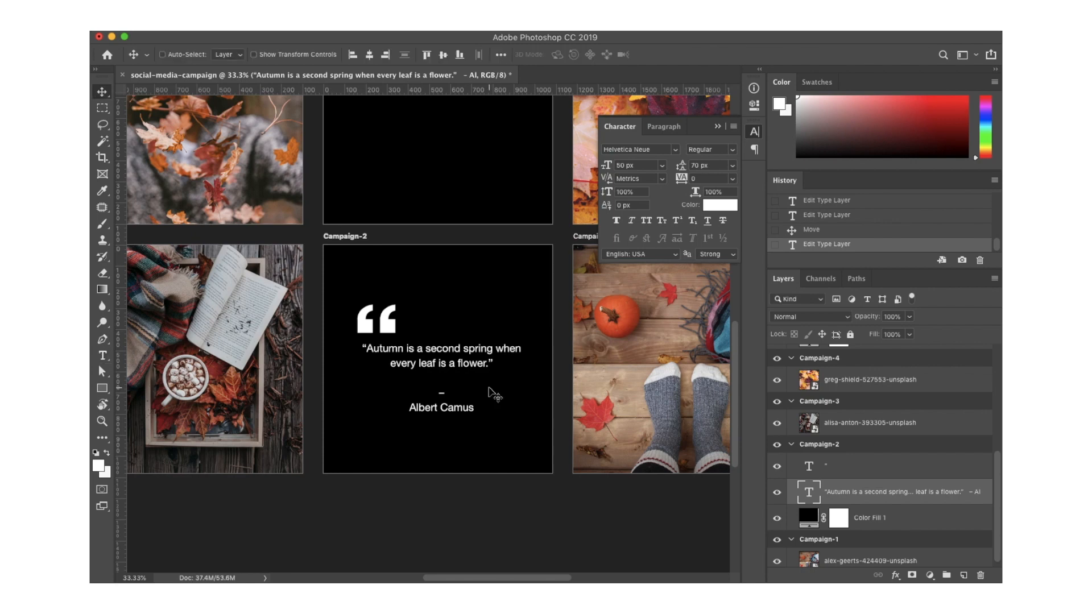
{"action": "left_click", "coordinate": [393, 329]}
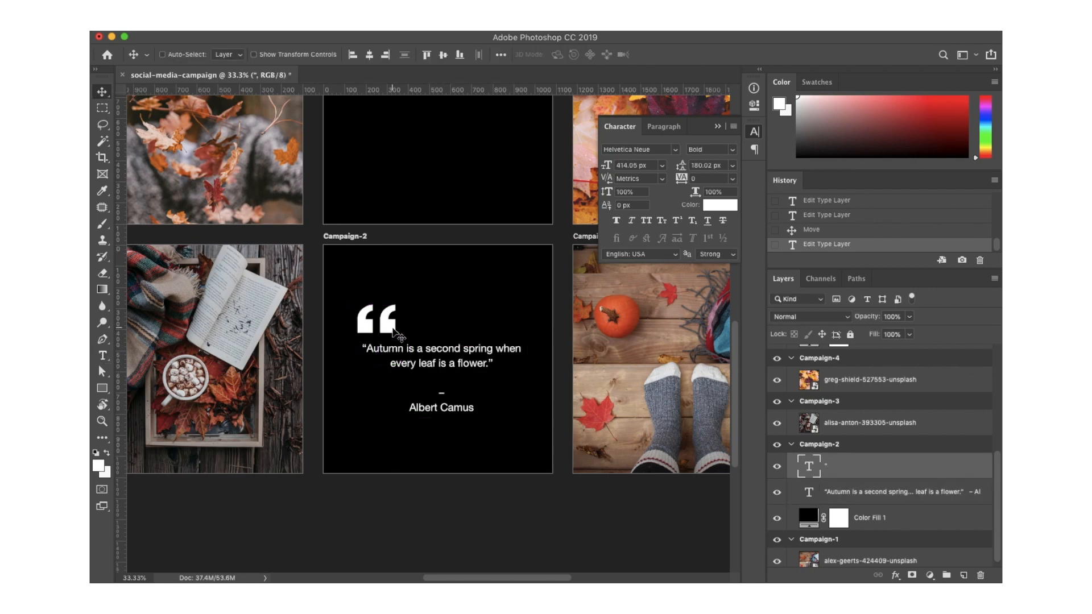
{"action": "key", "text": "Delete"}
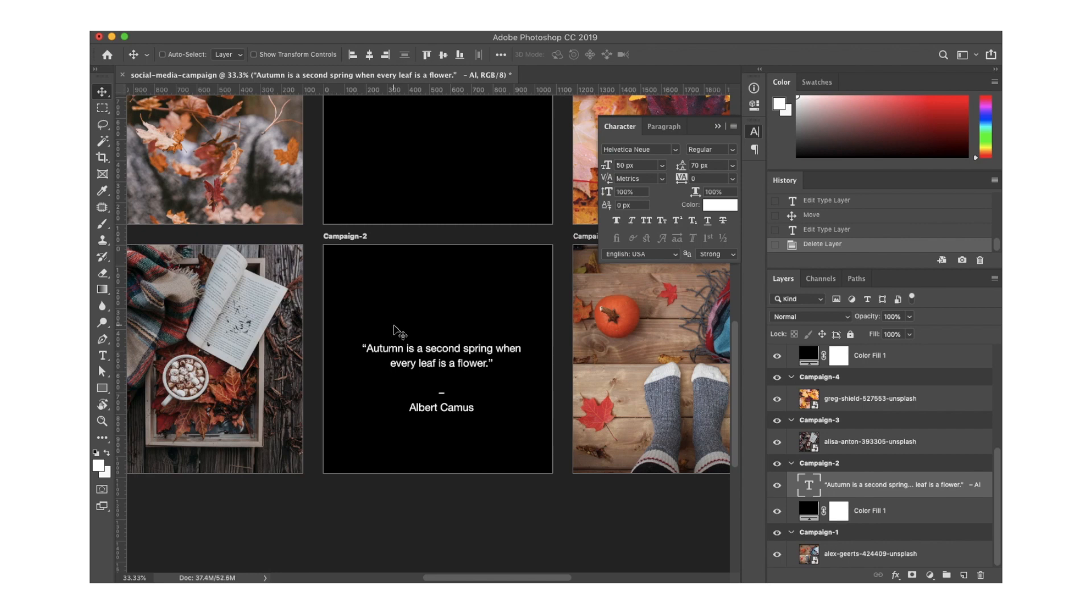
Shift the quote text block slightly up and sideways to centre it on the Campaign-2 artboard.
{"action": "key", "text": "t"}
{"action": "key", "text": "v"}
{"action": "double_click", "coordinate": [438, 366]}
{"action": "key", "text": "super+Return"}
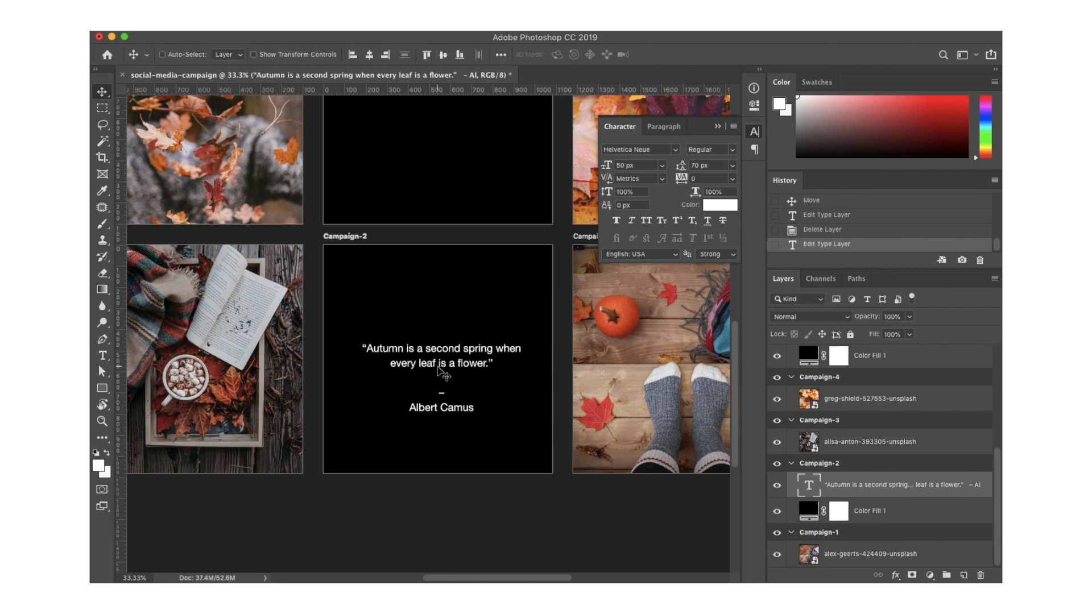
{"action": "left_click_drag", "start_coordinate": [442, 363], "coordinate": [440, 356]}
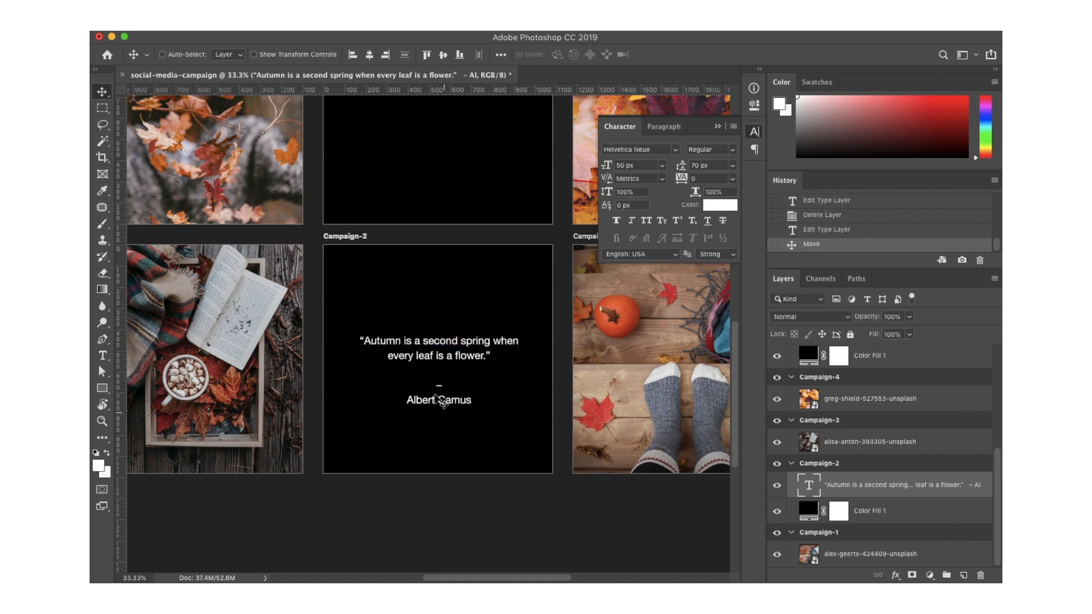
Set the "Albert Camus" attribution to 40 px in Helvetica Neue Bold.
{"action": "key", "text": "t"}
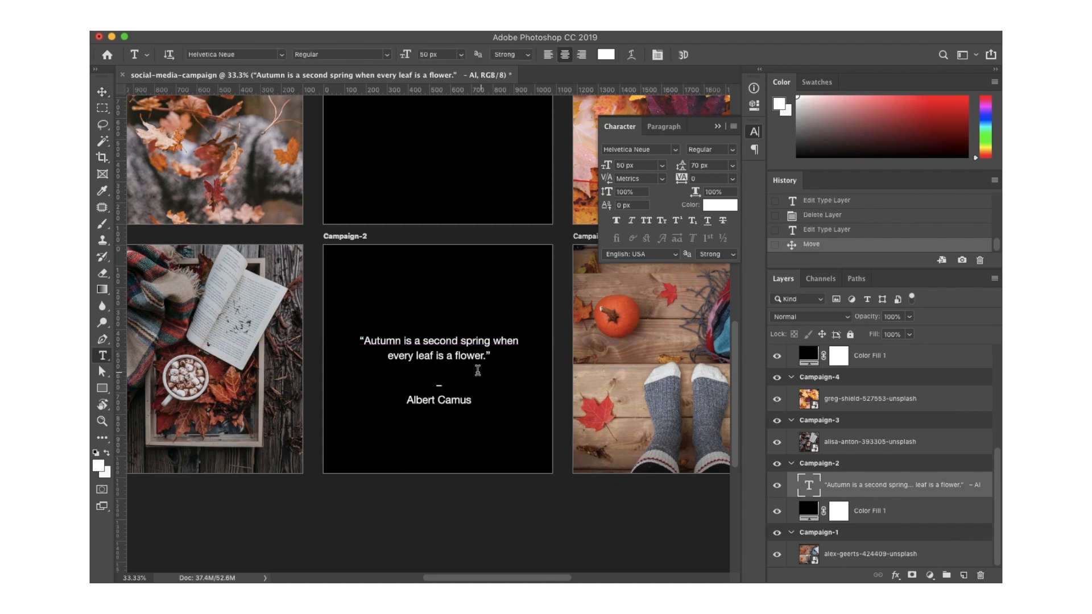
{"action": "left_click_drag", "start_coordinate": [473, 398], "coordinate": [406, 400]}
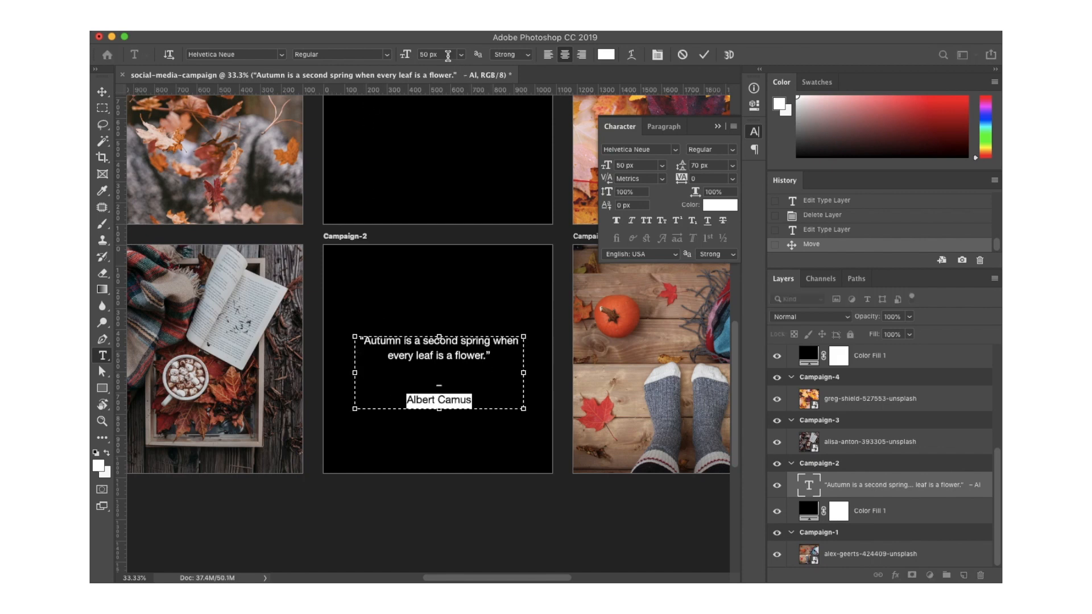
{"action": "left_click", "coordinate": [447, 55]}
{"action": "type", "text": "40"}
{"action": "key", "text": "Return"}
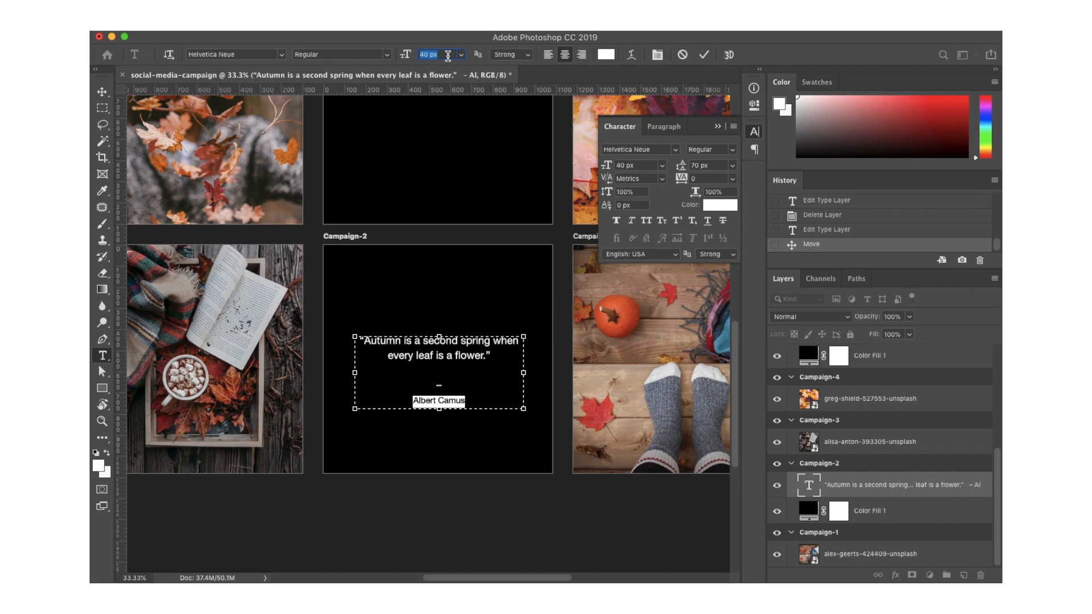
{"action": "left_click", "coordinate": [387, 55]}
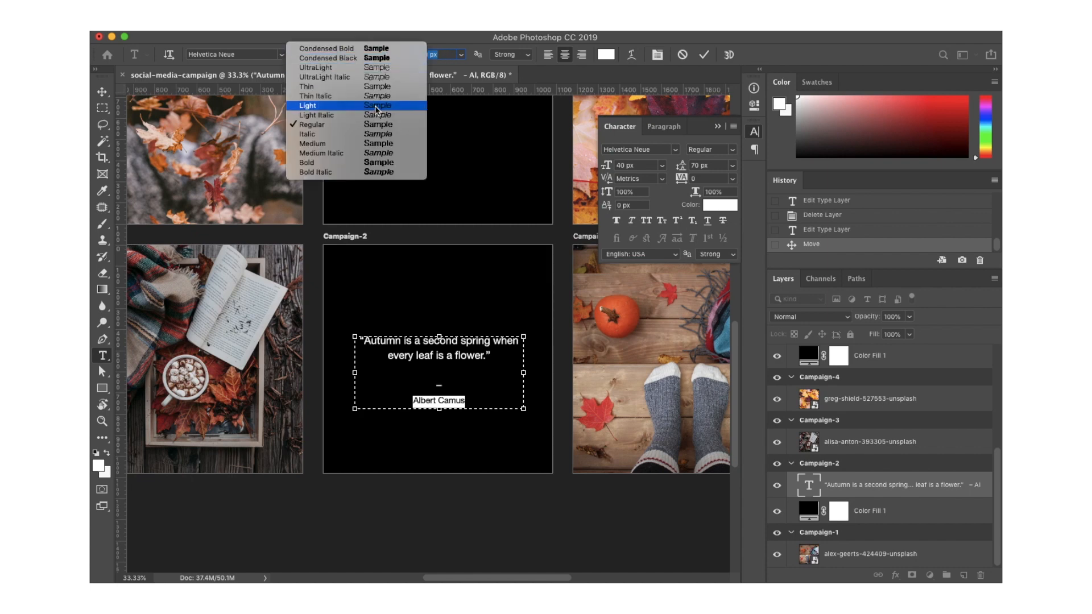
{"action": "left_click", "coordinate": [364, 163]}
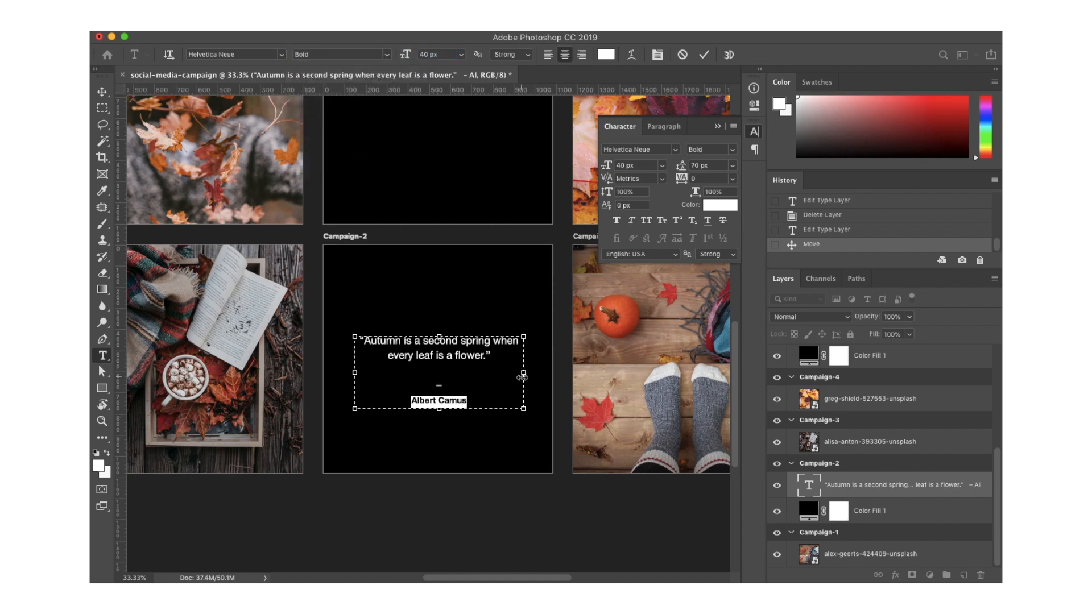
{"action": "key", "text": "super+Return"}
{"action": "key", "text": "v"}
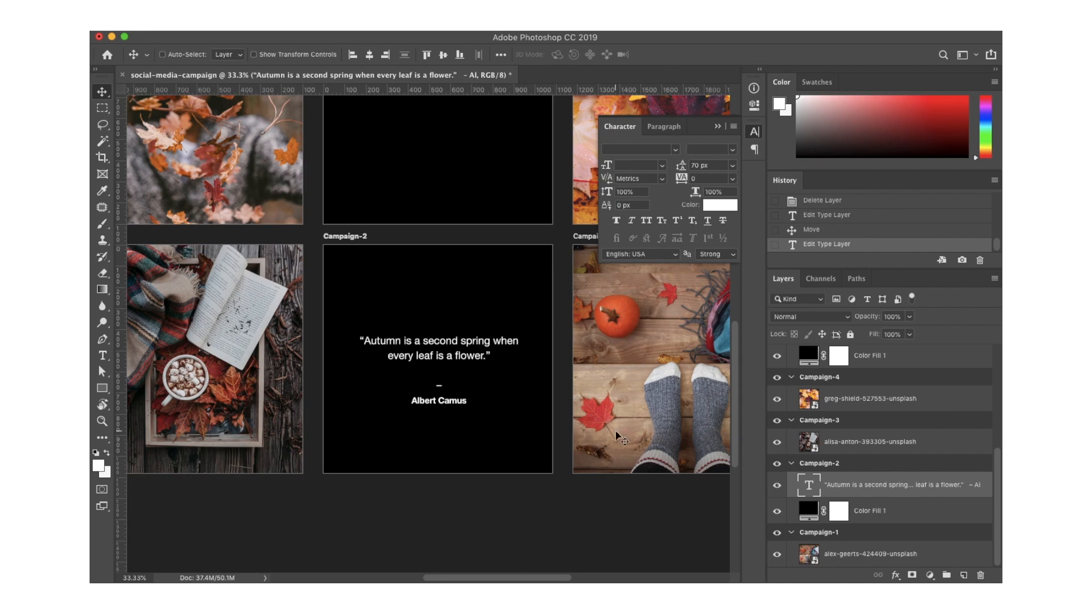
Copy the Albert Camus quote layer from Campaign-2 onto the black Campaign-5 artboard, above its Color Fill 1 layer.
{"action": "key", "text": "super+minus"}
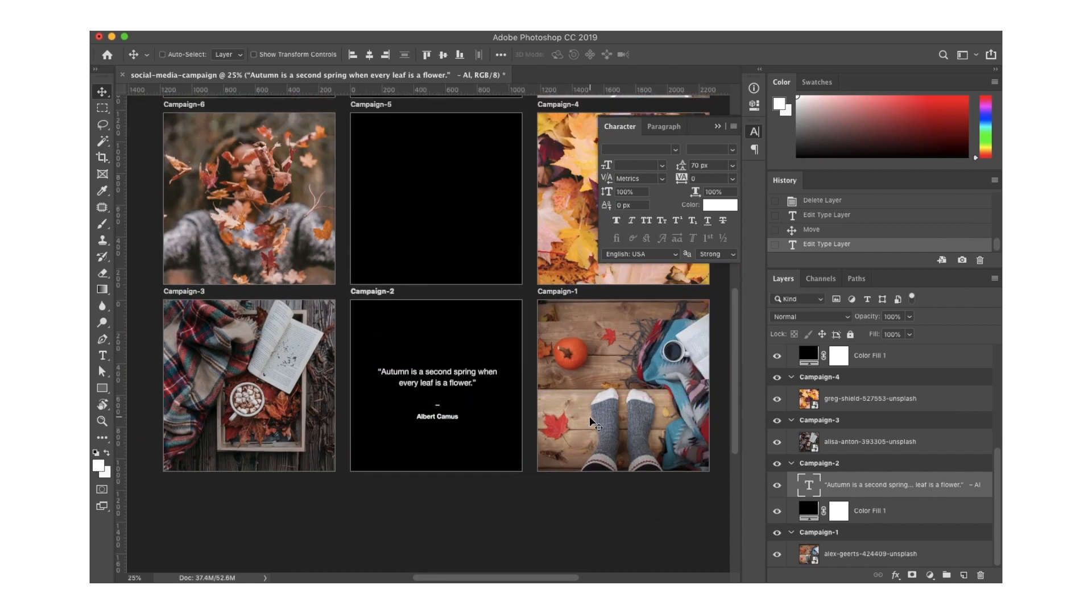
{"action": "scroll", "coordinate": [591, 424], "scroll_direction": "up", "scroll_amount": 2}
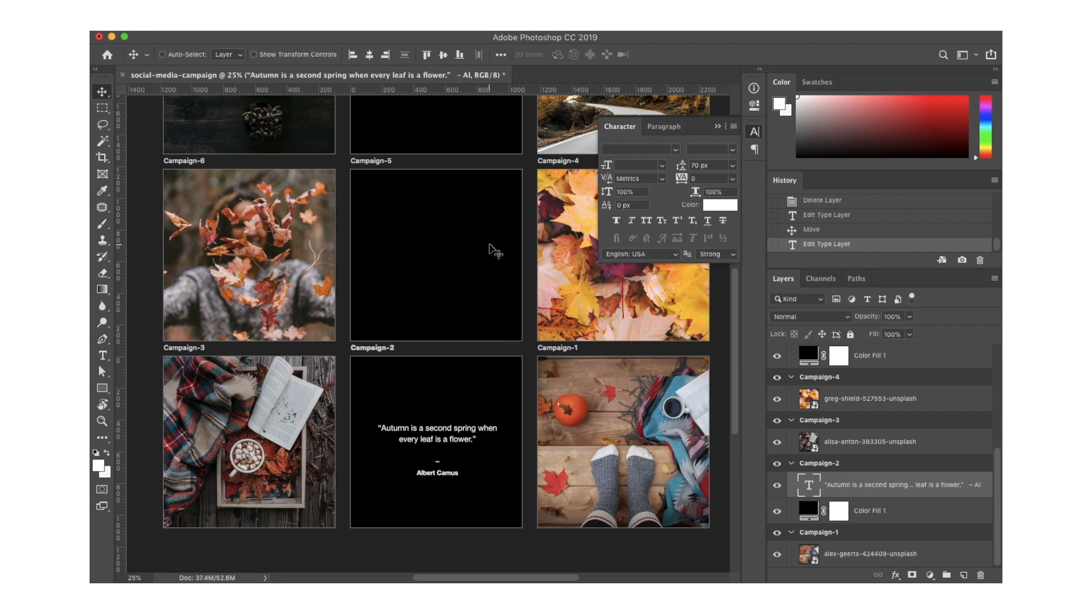
{"action": "scroll", "coordinate": [490, 251], "scroll_direction": "up", "scroll_amount": 4}
{"action": "scroll", "coordinate": [418, 391], "scroll_direction": "up", "scroll_amount": 2}
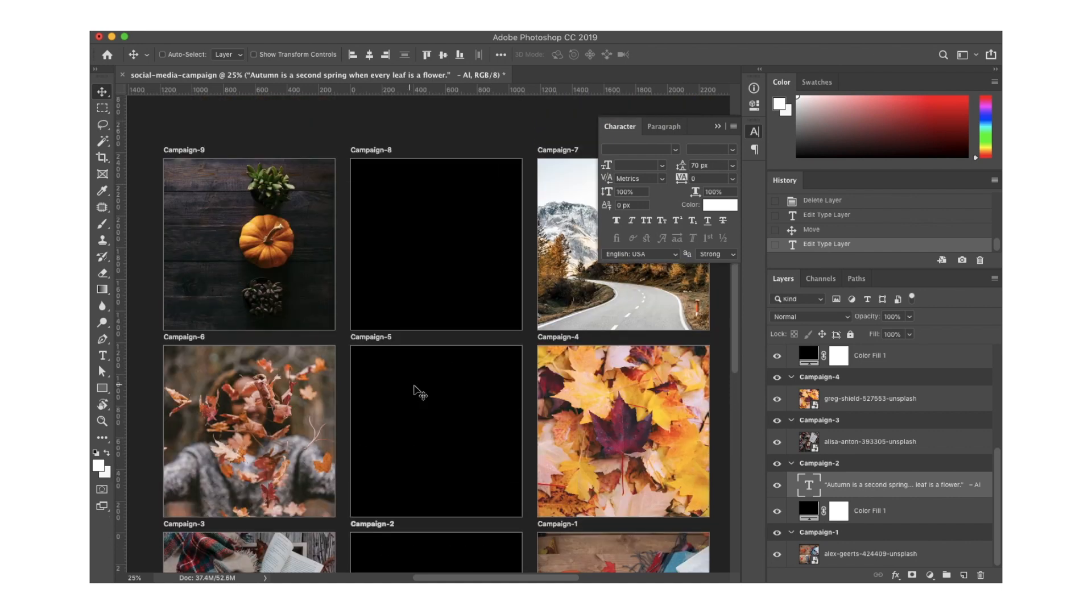
{"action": "scroll", "coordinate": [911, 508], "scroll_direction": "up", "scroll_amount": 2}
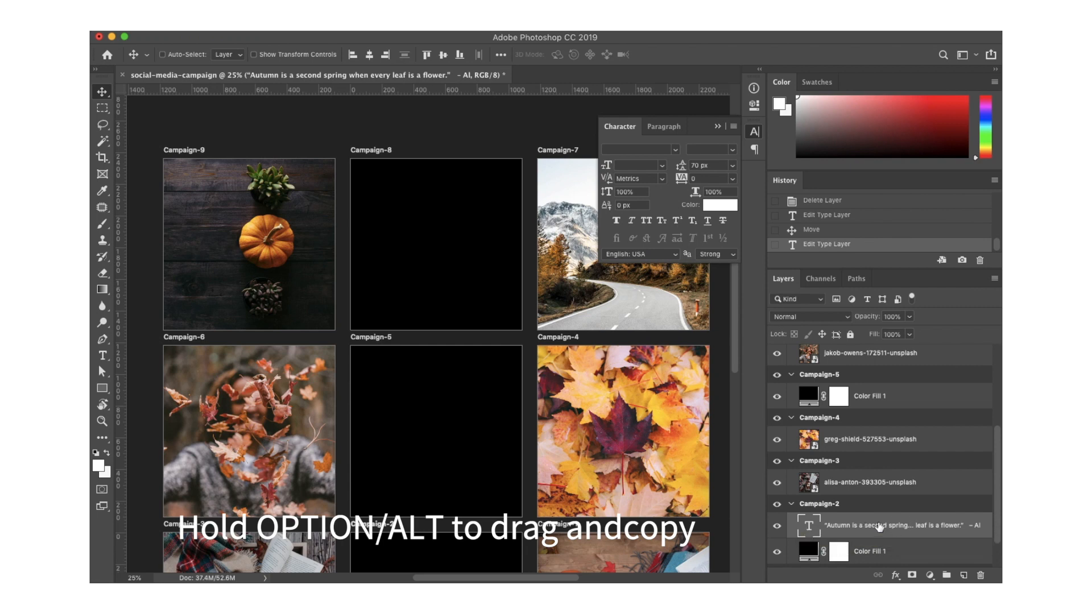
{"action": "left_click_drag", "start_coordinate": [879, 527], "coordinate": [874, 395]}
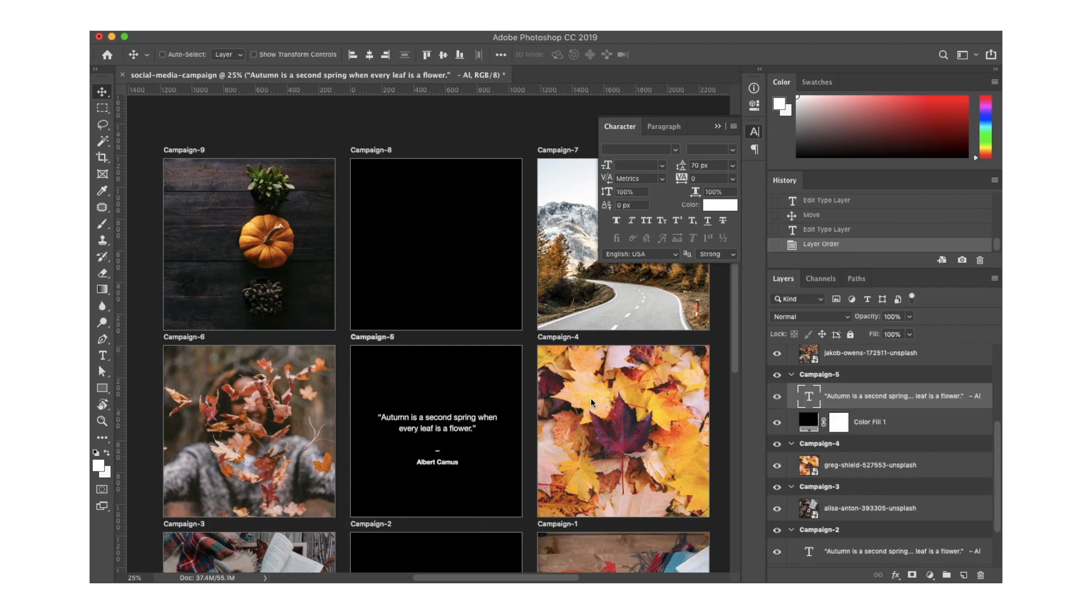
Copy the quote layer from Campaign-5 onto Campaign-8 above its Color Fill 1 layer, and collapse the character settings.
{"action": "scroll", "coordinate": [405, 435], "scroll_direction": "down", "scroll_amount": 4}
{"action": "scroll", "coordinate": [405, 435], "scroll_direction": "up", "scroll_amount": 5}
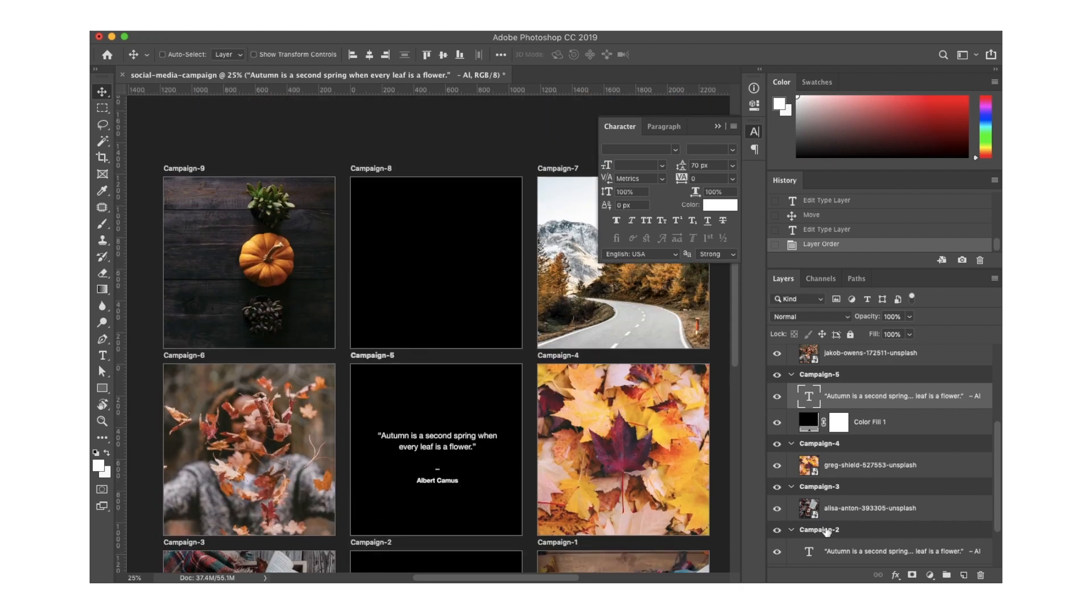
{"action": "scroll", "coordinate": [832, 365], "scroll_direction": "up", "scroll_amount": 4}
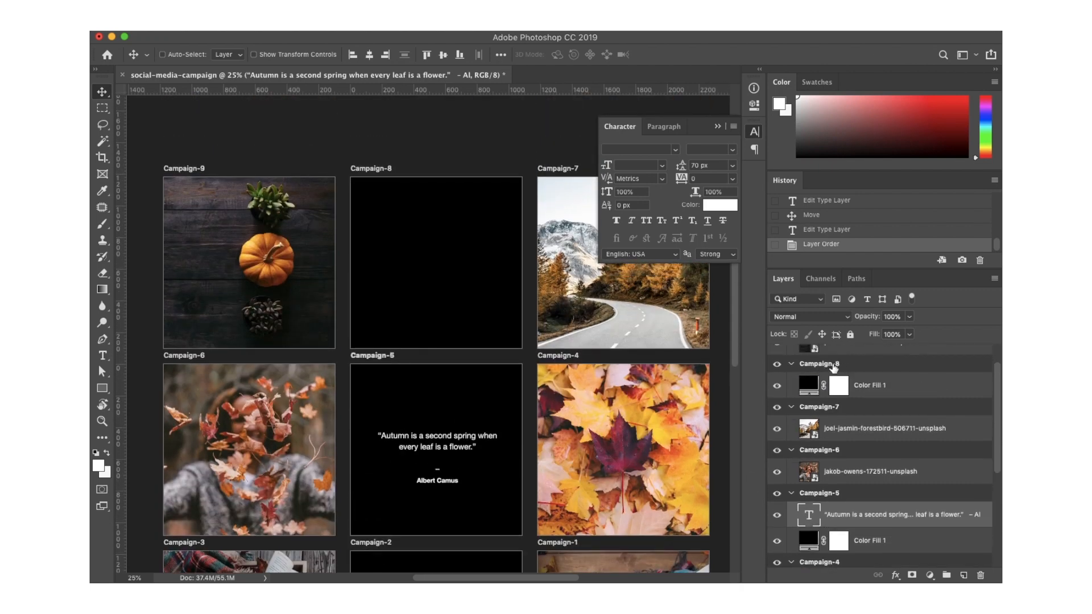
{"action": "left_click_drag", "start_coordinate": [843, 520], "coordinate": [840, 390]}
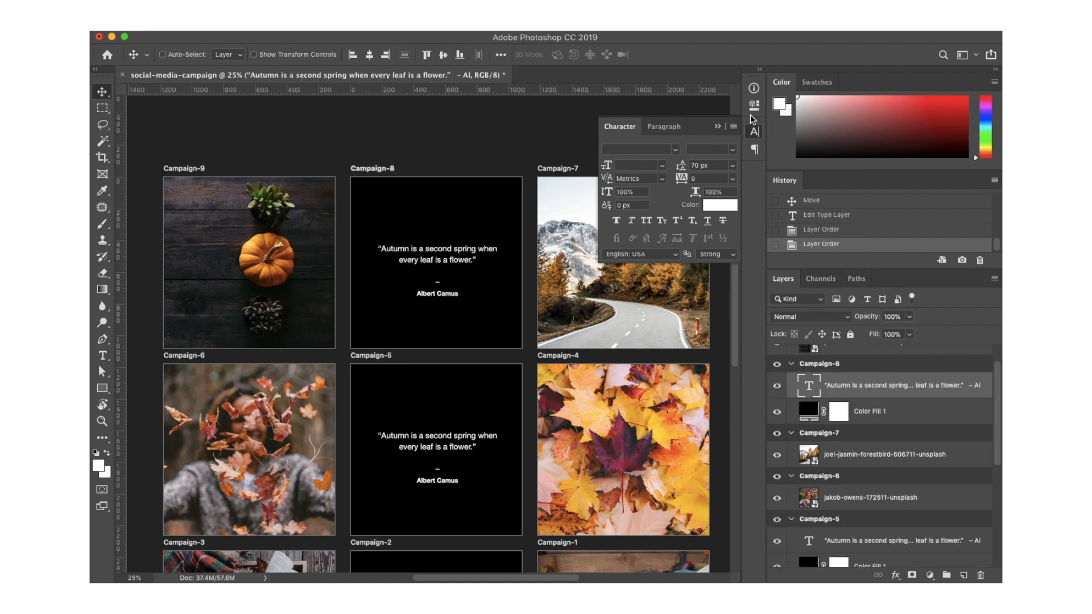
{"action": "left_click", "coordinate": [717, 126]}
Switch to Chrome, copy the L. M. Montgomery quote about Octobers with its attribution from Goodreads, and return to Photoshop.
{"action": "mouse_move", "coordinate": [289, 571]}
{"action": "left_click", "coordinate": [255, 563]}
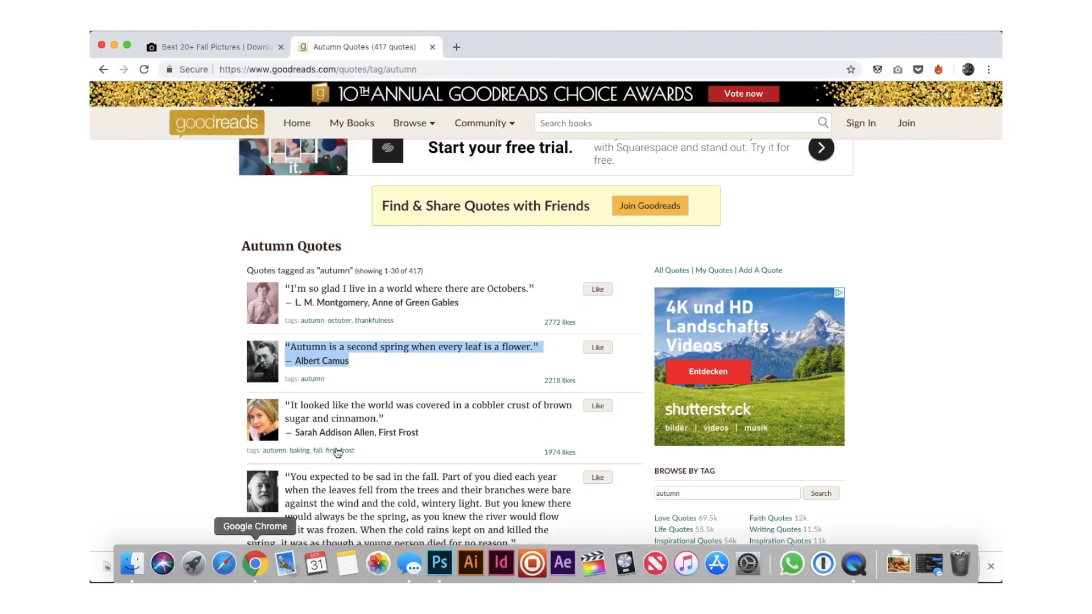
{"action": "scroll", "coordinate": [459, 371], "scroll_direction": "down", "scroll_amount": 2}
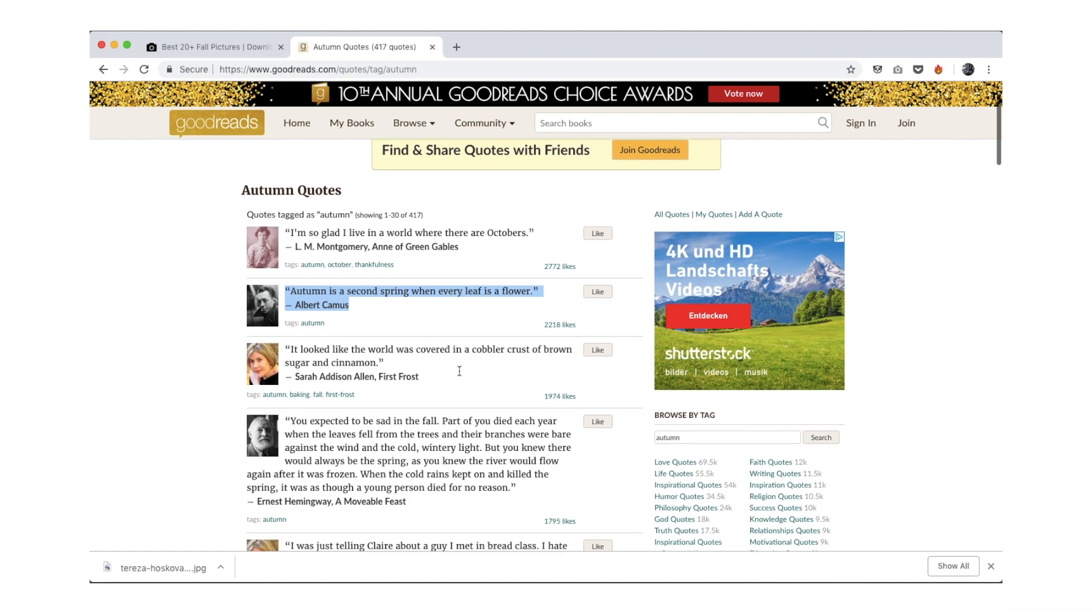
{"action": "mouse_move", "coordinate": [443, 248]}
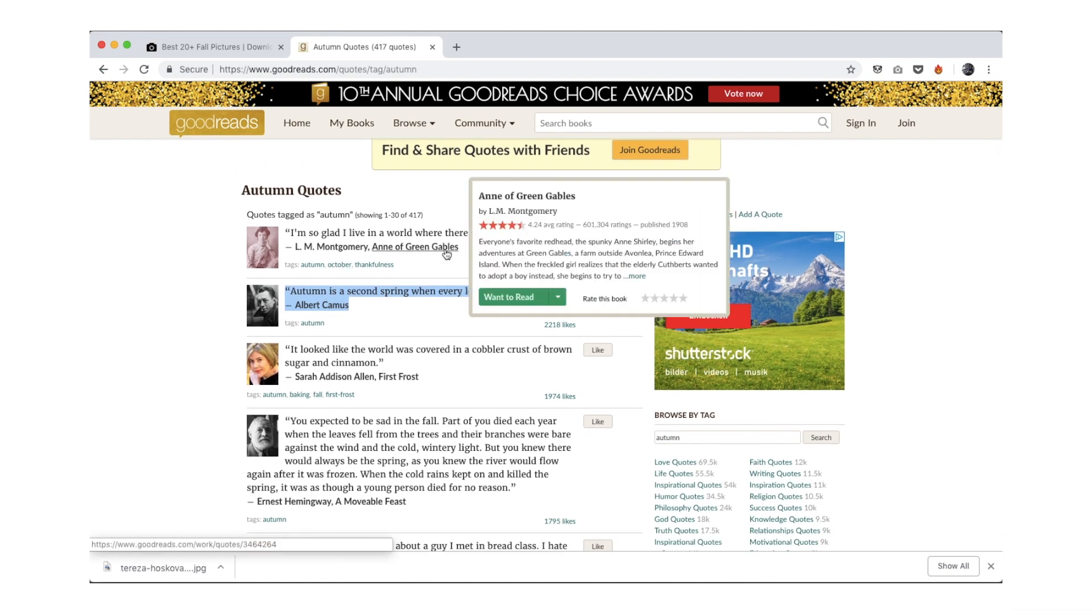
{"action": "left_click", "coordinate": [461, 271]}
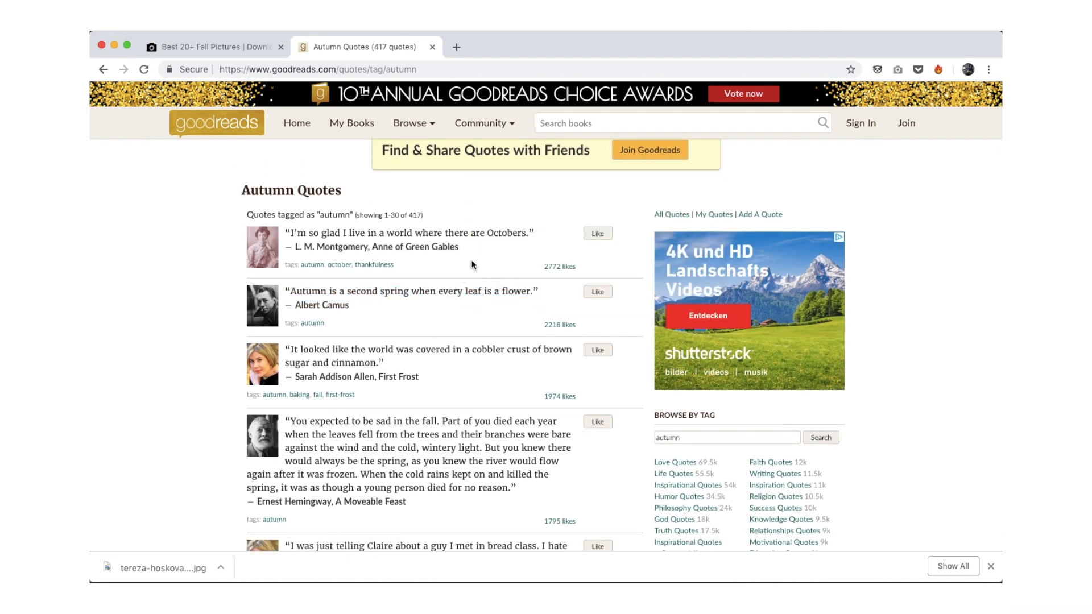
{"action": "left_click_drag", "start_coordinate": [464, 245], "coordinate": [289, 235]}
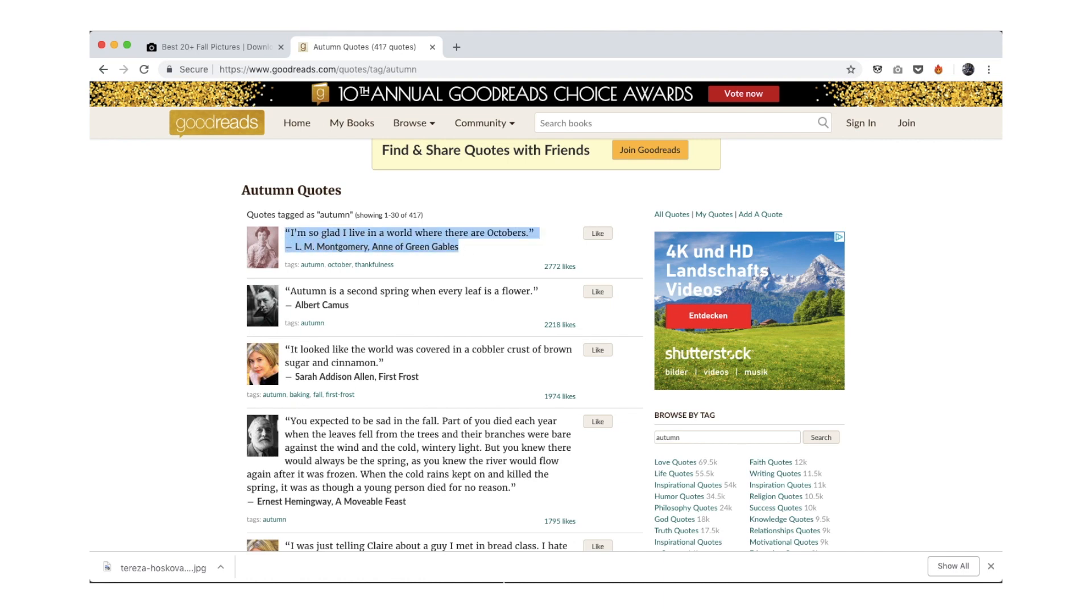
{"action": "left_click", "coordinate": [535, 577]}
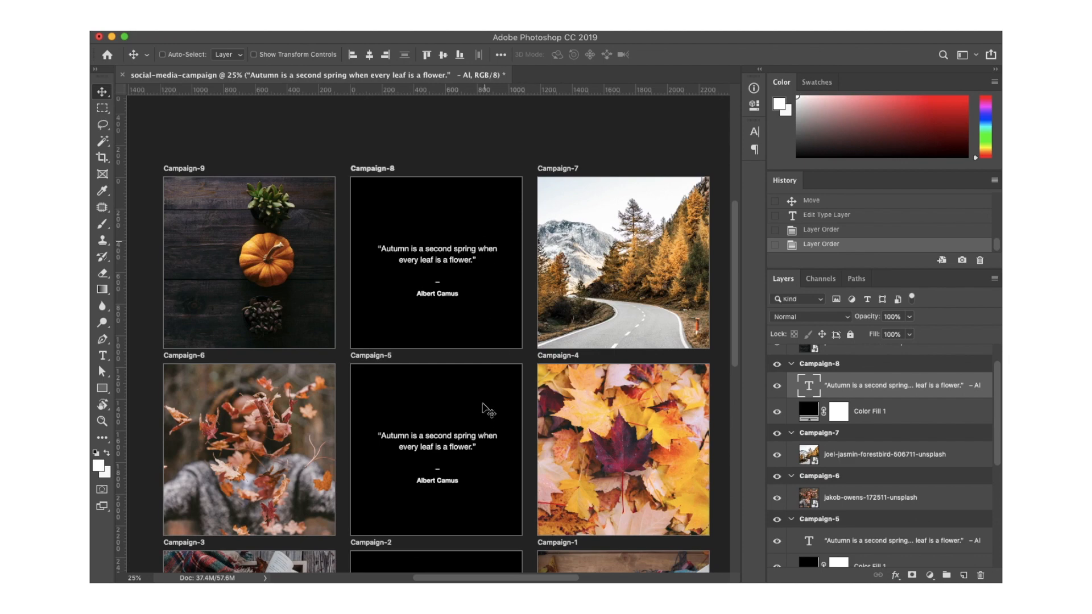
Try to replace the Albert Camus quote on Campaign-5 with the copied L. M. Montgomery Octobers quote, and undo the paste.
{"action": "scroll", "coordinate": [483, 405], "scroll_direction": "down", "scroll_amount": 4}
{"action": "key", "text": "t"}
{"action": "left_click_drag", "start_coordinate": [476, 327], "coordinate": [371, 319]}
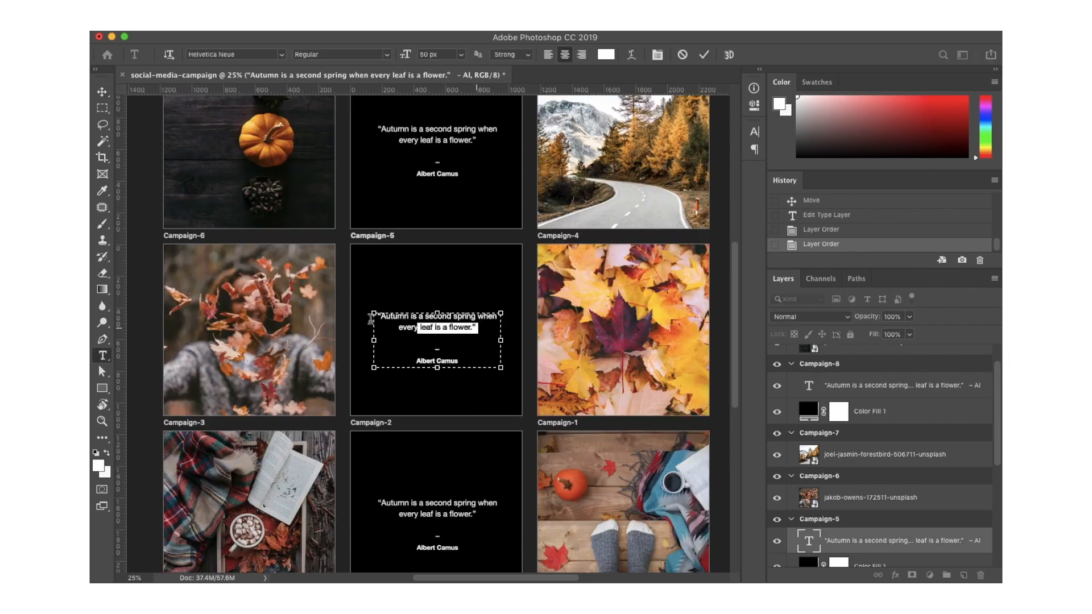
{"action": "type", "text": "\"I'm so glad I live in a world where there are Octobers.\" — L. M. Montgomery, Anne of Green Gables"}
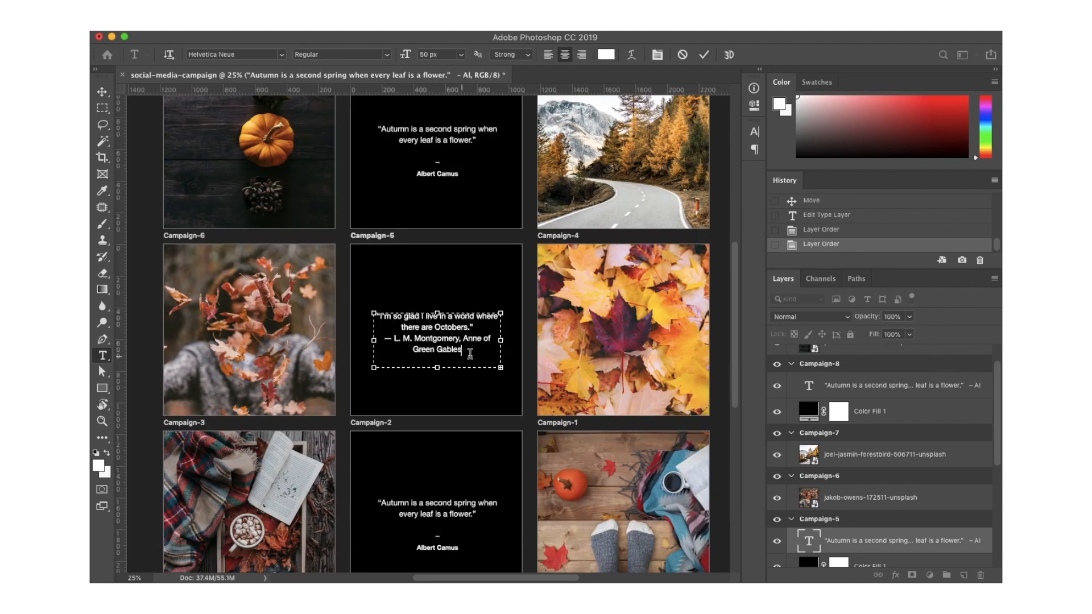
{"action": "key", "text": "super+z"}
Replace the Campaign-5 attribution with "L. M. Montgomery, Anne of Green Gables", without the quote sentence or the leading dash.
{"action": "left_click_drag", "start_coordinate": [493, 349], "coordinate": [371, 346]}
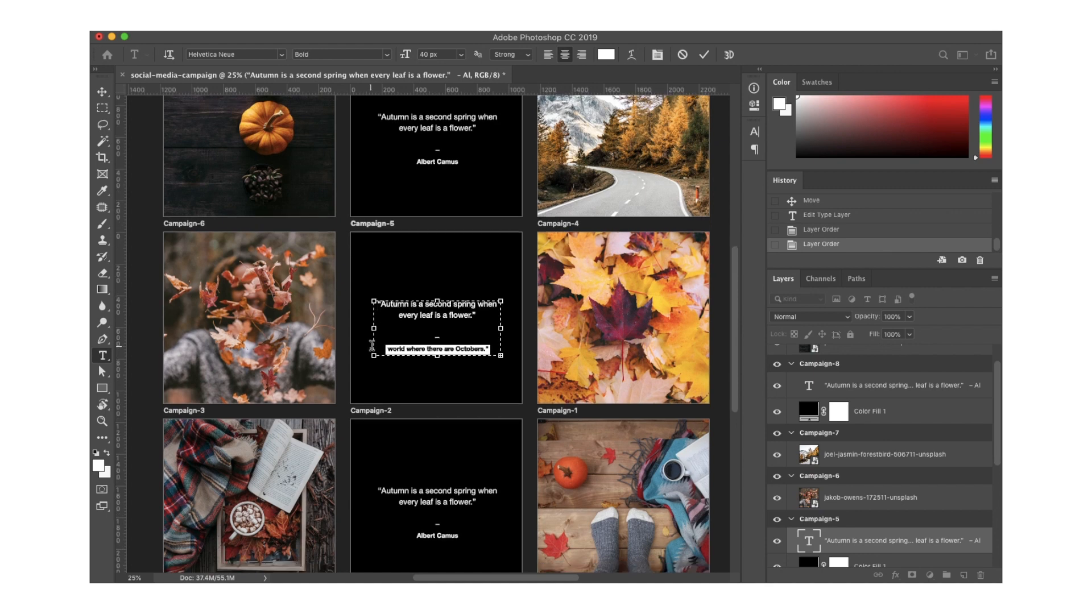
{"action": "key", "text": "BackSpace"}
{"action": "key", "text": "BackSpace"}
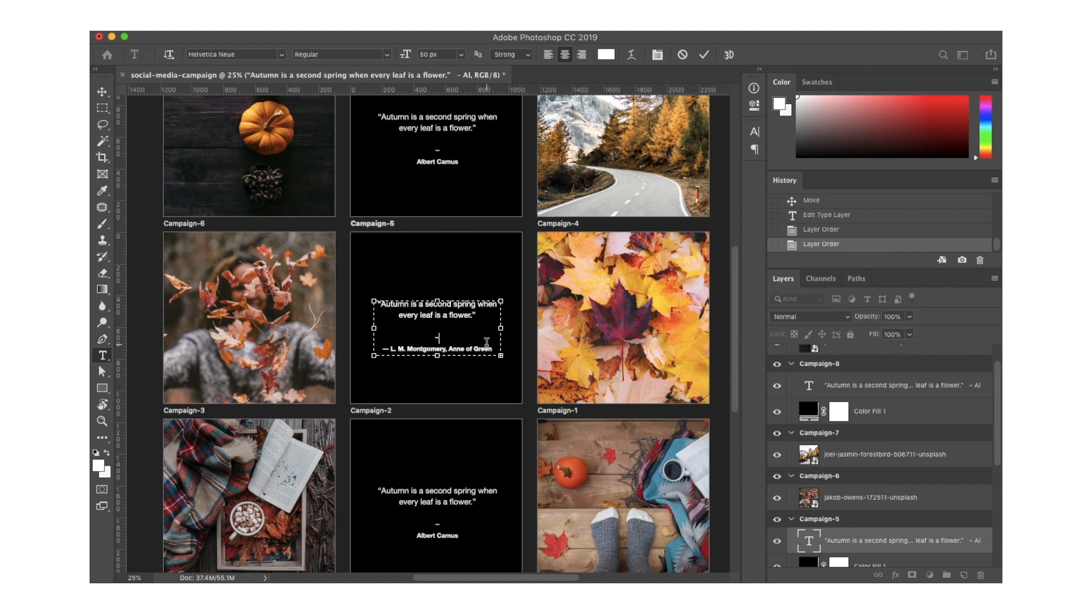
{"action": "left_click", "coordinate": [390, 350]}
{"action": "key", "text": "BackSpace"}
{"action": "key", "text": "BackSpace"}
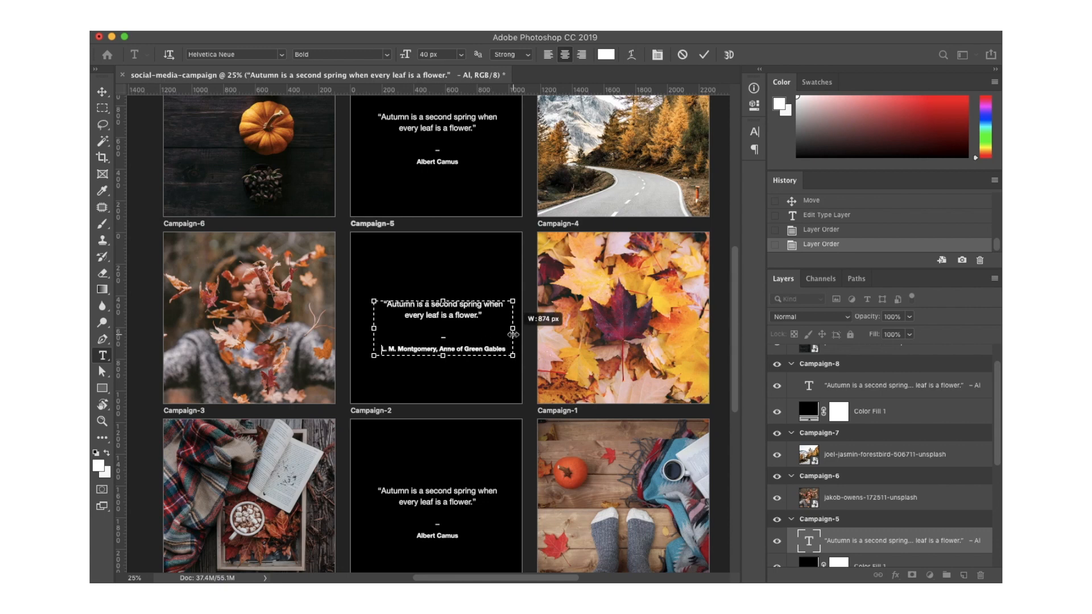
Widen the Campaign-5 text box to about 874 px and re-centre it horizontally on the artboard.
{"action": "left_click", "coordinate": [513, 331]}
{"action": "key", "text": "v"}
{"action": "left_click_drag", "start_coordinate": [488, 345], "coordinate": [482, 346]}
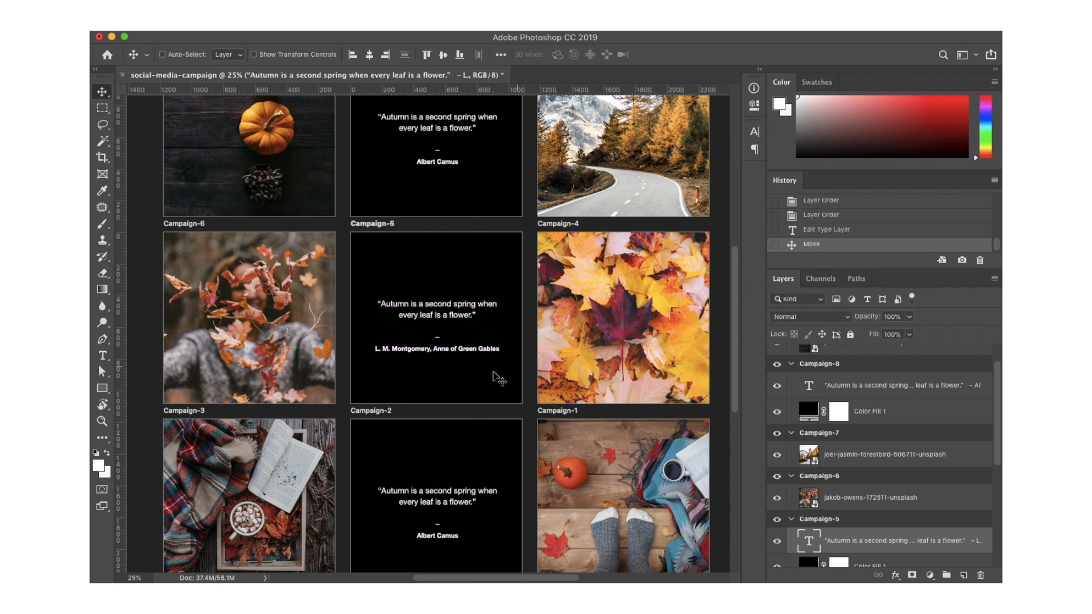
Split the Campaign-5 attribution into "L. M. Montgomery" and "Anne of Green Gables" on two lines without the comma, extending the text box downward.
{"action": "key", "text": "t"}
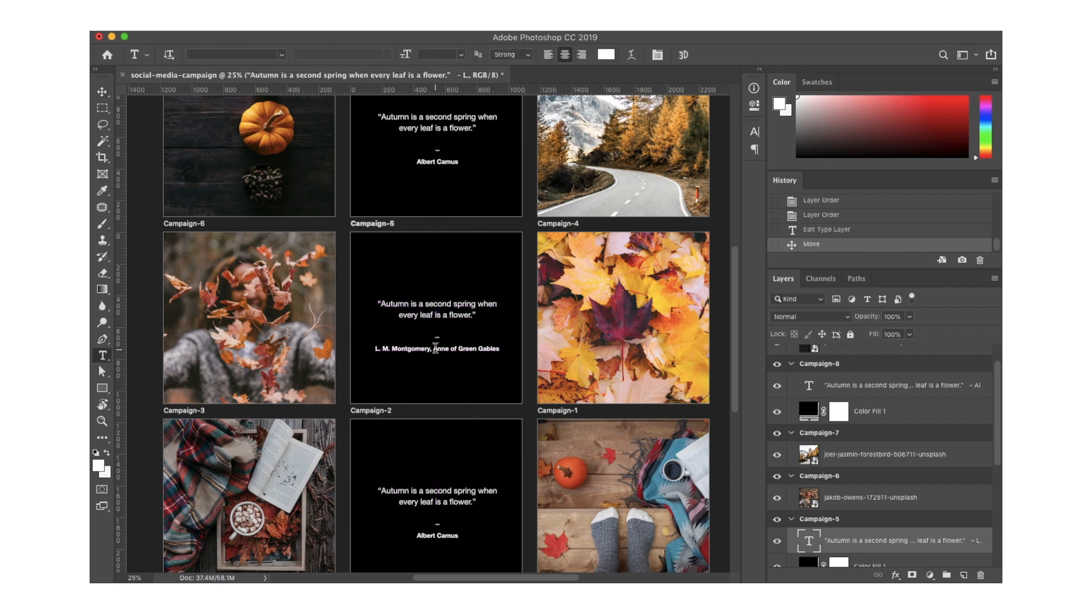
{"action": "left_click", "coordinate": [433, 348]}
{"action": "key", "text": "Return"}
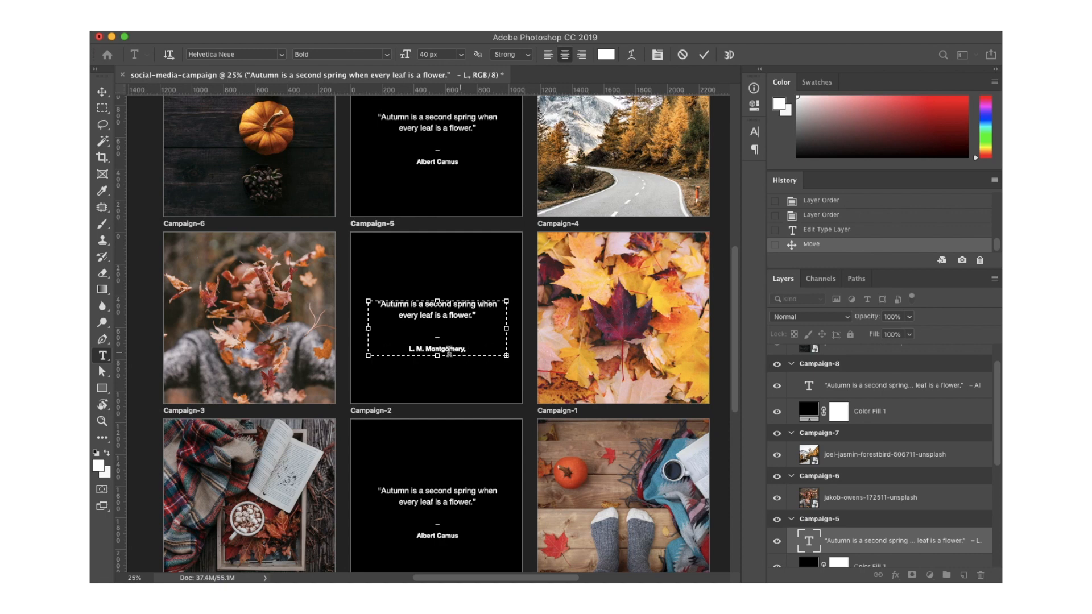
{"action": "left_click_drag", "start_coordinate": [437, 355], "coordinate": [440, 368]}
{"action": "left_click", "coordinate": [477, 350]}
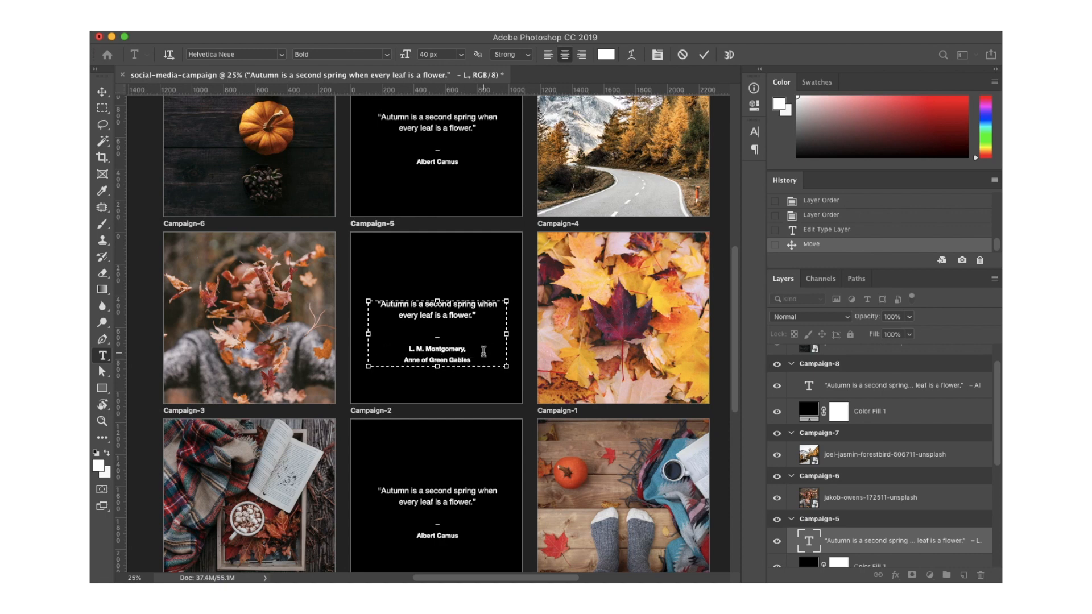
{"action": "key", "text": "BackSpace"}
{"action": "key", "text": "Escape"}
{"action": "key", "text": "v"}
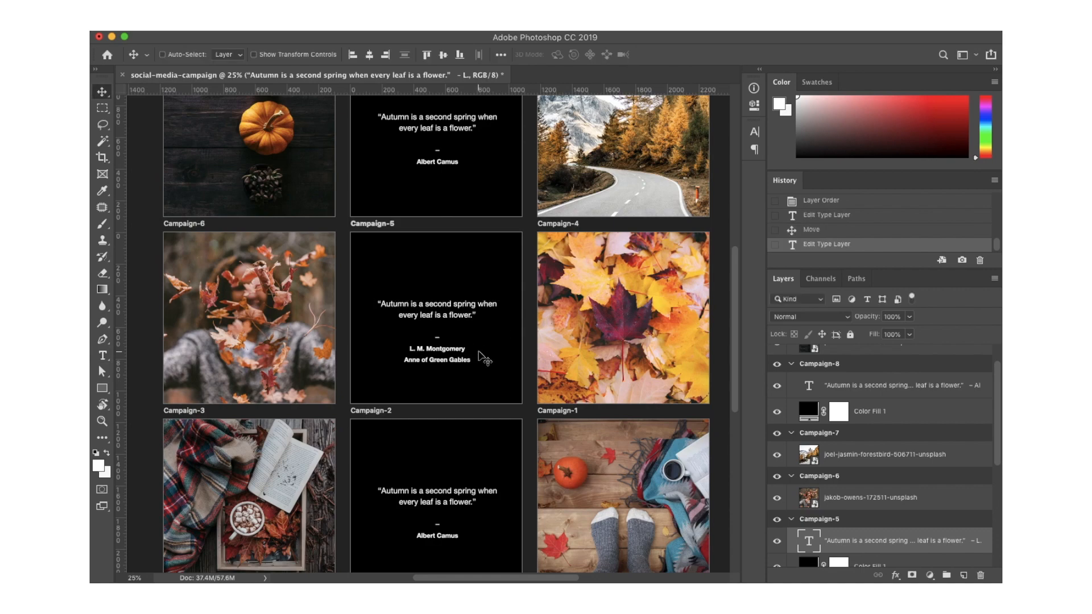
Replace the quote on Campaign-8 with the "No spring nor summer beauty" quote copied from Goodreads in Chrome, back in Photoshop.
{"action": "scroll", "coordinate": [483, 358], "scroll_direction": "down", "scroll_amount": 3}
{"action": "scroll", "coordinate": [483, 359], "scroll_direction": "up", "scroll_amount": 3}
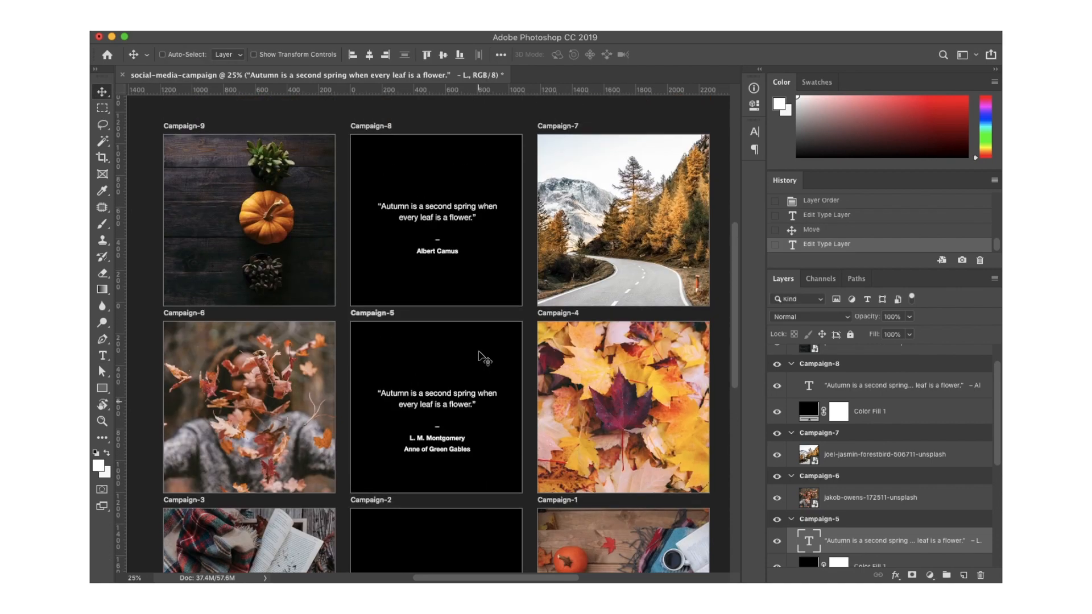
{"action": "left_click", "coordinate": [254, 564]}
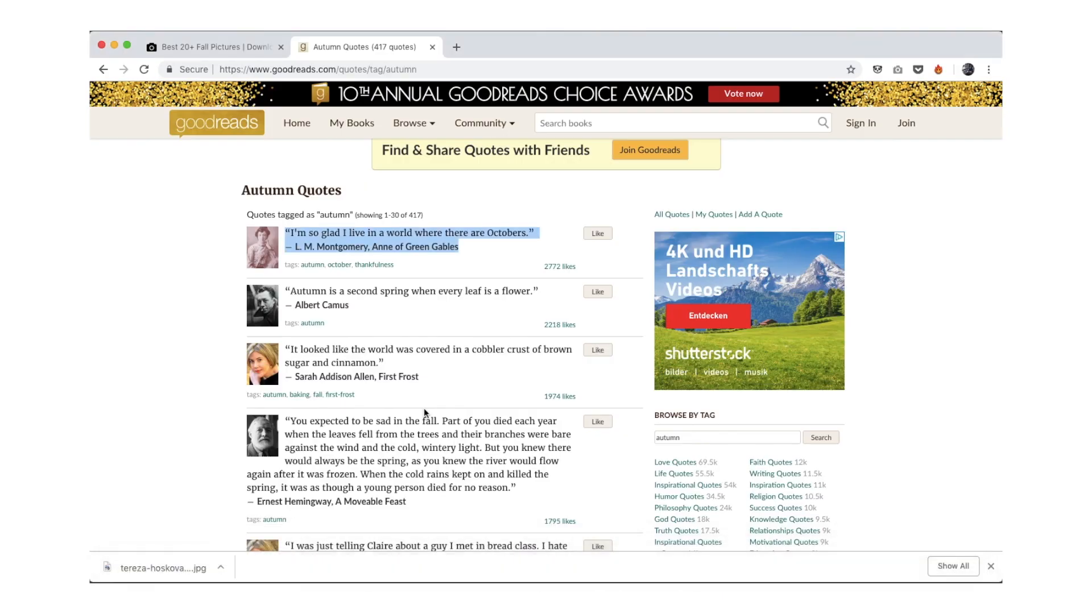
{"action": "scroll", "coordinate": [424, 408], "scroll_direction": "down", "scroll_amount": 5}
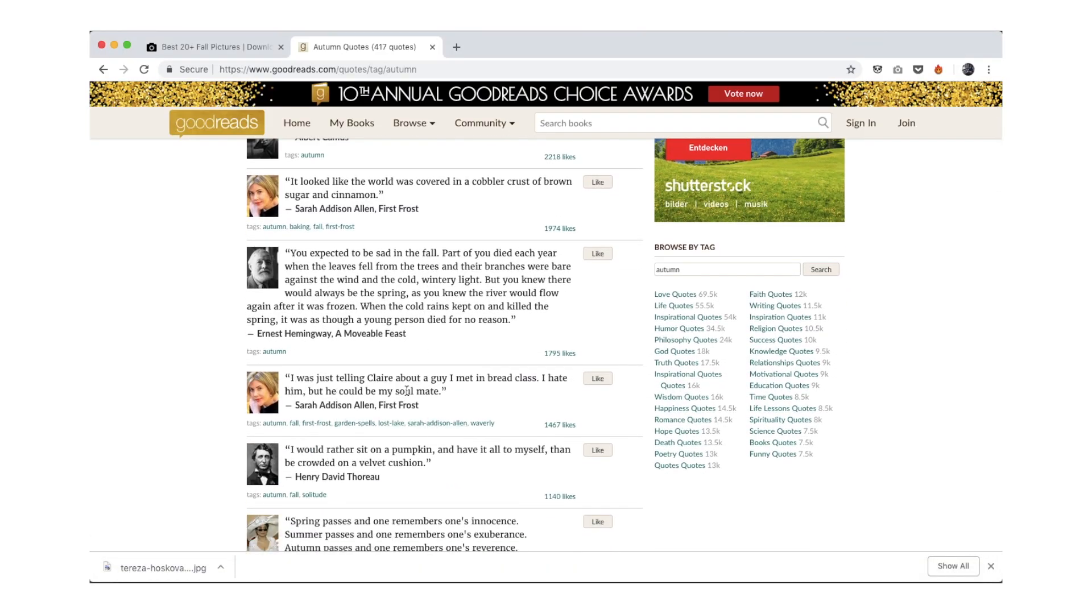
{"action": "scroll", "coordinate": [445, 401], "scroll_direction": "down", "scroll_amount": 3}
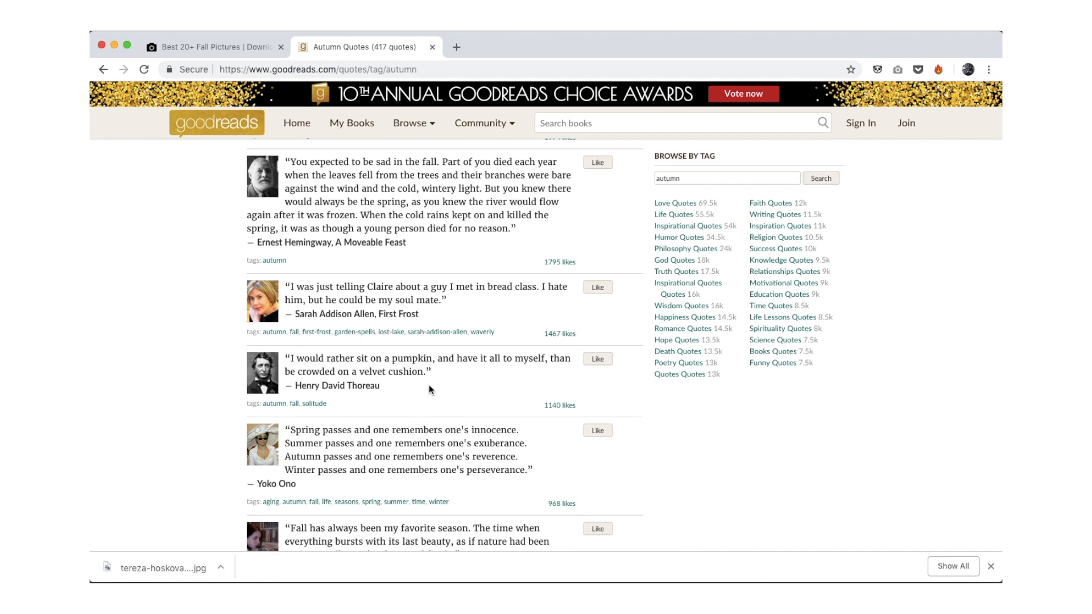
{"action": "scroll", "coordinate": [429, 389], "scroll_direction": "down", "scroll_amount": 8}
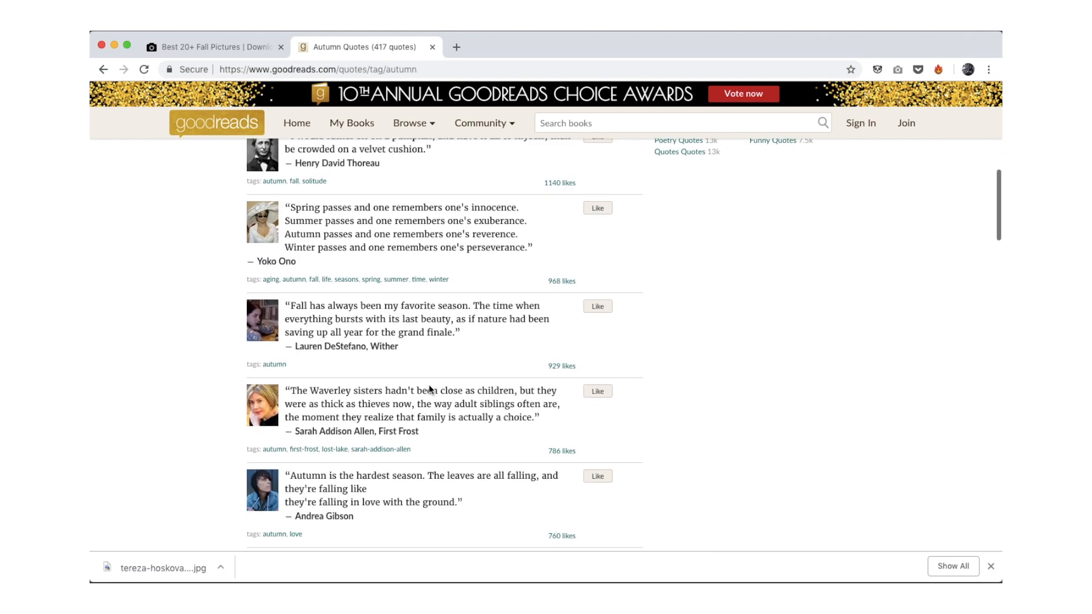
{"action": "scroll", "coordinate": [429, 386], "scroll_direction": "down", "scroll_amount": 8}
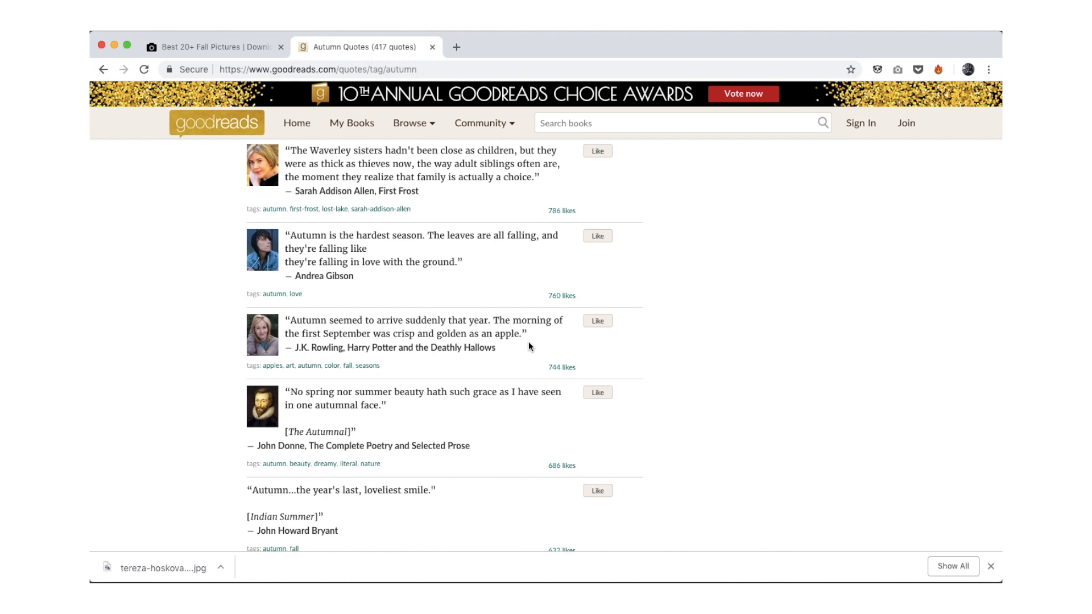
{"action": "scroll", "coordinate": [512, 341], "scroll_direction": "down", "scroll_amount": 3}
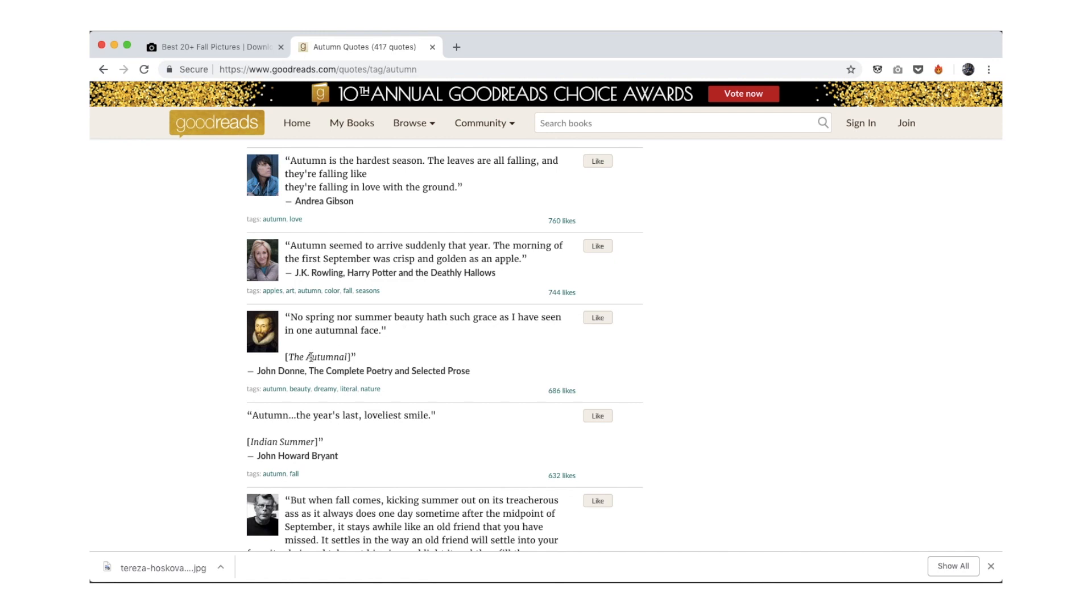
{"action": "left_click_drag", "start_coordinate": [387, 331], "coordinate": [292, 317]}
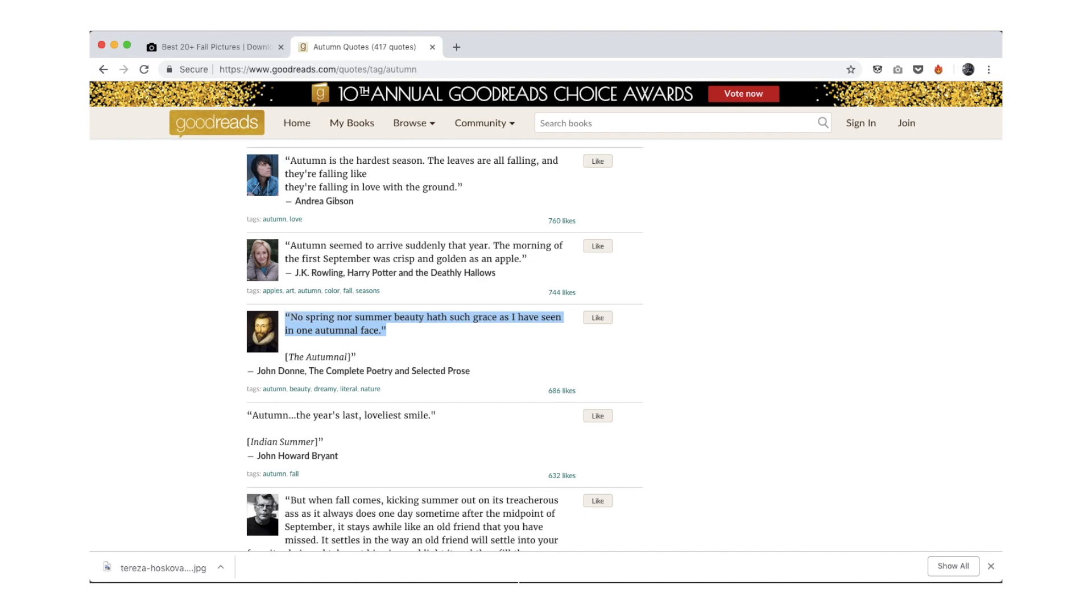
{"action": "left_click", "coordinate": [441, 565]}
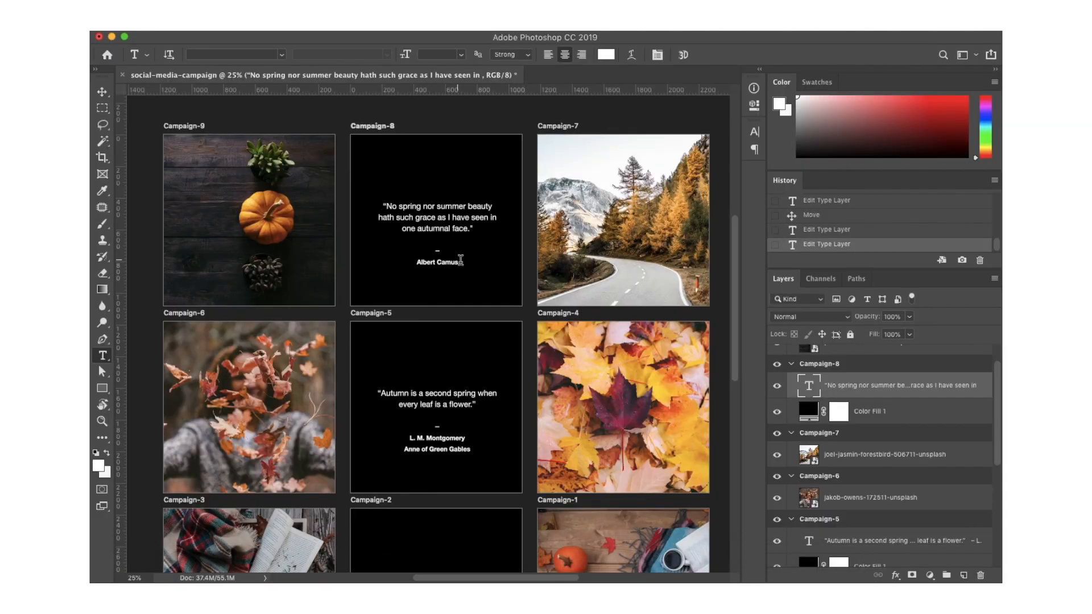
Change the attribution under the Campaign-8 quote to "John Donne".
{"action": "left_click_drag", "start_coordinate": [460, 260], "coordinate": [415, 262]}
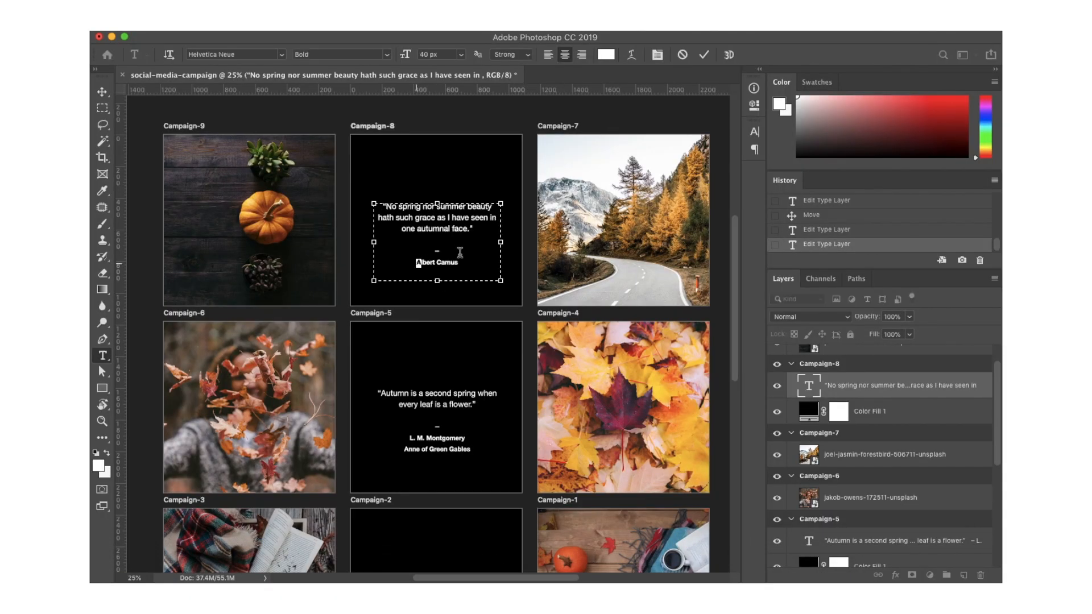
{"action": "type", "text": "John Donne"}
{"action": "key", "text": "super+z"}
{"action": "left_click_drag", "start_coordinate": [471, 261], "coordinate": [412, 262]}
{"action": "type", "text": "John Donne"}
{"action": "key", "text": "super+Return"}
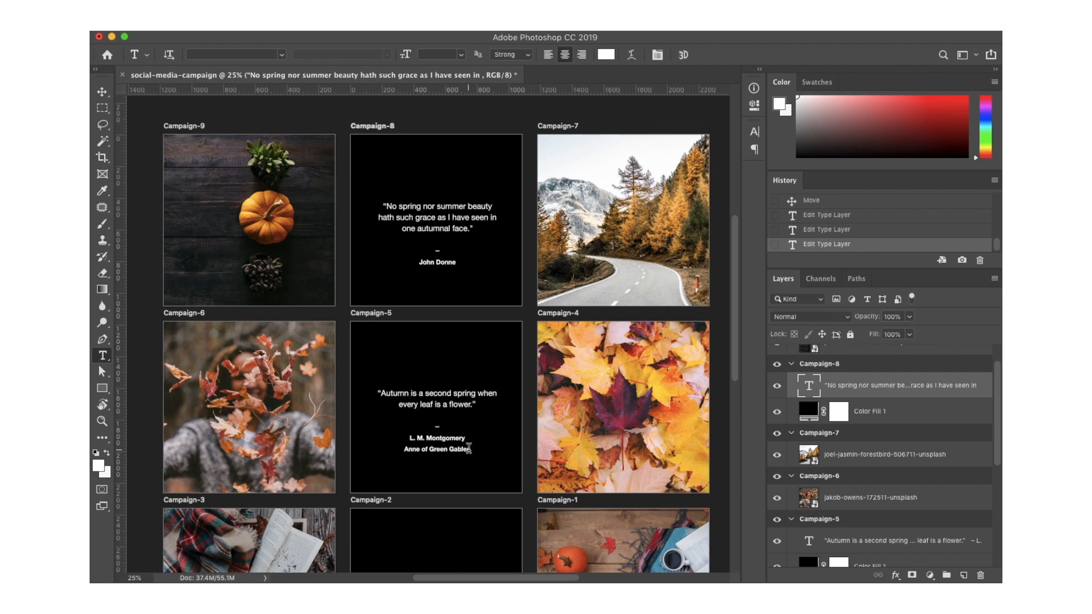
Remove the "Anne of Green Gables" line from the Campaign-5 attribution, keeping only "L. M. Montgomery".
{"action": "left_click_drag", "start_coordinate": [469, 448], "coordinate": [402, 455]}
{"action": "key", "text": "BackSpace"}
{"action": "key", "text": "BackSpace"}
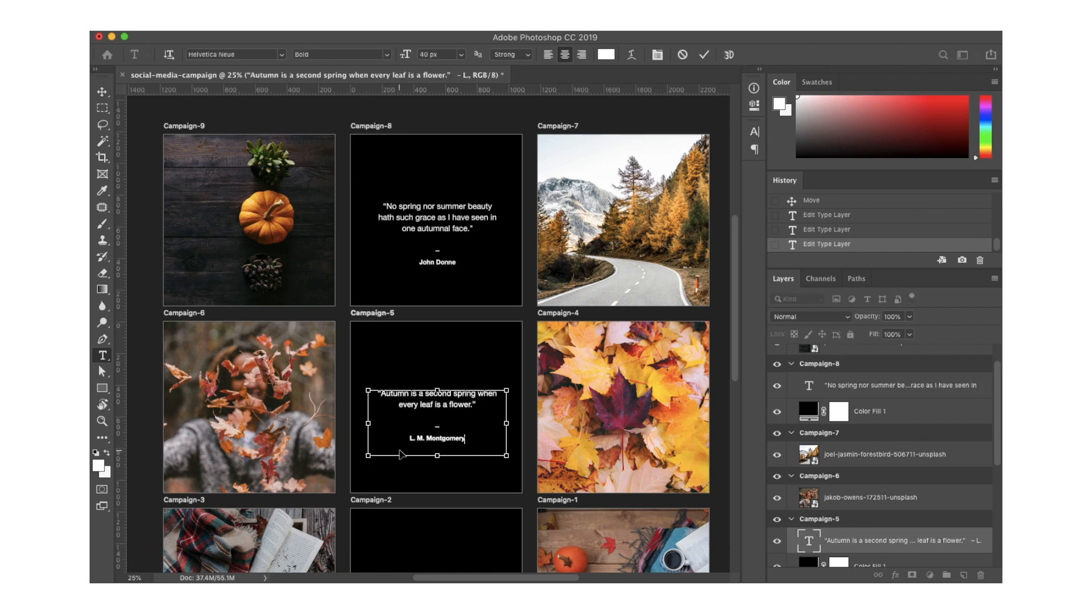
{"action": "key", "text": "super+Return"}
{"action": "key", "text": "v"}
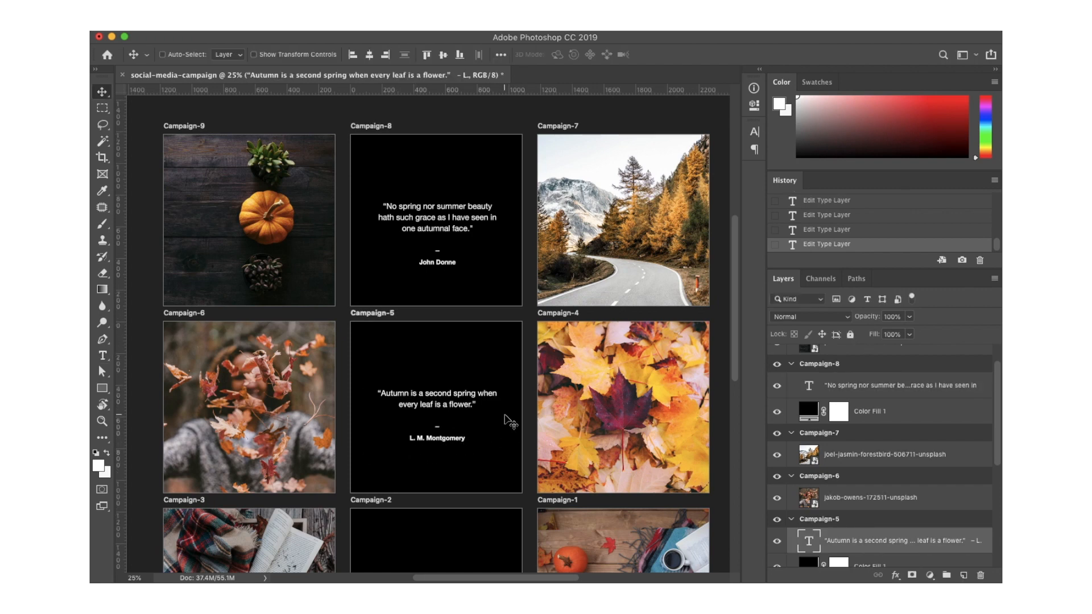
Move the Campaign-8 quote slightly upward to centre its text block on the artboard.
{"action": "double_click", "coordinate": [455, 208]}
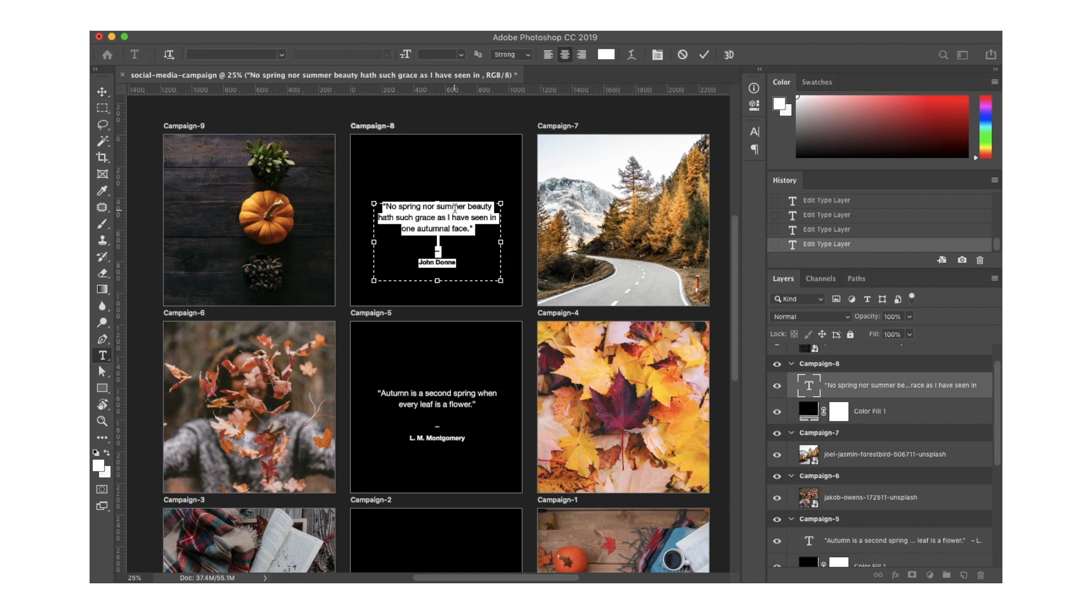
{"action": "key", "text": "super+Return"}
{"action": "key", "text": "v"}
{"action": "left_click_drag", "start_coordinate": [455, 209], "coordinate": [456, 206]}
Save the document as social-media-campaign.psd in Photoshop format with layers and Maximize Compatibility enabled.
{"action": "key", "text": "super+minus"}
{"action": "scroll", "coordinate": [534, 254], "scroll_direction": "down", "scroll_amount": 3}
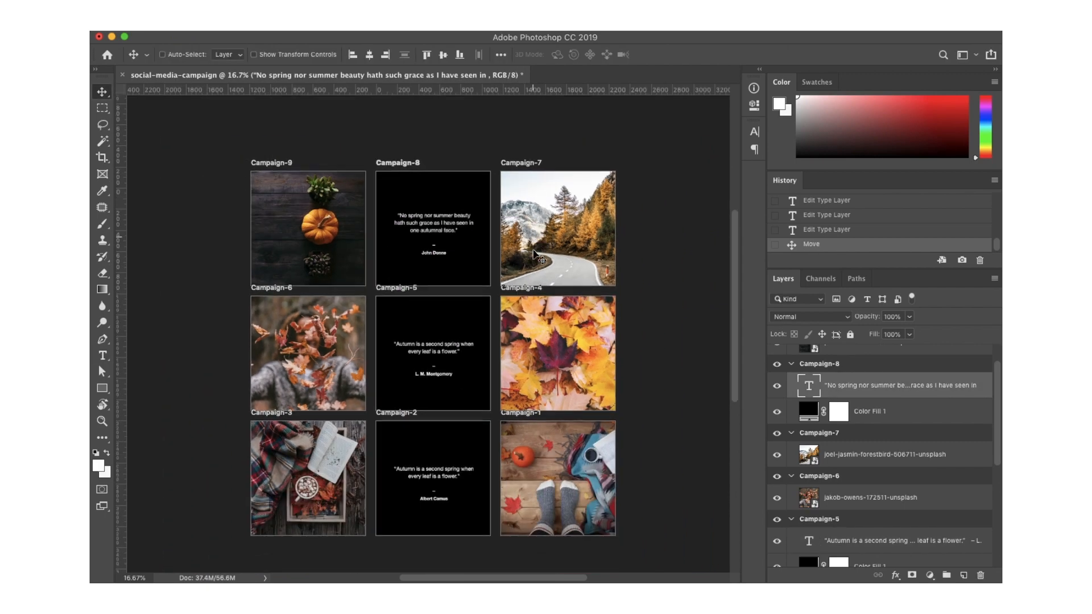
{"action": "scroll", "coordinate": [534, 255], "scroll_direction": "left", "scroll_amount": 1}
{"action": "scroll", "coordinate": [535, 255], "scroll_direction": "up", "scroll_amount": 1}
{"action": "scroll", "coordinate": [535, 254], "scroll_direction": "left", "scroll_amount": 1}
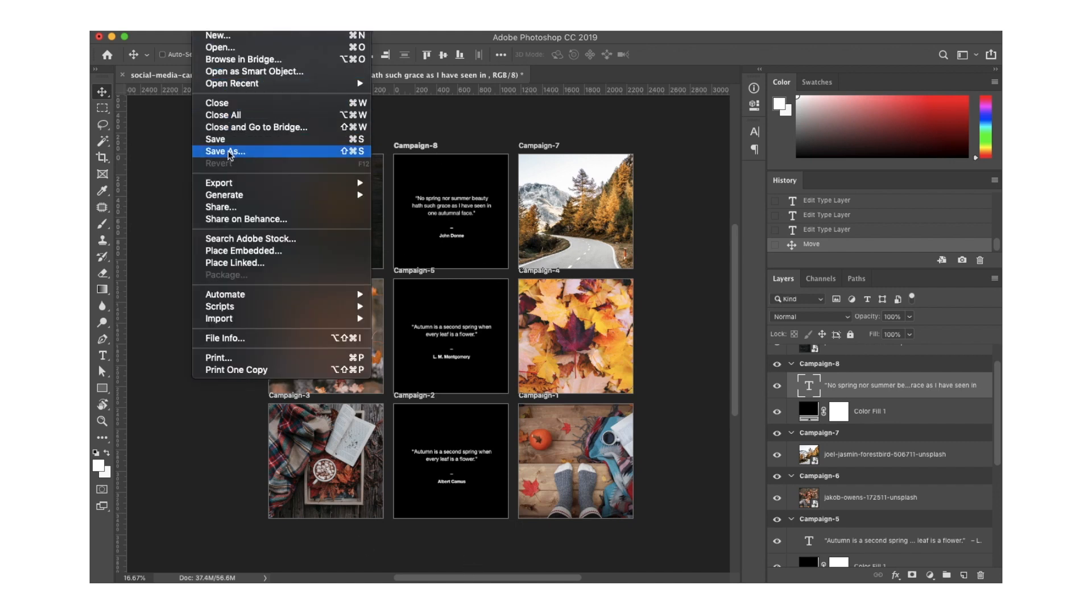
{"action": "left_click", "coordinate": [174, 154]}
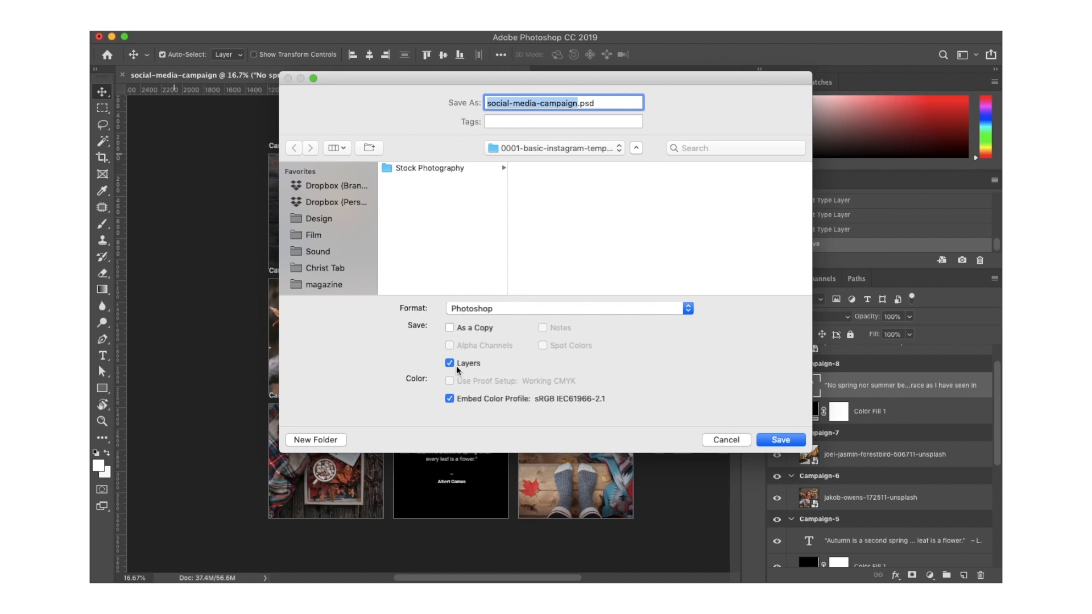
{"action": "left_click", "coordinate": [788, 440]}
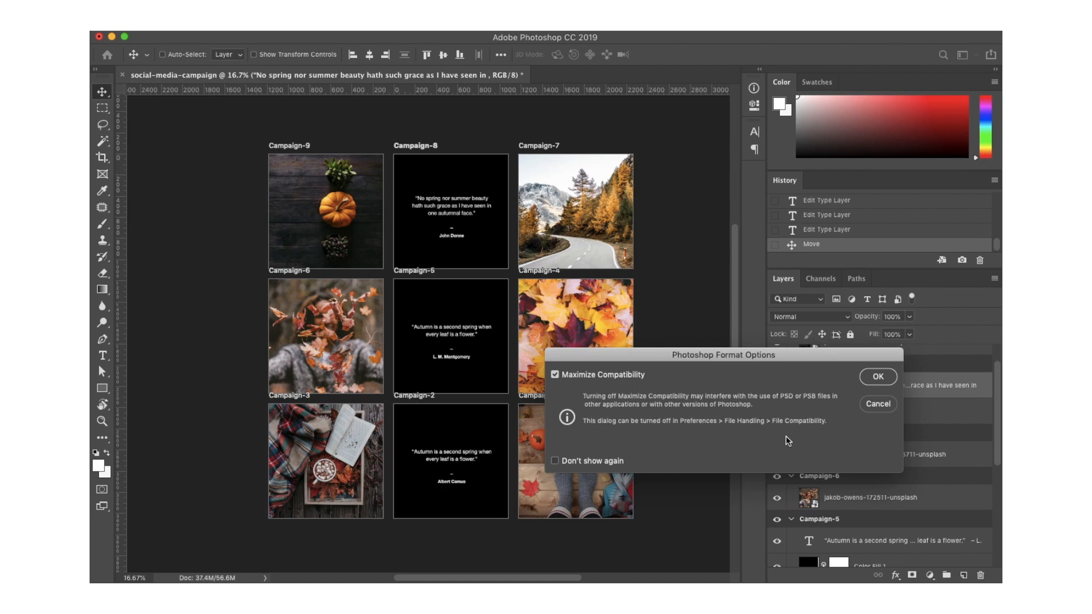
{"action": "left_click", "coordinate": [878, 376]}
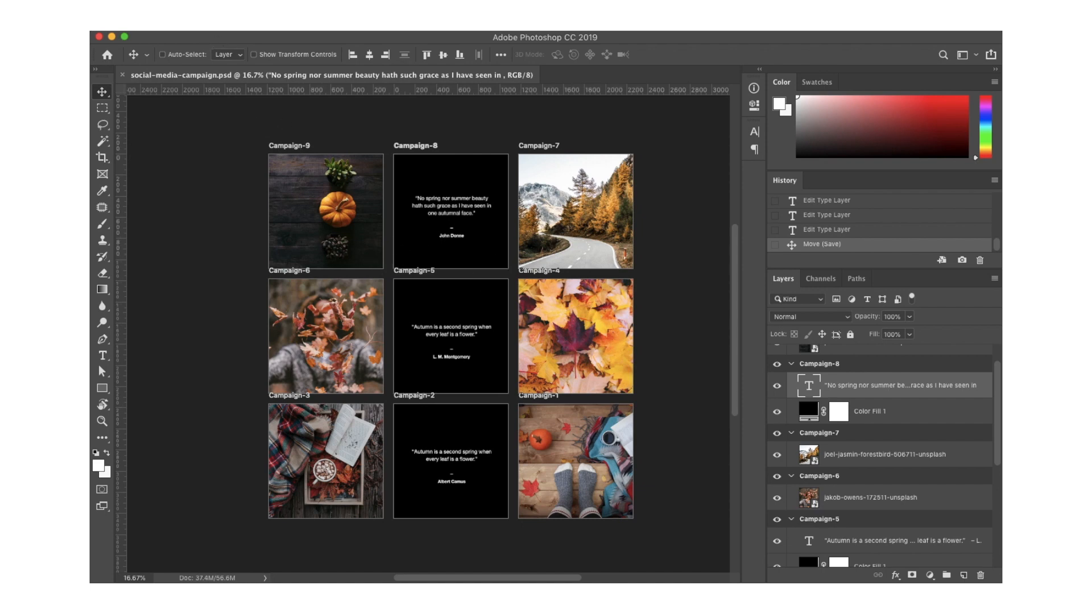
Open Export As for the document and select all nine artboards, Campaign-9 through Campaign-1.
{"action": "left_click", "coordinate": [206, 32]}
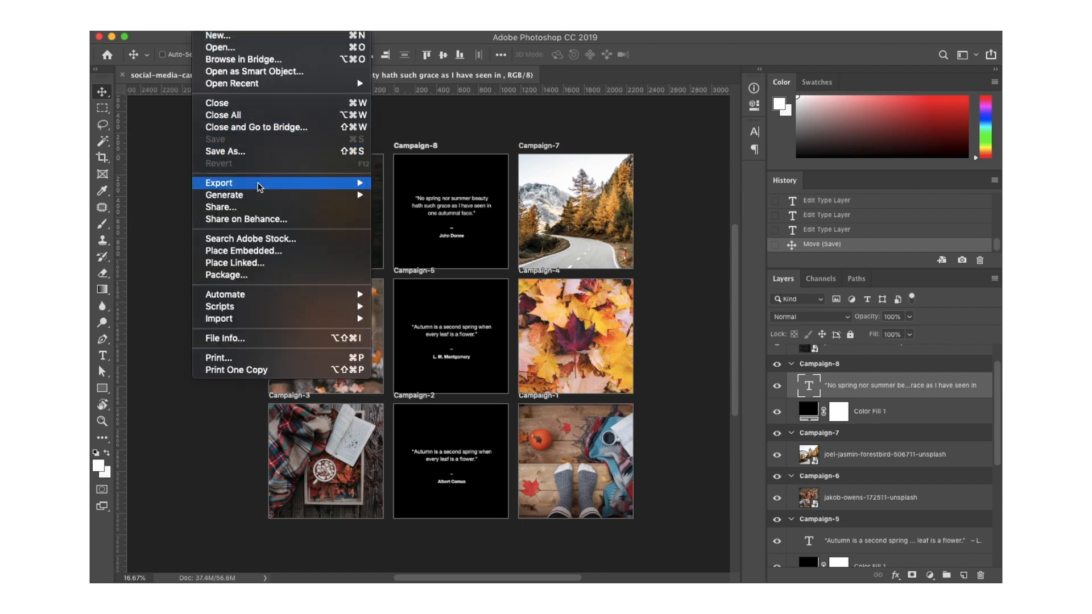
{"action": "mouse_move", "coordinate": [258, 185]}
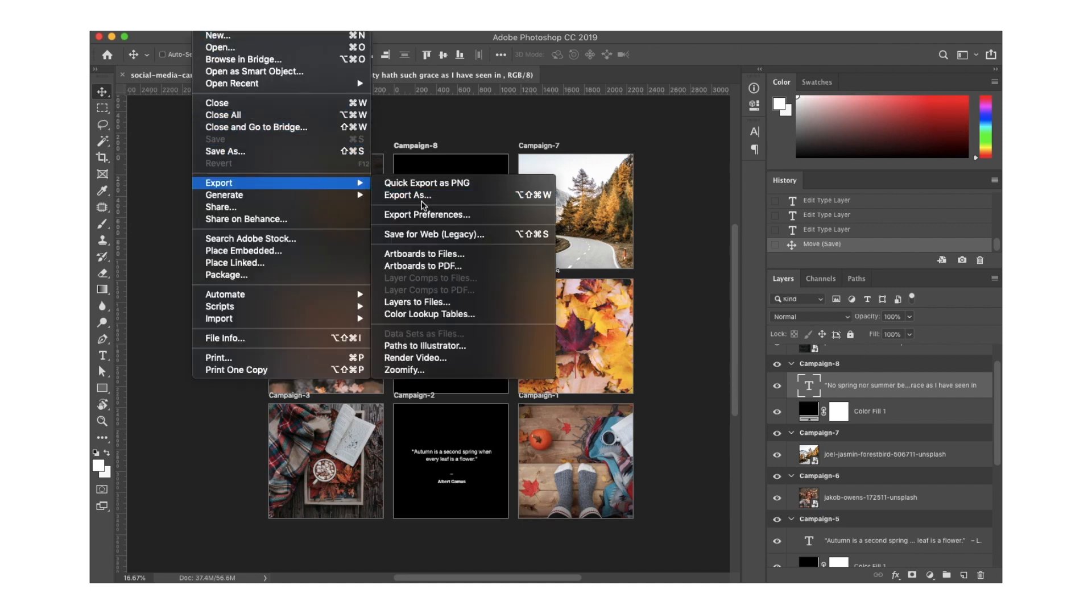
{"action": "left_click", "coordinate": [422, 196]}
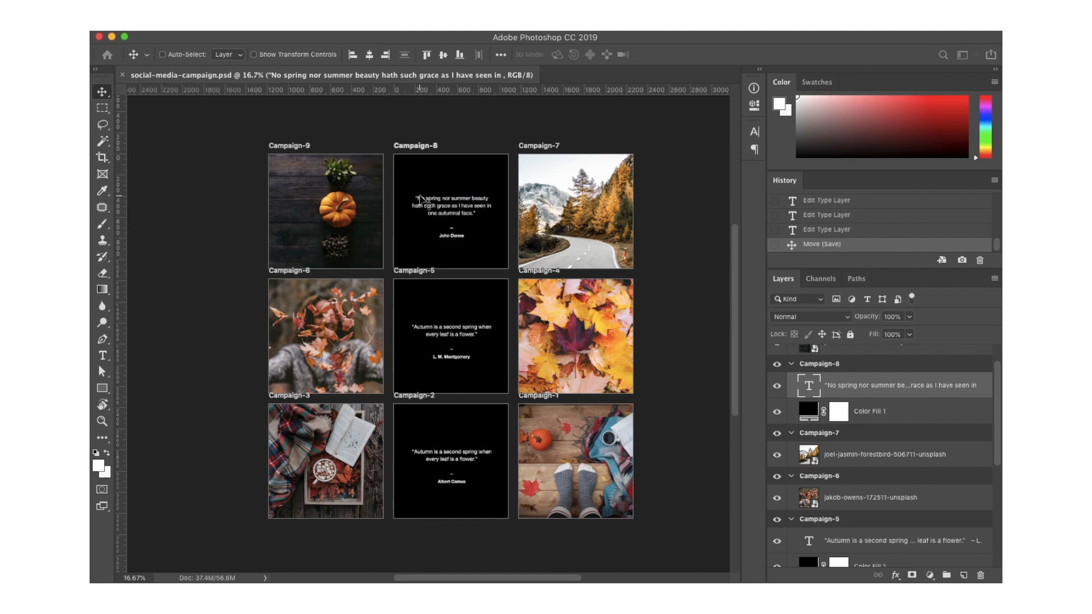
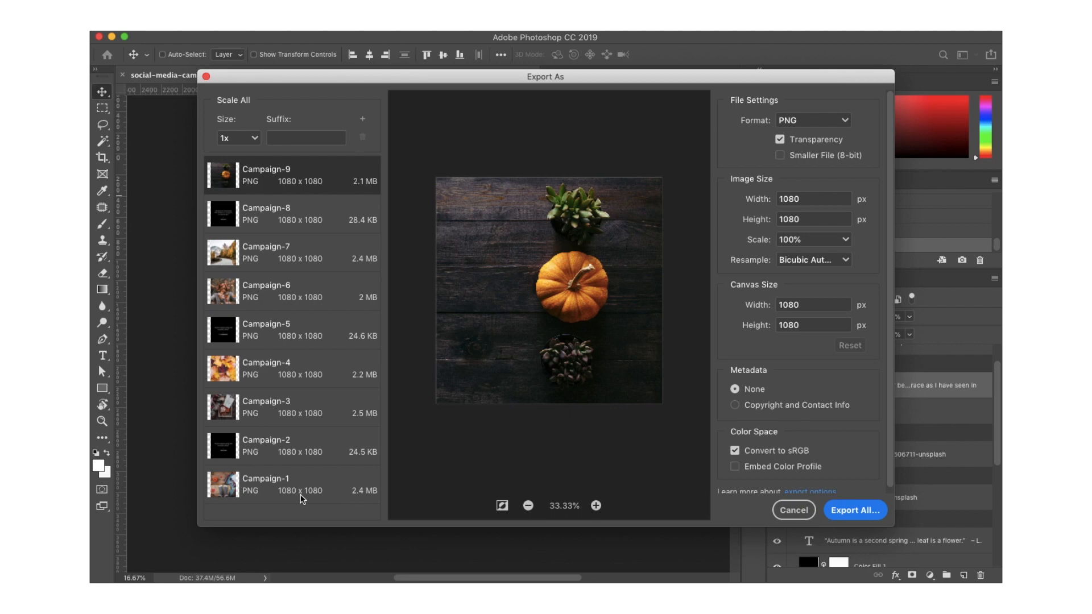
{"action": "left_click", "coordinate": [302, 499], "text": "shift"}
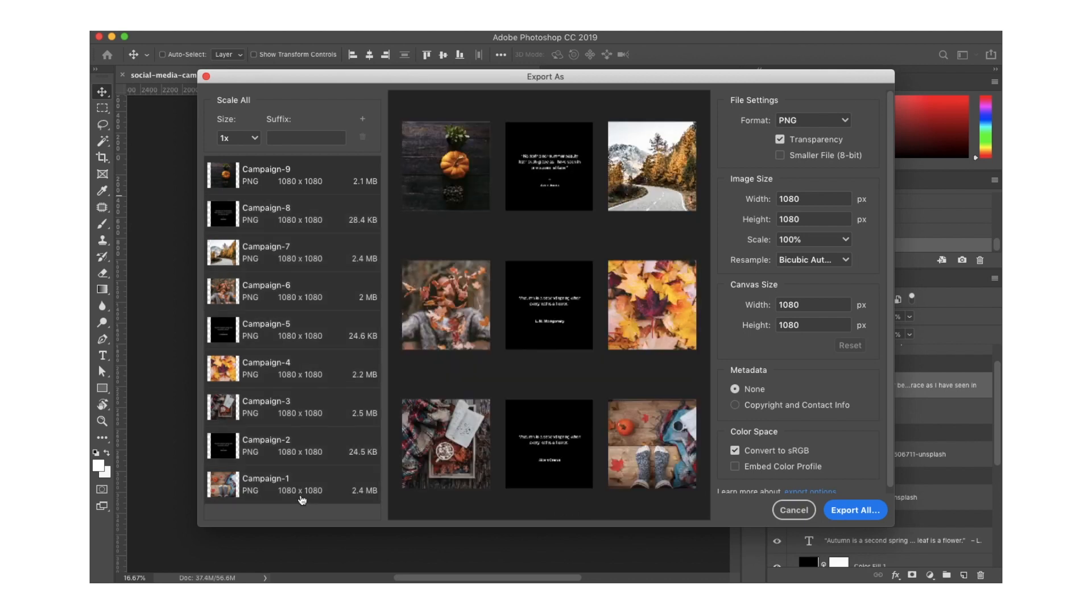
{"action": "left_click", "coordinate": [250, 195]}
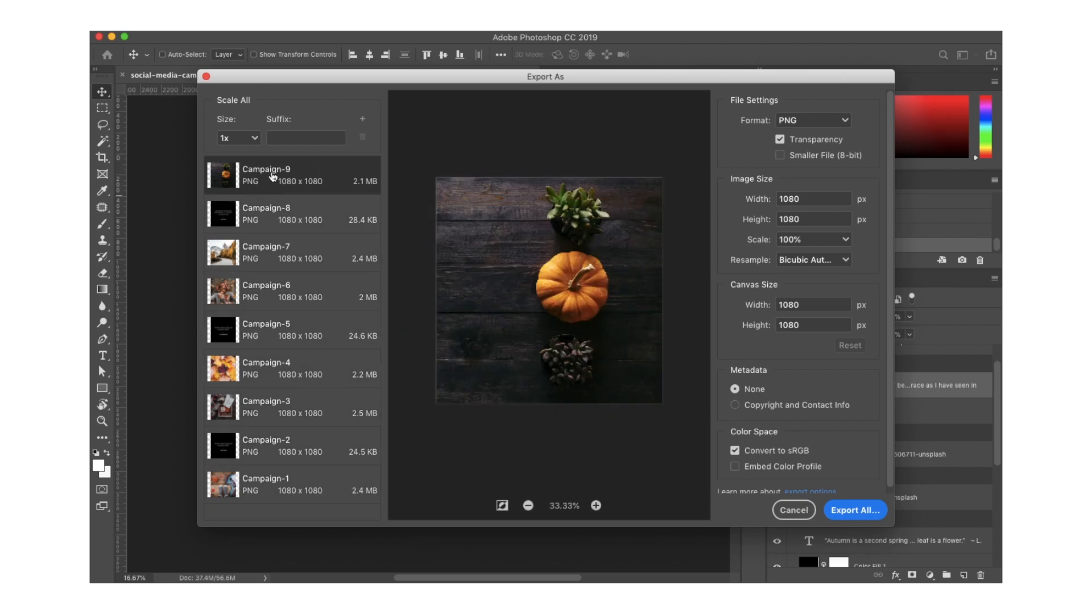
{"action": "left_click", "coordinate": [281, 489], "text": "shift"}
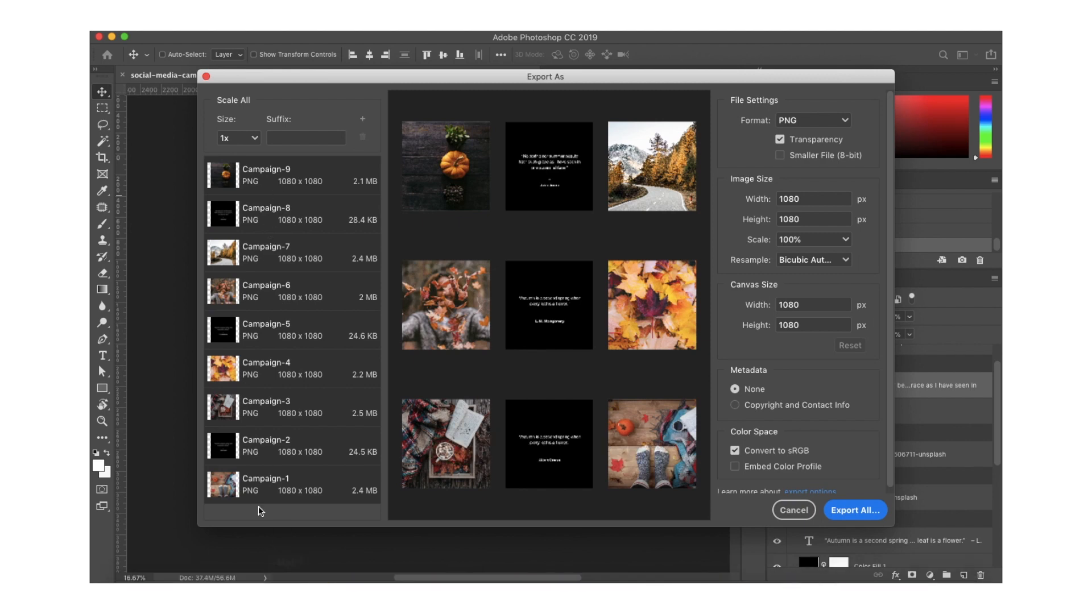
Set the export format of the selected artboards to JPG with 70% quality.
{"action": "left_click", "coordinate": [807, 122]}
{"action": "left_click", "coordinate": [802, 160]}
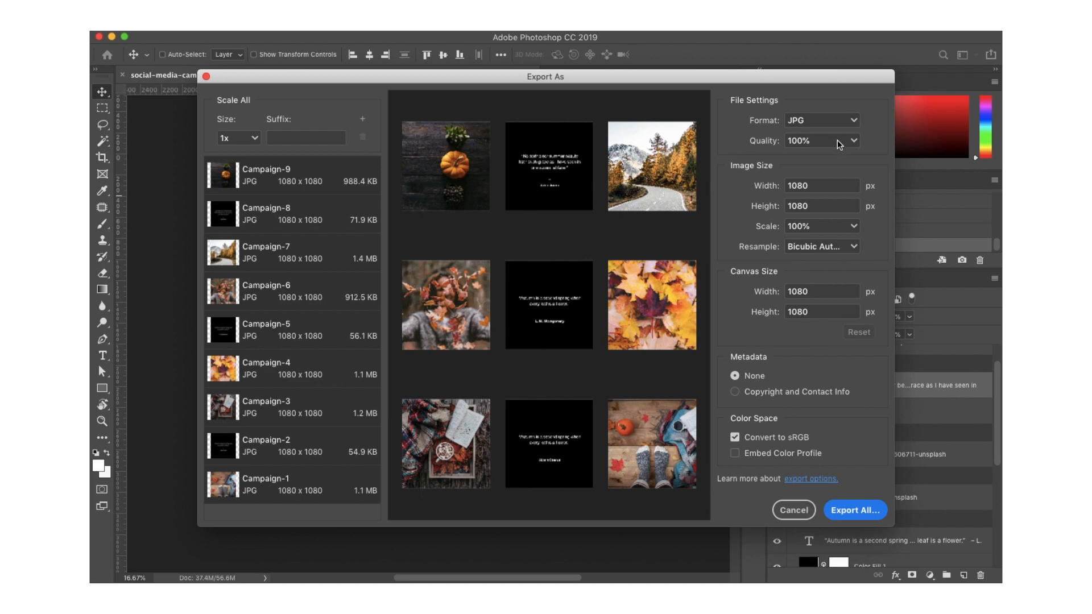
{"action": "left_click_drag", "start_coordinate": [837, 140], "coordinate": [779, 145]}
{"action": "type", "text": "70"}
{"action": "key", "text": "Return"}
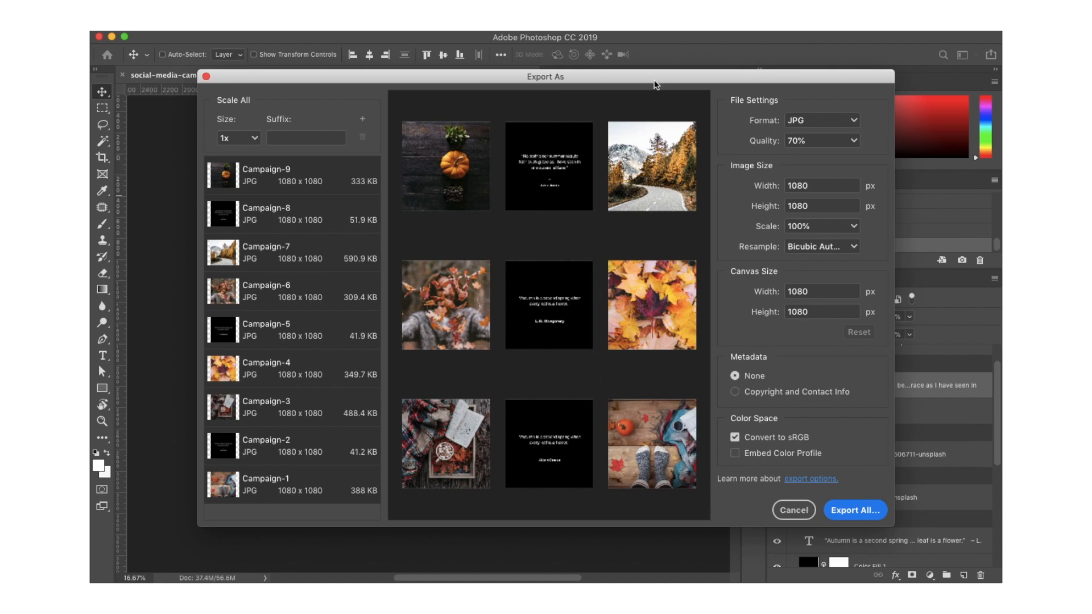
Start exporting all artboards and choose the tutorial's 0001-basic-instagram-template folder as the destination.
{"action": "left_click", "coordinate": [849, 510]}
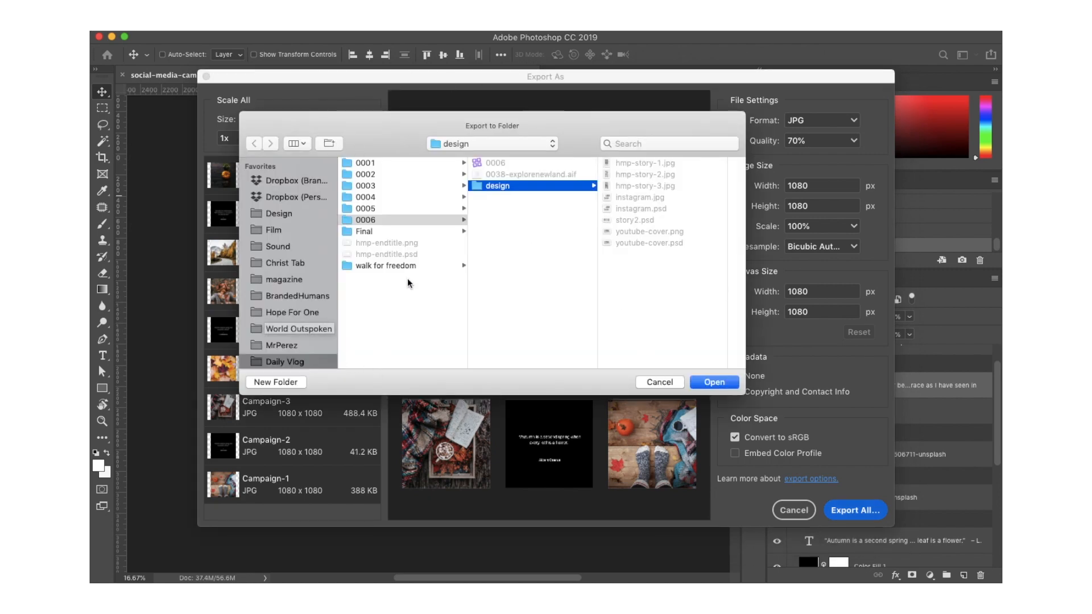
{"action": "left_click", "coordinate": [290, 217]}
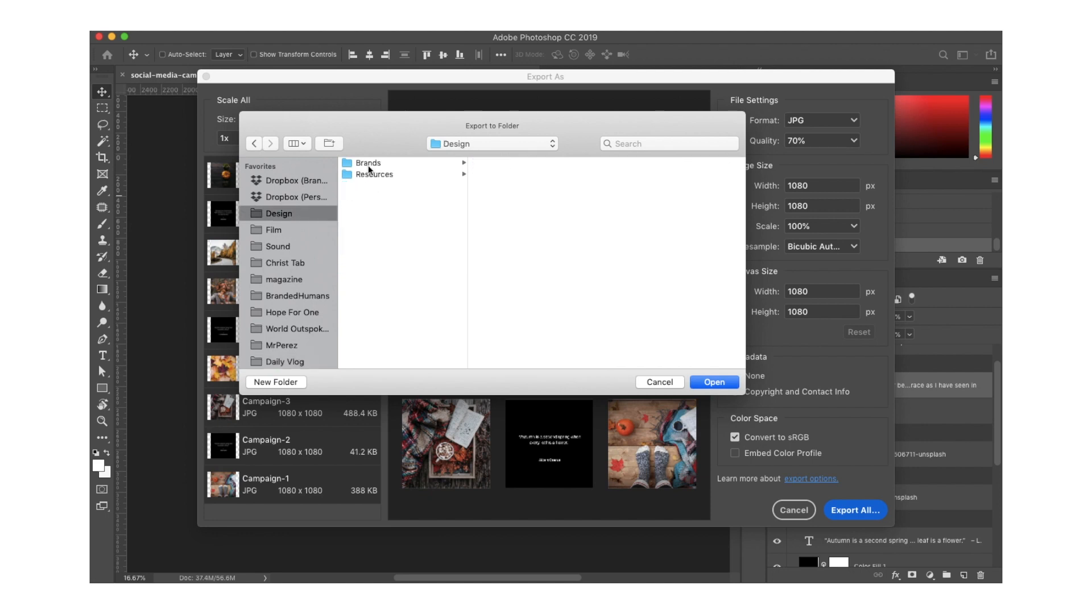
{"action": "scroll", "coordinate": [261, 326], "scroll_direction": "down", "scroll_amount": 2}
{"action": "left_click", "coordinate": [646, 162]}
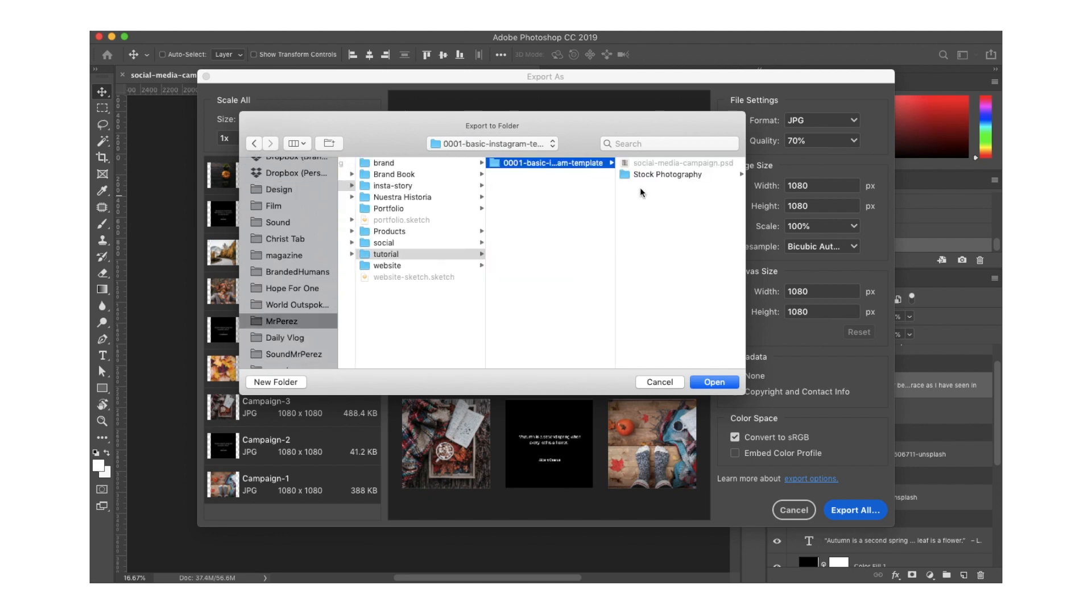
Create a folder named "feed posts" inside the template folder and export all the artboard images into it.
{"action": "left_click", "coordinate": [267, 385]}
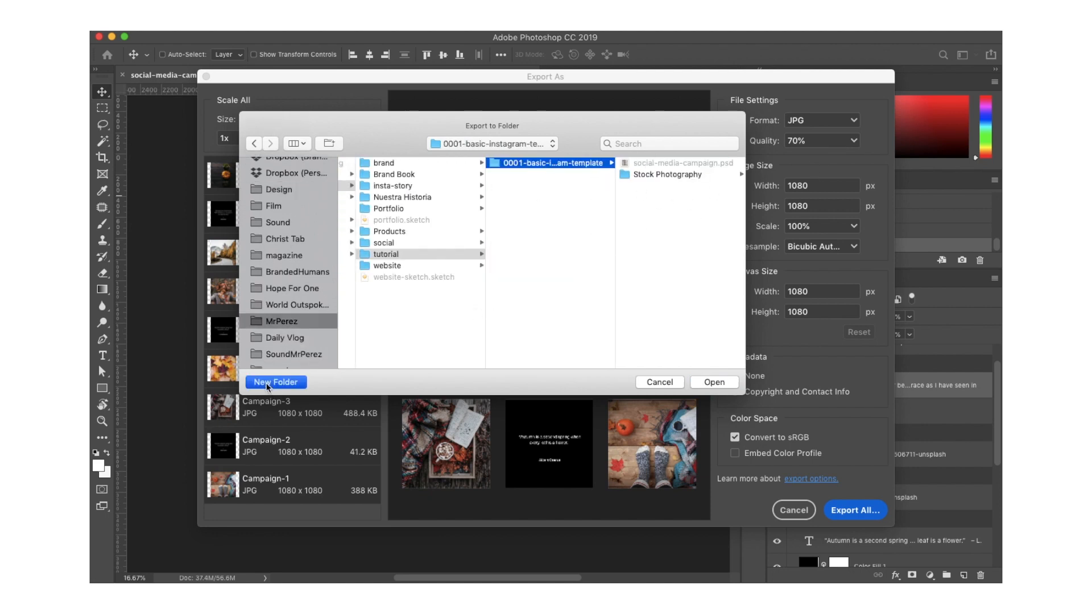
{"action": "type", "text": "posts"}
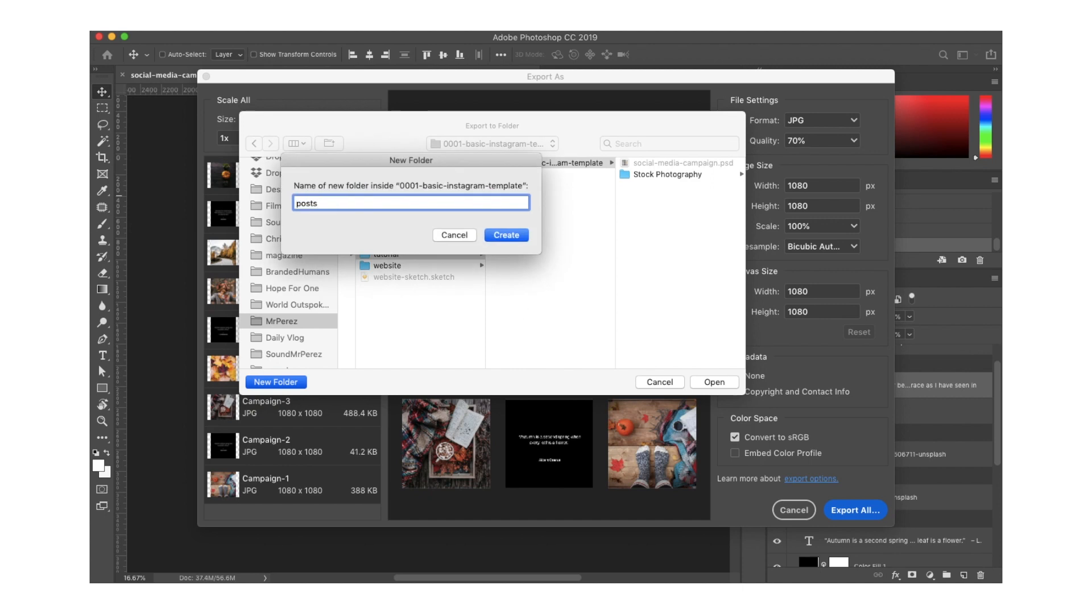
{"action": "key", "text": "super+a"}
{"action": "type", "text": "feed posts"}
{"action": "key", "text": "Return"}
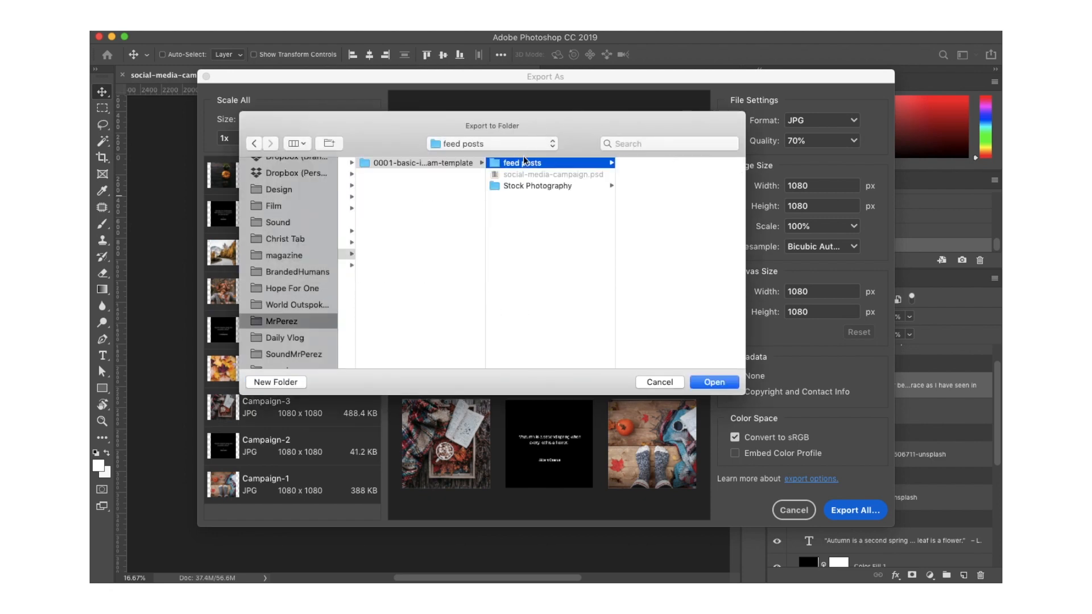
{"action": "left_click", "coordinate": [704, 385]}
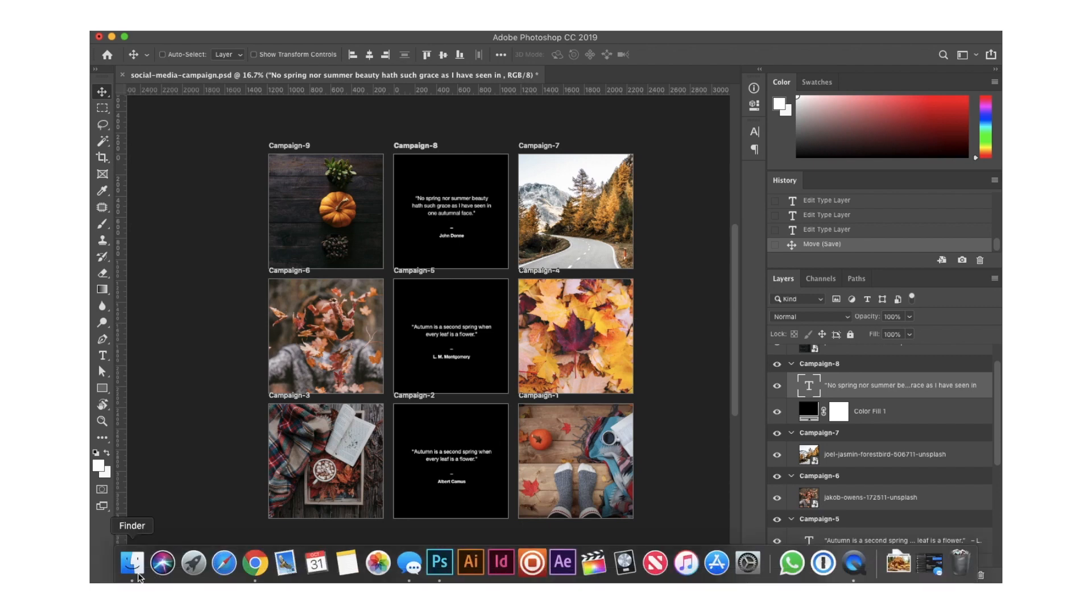
Switch to Finder, open the "feed posts" folder and select Campaign-1.jpg.
{"action": "left_click", "coordinate": [132, 565]}
{"action": "left_click_drag", "start_coordinate": [732, 154], "coordinate": [331, 143]}
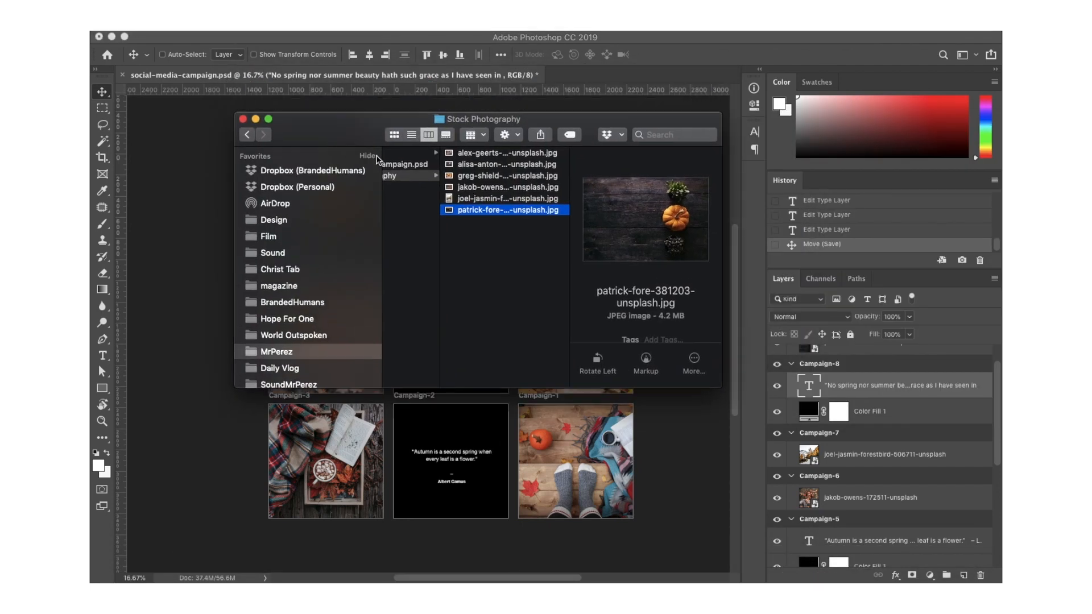
{"action": "left_click", "coordinate": [427, 235]}
{"action": "left_click", "coordinate": [538, 154]}
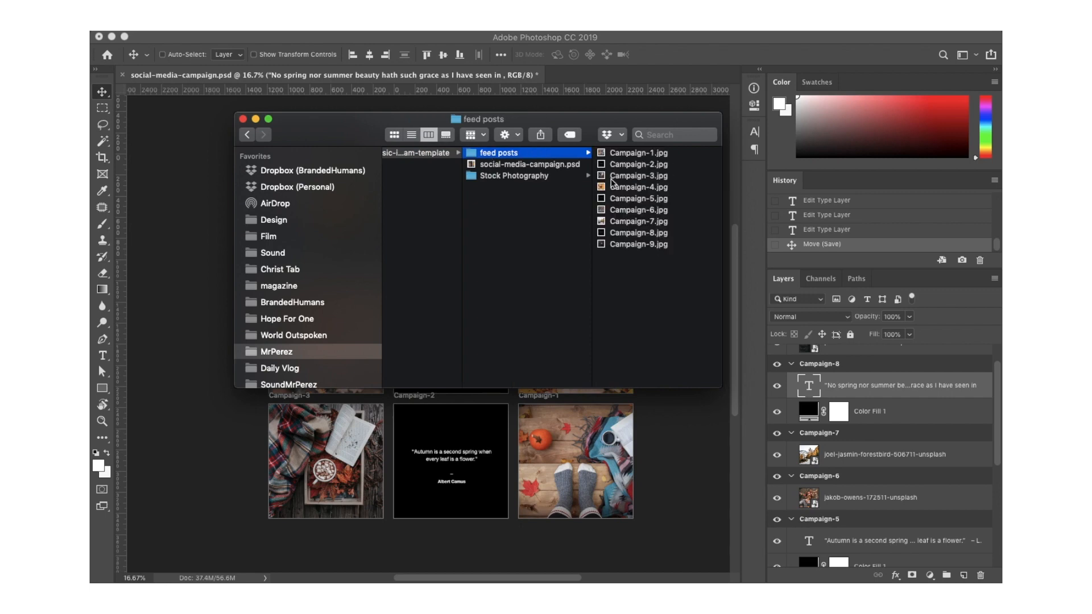
{"action": "left_click", "coordinate": [621, 162]}
{"action": "left_click", "coordinate": [514, 153]}
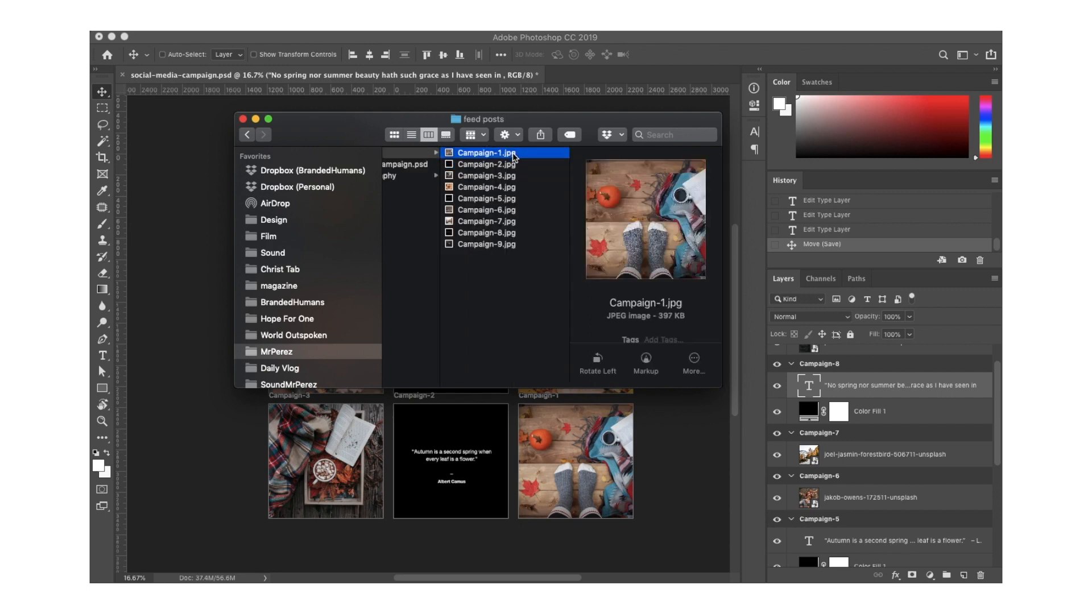
Preview the exported images one after another from Campaign-1.jpg to Campaign-9.jpg, and return to the Photoshop document.
{"action": "key", "text": "space"}
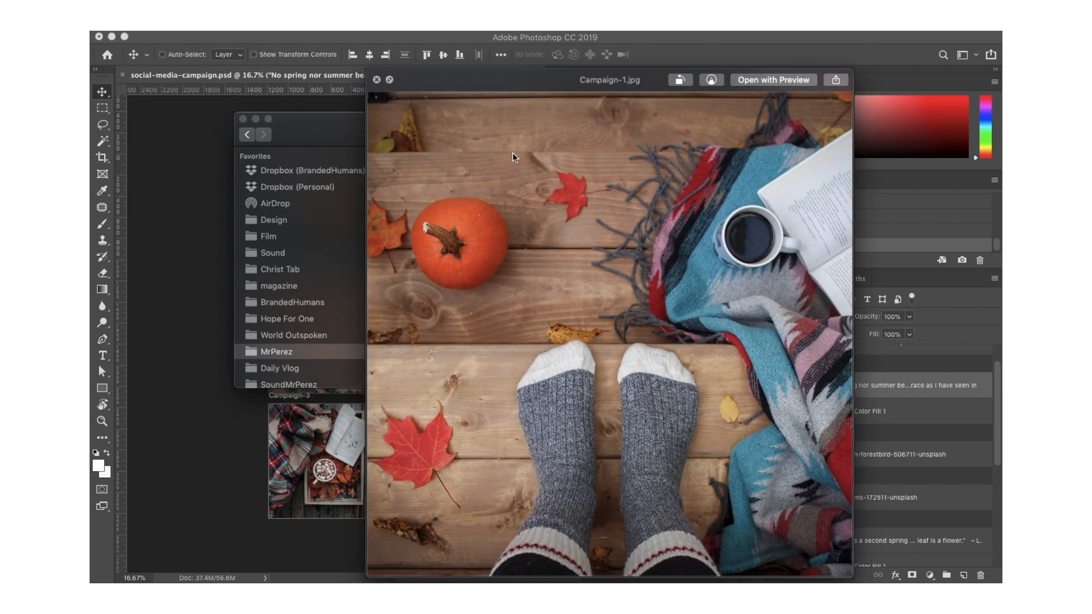
{"action": "key", "text": "Down"}
{"action": "key", "text": "Down"}
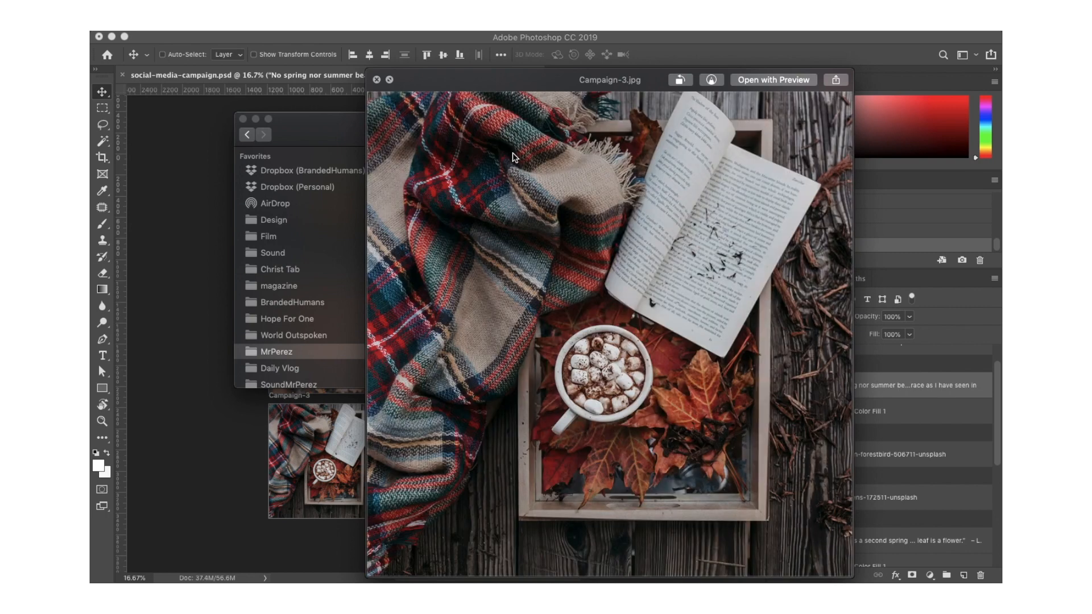
{"action": "key", "text": "Down"}
{"action": "key", "text": "Down"}
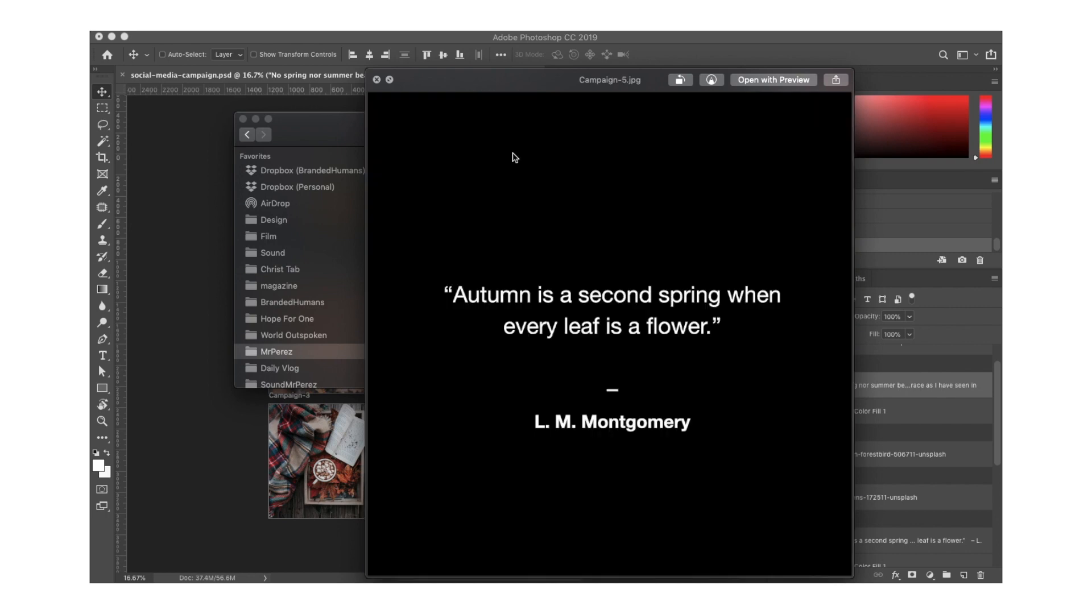
{"action": "key", "text": "Down"}
{"action": "key", "text": "Down"}
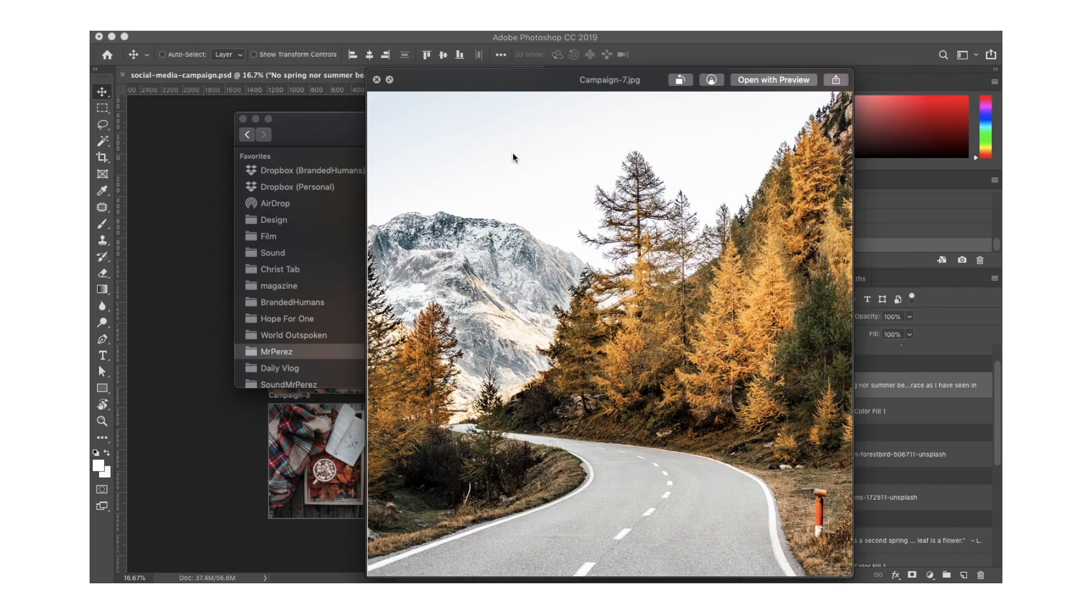
{"action": "key", "text": "Down"}
{"action": "key", "text": "Down"}
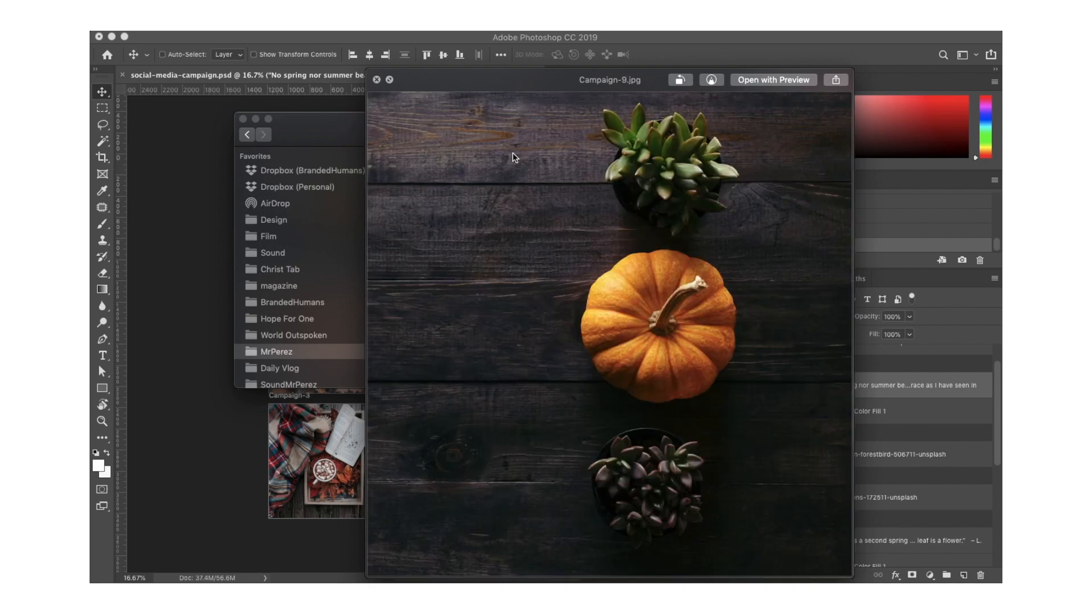
{"action": "right_click", "coordinate": [213, 205]}
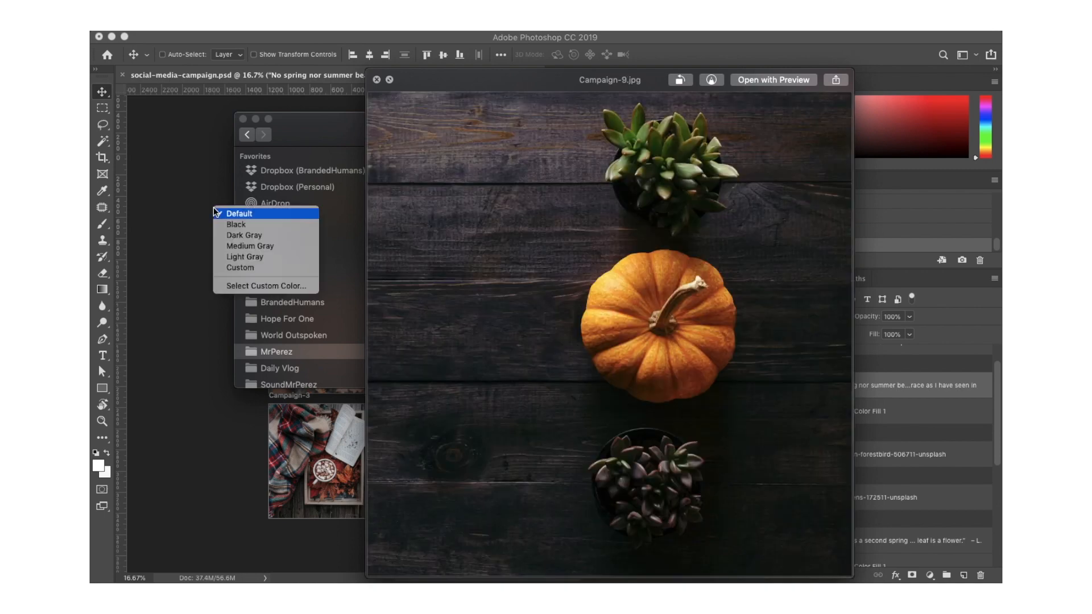
{"action": "left_click", "coordinate": [181, 202]}
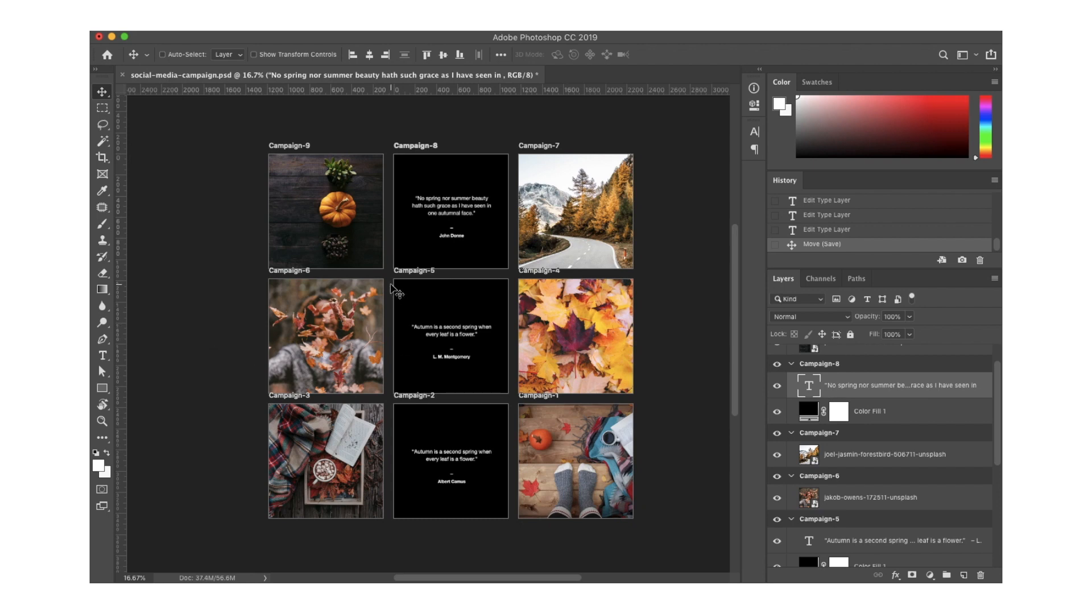